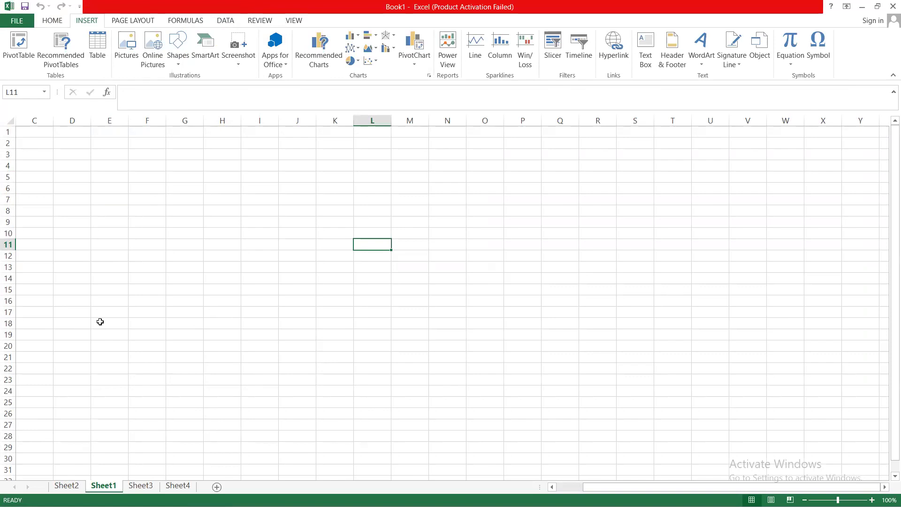
Look through the workbook's Sheet2, Sheet3 and Sheet4, and consult the slide of Excel terms in PowerPoint before returning to Excel
click(66, 486)
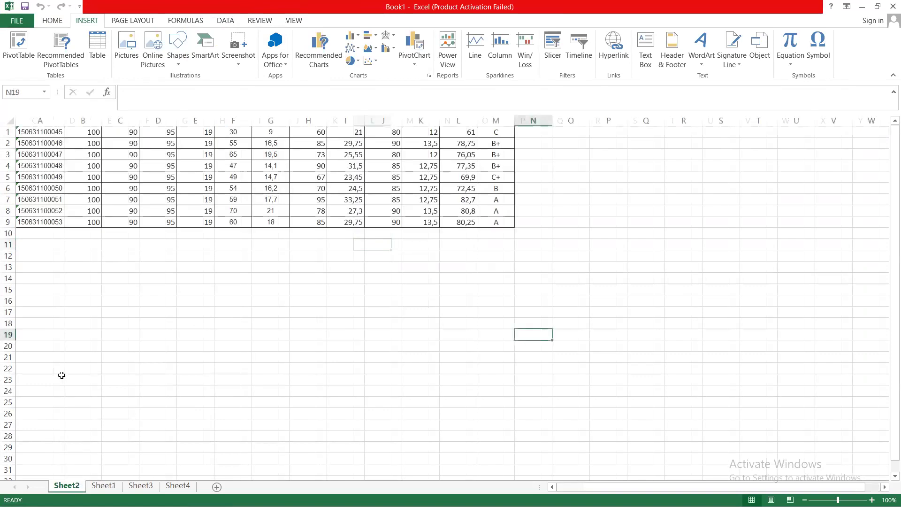
click(112, 488)
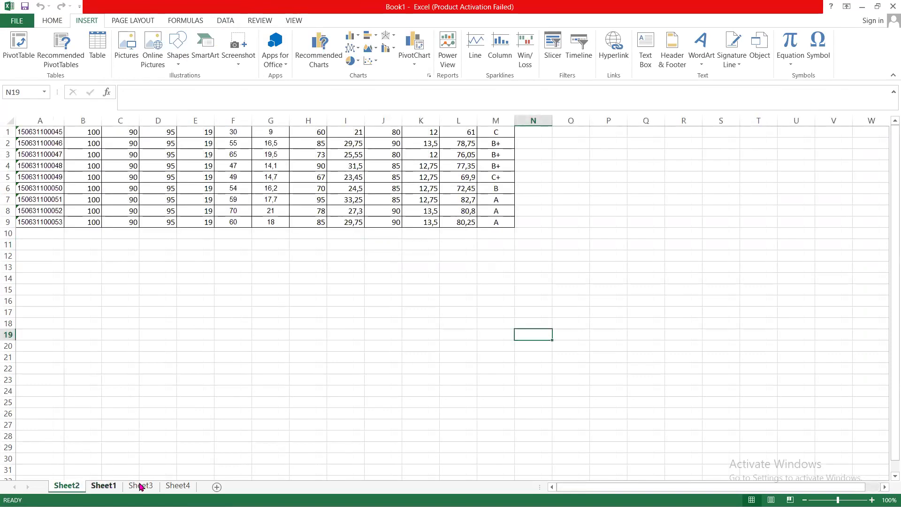
click(141, 486)
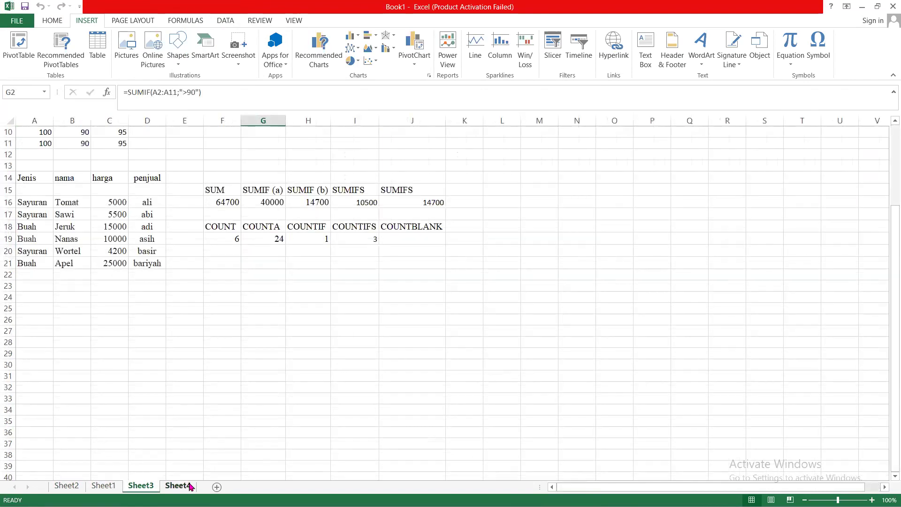
key(ctrl+Page_Down)
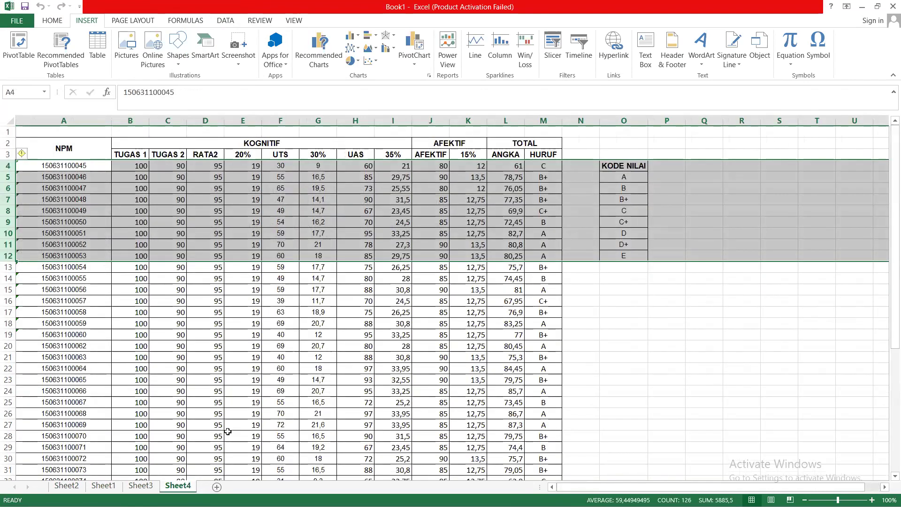
key(alt+Tab)
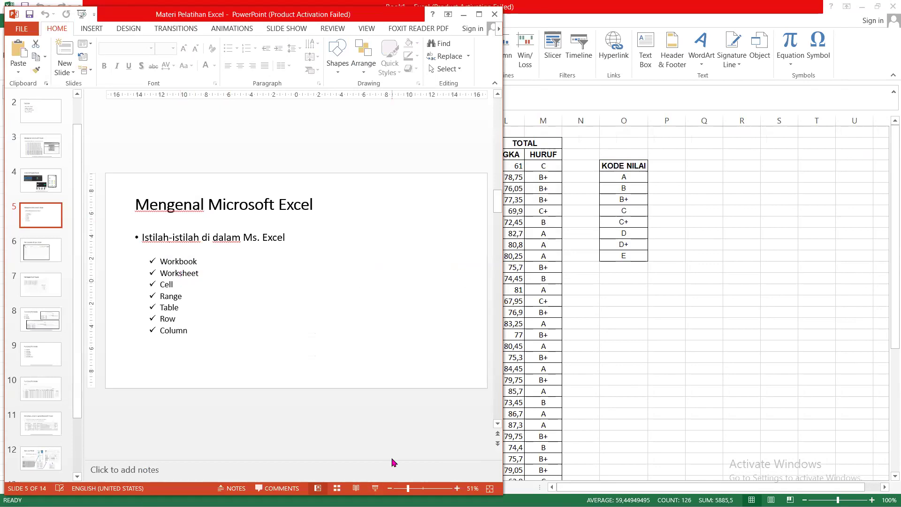
key(alt+Tab)
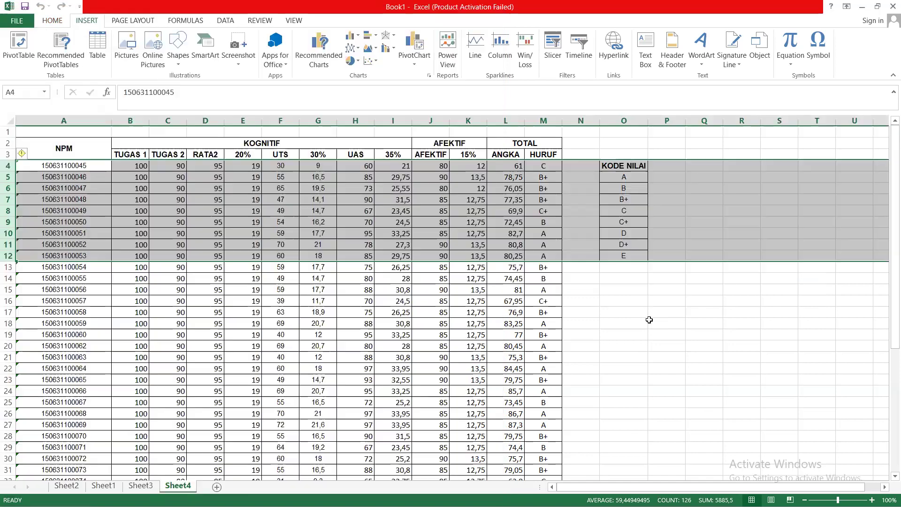
Look over the grade table on Sheet4 down to its last row
click(649, 320)
scroll(649, 320, down, 12)
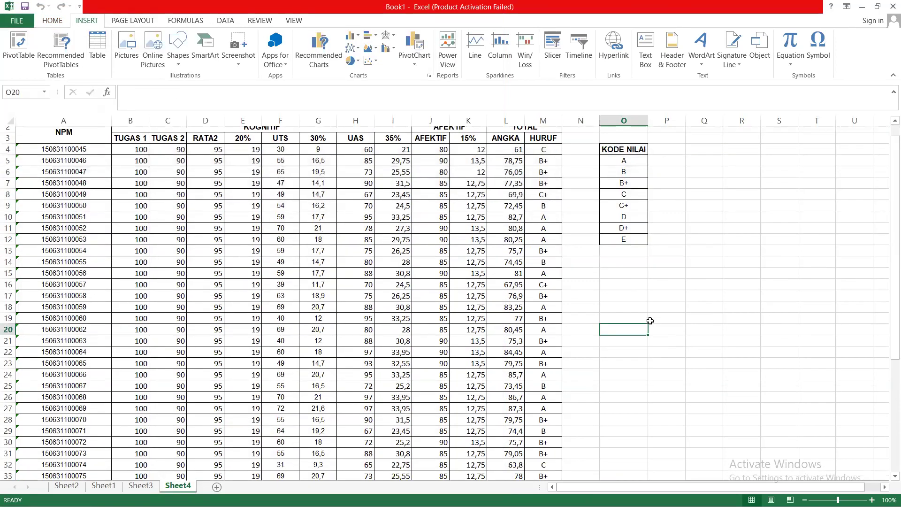
scroll(650, 320, up, 1)
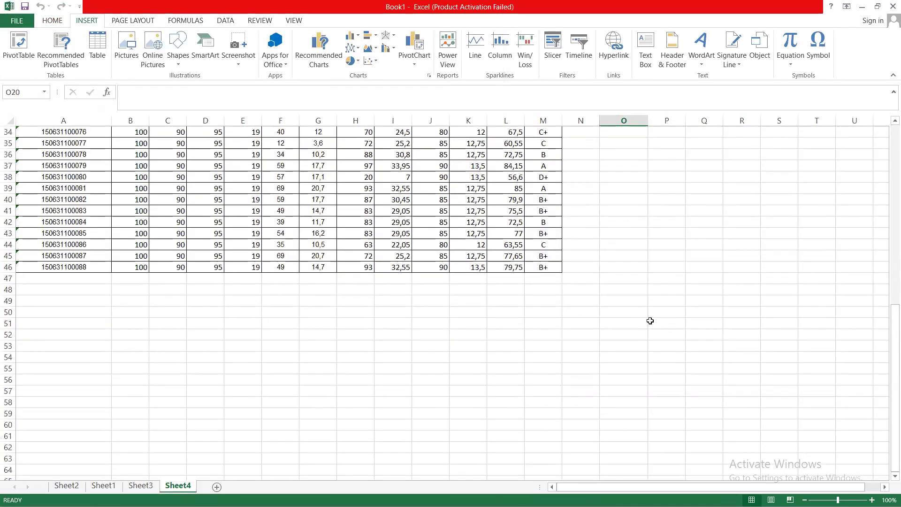
scroll(650, 321, down, 4)
scroll(649, 323, up, 3)
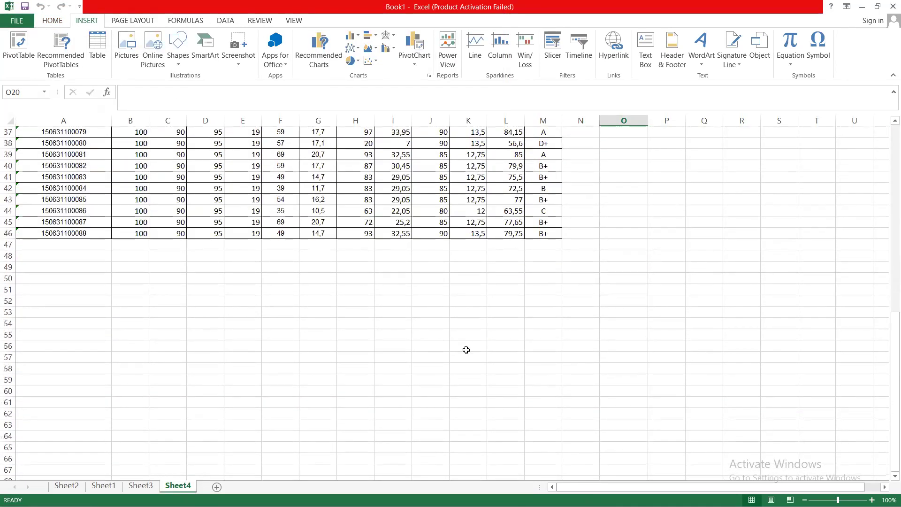
Select the single cells C1 and D1 on the empty Sheet1, one after the other
click(101, 486)
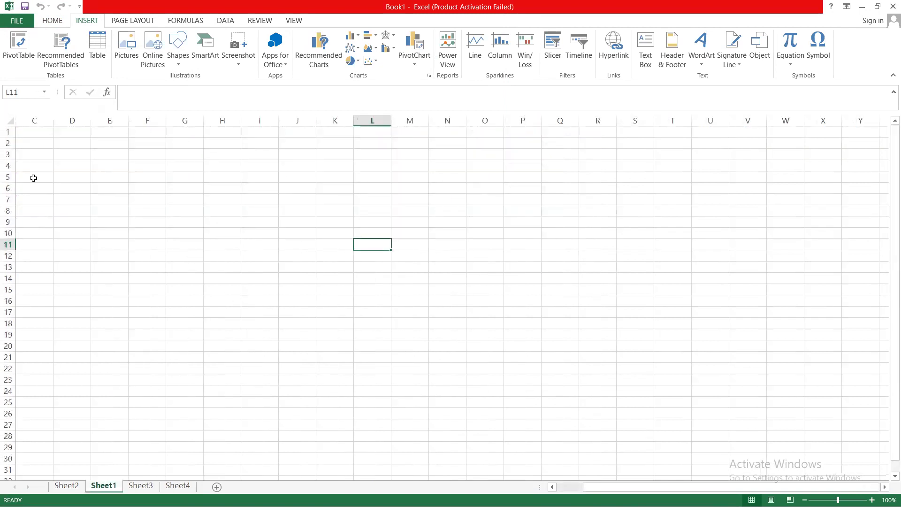
click(39, 135)
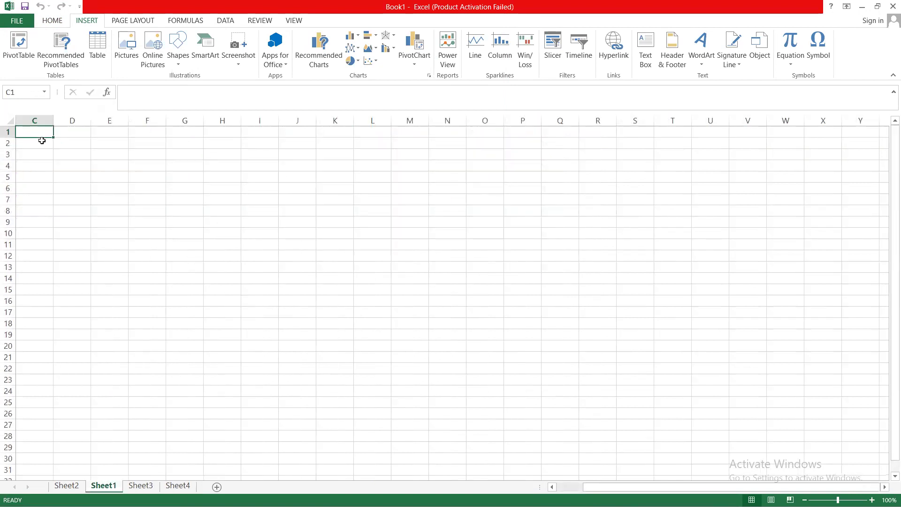
click(71, 134)
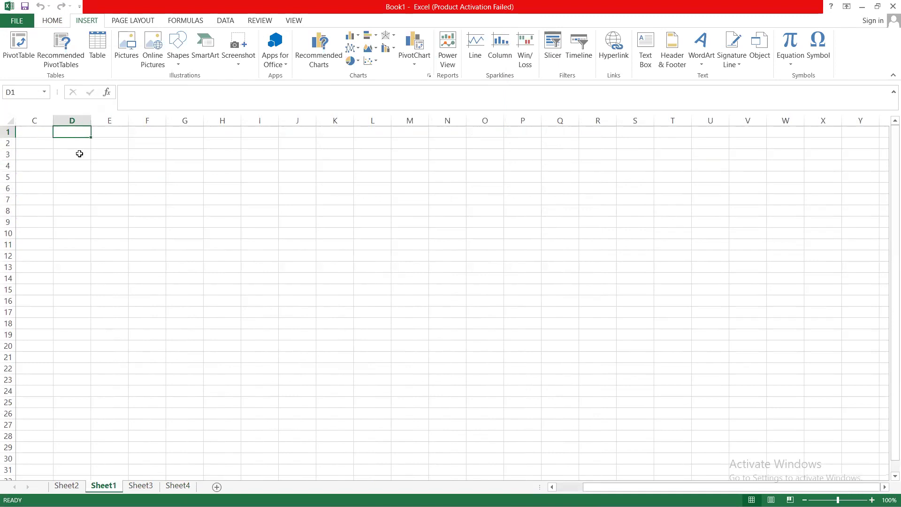
Consult the list of Excel terms in PowerPoint, and select the range C1:C19 on Sheet1 back in Excel
key(alt+Tab)
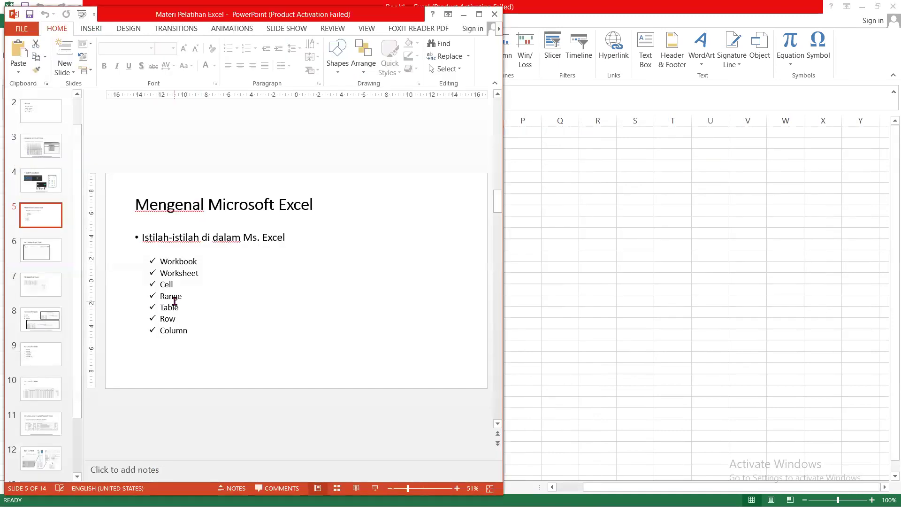
click(175, 301)
key(alt+Tab)
click(61, 165)
drag(33, 132, 49, 335)
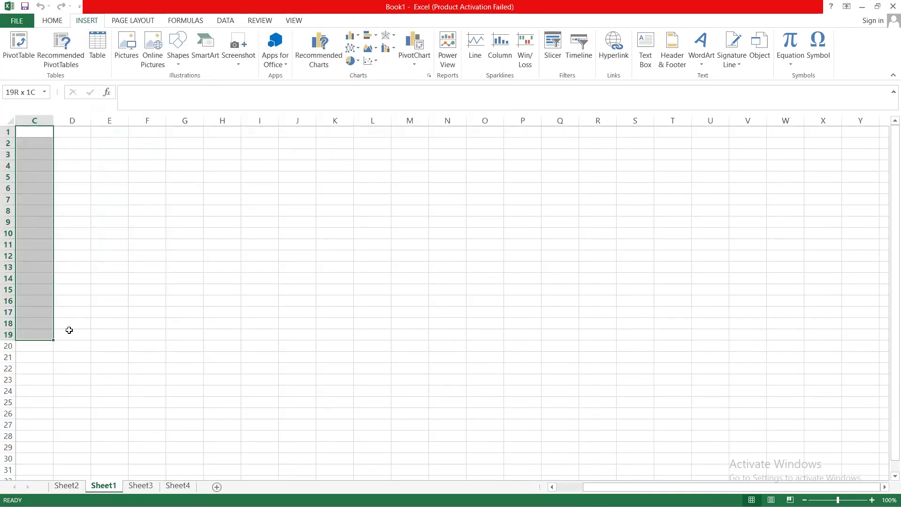
click(39, 132)
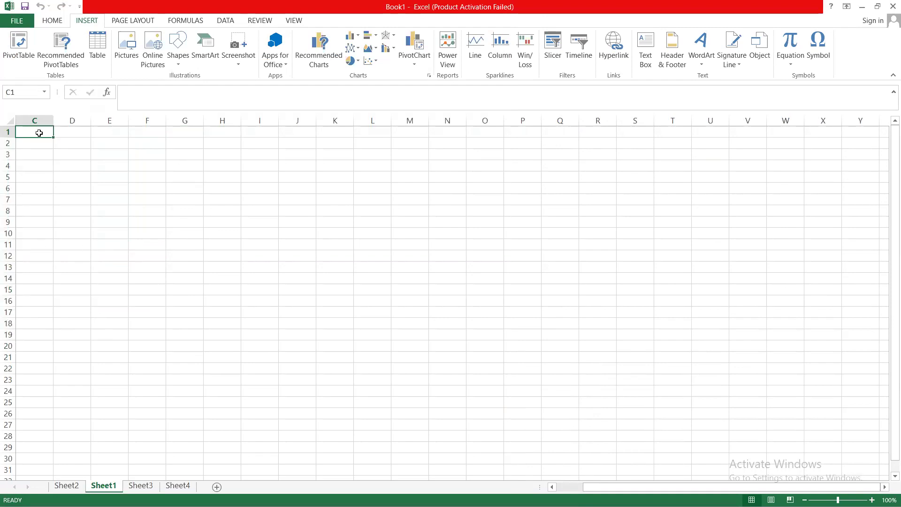
drag(40, 131, 29, 161)
click(40, 132)
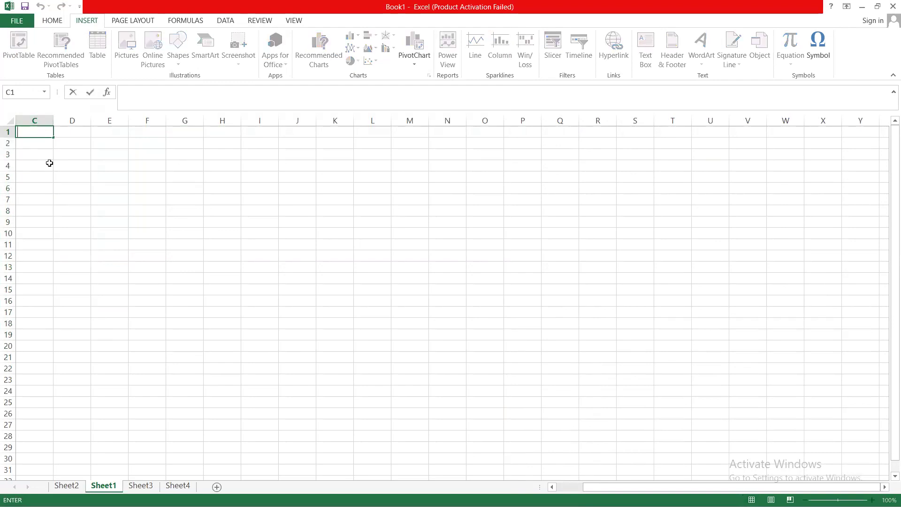
click(64, 198)
Check the term list in PowerPoint, and select a block of several columns and rows starting at C1 on Sheet1 in Excel
key(alt+Tab)
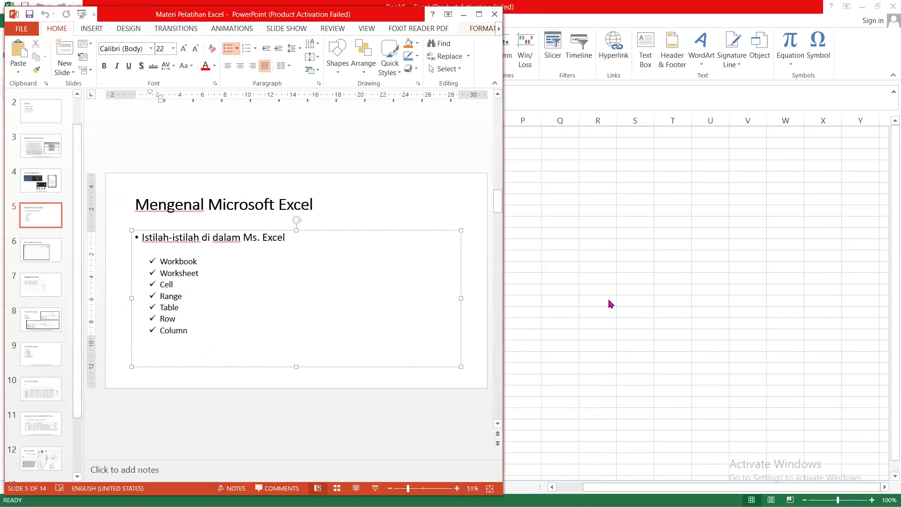
key(alt+Tab)
drag(31, 129, 189, 404)
click(241, 312)
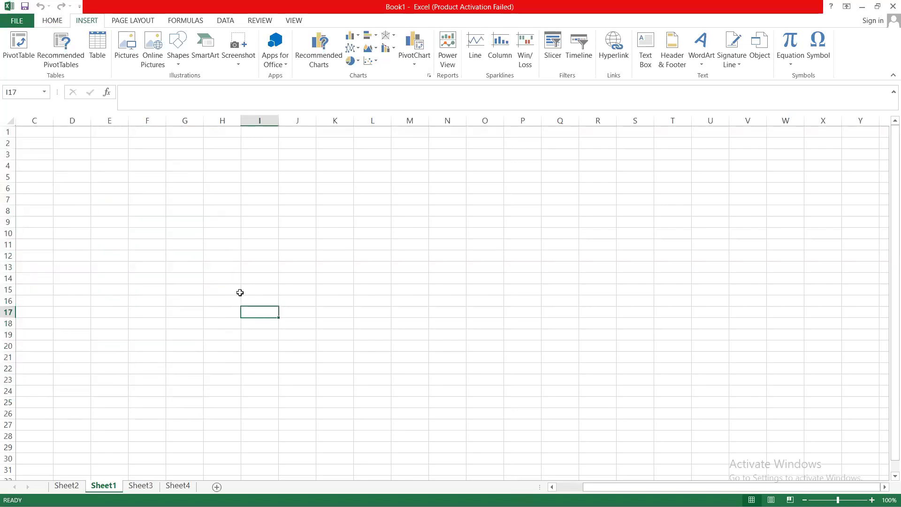
Consult the term list in PowerPoint again, and view the grade table on Sheet4 in Excel up to its header rows
key(alt+Tab)
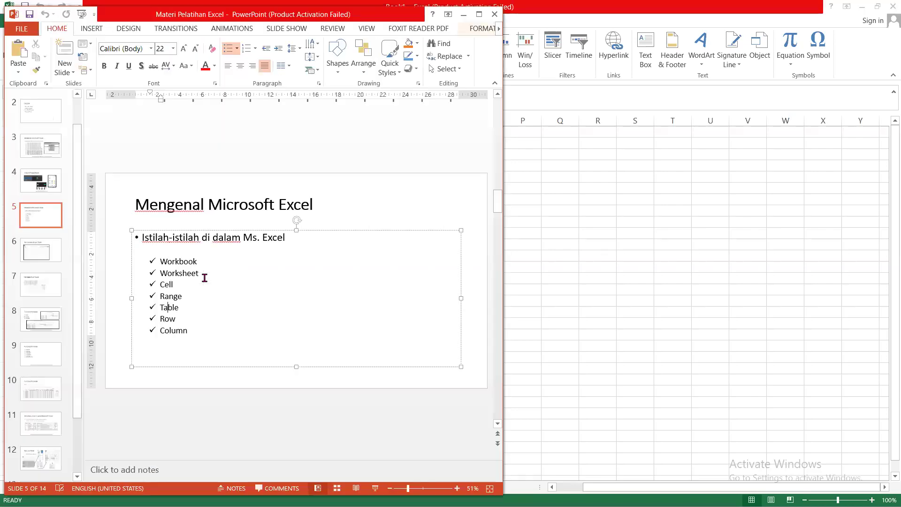
key(alt+Tab)
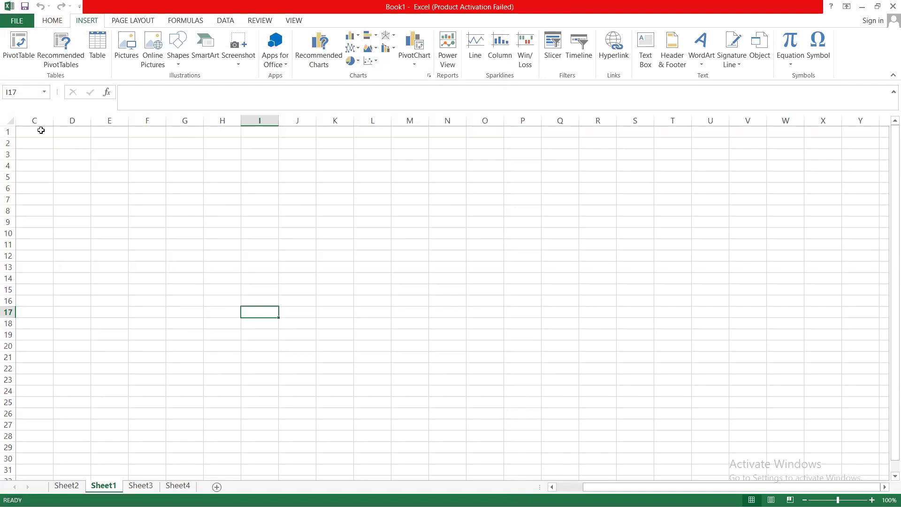
click(146, 488)
click(175, 487)
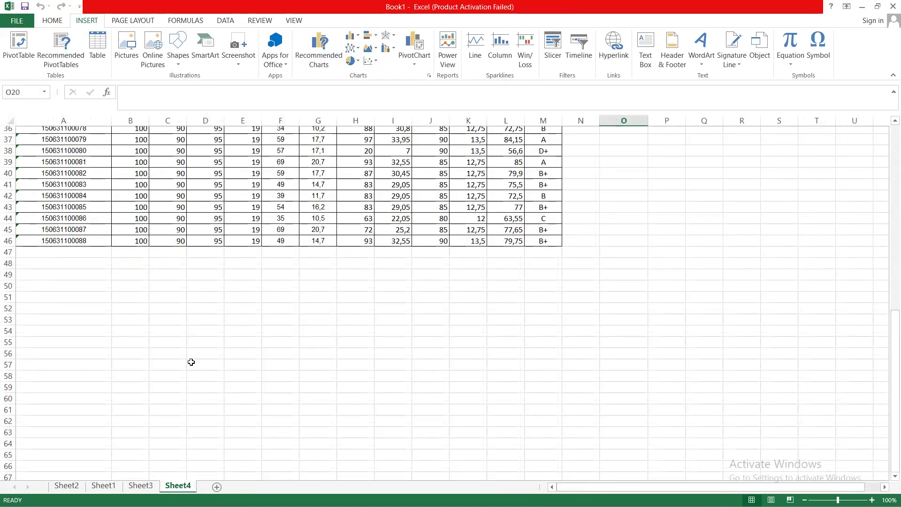
scroll(191, 362, up, 6)
scroll(191, 362, up, 4)
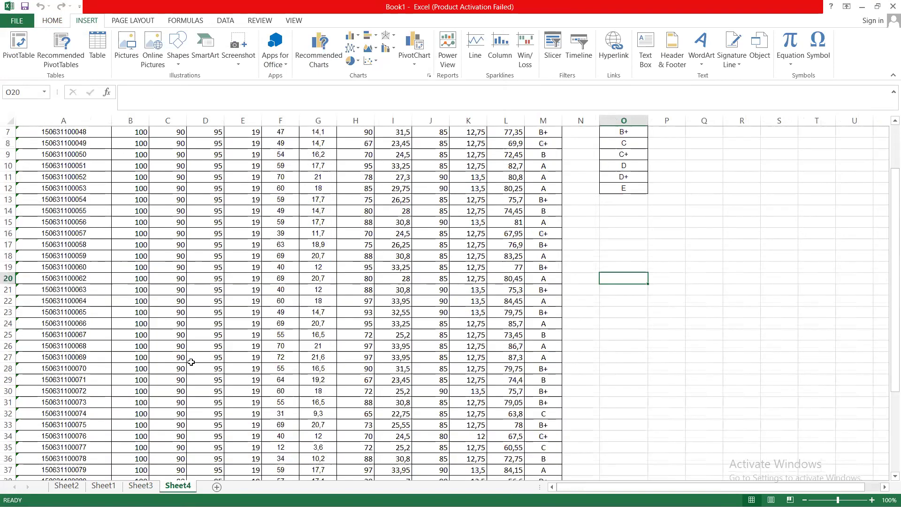
scroll(37, 158, up, 2)
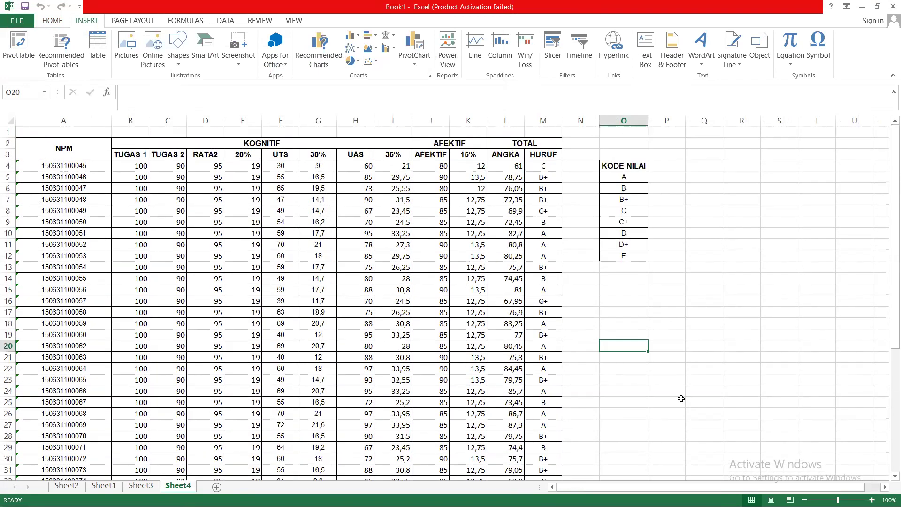
Select the entire grade table on Sheet4, from A2 to M46
scroll(450, 301, down, 2)
scroll(489, 351, up, 2)
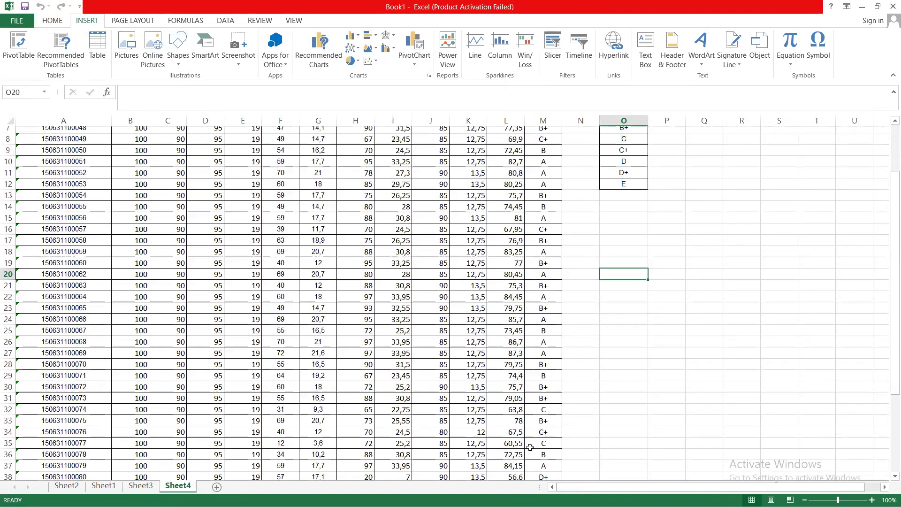
scroll(488, 351, down, 1)
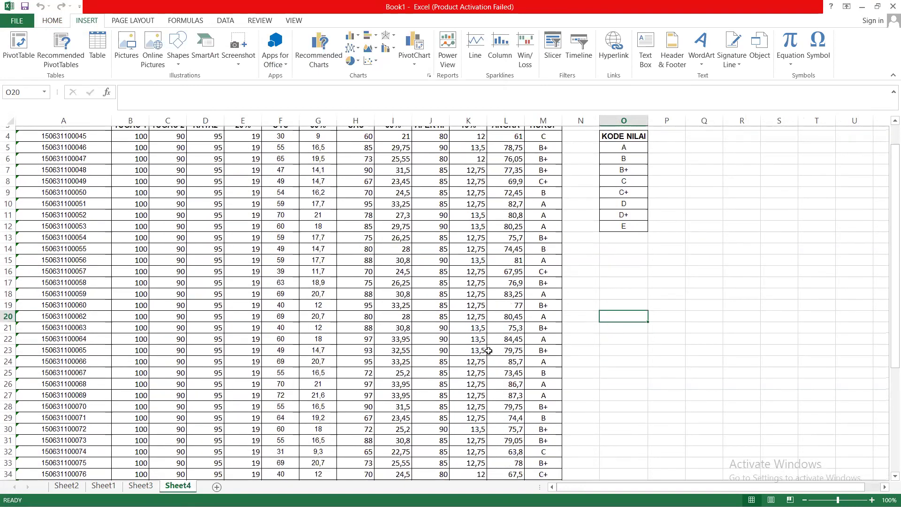
key(ctrl+a)
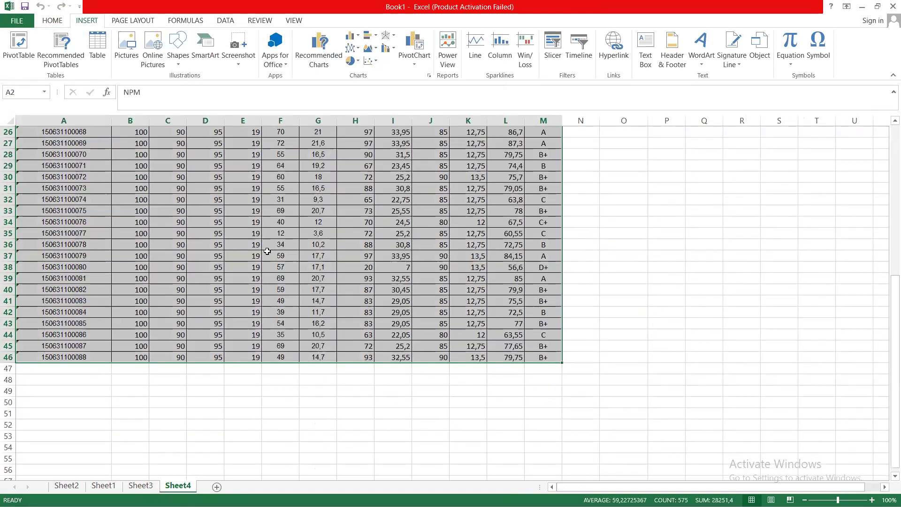
scroll(267, 252, up, 2)
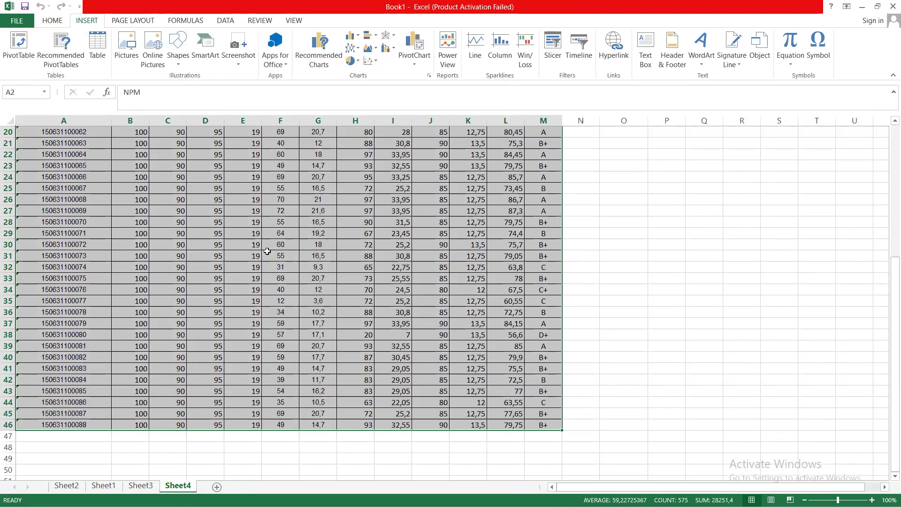
scroll(267, 252, up, 4)
Check the Row term on the PowerPoint slide, and select the entire rows 2 and 1 in turn on Sheet4 in Excel
key(alt+Tab)
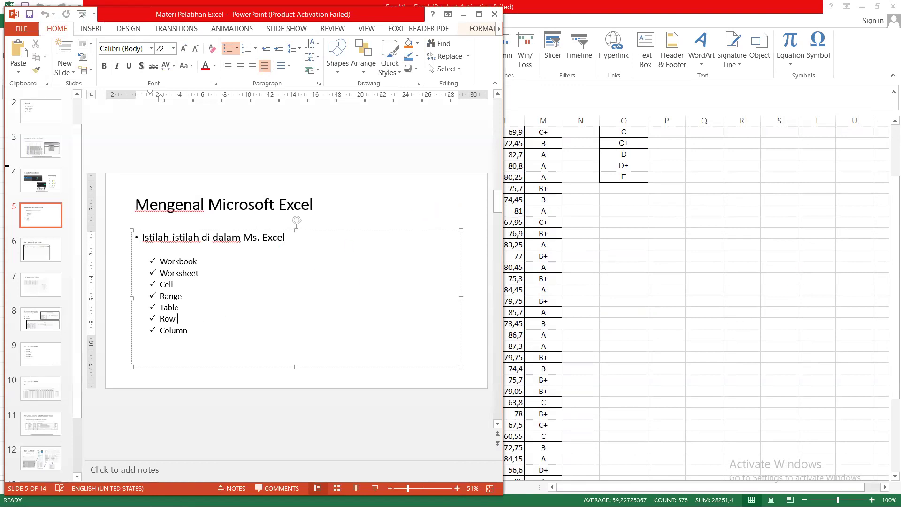
key(alt+Tab)
scroll(17, 141, up, 3)
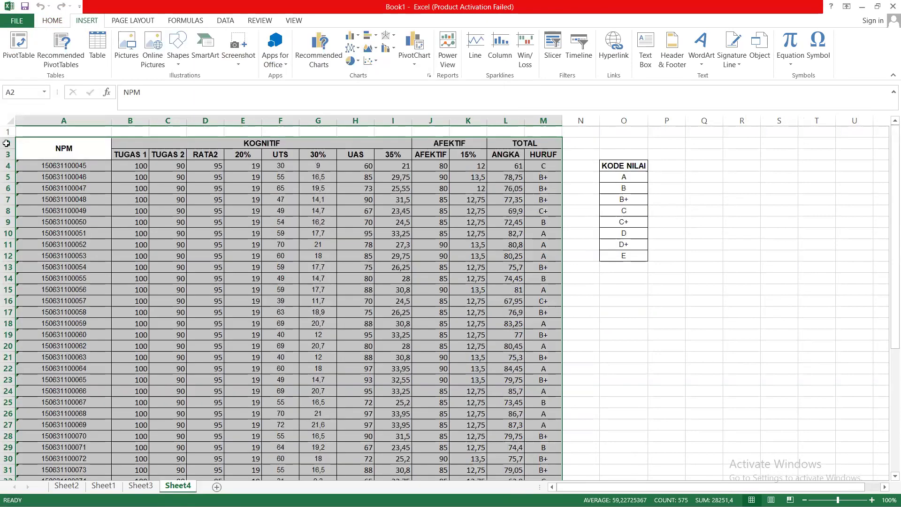
click(4, 149)
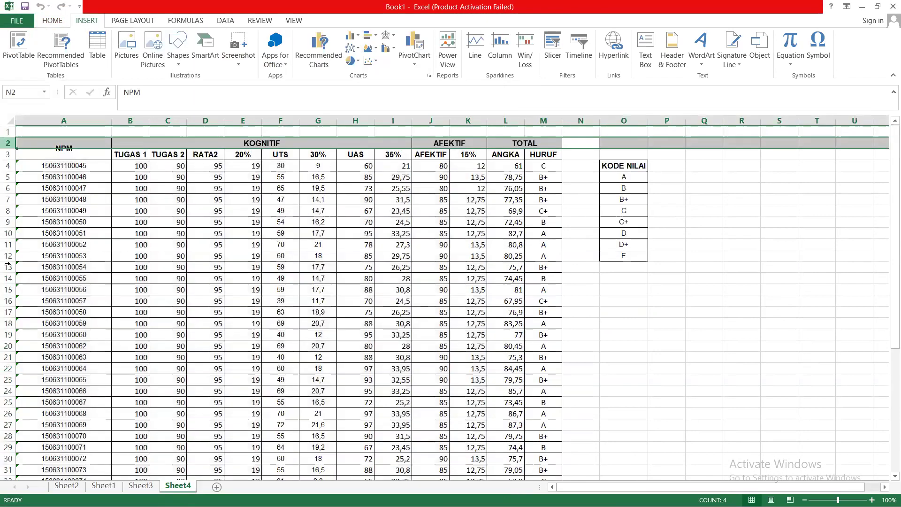
click(7, 131)
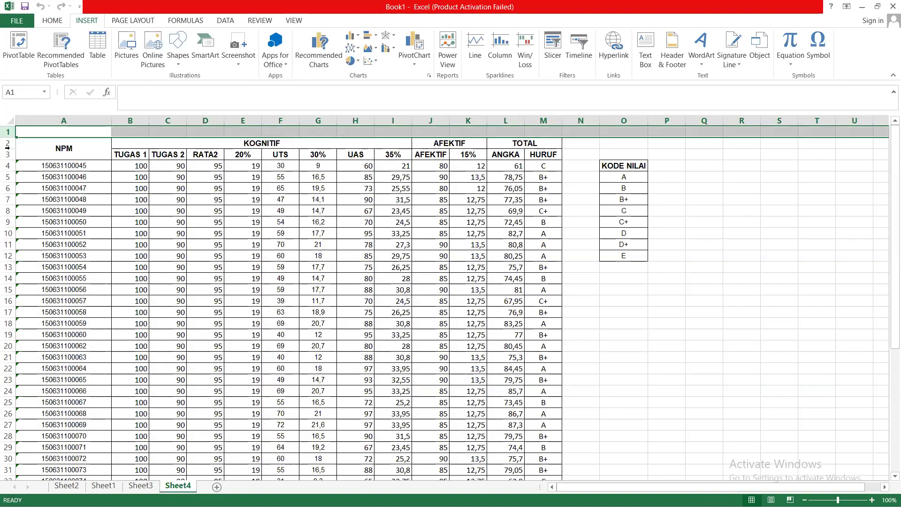
Select the entire column B and the entire column C in turn on Sheet4
scroll(7, 282, down, 16)
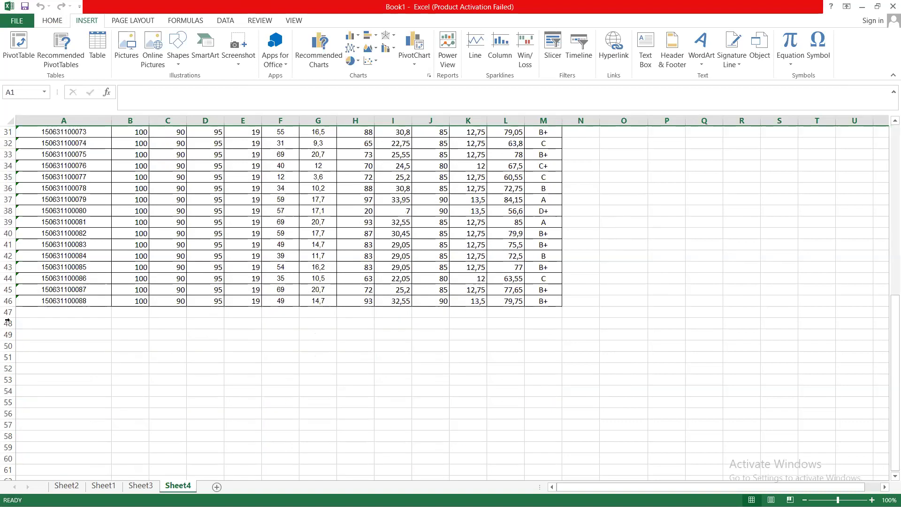
scroll(69, 128, up, 5)
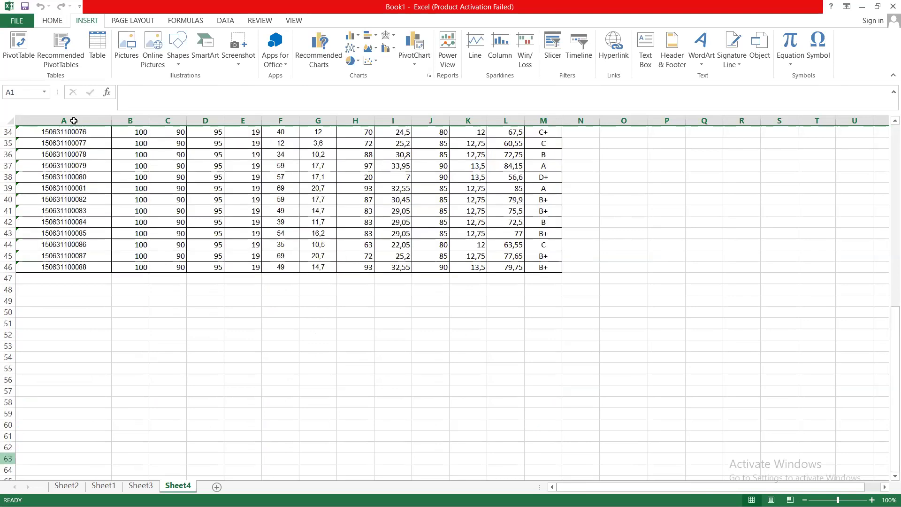
scroll(74, 121, up, 9)
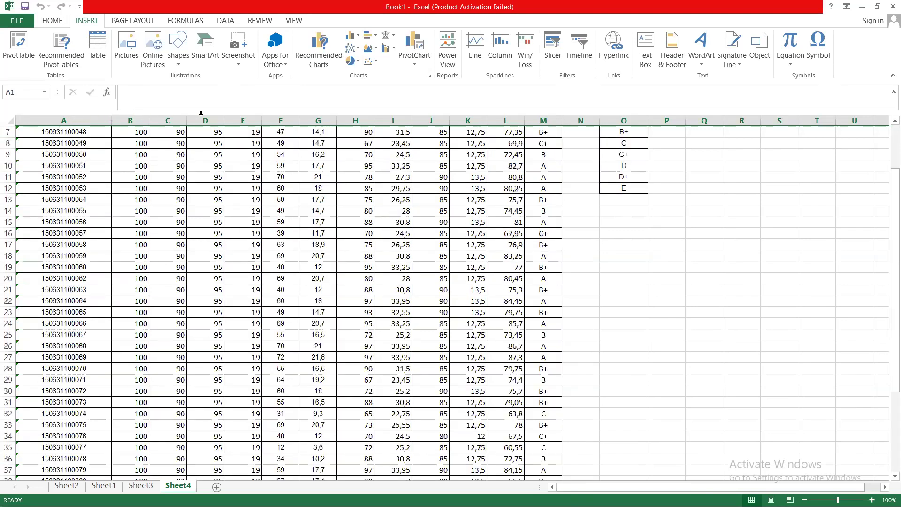
click(130, 120)
key(Right)
key(ctrl+space)
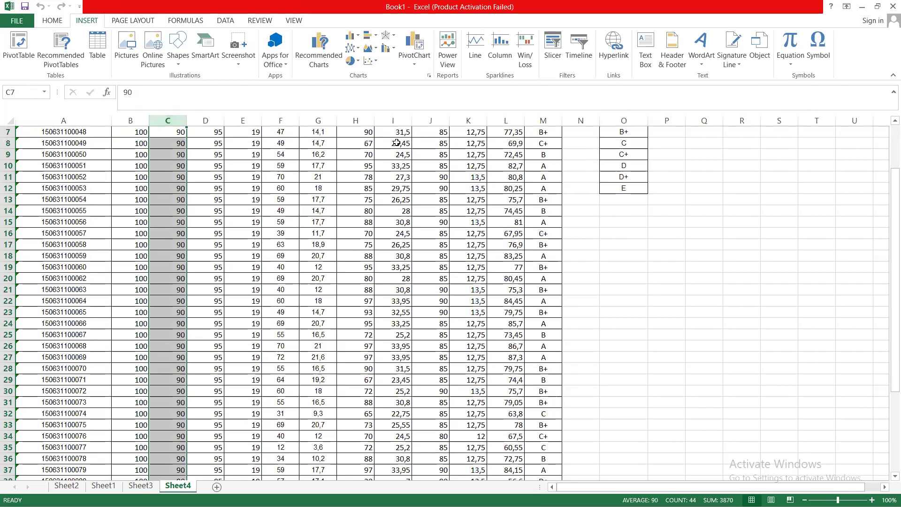
Present the PowerPoint slide show from its start, through the Excel term list, up to the slide "Pencatatan di Ms. Excel"
key(alt+Tab)
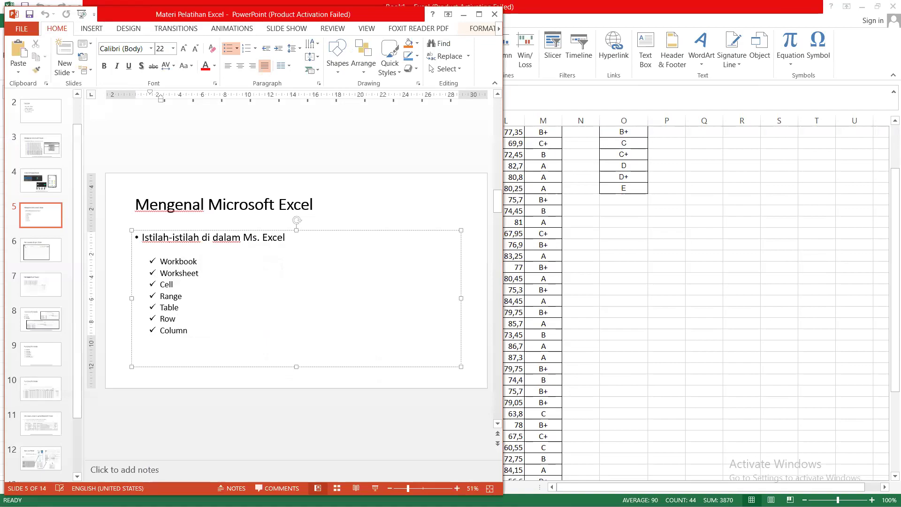
key(F5)
key(Right)
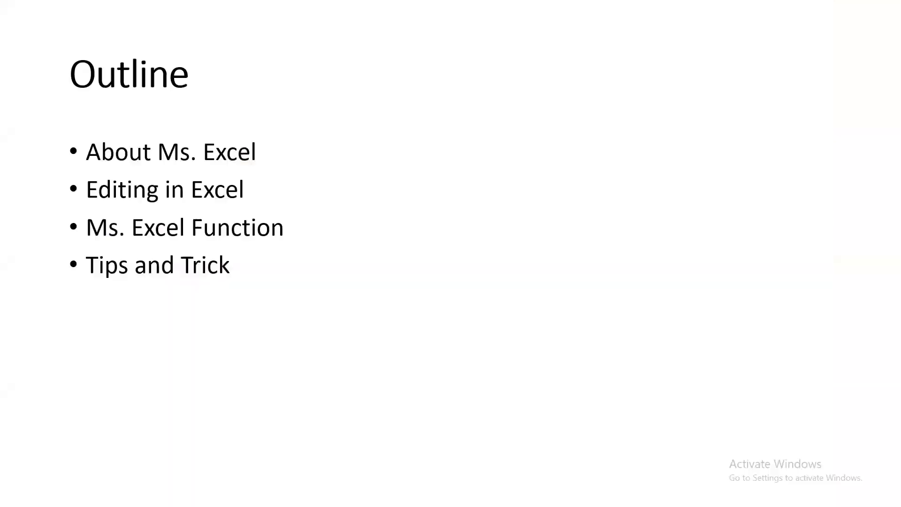
key(Right)
key(Right)
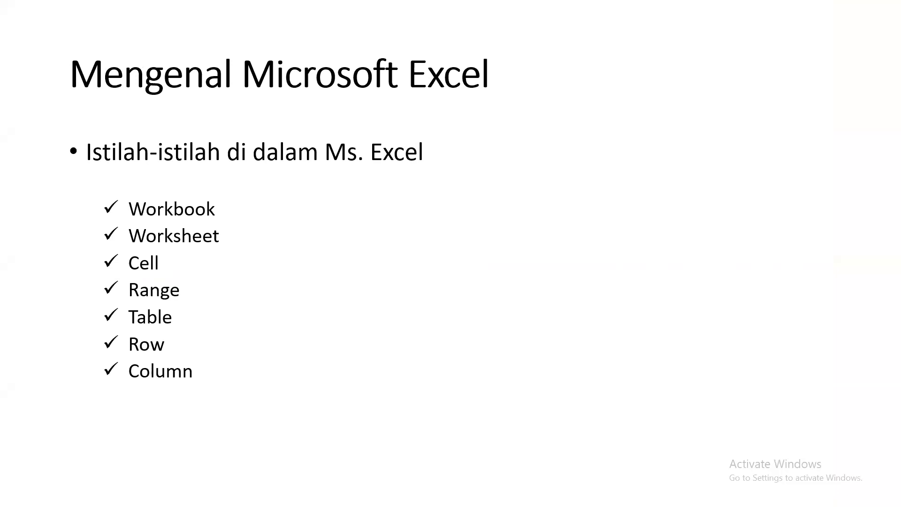
key(Right)
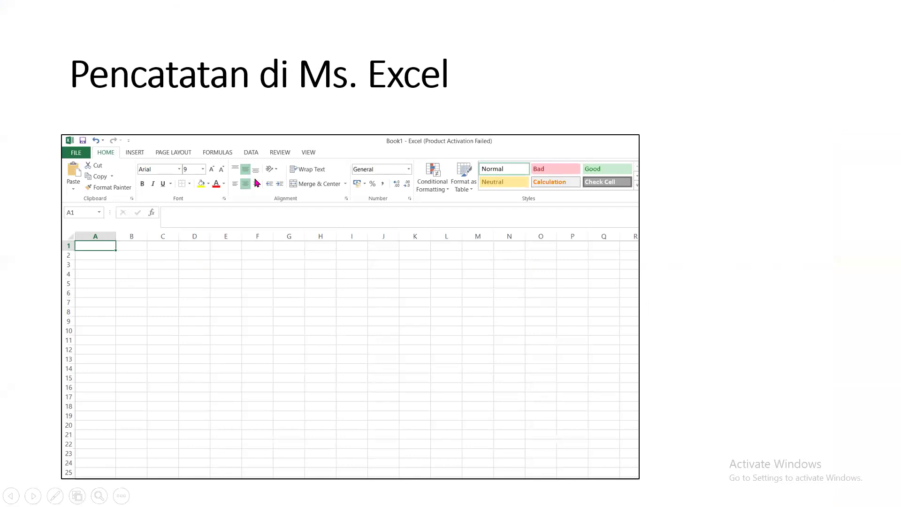
Switch from the slide show back to the Book1 workbook in Excel and go to the empty Sheet1
key(alt+Tab)
key(alt+Tab)
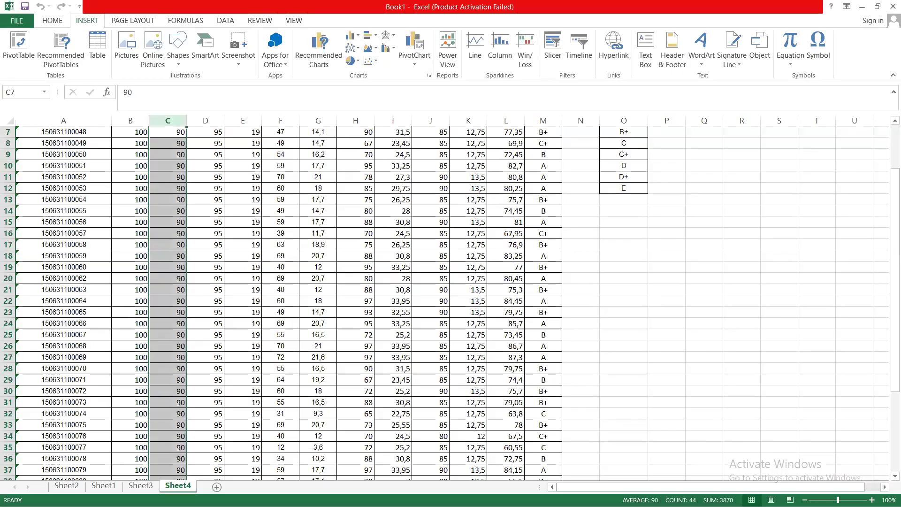
key(alt+Tab)
key(alt+Tab)
key(alt+Tab)
key(alt+Tab)
key(alt+Tab)
key(alt+Tab)
key(alt+Tab)
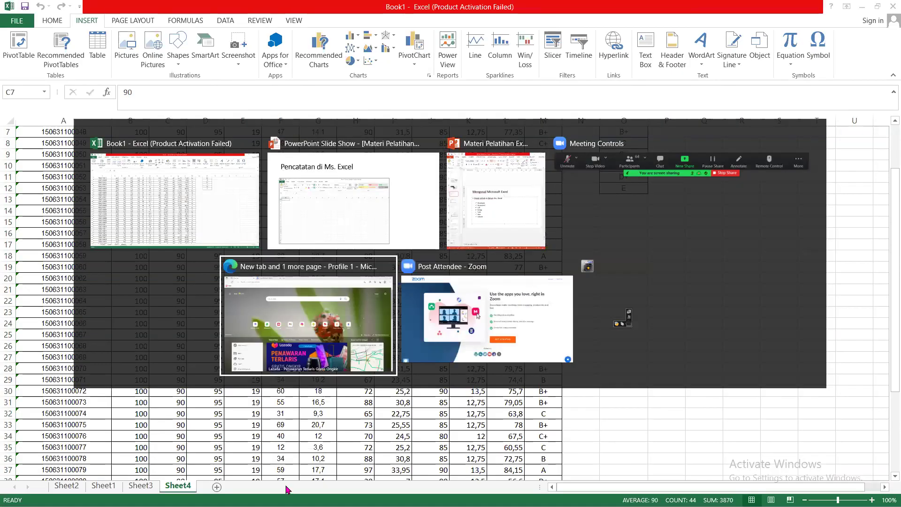
key(alt+Tab)
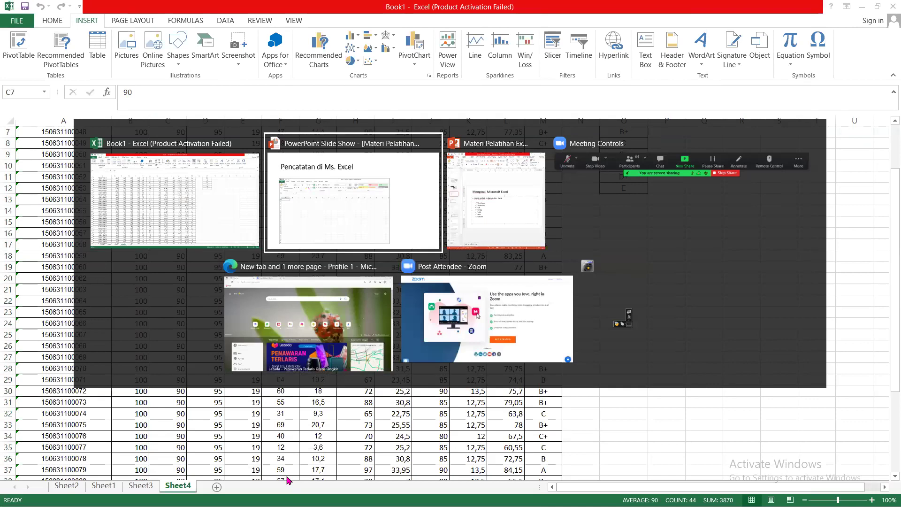
key(alt+Tab)
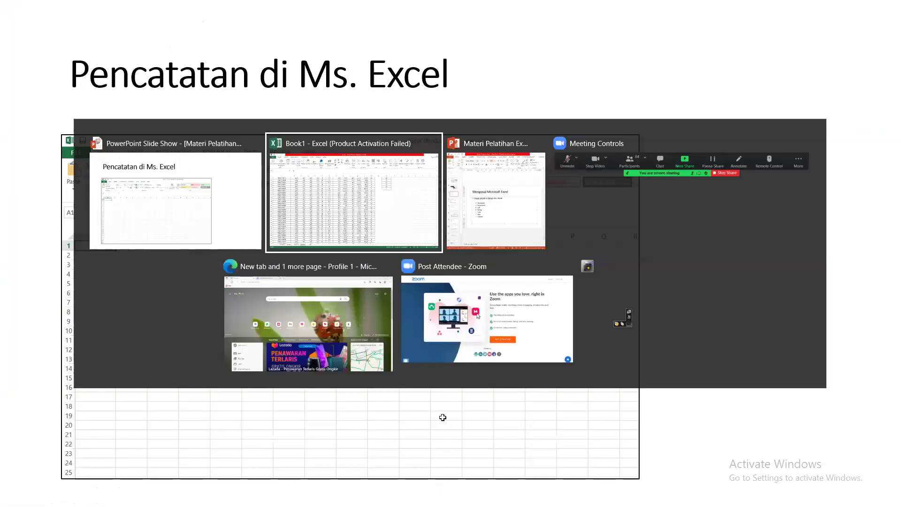
key(super)
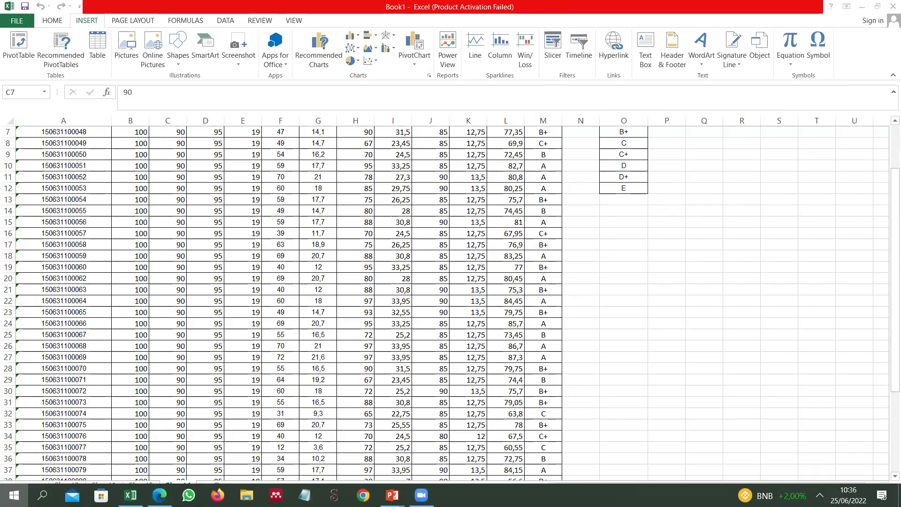
key(super)
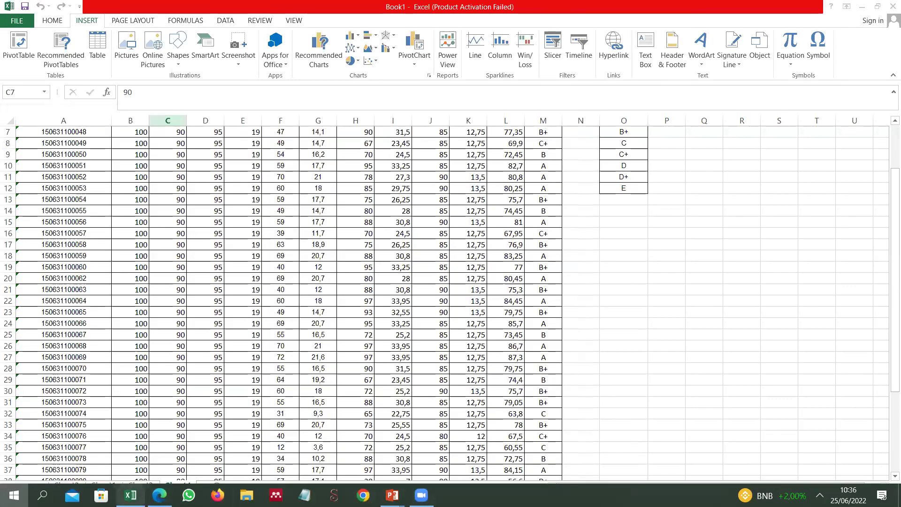
key(ctrl+Page_Up)
key(ctrl+Page_Up)
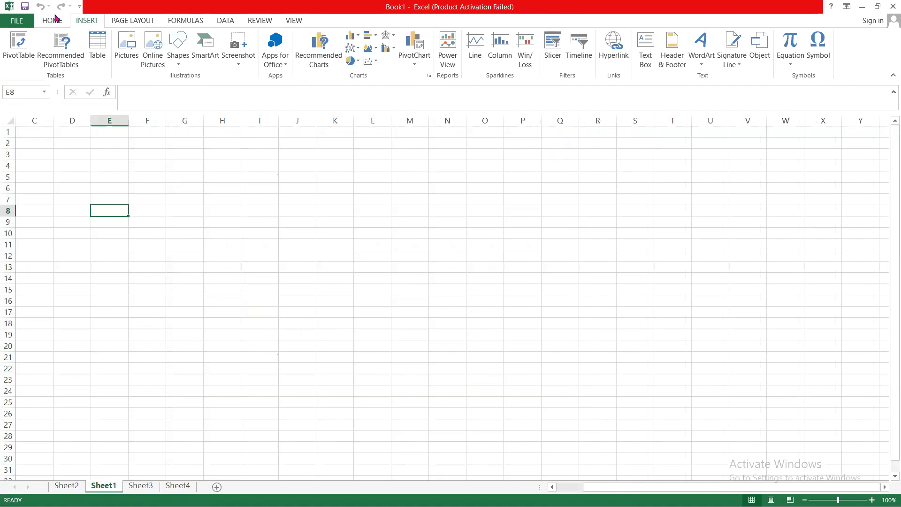
Enter 1 in C1 and 2 in C2 on Sheet1, and fill the number series down to 14 in C14
click(56, 20)
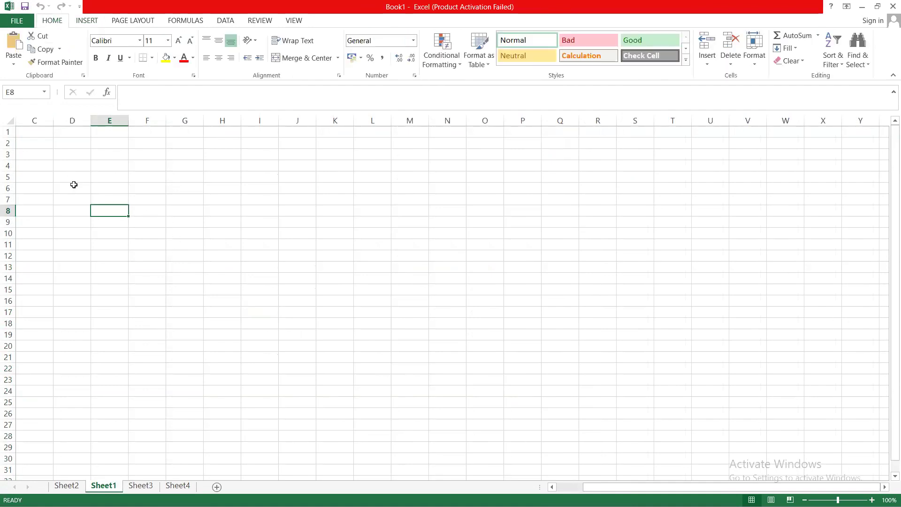
click(37, 132)
click(44, 153)
click(45, 133)
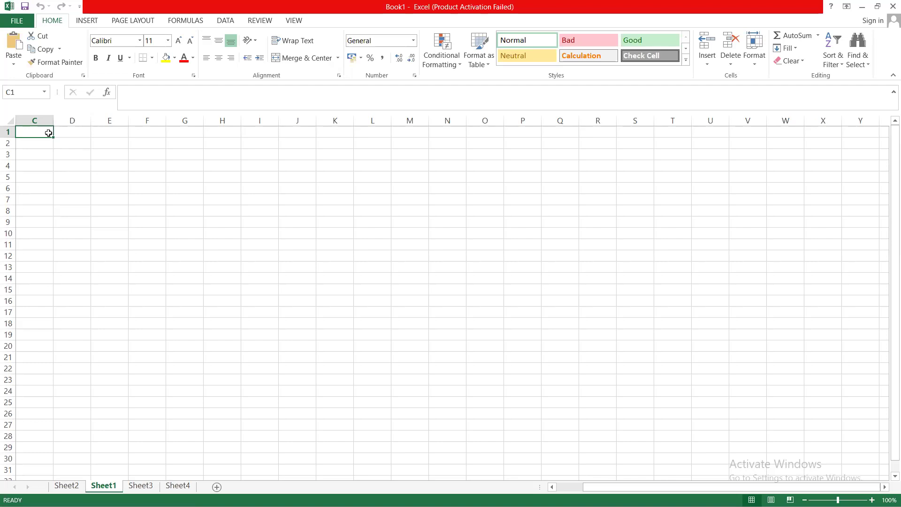
text(1)
key(Return)
text(2)
key(ctrl+Return)
key(Return)
drag(49, 133, 18, 280)
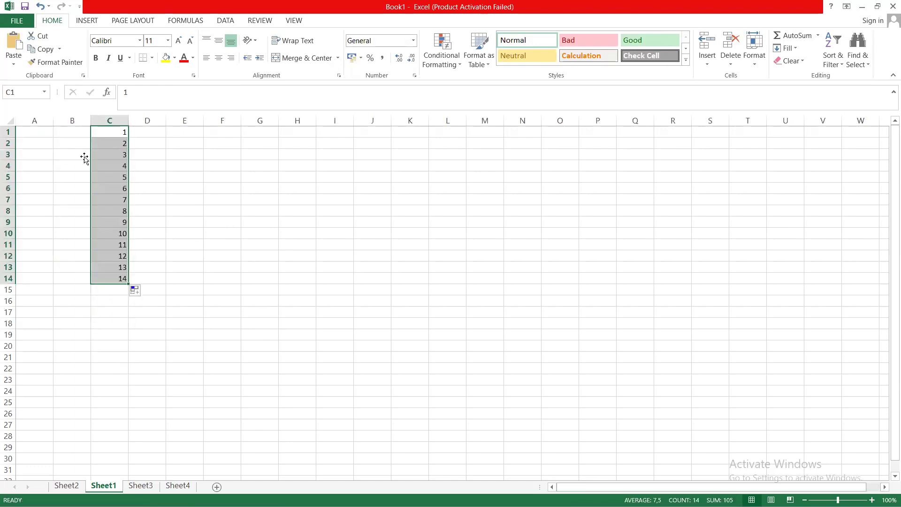
Move the number series from C1:C14 to A1:A14
click(153, 260)
drag(113, 128, 92, 278)
key(ctrl+c)
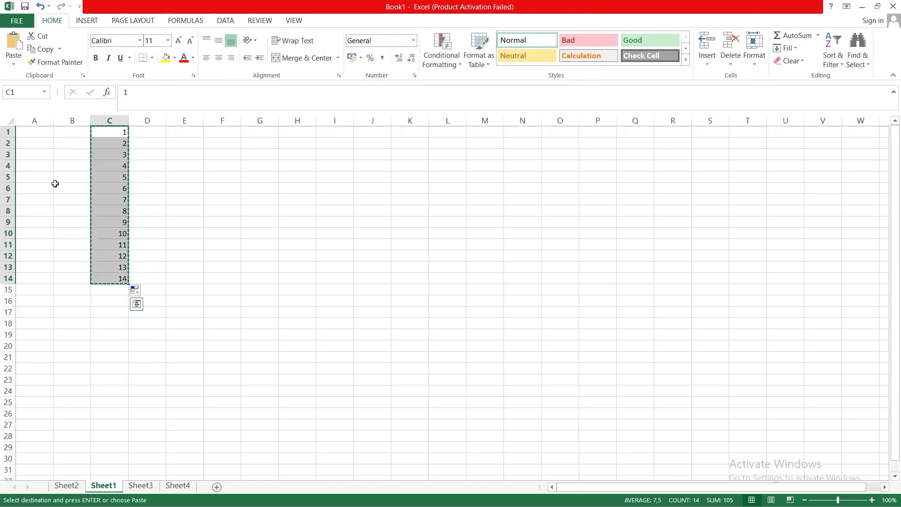
click(37, 131)
key(ctrl+v)
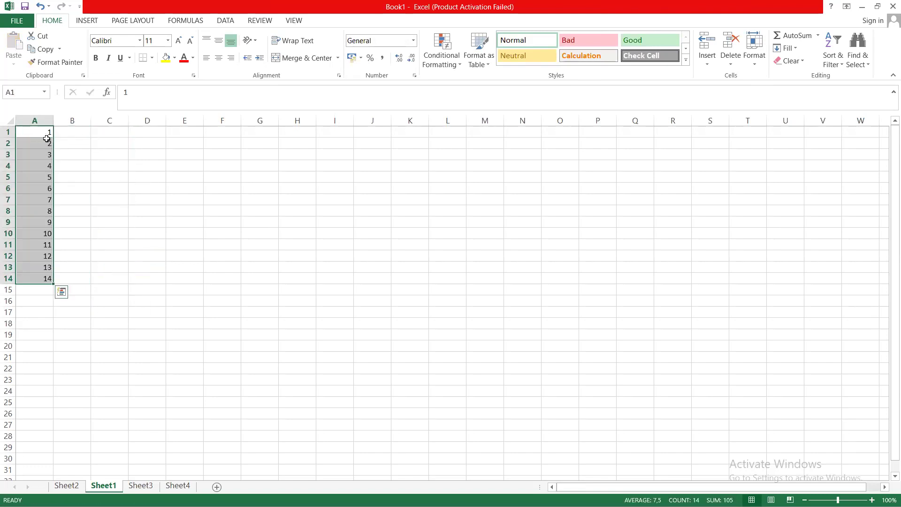
Extend the number series in column A down to 20 in cell A20
click(43, 267)
drag(47, 132, 52, 348)
click(169, 261)
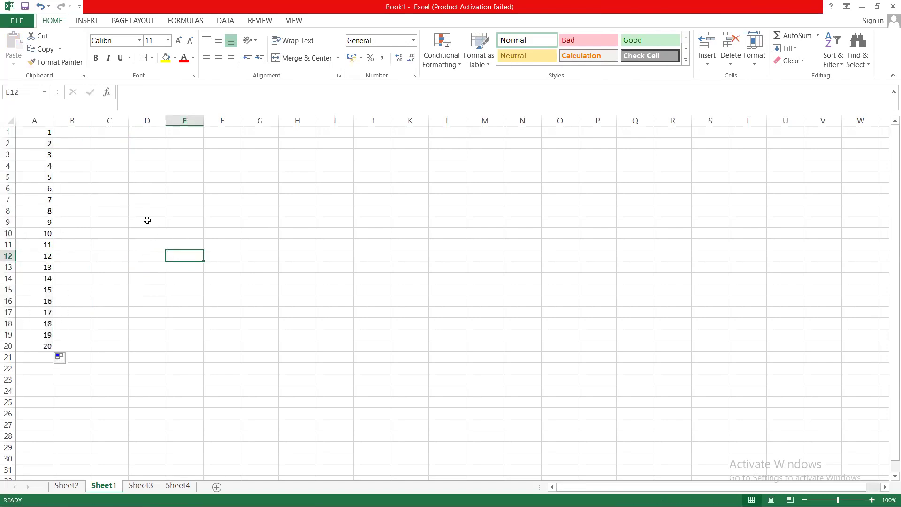
Center the contents of the entire column A horizontally
click(113, 201)
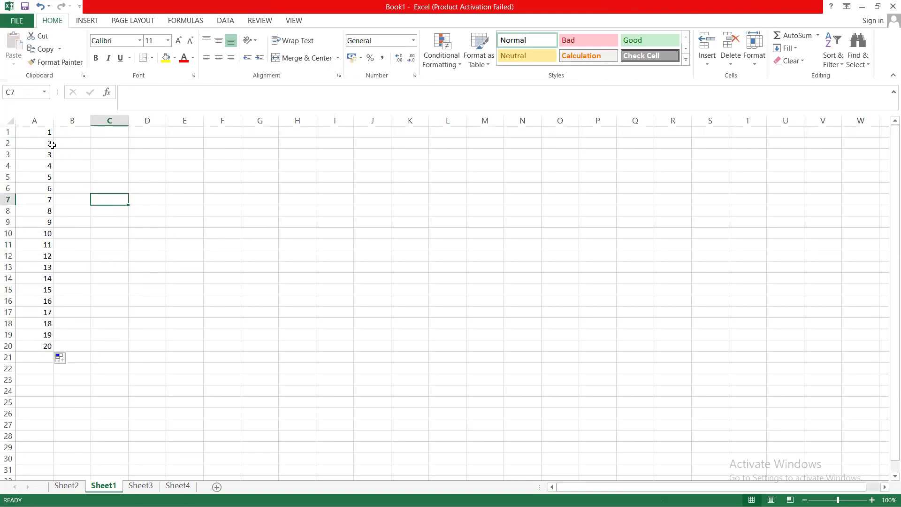
click(39, 136)
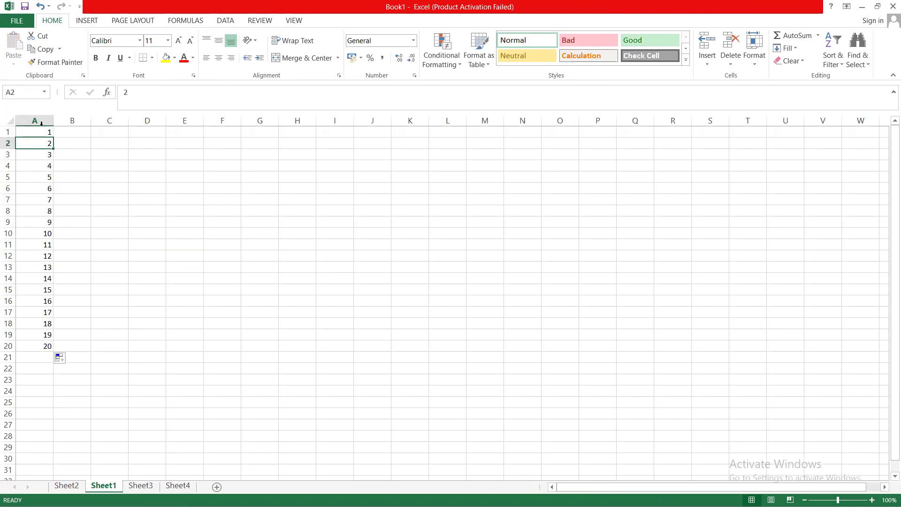
click(36, 121)
click(219, 58)
click(172, 255)
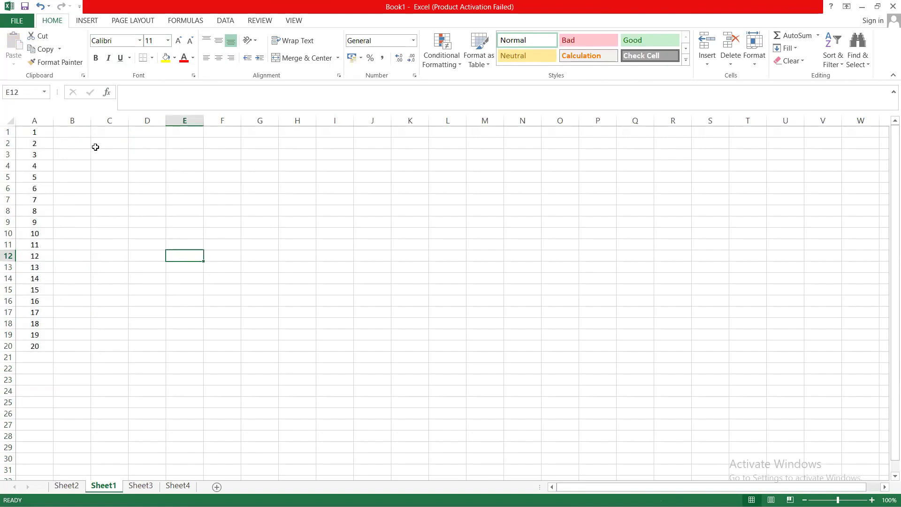
Enter three people's first names in cells B1, B2 and B3 beside the numbers 1 to 3
click(80, 136)
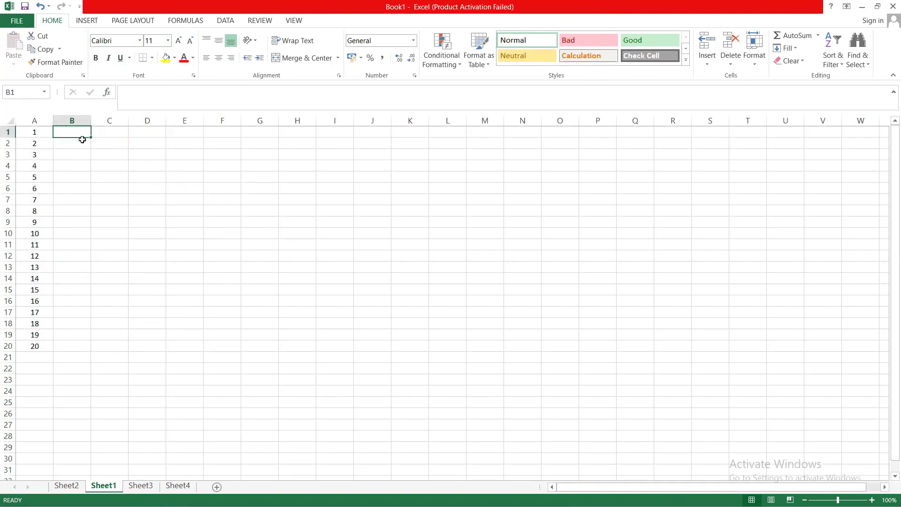
text(Adi)
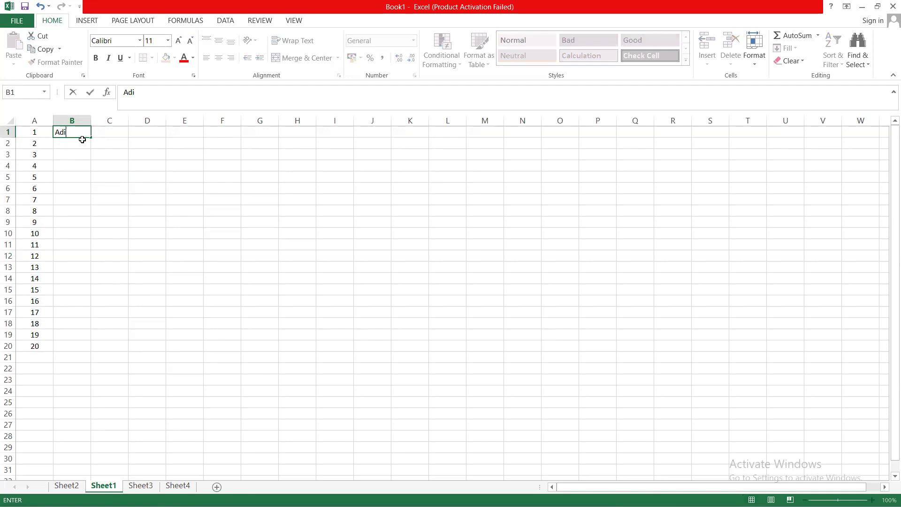
key(Return)
text(asih)
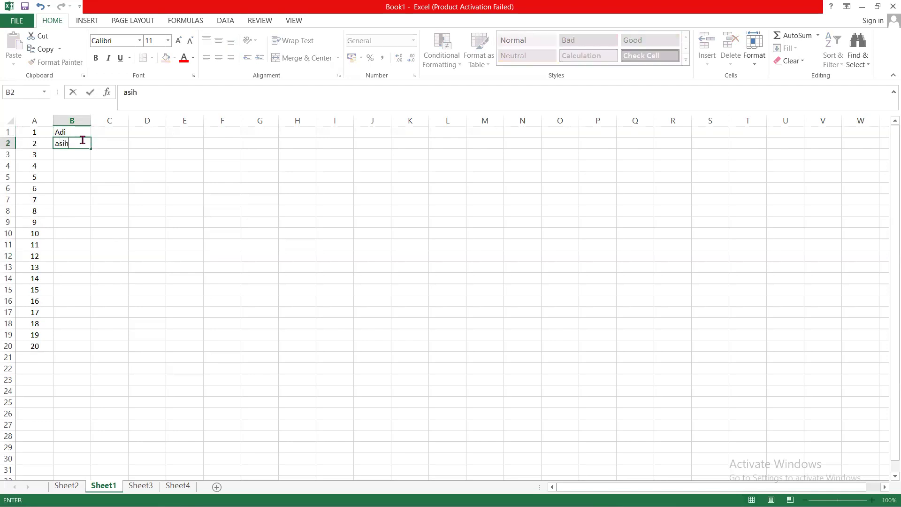
key(Return)
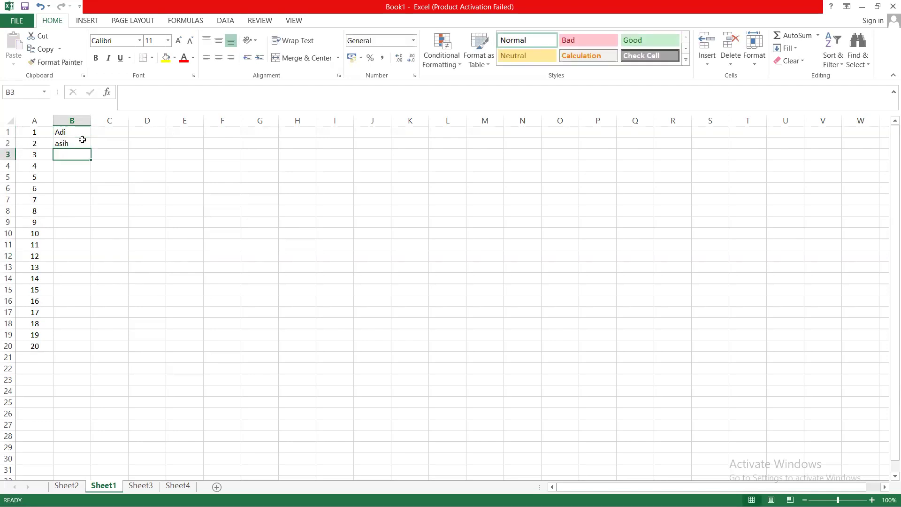
text(ali)
key(Return)
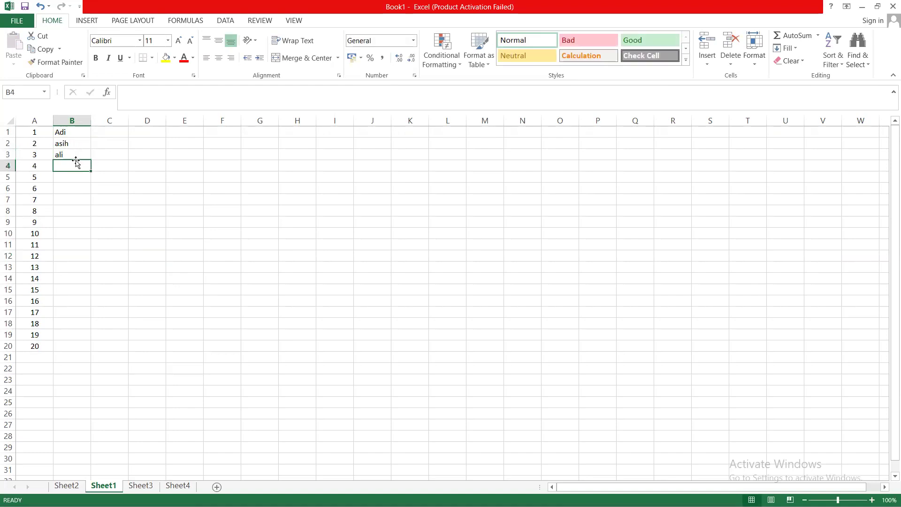
click(96, 222)
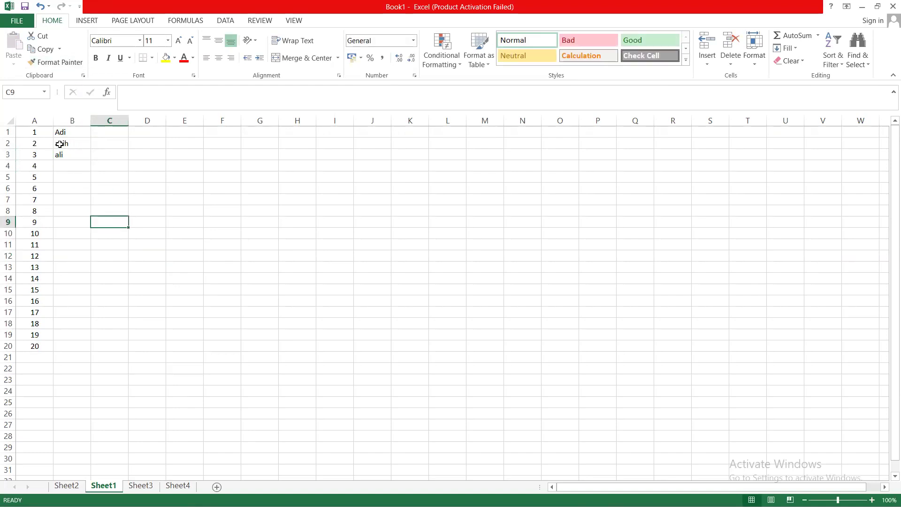
click(58, 144)
View the table on Sheet2 and the grade table on Sheet4, and select the NPM header cell on Sheet4
click(73, 489)
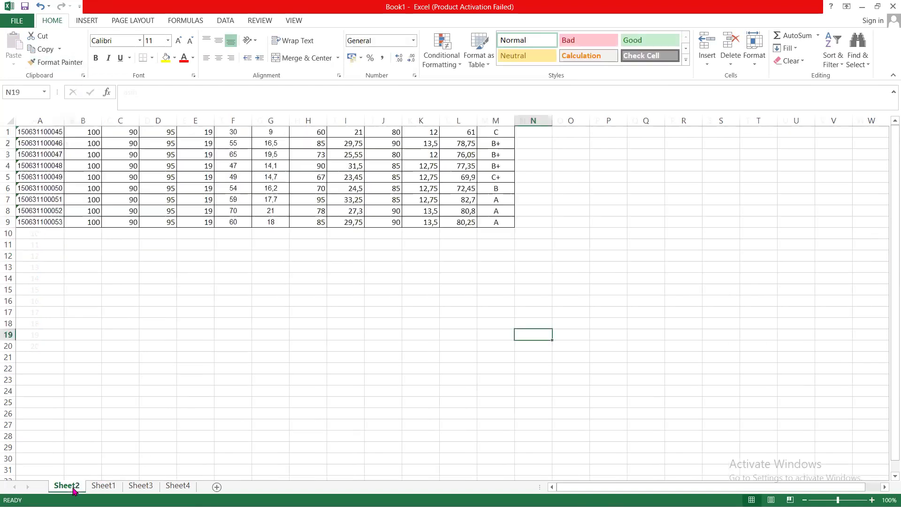
click(180, 487)
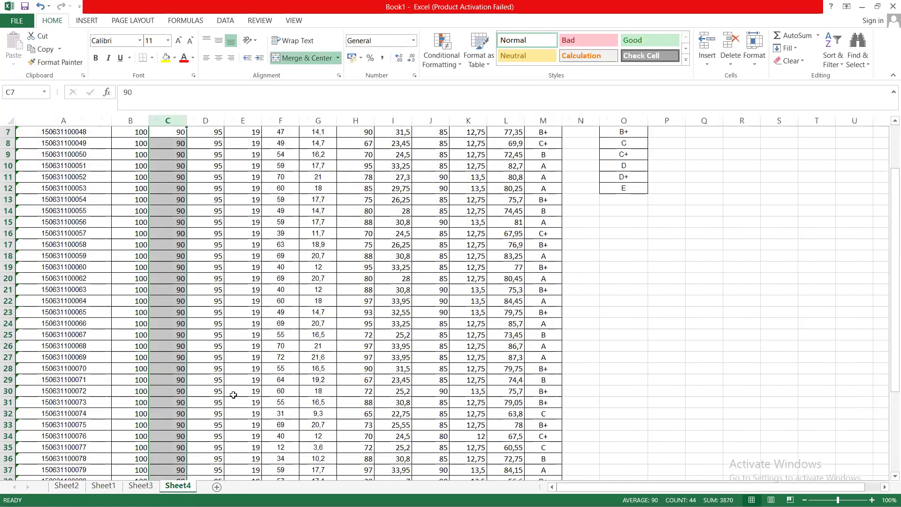
scroll(234, 395, up, 2)
scroll(135, 411, up, 2)
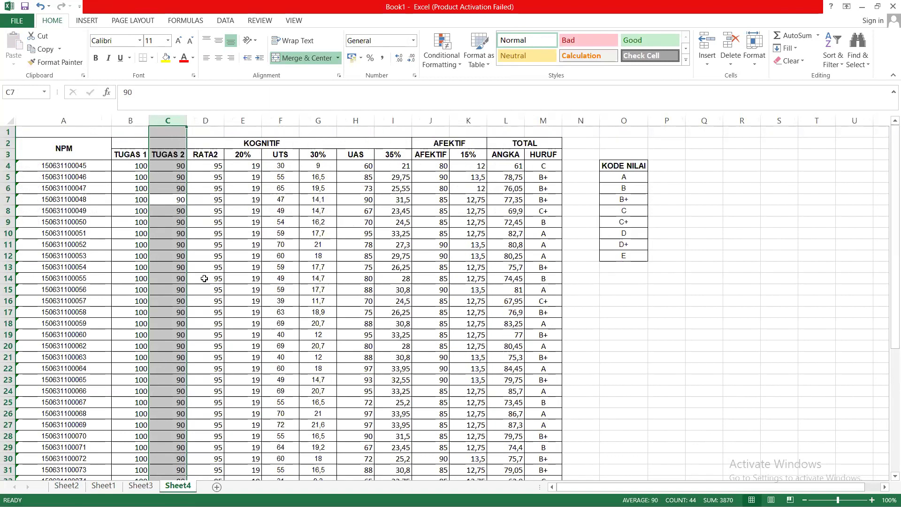
click(262, 295)
click(68, 147)
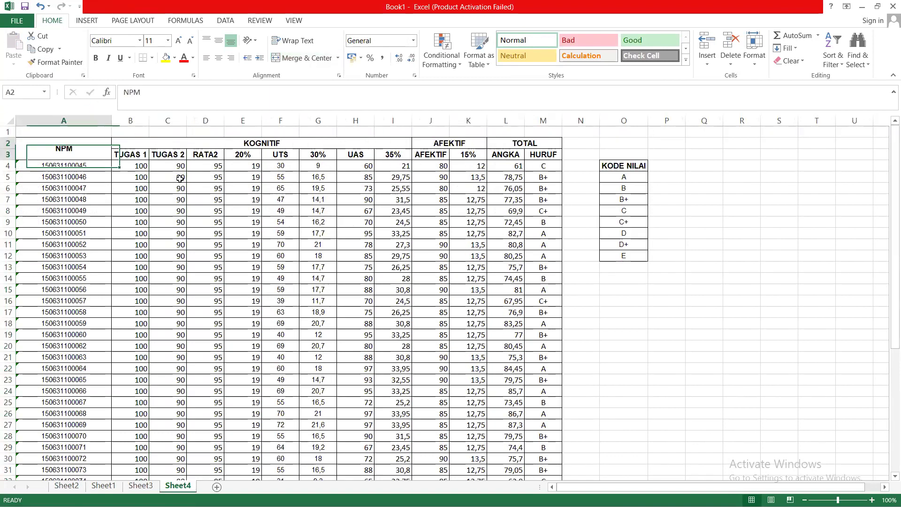
scroll(203, 203, down, 3)
scroll(203, 203, up, 3)
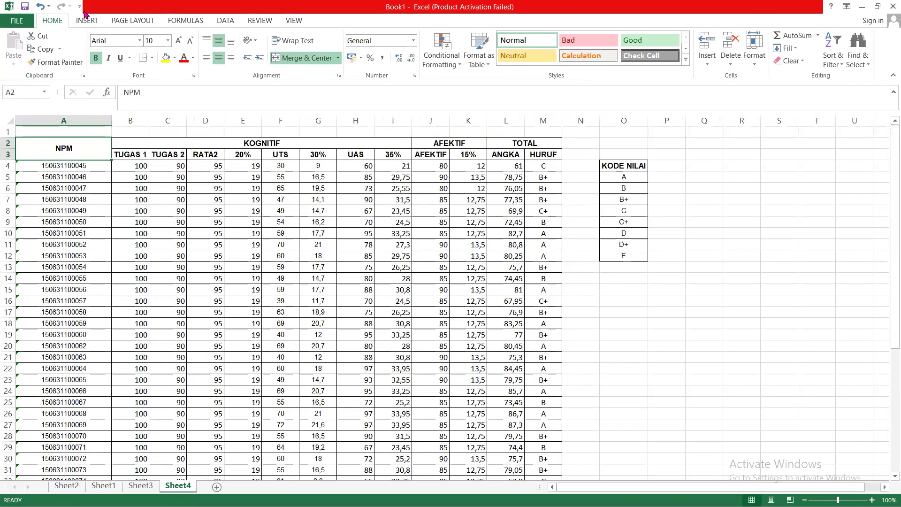
Look over the Home and Insert commands, and select cell B6 in the grade table on Sheet4
scroll(93, 21, down, 1)
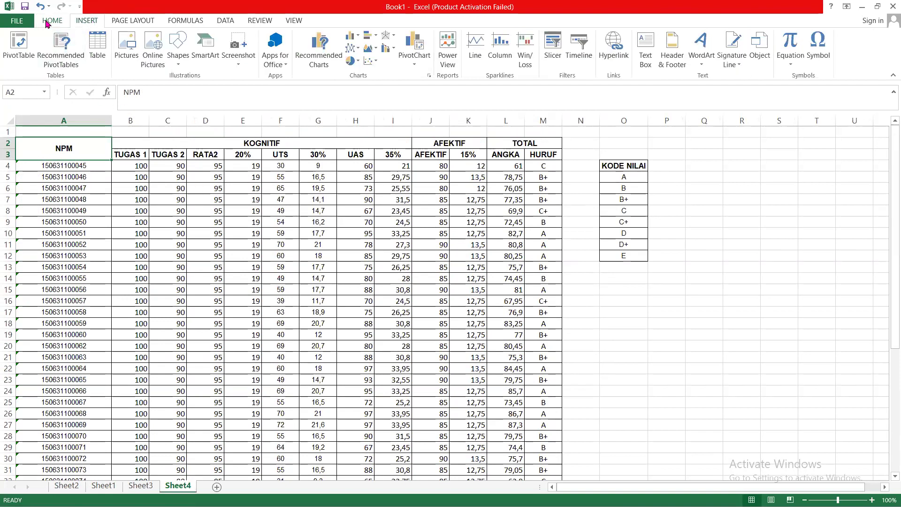
scroll(95, 23, up, 1)
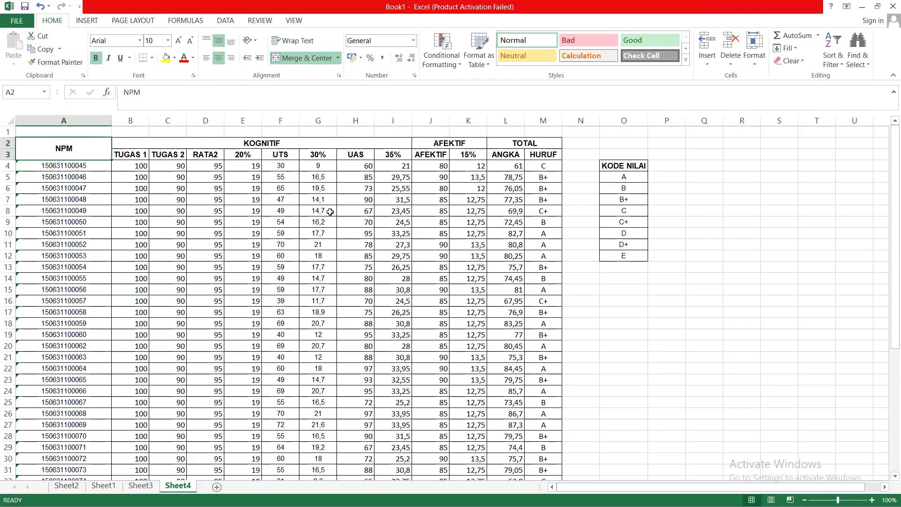
click(122, 193)
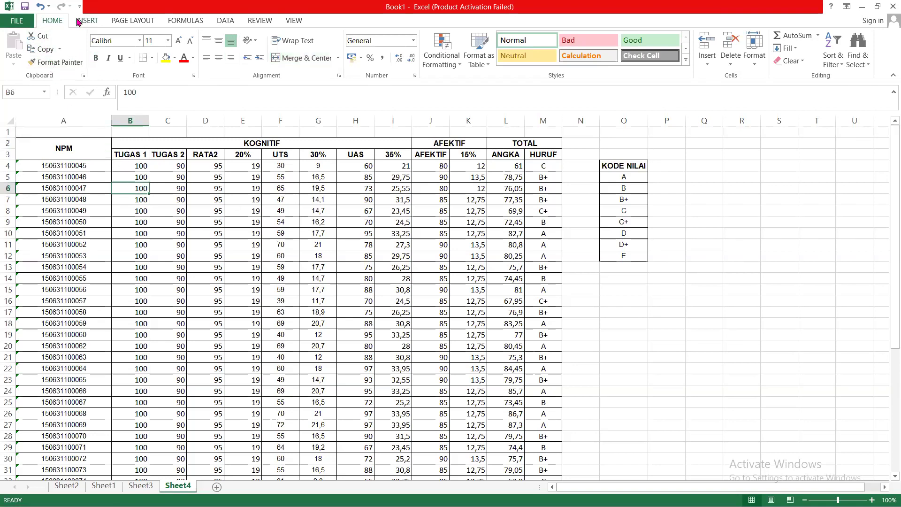
click(83, 21)
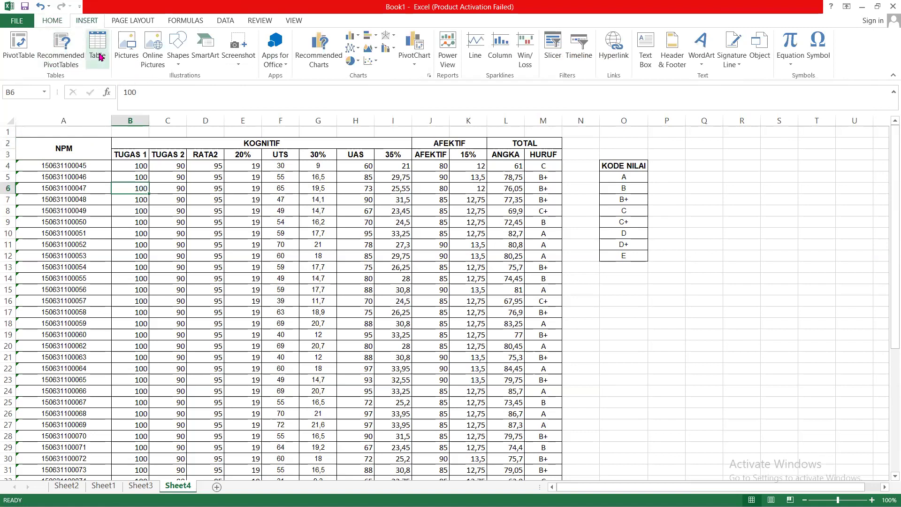
Try inserting a table without marked headers over cells C4:D14 of the grade table, and undo the insertion
click(628, 295)
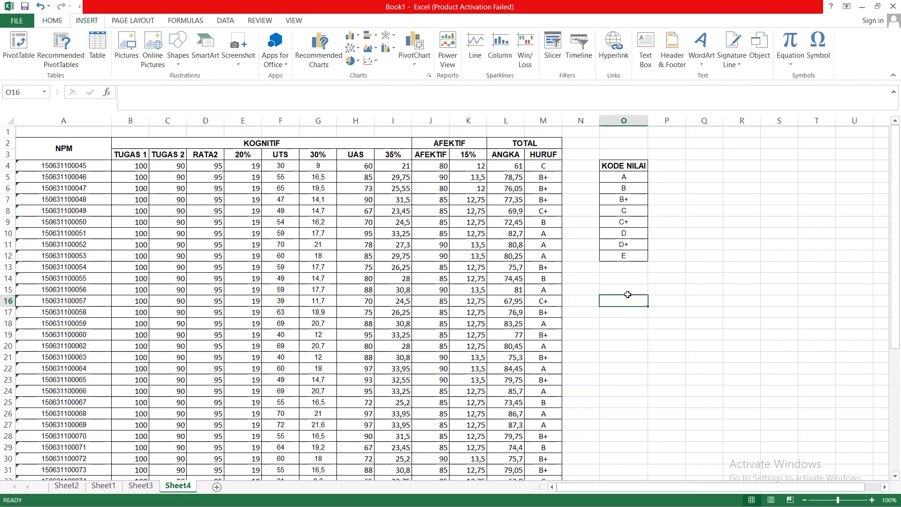
click(98, 47)
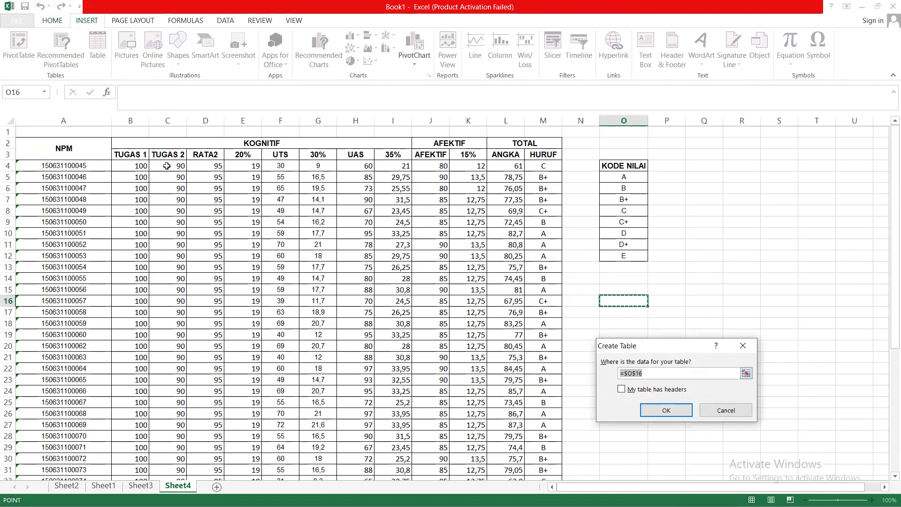
drag(168, 164, 213, 267)
click(666, 410)
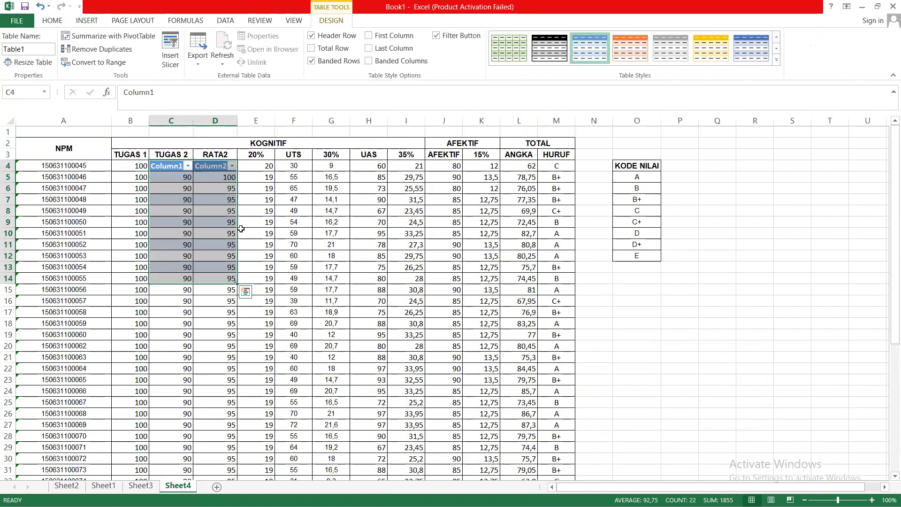
key(ctrl+z)
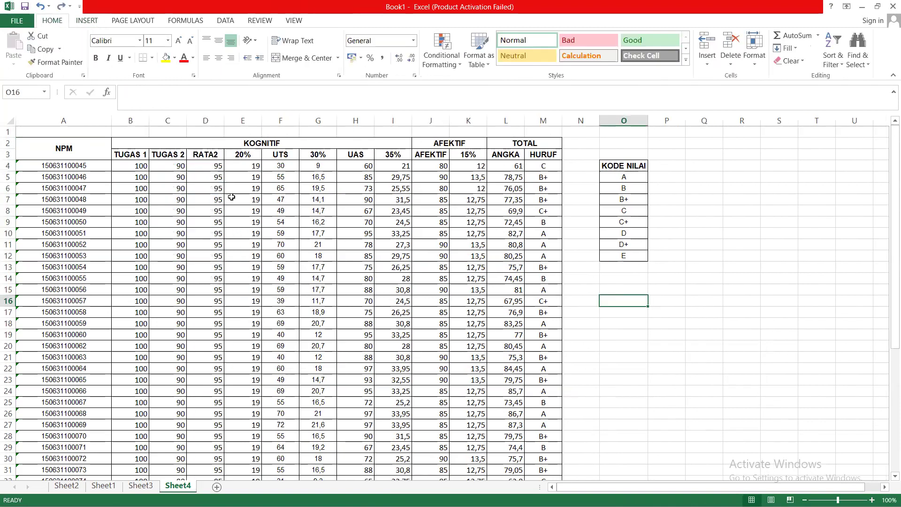
Insert the Legis picture from the Pictures folder at cell P16, and delete it from the sheet
click(94, 26)
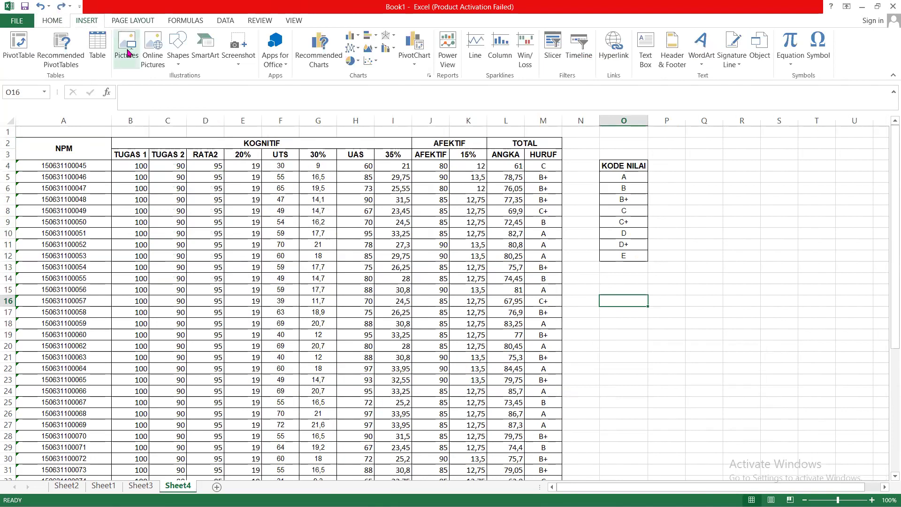
click(657, 300)
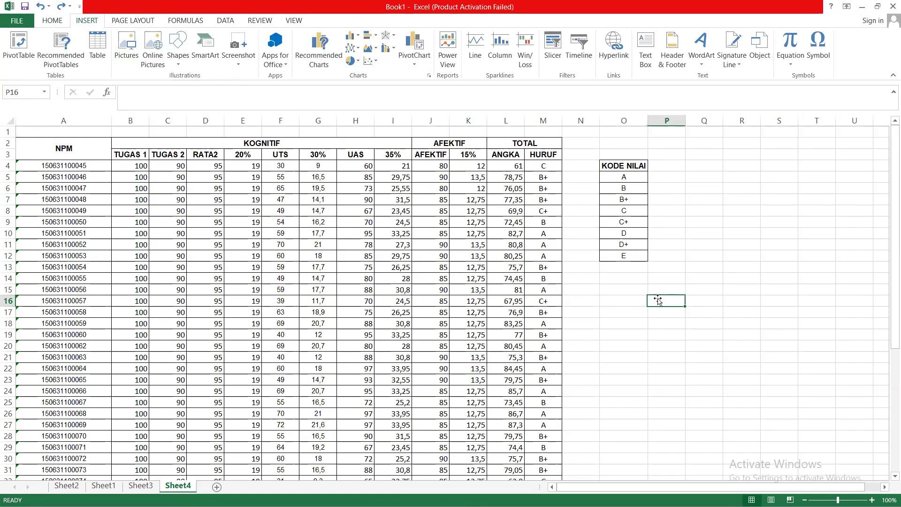
click(132, 47)
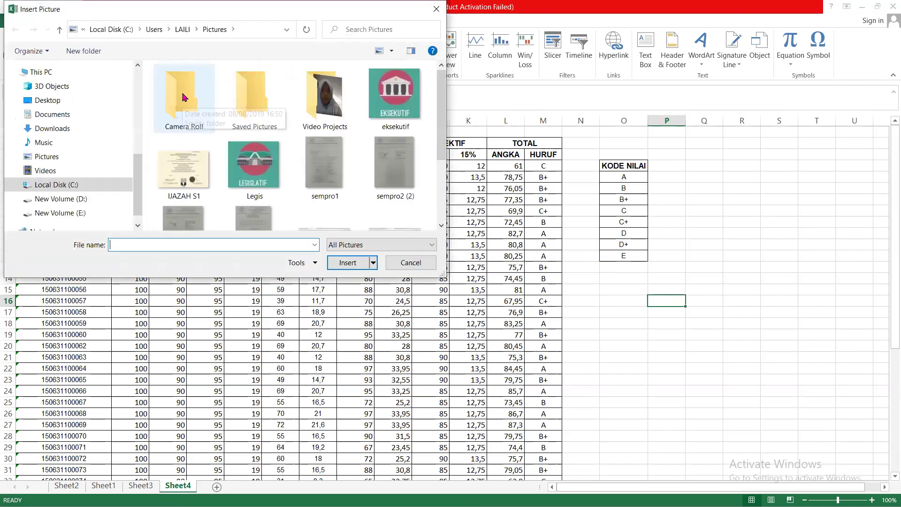
click(256, 167)
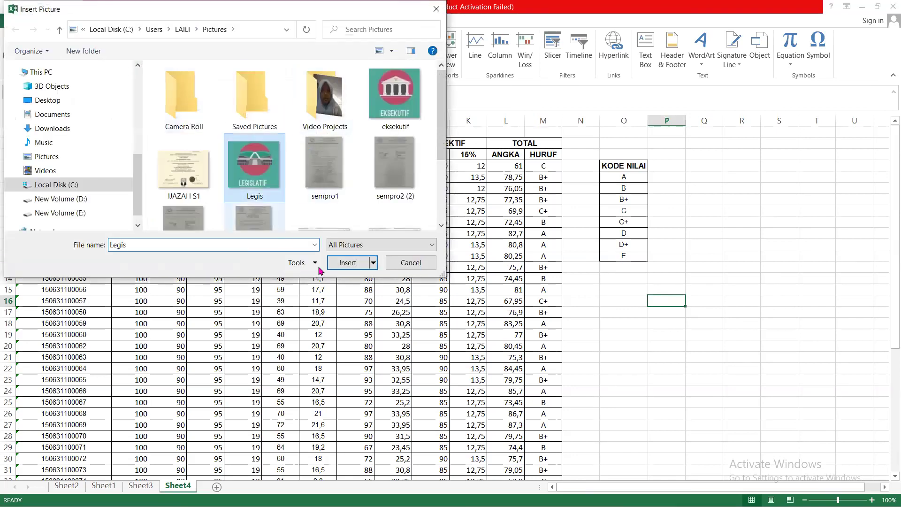
click(347, 263)
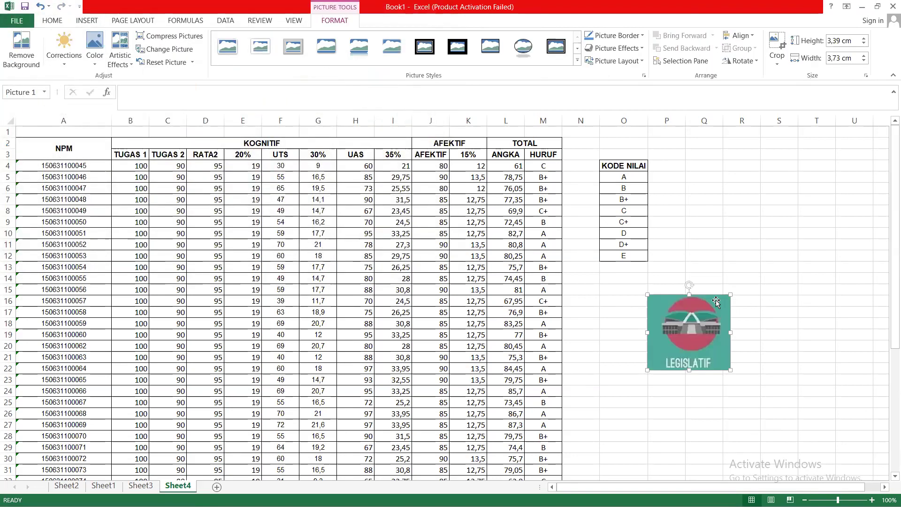
key(Delete)
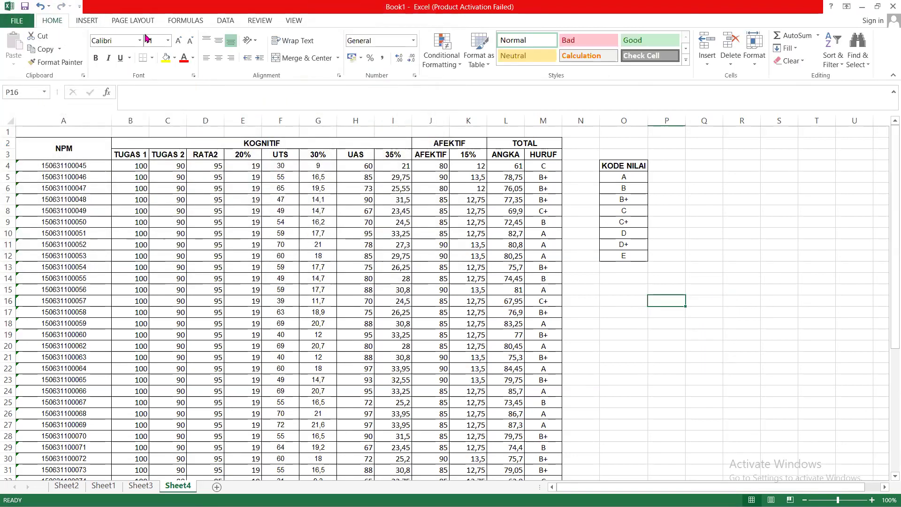
Look through the available shapes and the pie, line, column, stock, surface and radar chart types
click(93, 21)
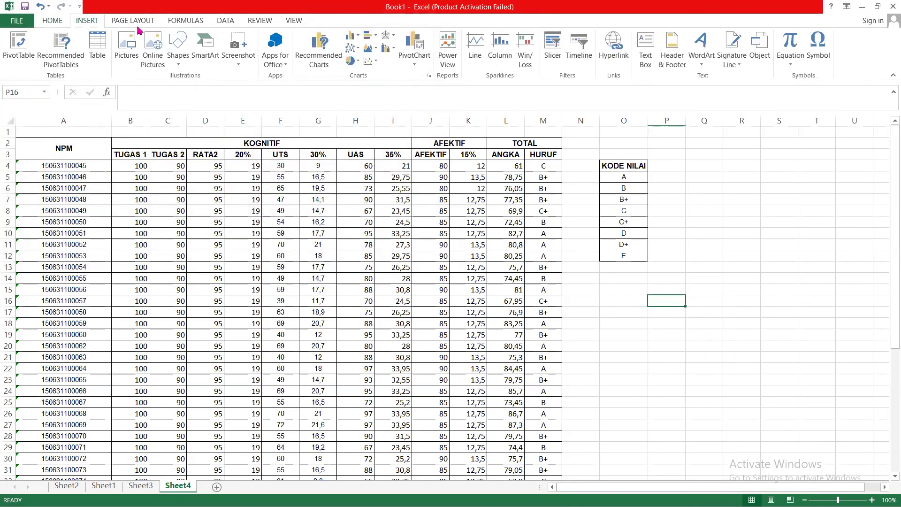
click(178, 45)
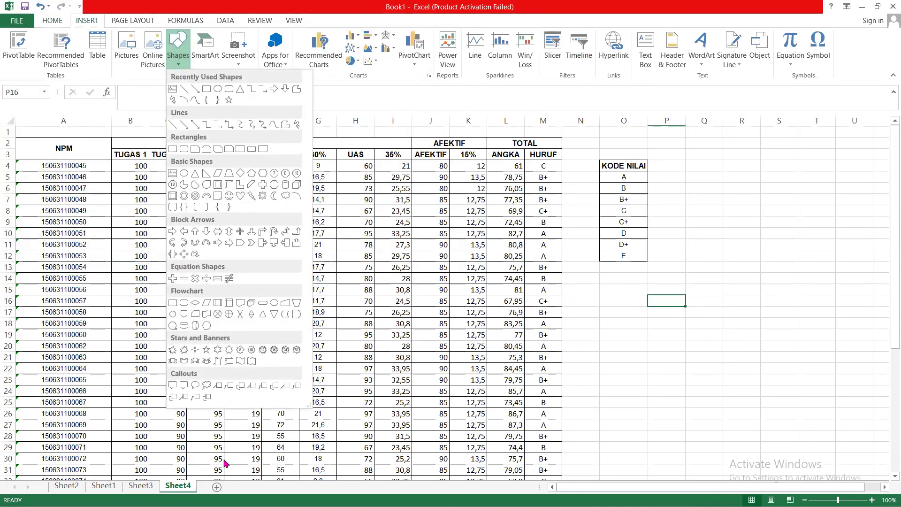
click(211, 47)
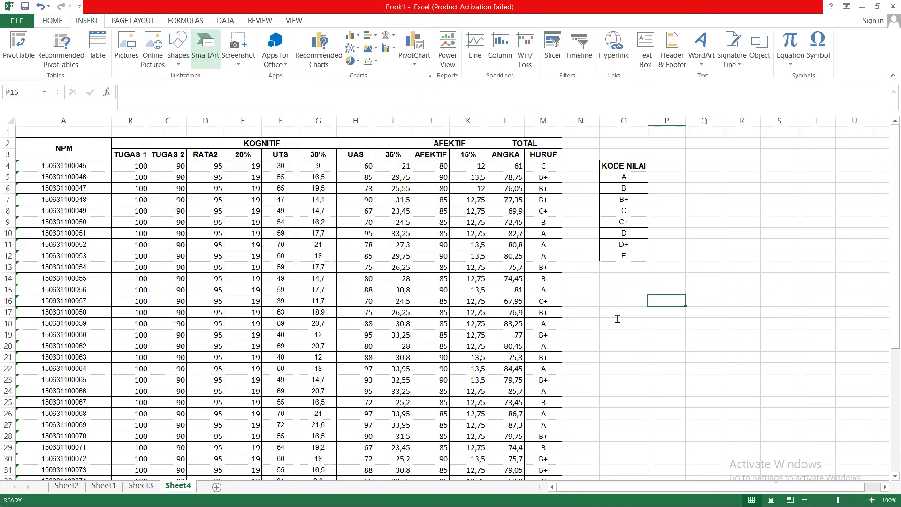
click(621, 355)
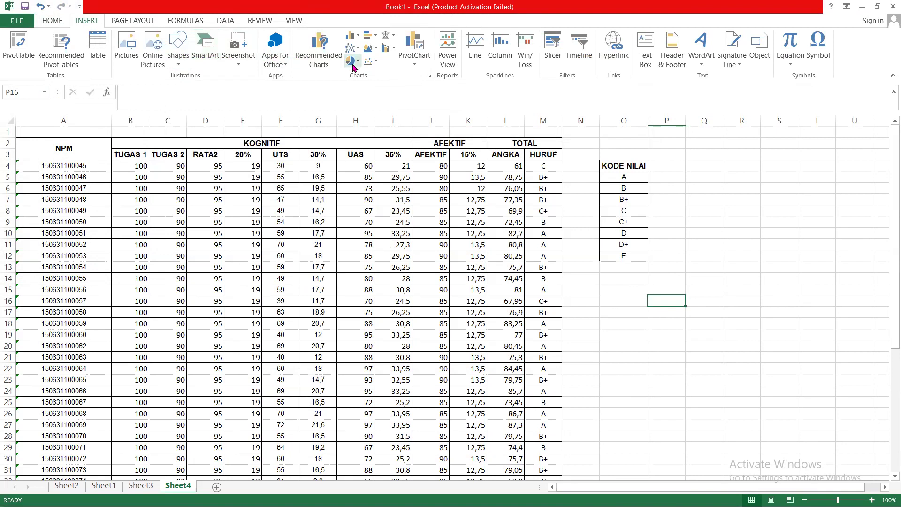
click(628, 356)
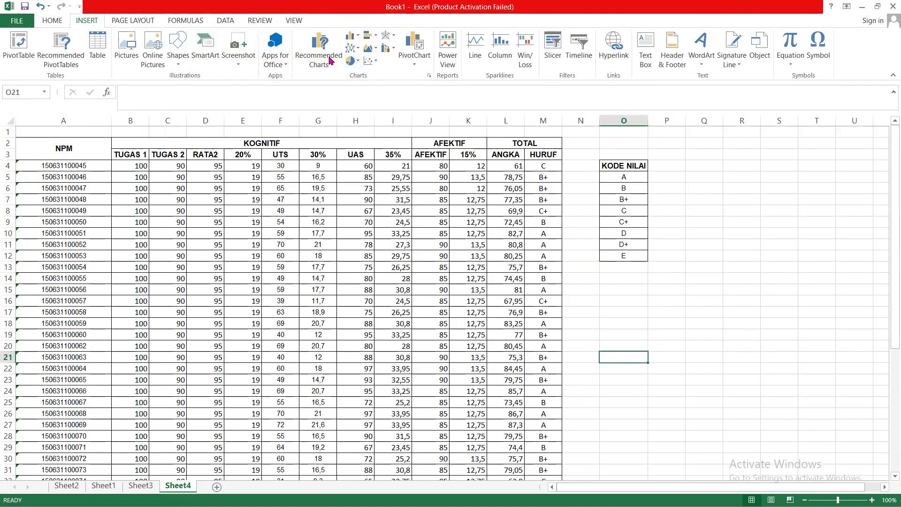
click(359, 61)
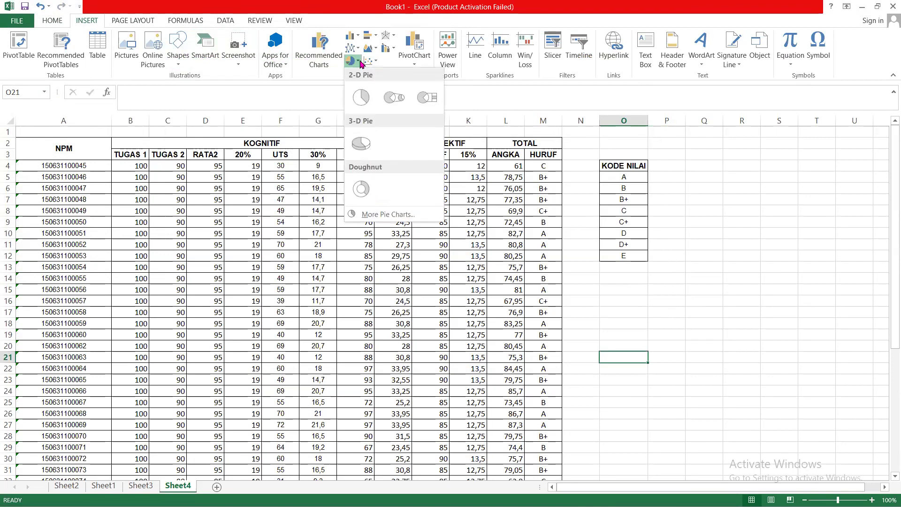
click(360, 51)
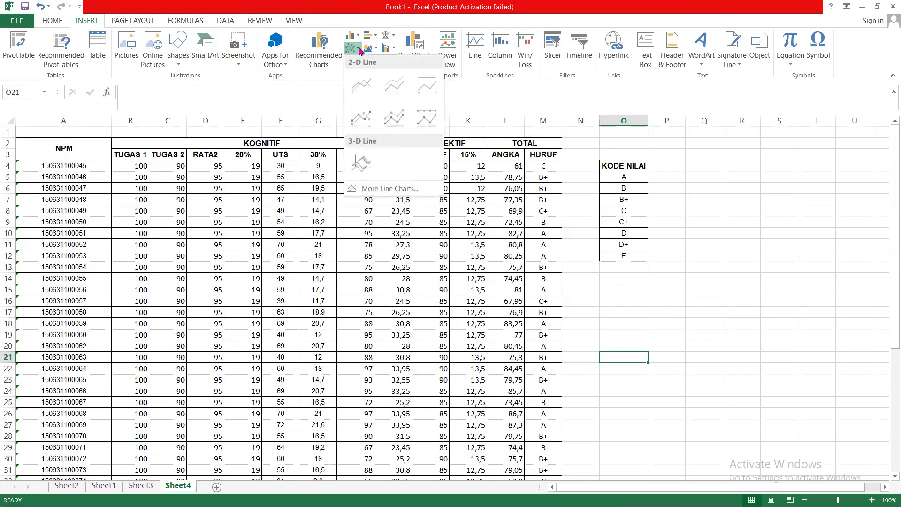
click(357, 36)
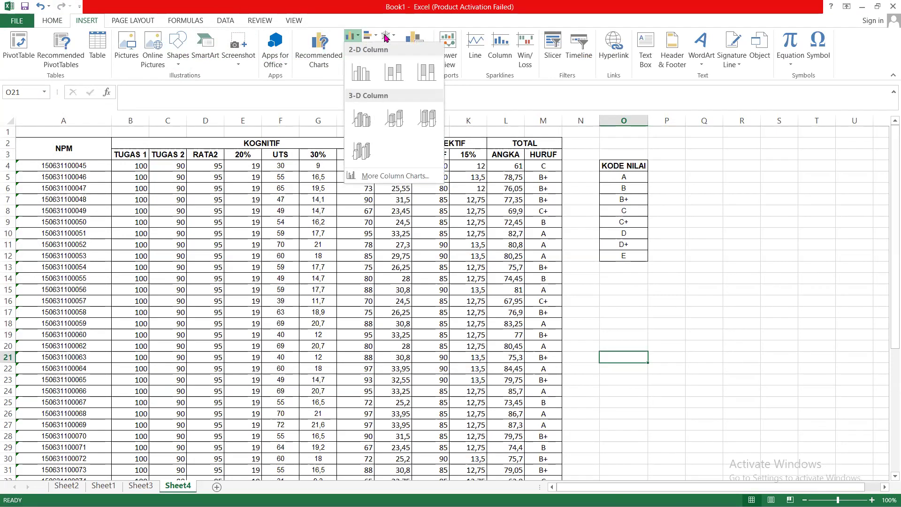
click(391, 36)
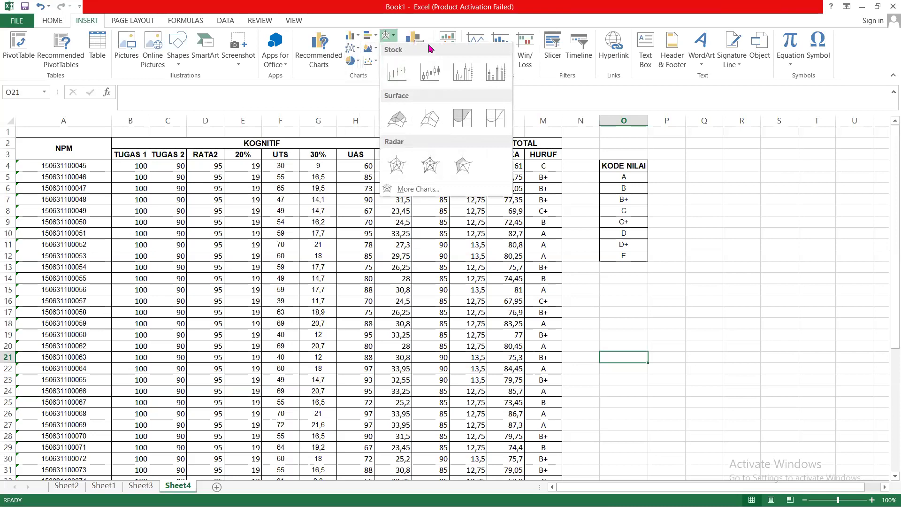
click(435, 26)
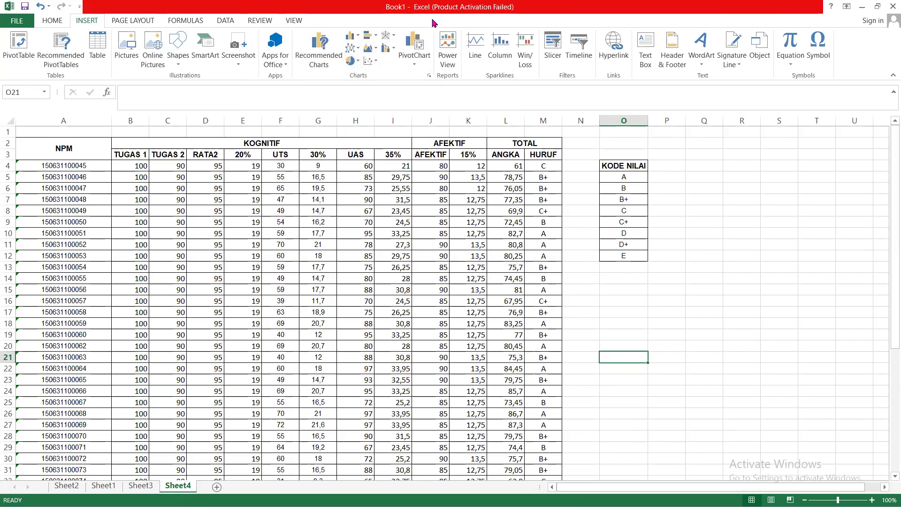
Preview column and pie charts for the UTS scores in cells F4:F13, and insert a basic 2-D line chart of them
click(430, 256)
scroll(430, 246, down, 2)
scroll(429, 246, up, 2)
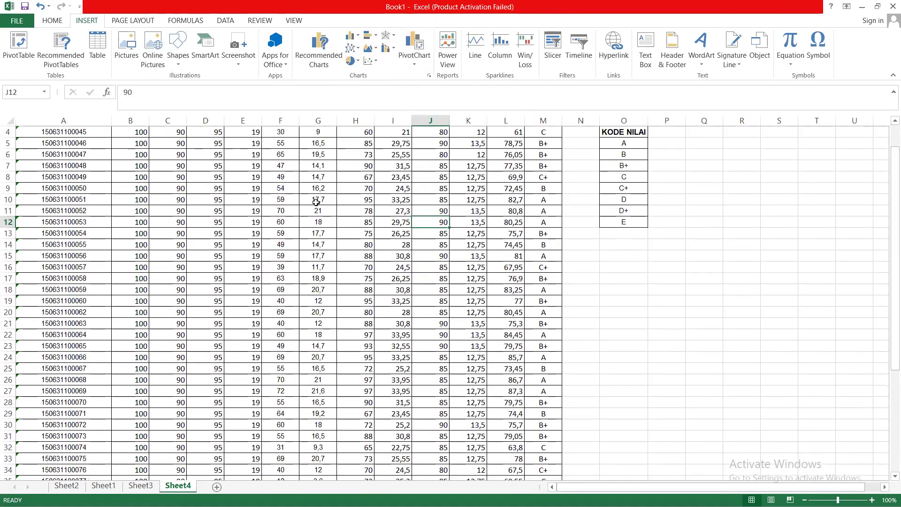
drag(281, 166, 273, 194)
scroll(447, 337, up, 2)
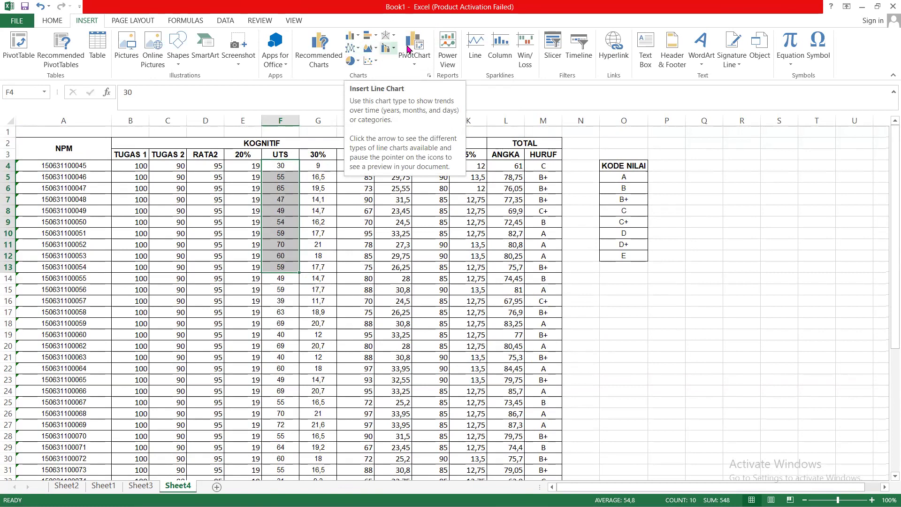
click(361, 39)
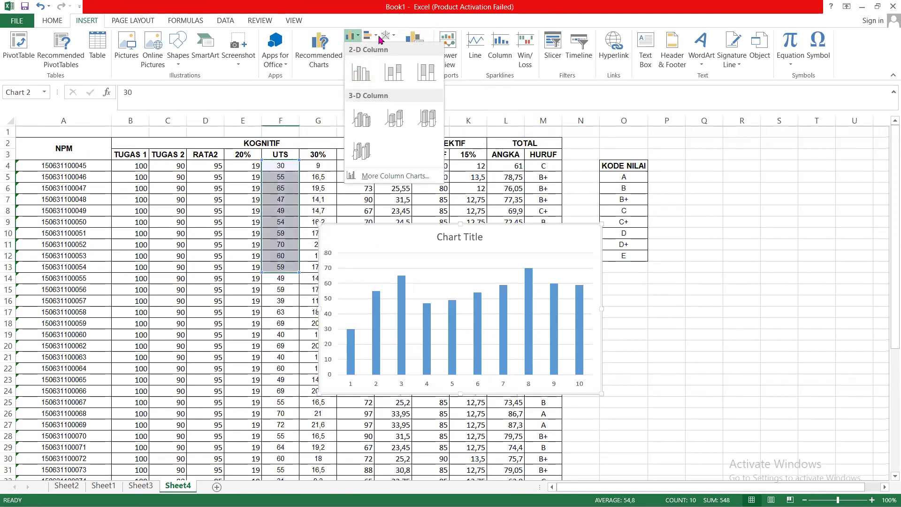
click(364, 20)
click(352, 61)
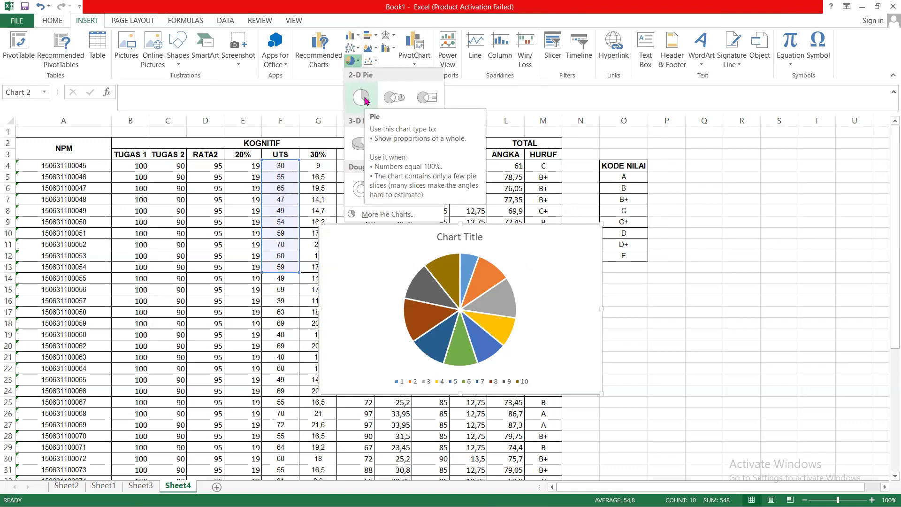
click(357, 48)
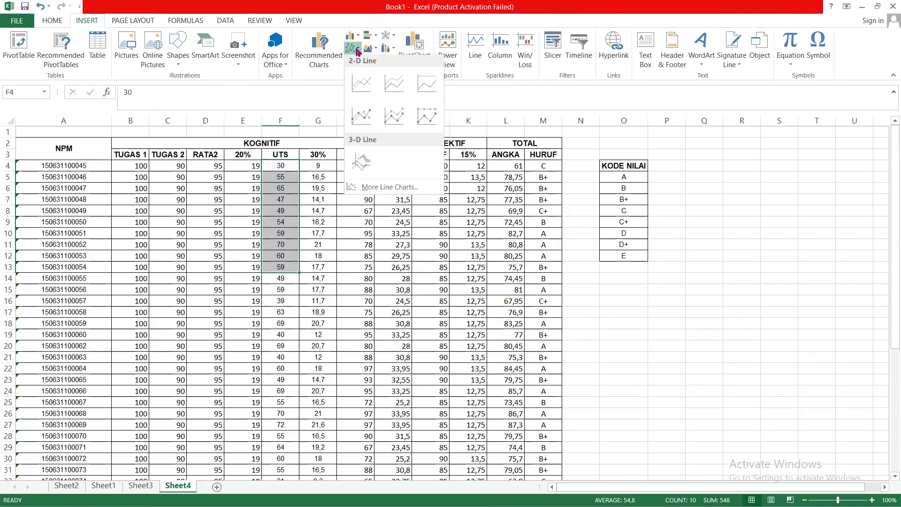
click(367, 92)
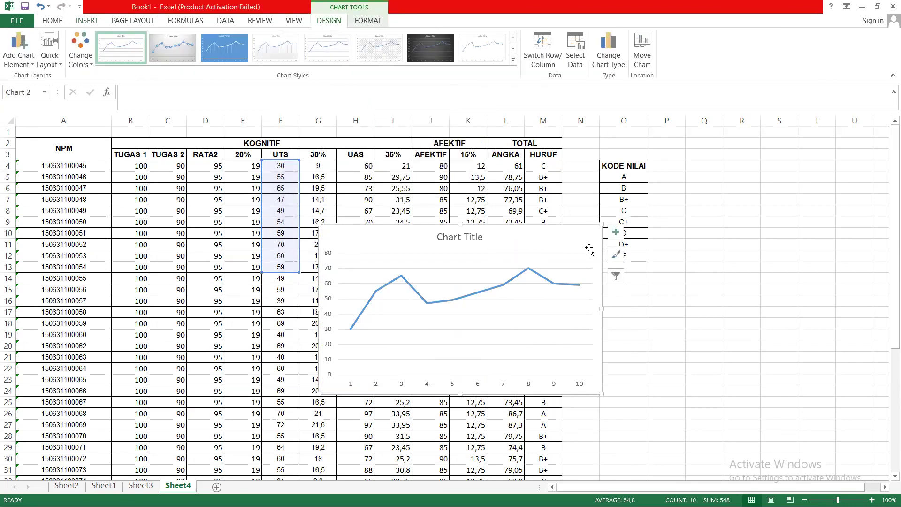
Reposition the line chart so it starts at column K, row 5, and add data labels and axis titles to it
drag(521, 230, 802, 198)
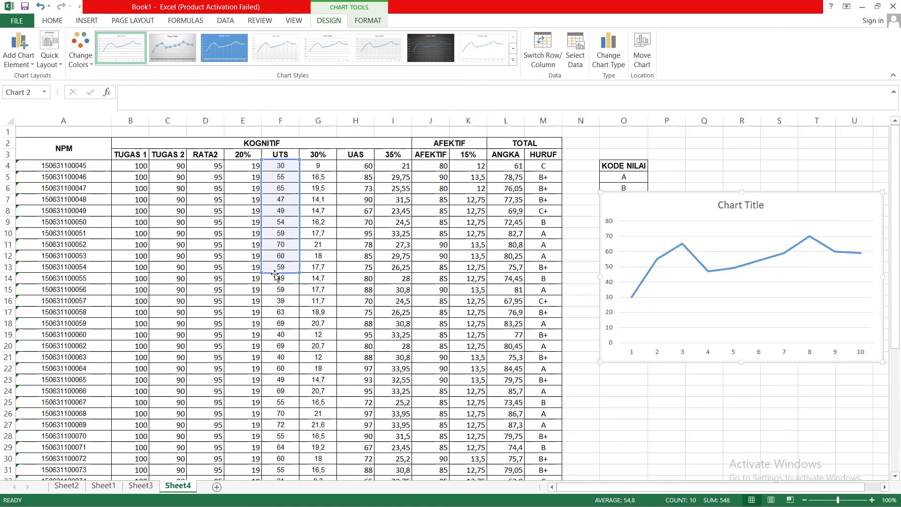
drag(677, 197, 530, 180)
click(748, 184)
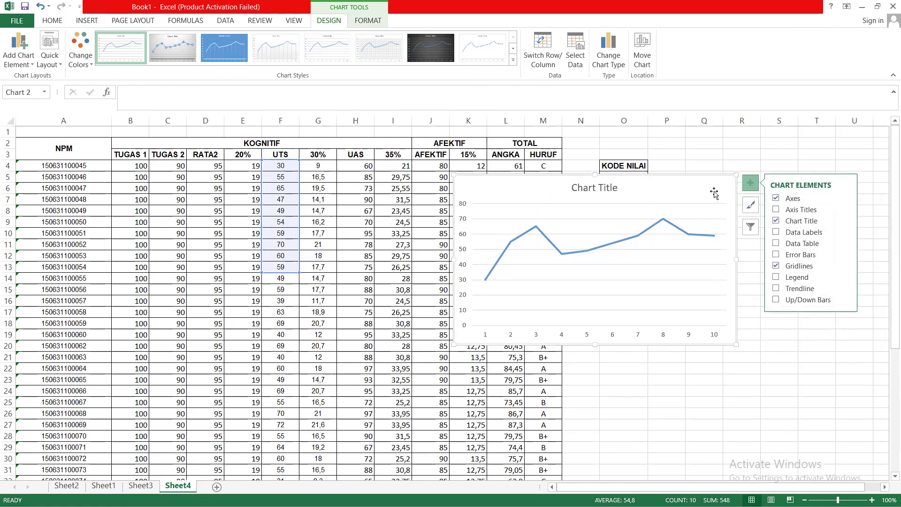
click(750, 186)
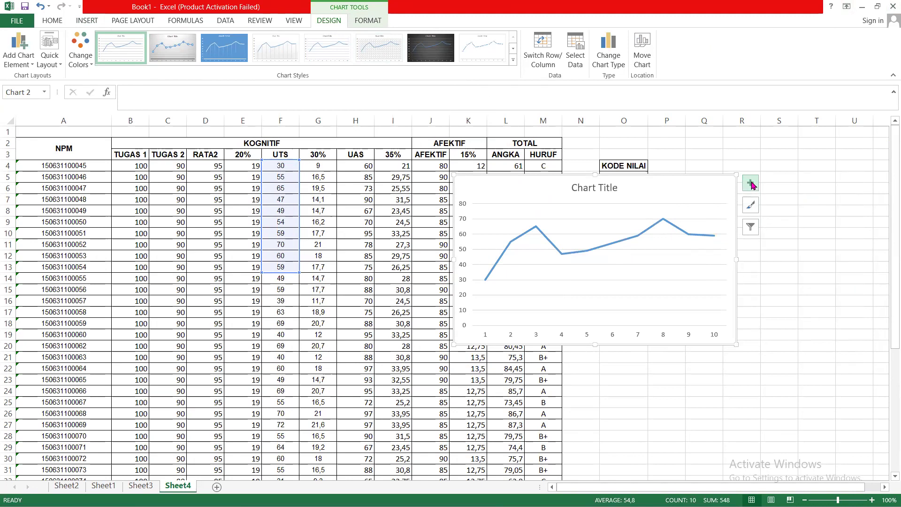
click(751, 185)
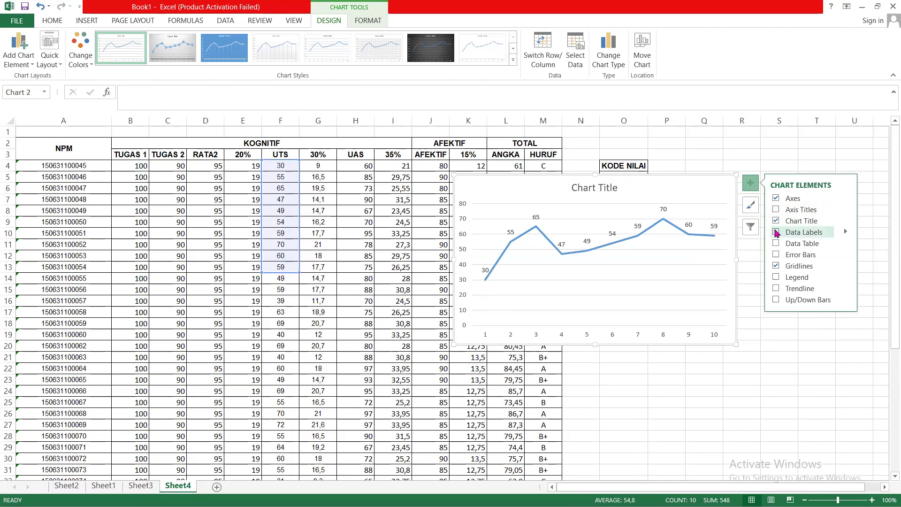
click(776, 232)
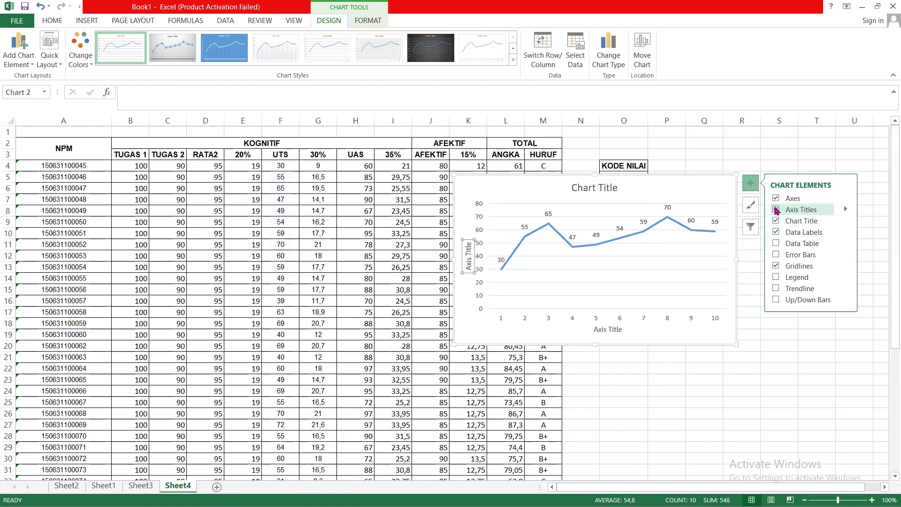
click(776, 210)
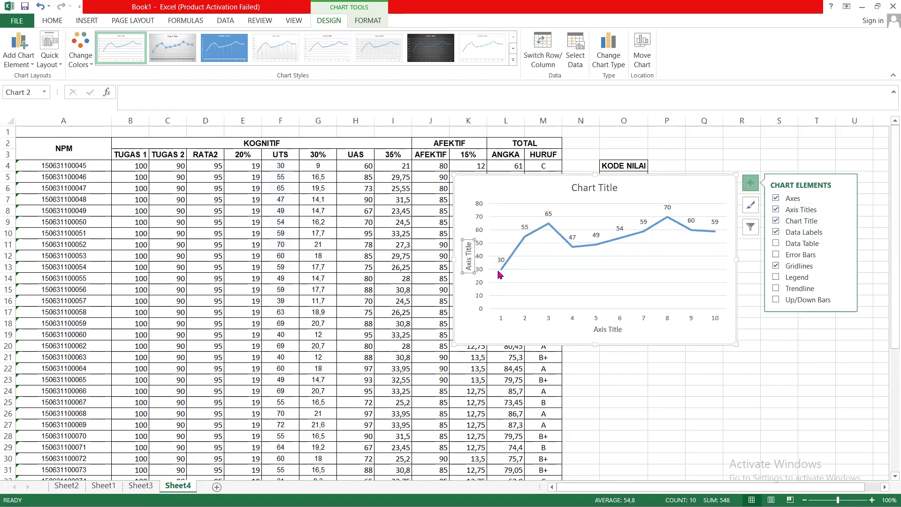
Replace the placeholder text of the chart's vertical axis title with "Nilai UTS"
click(470, 264)
drag(471, 267, 473, 243)
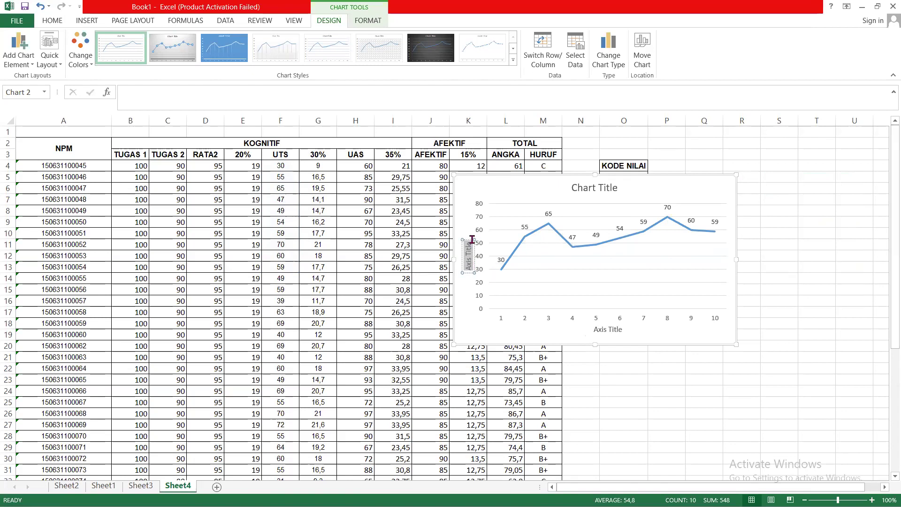
key(Delete)
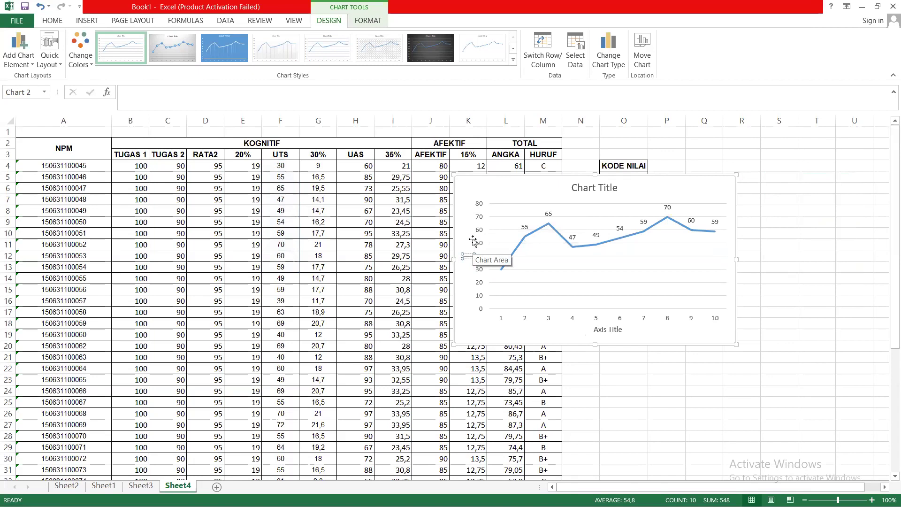
text(Nilai UTS)
Replace the placeholder text of the chart's horizontal axis title with "Id Mahasiswa"
click(609, 329)
double_click(616, 330)
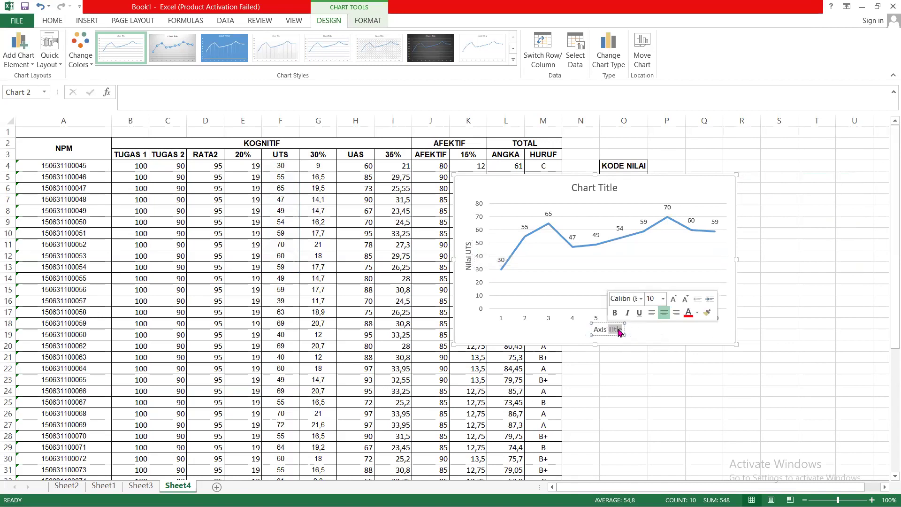
click(619, 330)
drag(619, 329, 596, 331)
key(Delete)
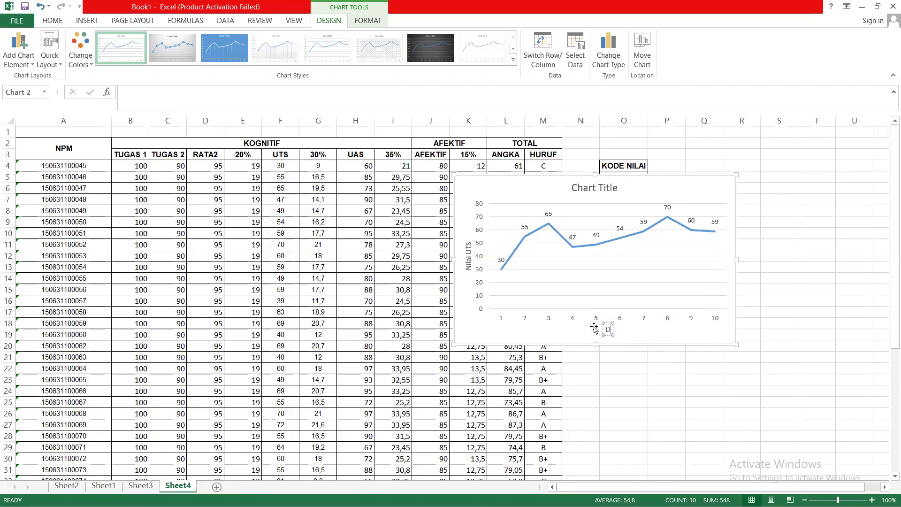
text(Id Mah)
text(asiswa)
click(628, 283)
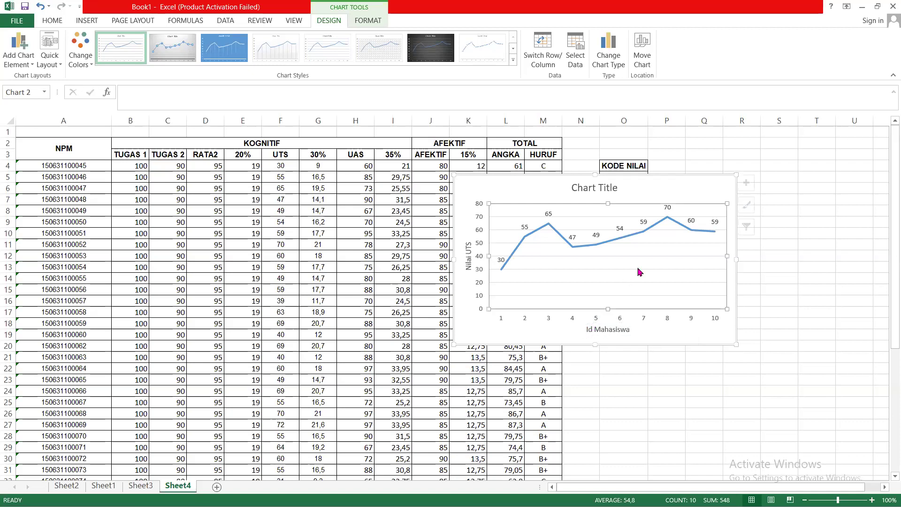
Change the line chart's main title to "Diagram Nilai UTS"
click(613, 187)
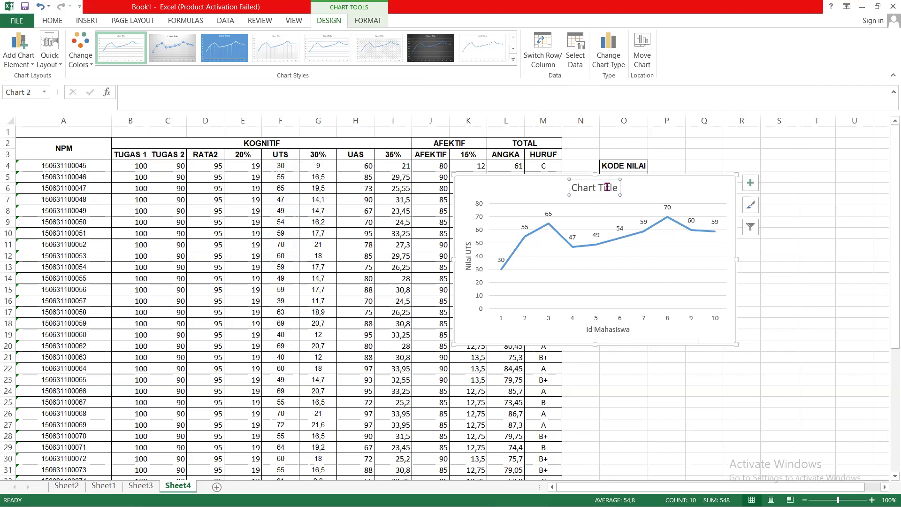
double_click(609, 189)
key(BackSpace)
key(BackSpace)
key(BackSpace)
key(BackSpace)
key(BackSpace)
key(BackSpace)
key(BackSpace)
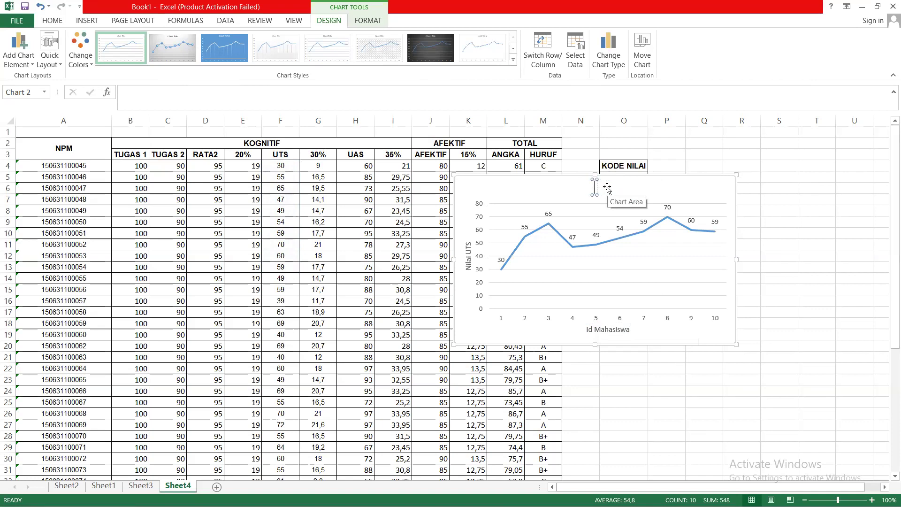
text(Diagr)
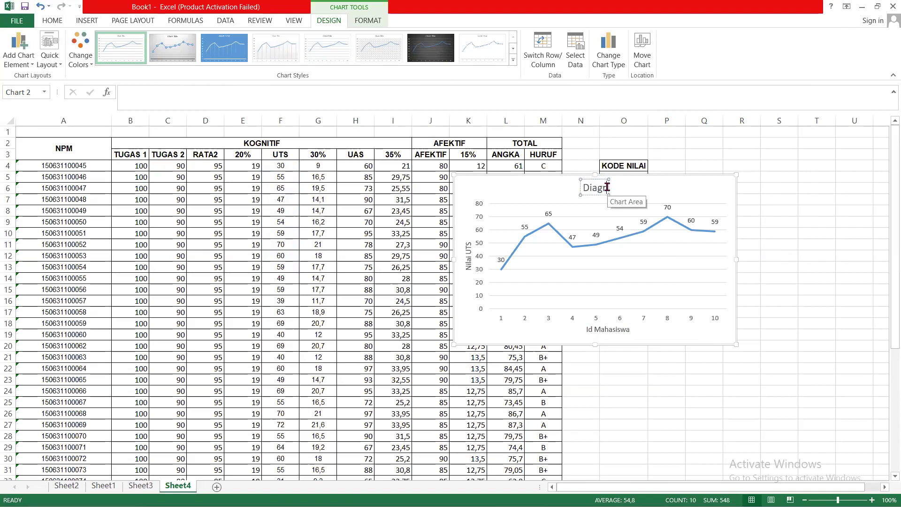
text(am N)
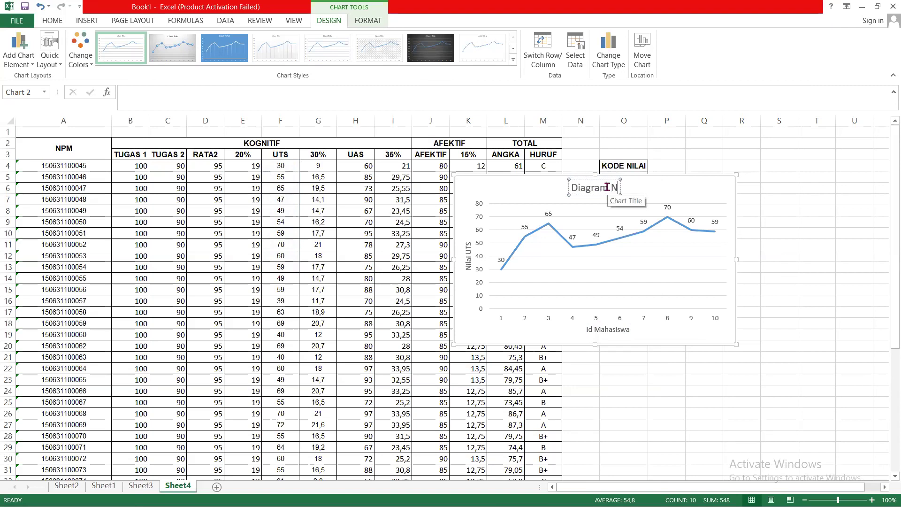
text(ilai UTS)
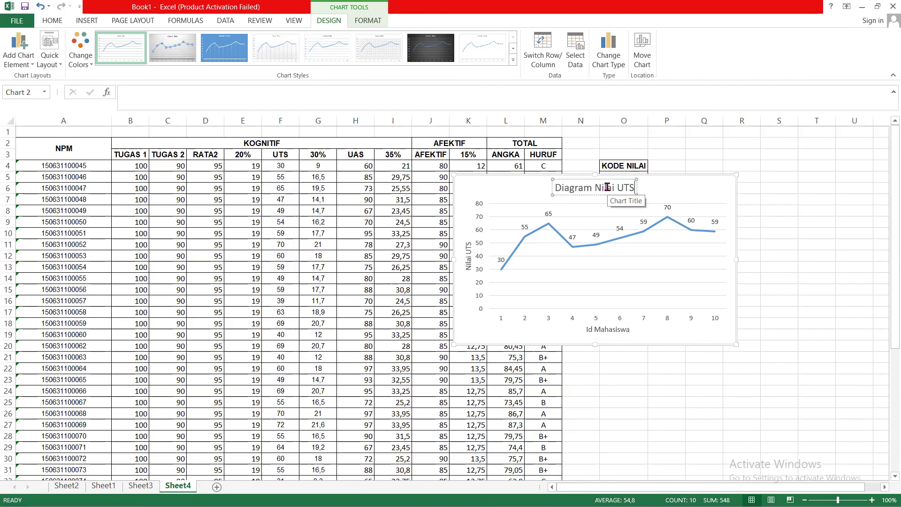
click(770, 209)
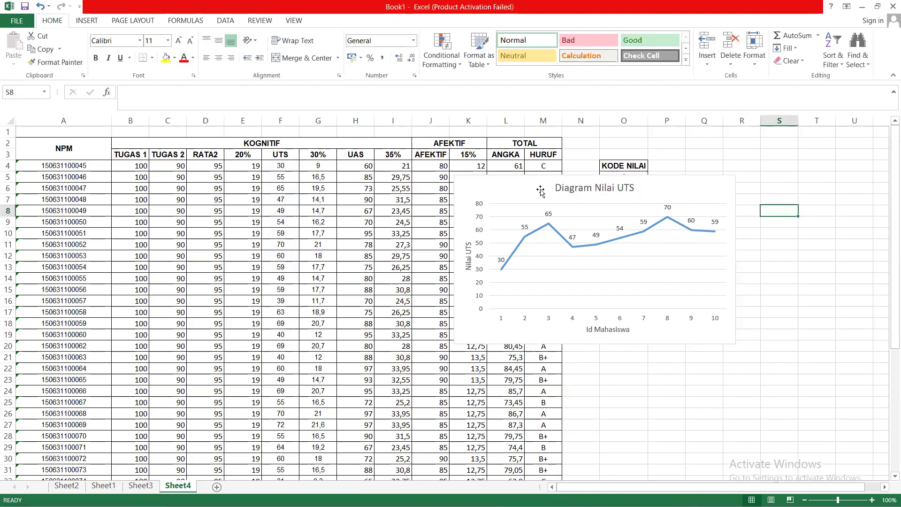
Move the line chart clear of the score table so it starts at column N, row 3
click(580, 205)
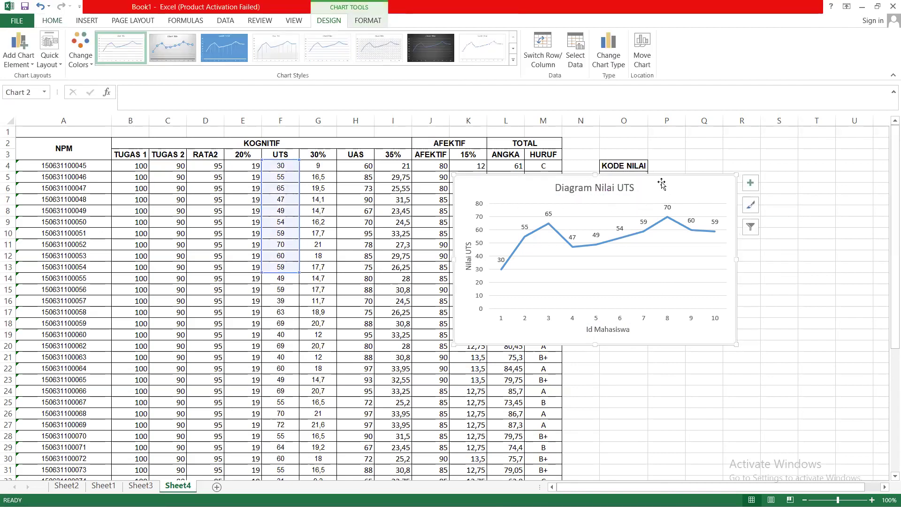
click(770, 266)
click(673, 179)
mouse_move(694, 178)
mouse_down()
mouse_move(805, 167)
mouse_move(796, 156)
mouse_up()
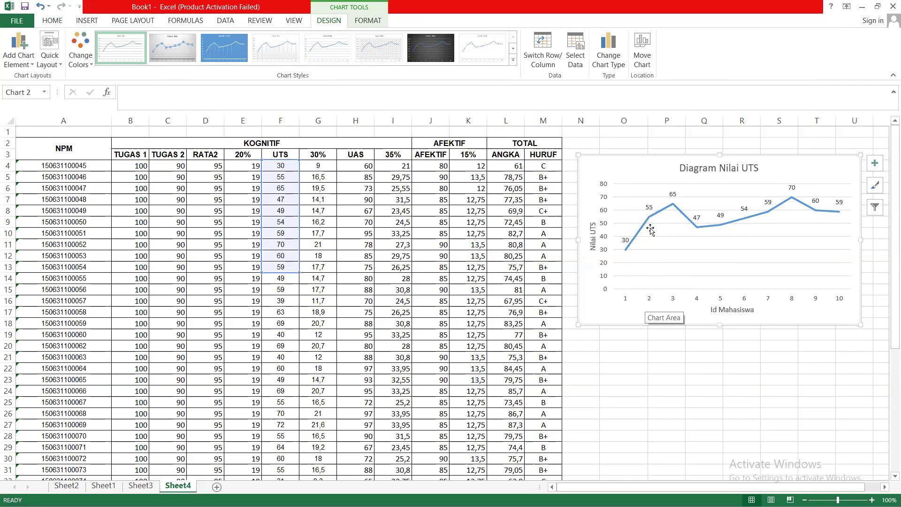
mouse_move(660, 204)
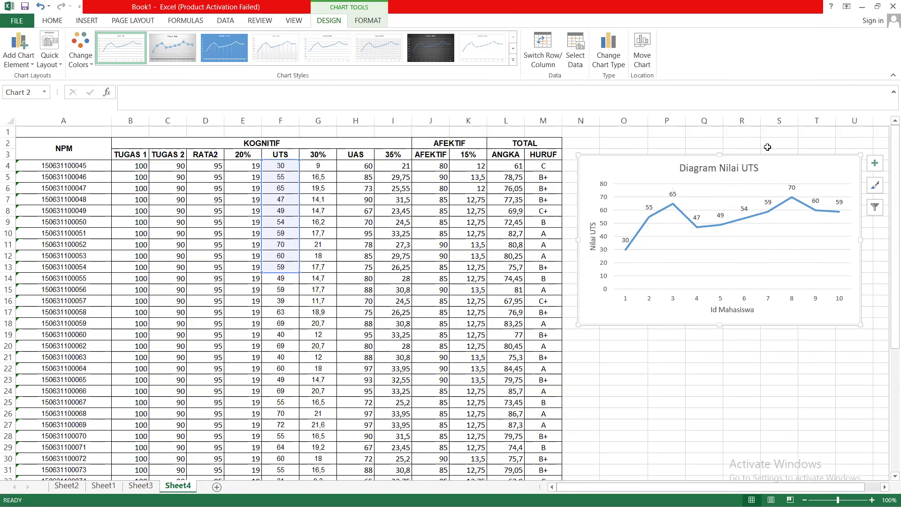
Delete the "Diagram Nilai UTS" line chart from the sheet
click(785, 227)
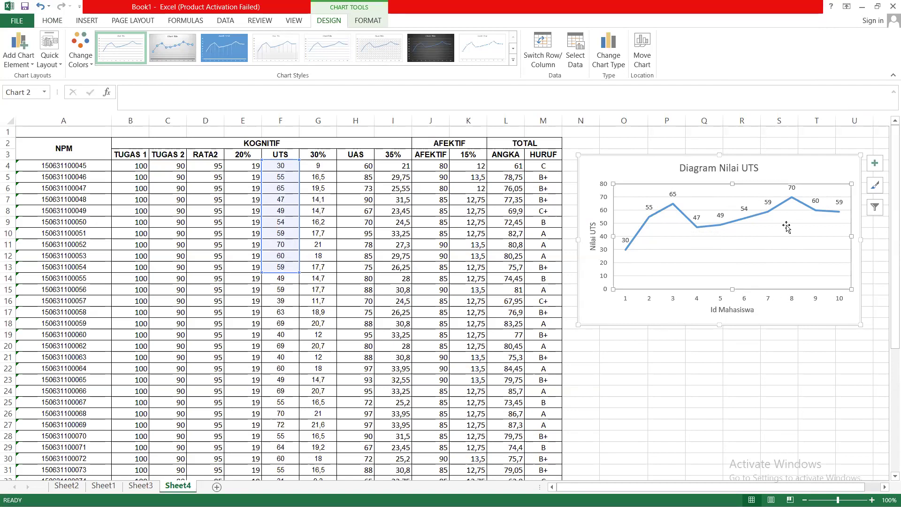
click(779, 157)
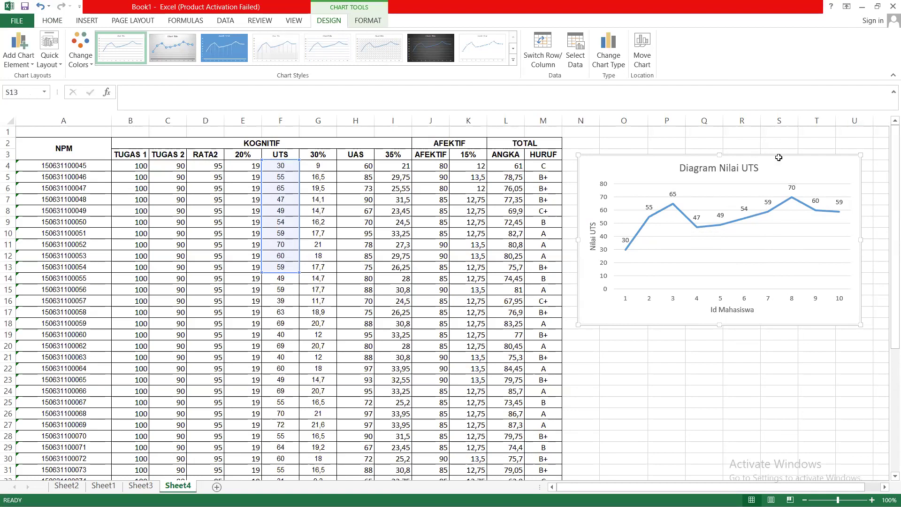
key(Delete)
click(733, 216)
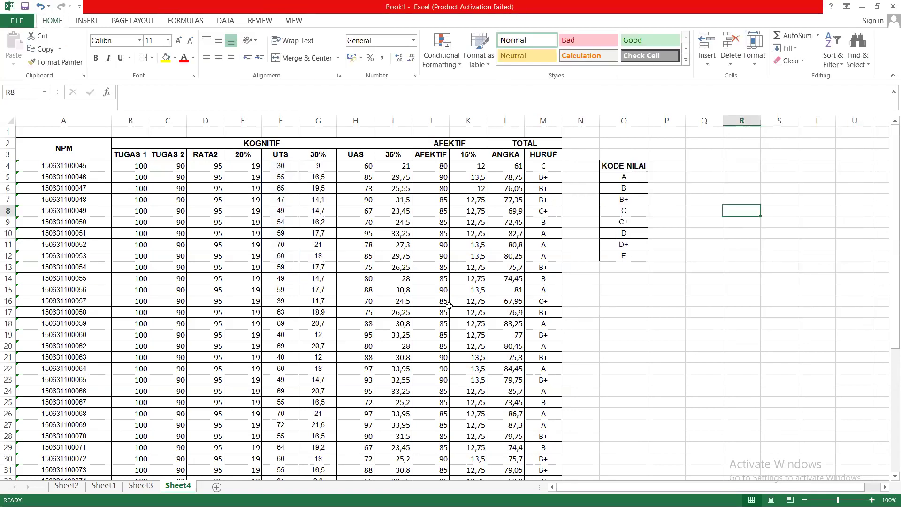
Examine the score table and the formulas behind its average, percentage, ANGKA and HURUF columns
scroll(449, 306, down, 7)
scroll(450, 306, up, 3)
scroll(450, 306, up, 4)
drag(243, 165, 240, 267)
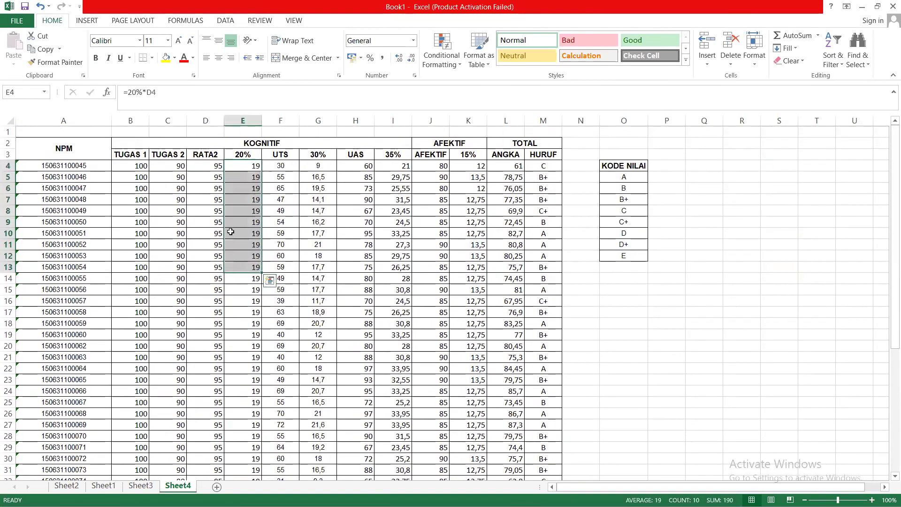
click(206, 169)
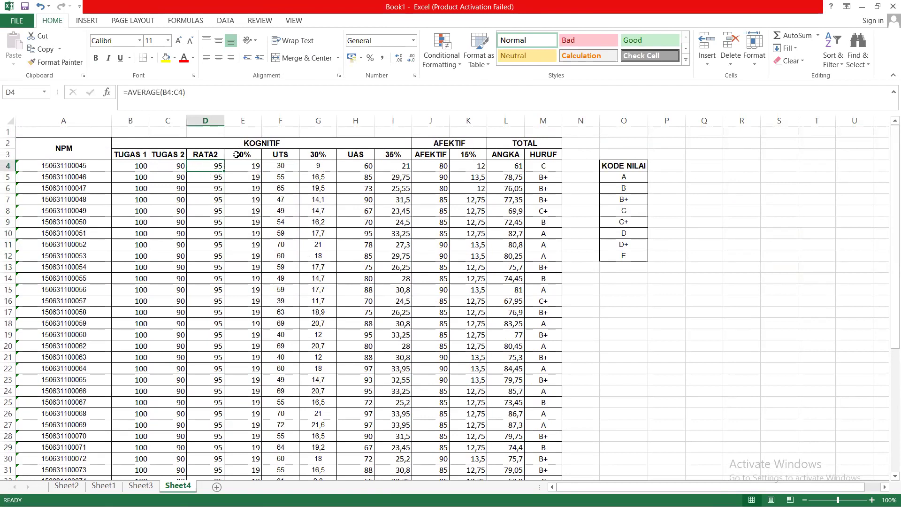
click(247, 166)
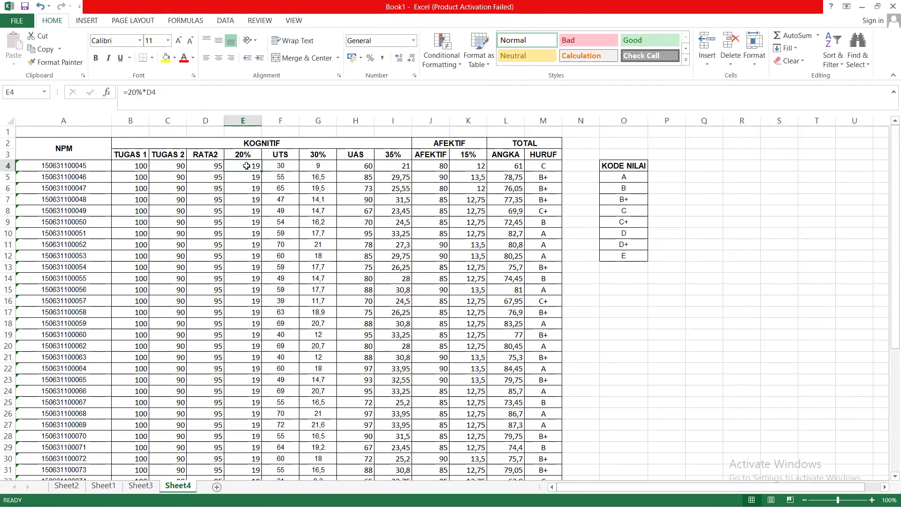
drag(249, 165, 247, 188)
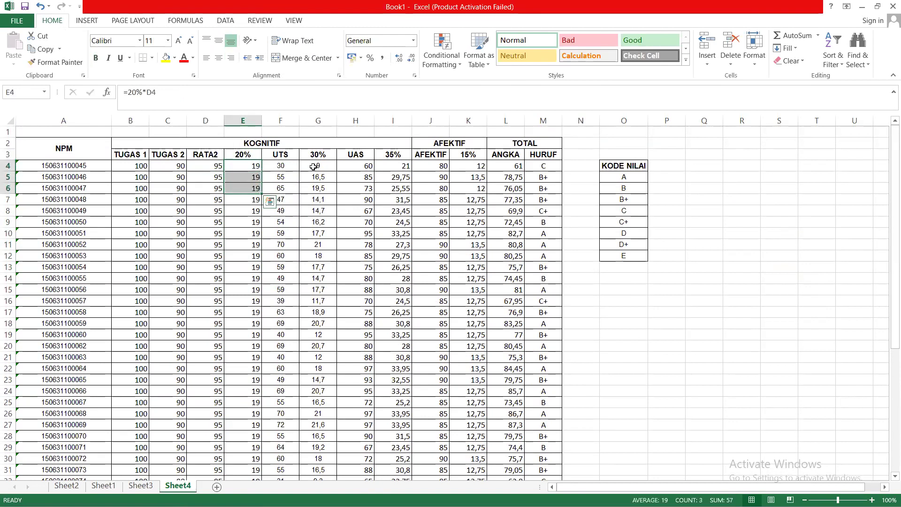
click(313, 167)
click(407, 166)
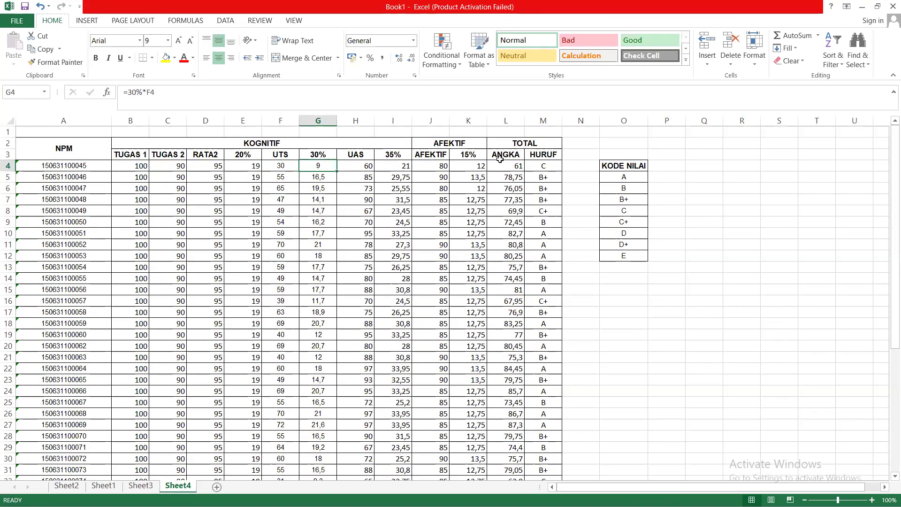
click(500, 159)
click(508, 174)
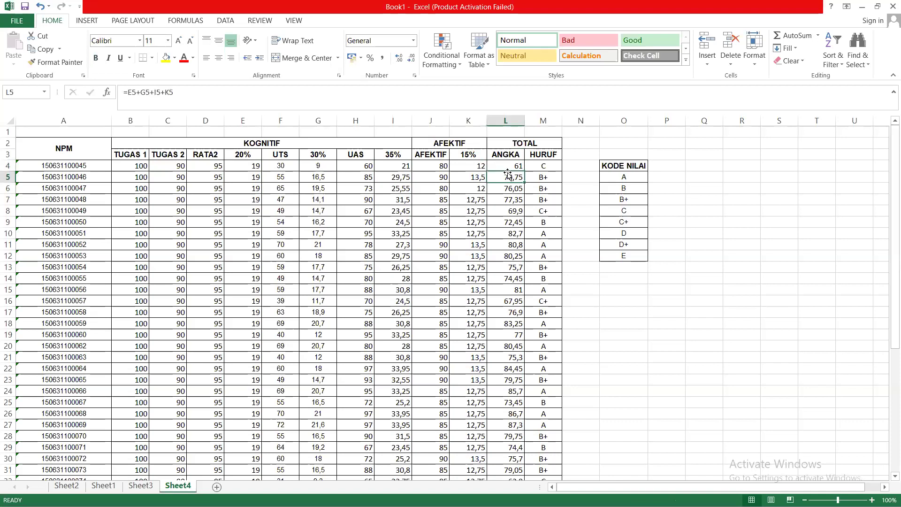
click(514, 166)
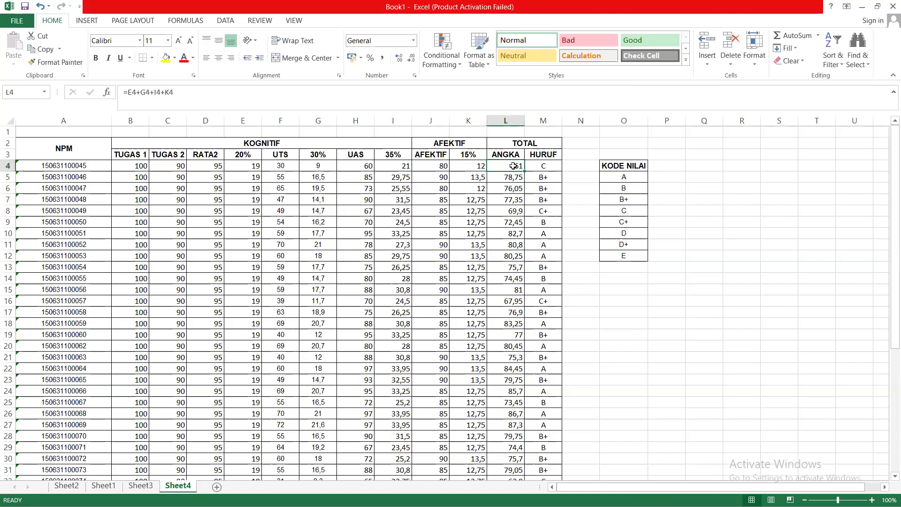
click(536, 166)
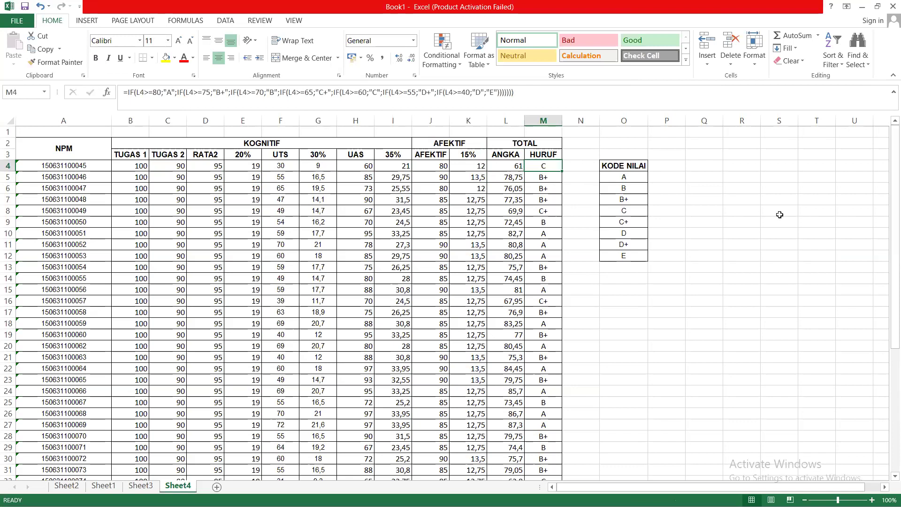
click(735, 234)
scroll(735, 234, down, 4)
scroll(735, 233, up, 4)
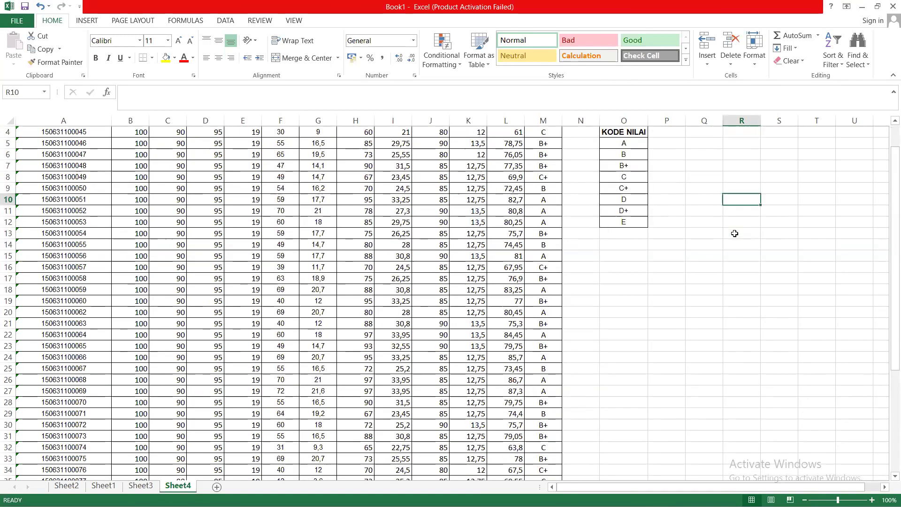
scroll(735, 233, down, 1)
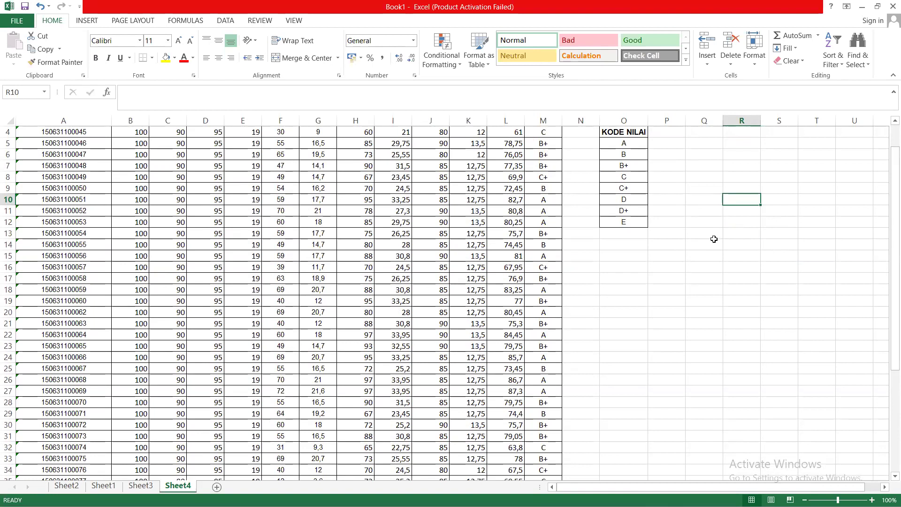
scroll(714, 239, up, 1)
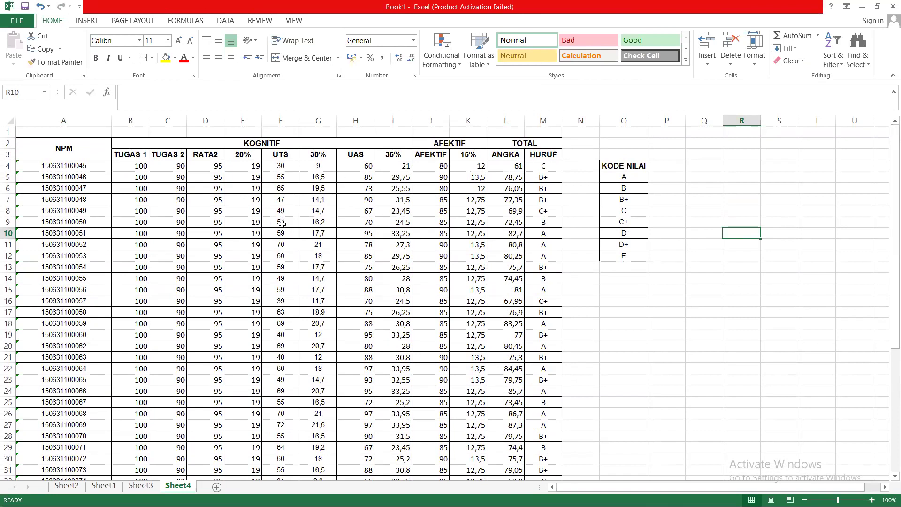
key(alt+Tab)
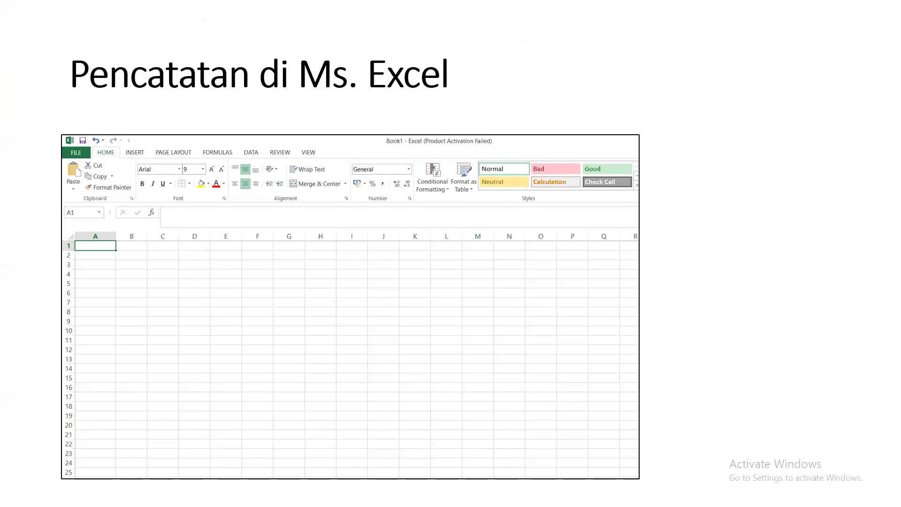
key(alt+Tab)
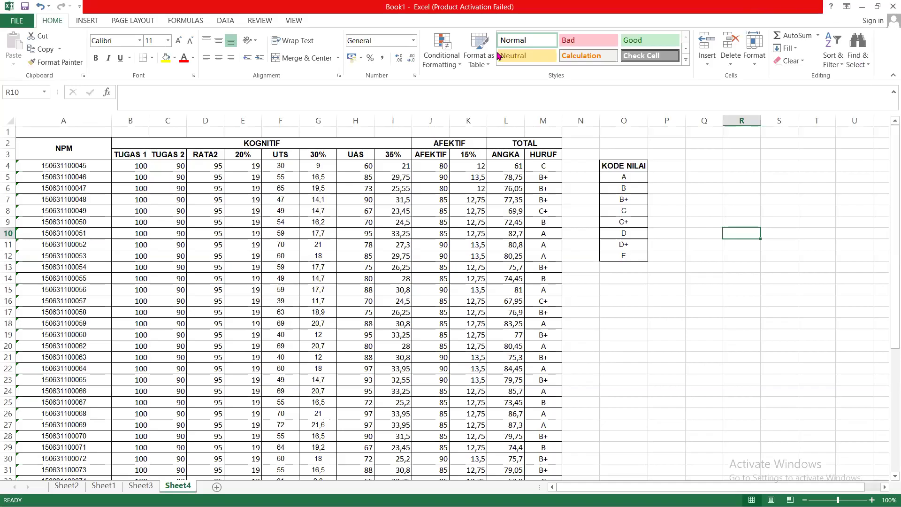
Look at the settings for creating a line sparkline in cell P16 and at the available WordArt styles
click(187, 20)
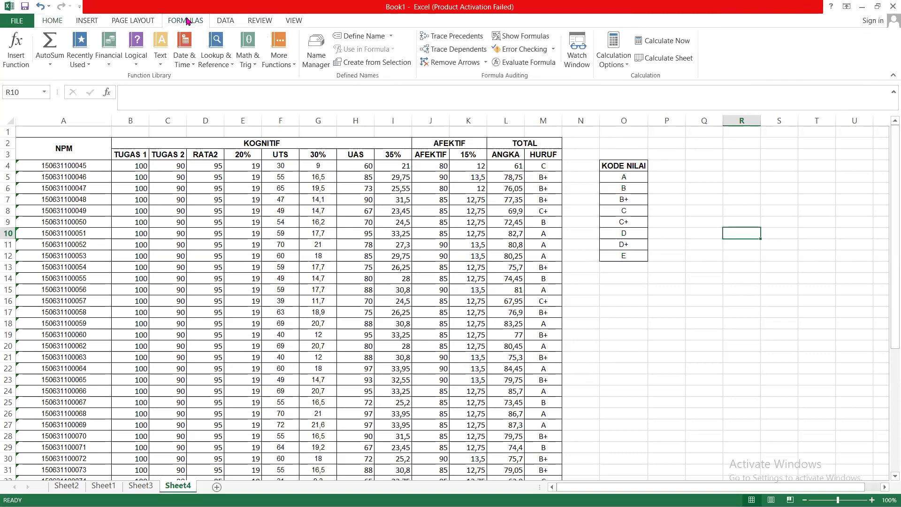
click(123, 23)
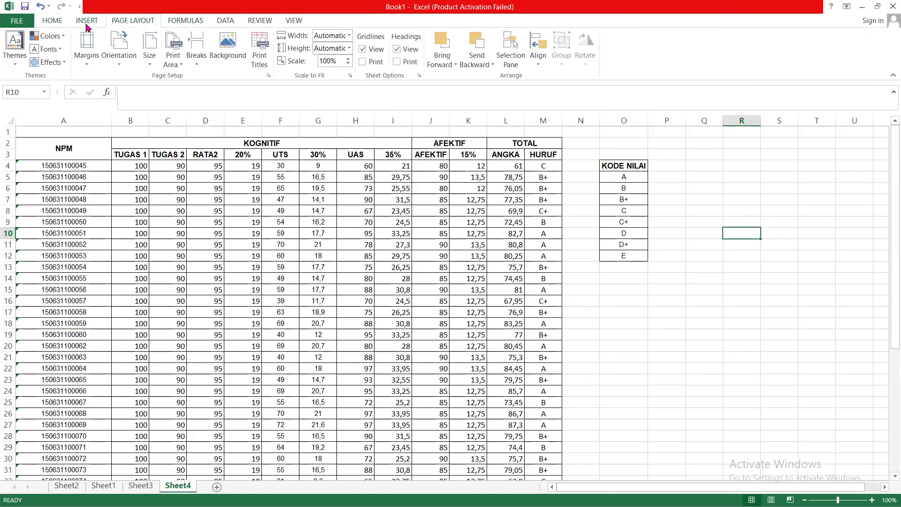
click(88, 24)
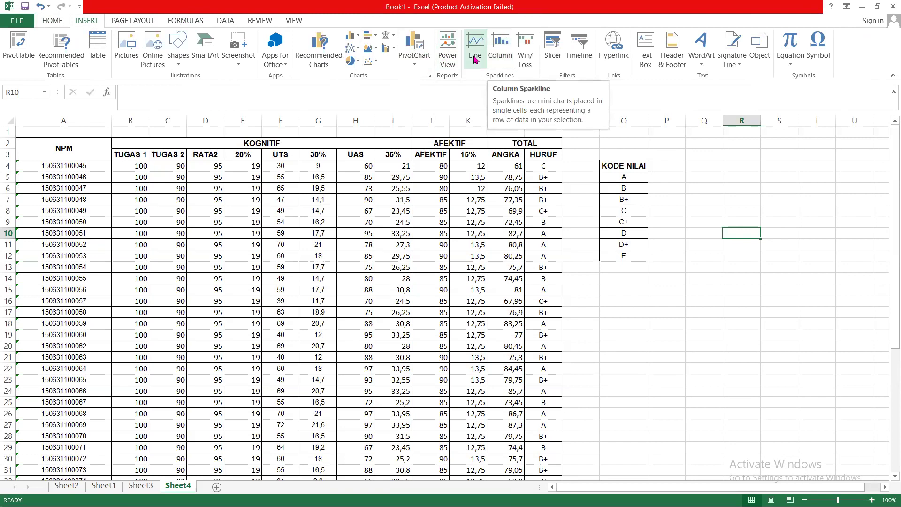
click(704, 279)
click(664, 303)
click(477, 47)
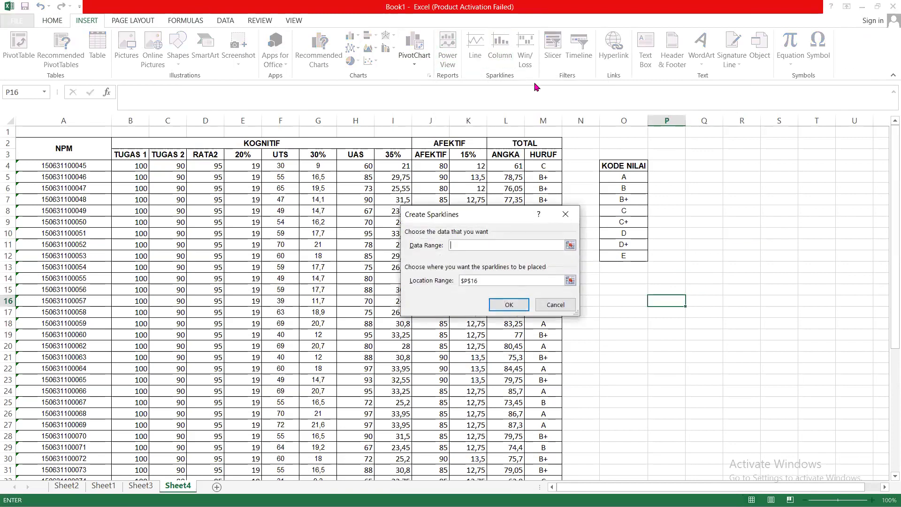
click(556, 305)
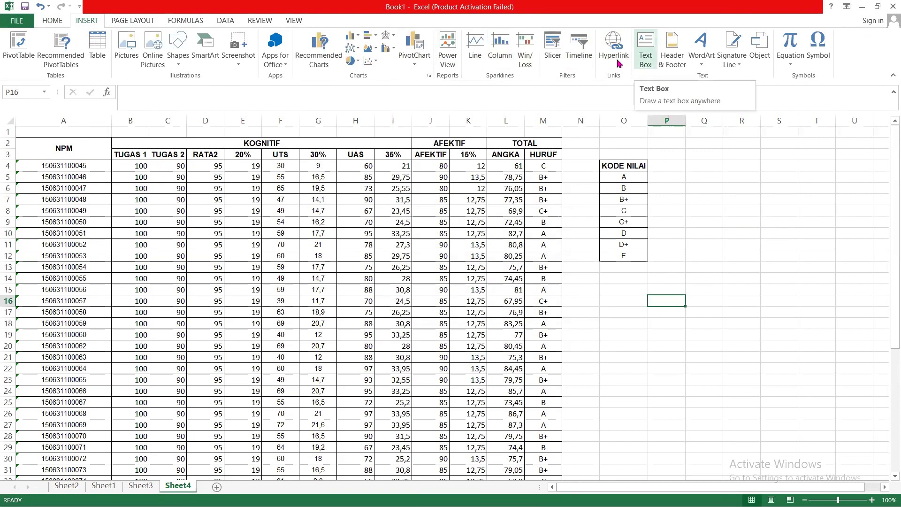
click(702, 52)
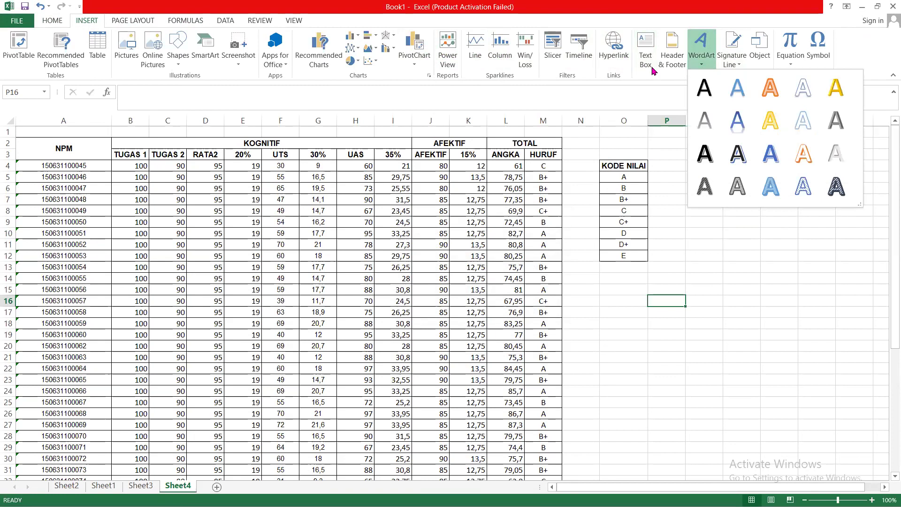
click(634, 41)
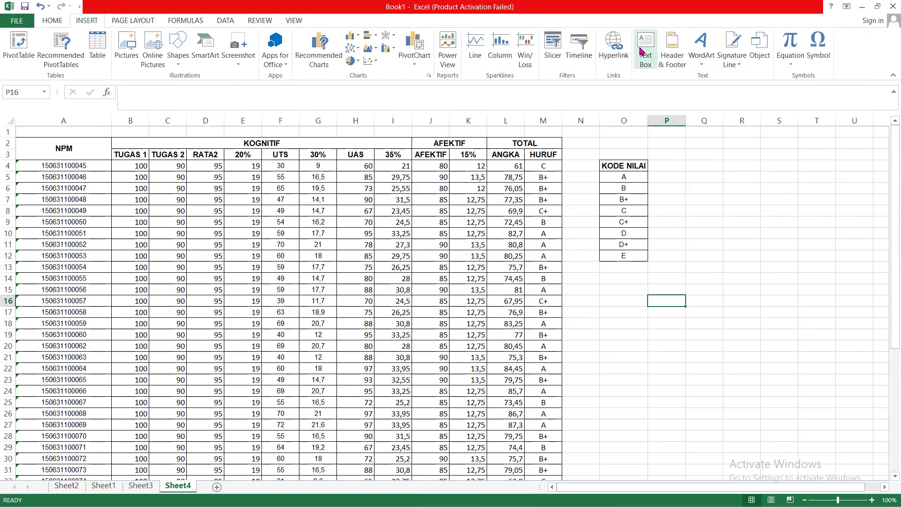
Try to place an empty text box on the sheet around cell O18, below the KODE NILAI list
click(627, 321)
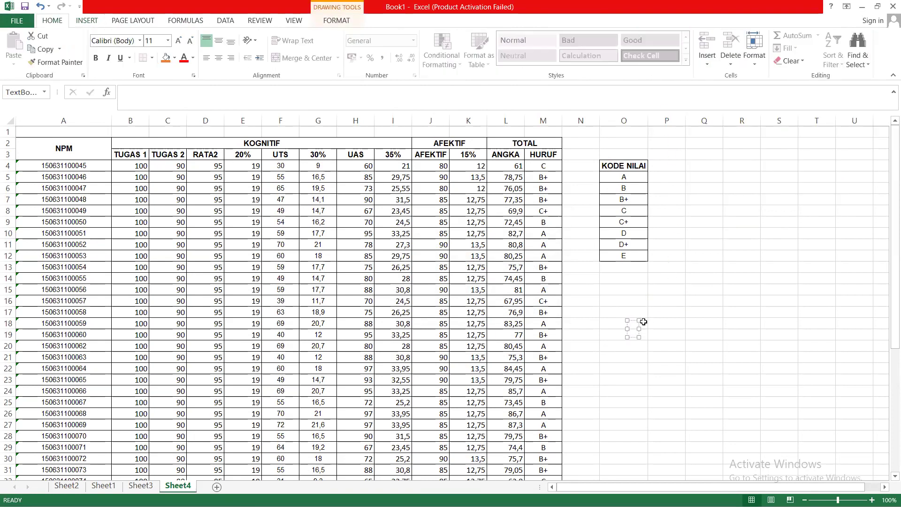
click(691, 371)
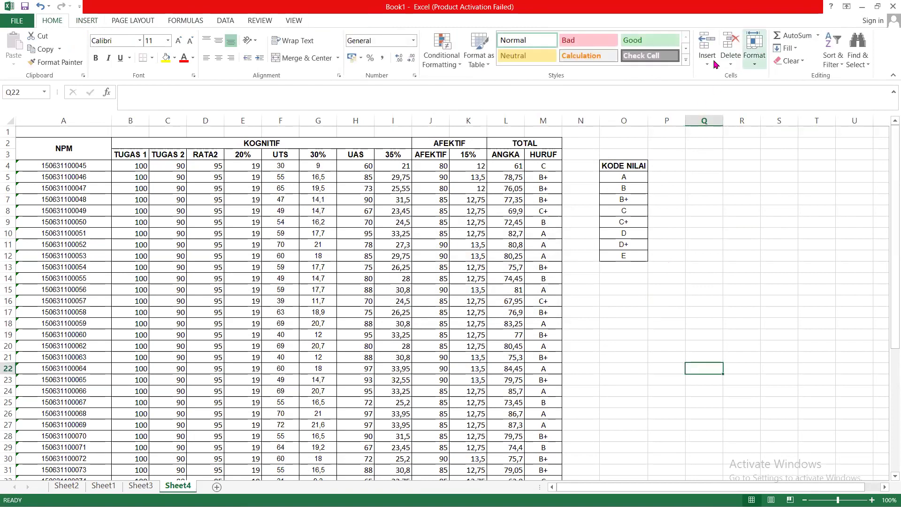
Look through the options for inserting cells, formatting cells and AutoSum functions
click(568, 41)
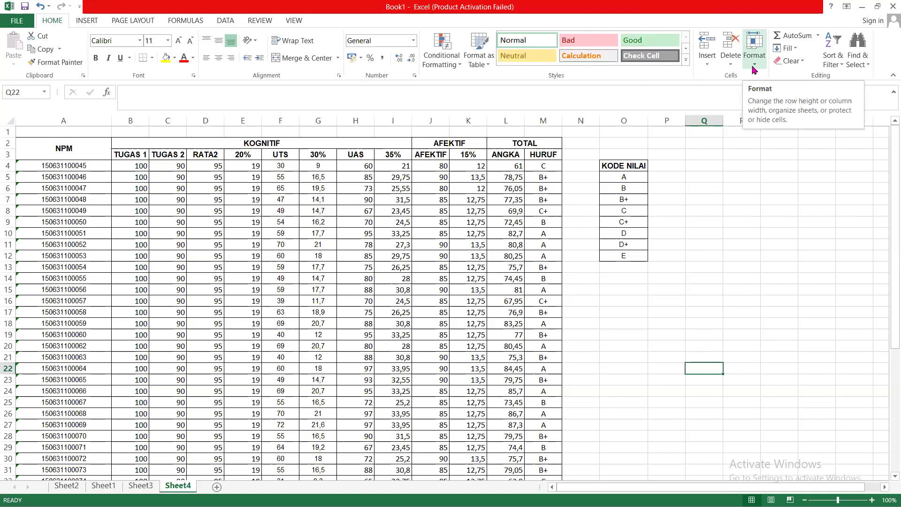
click(707, 65)
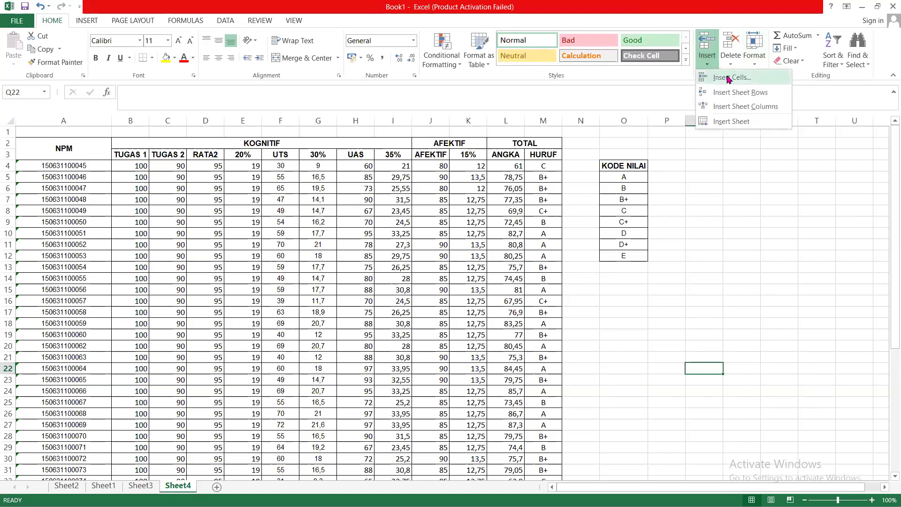
click(755, 66)
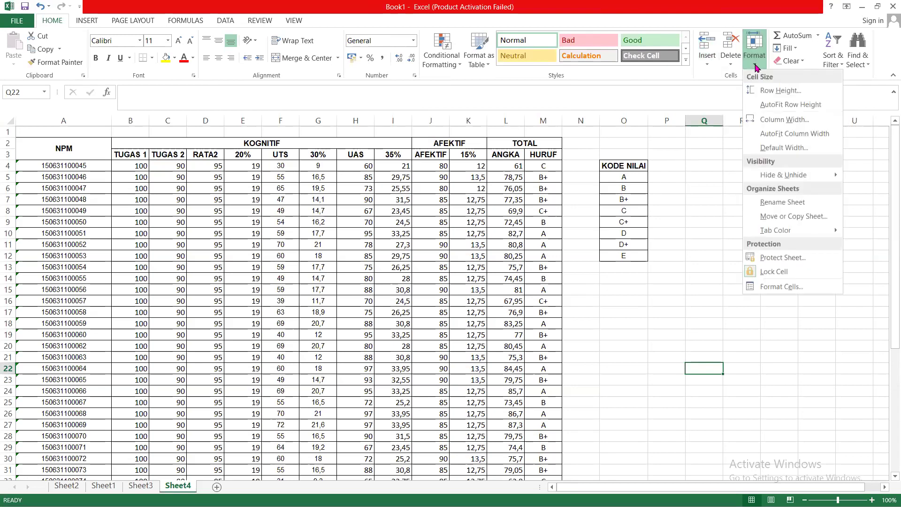
click(818, 36)
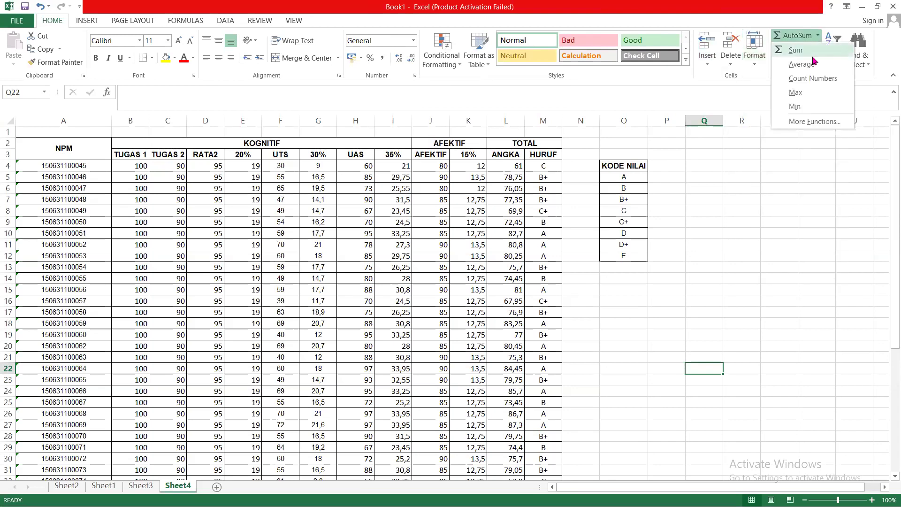
click(817, 39)
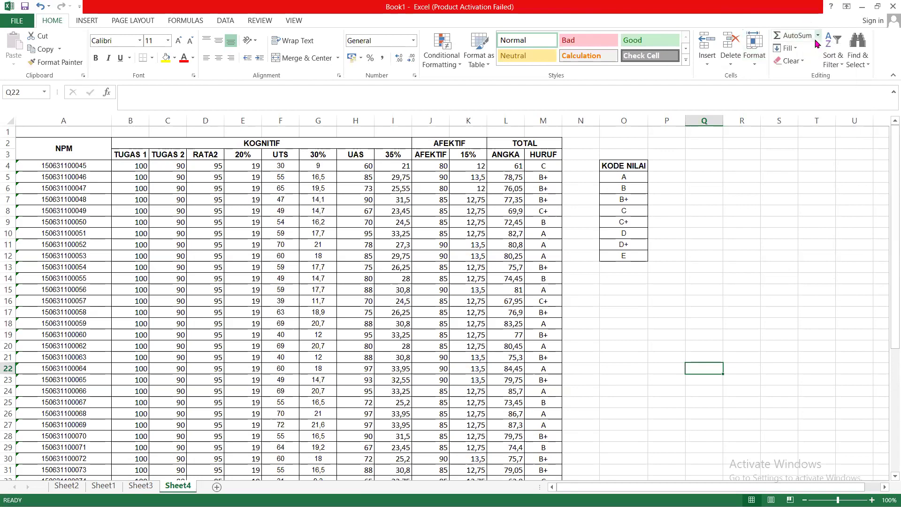
click(817, 40)
click(792, 18)
scroll(839, 66, down, 1)
scroll(839, 66, up, 1)
click(665, 336)
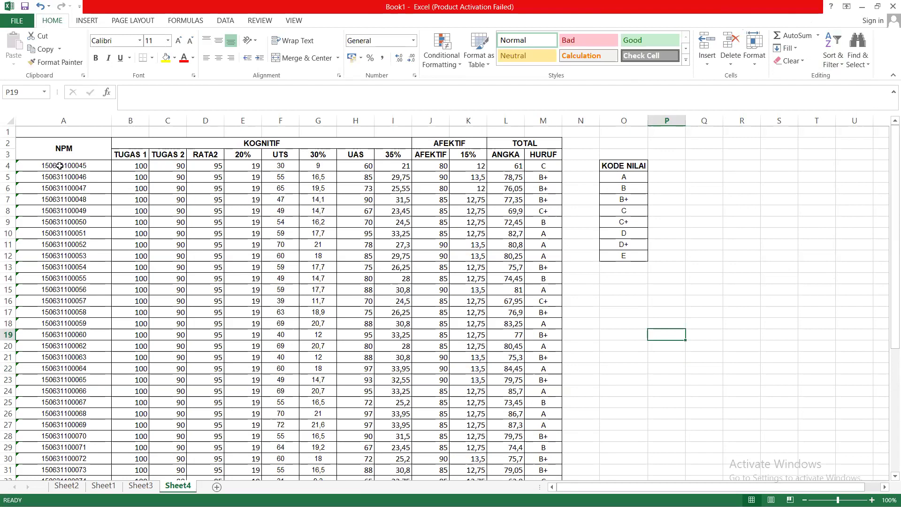
Try to sort the score range B3:M46 from smallest to largest, and undo the sort
drag(130, 165, 141, 313)
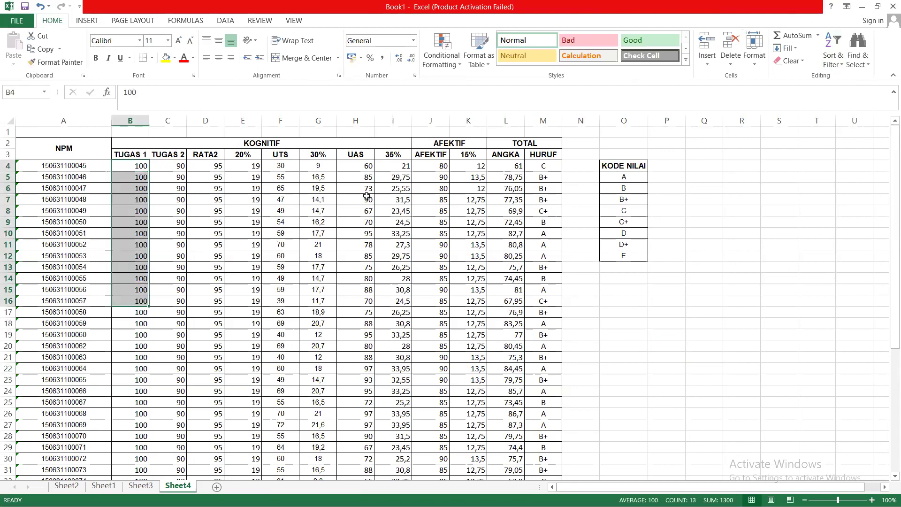
click(366, 198)
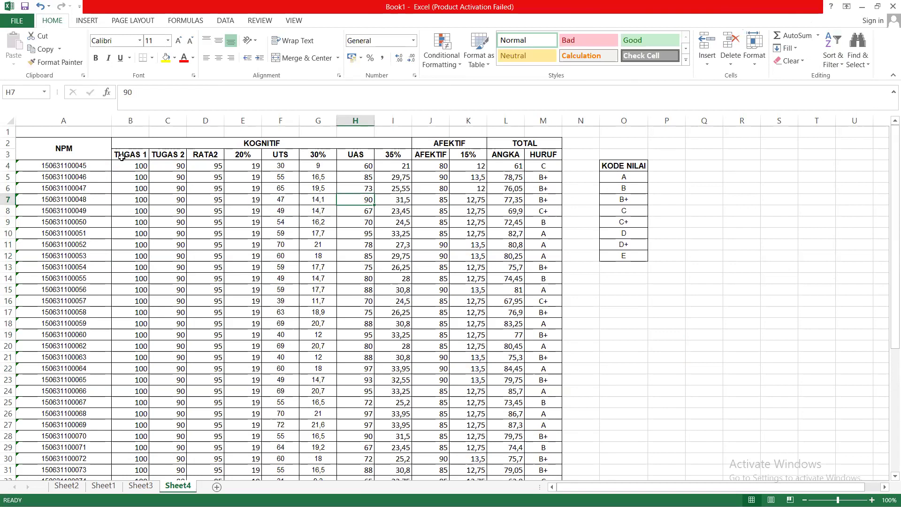
drag(117, 155, 291, 350)
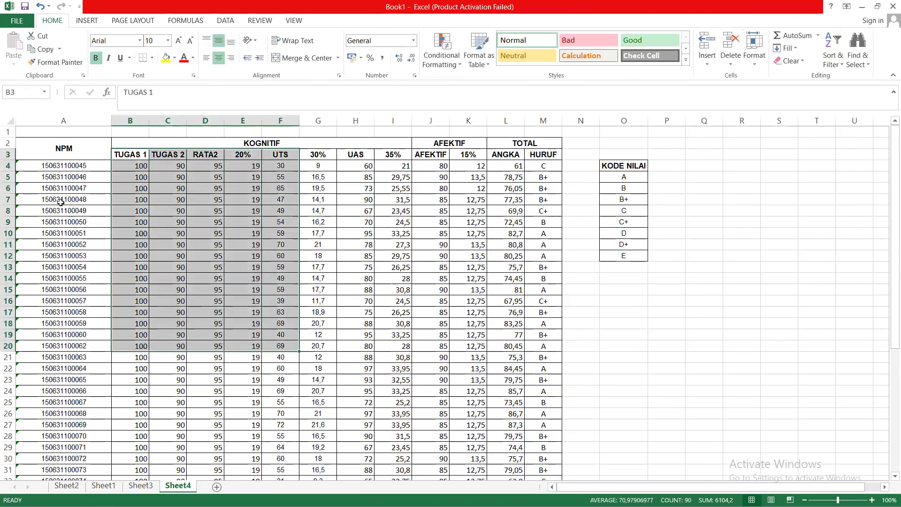
click(54, 194)
drag(127, 155, 546, 446)
scroll(694, 237, up, 5)
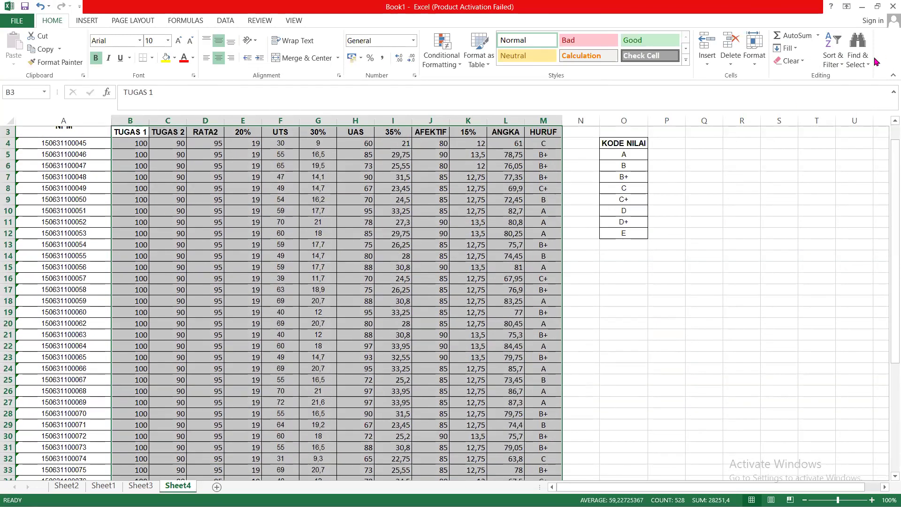
click(842, 66)
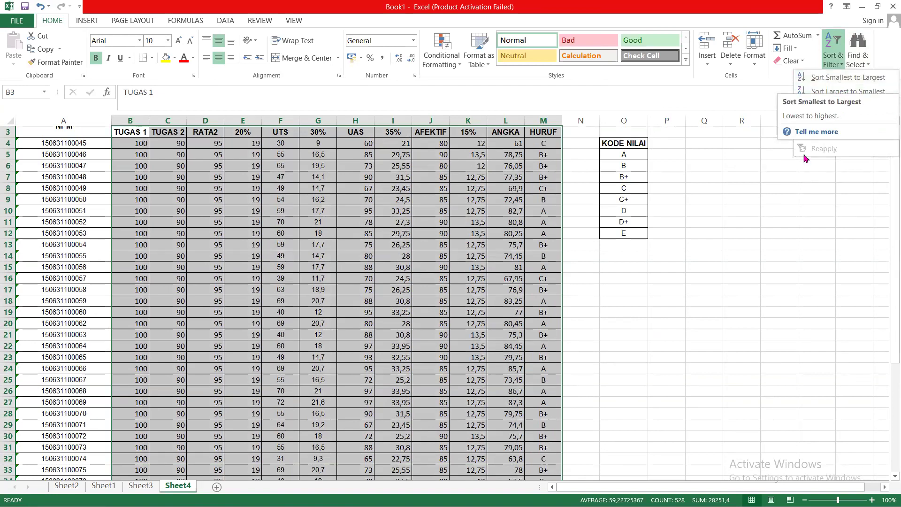
click(833, 78)
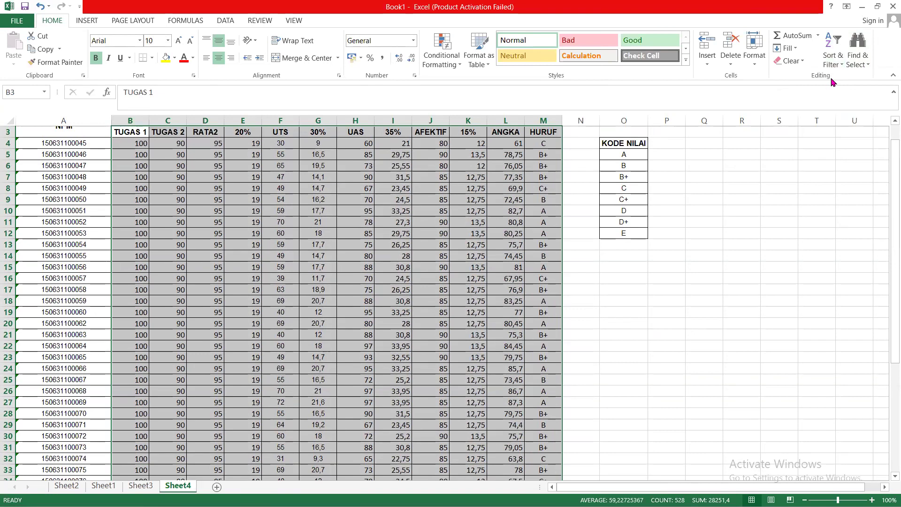
key(ctrl+z)
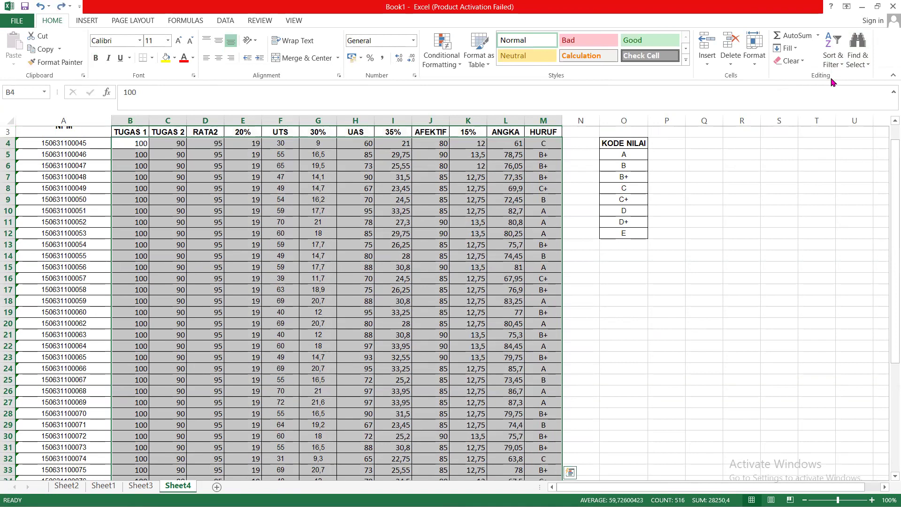
Apply a custom sort to B4:M46 by the UTS column, on values, from smallest to largest
click(867, 68)
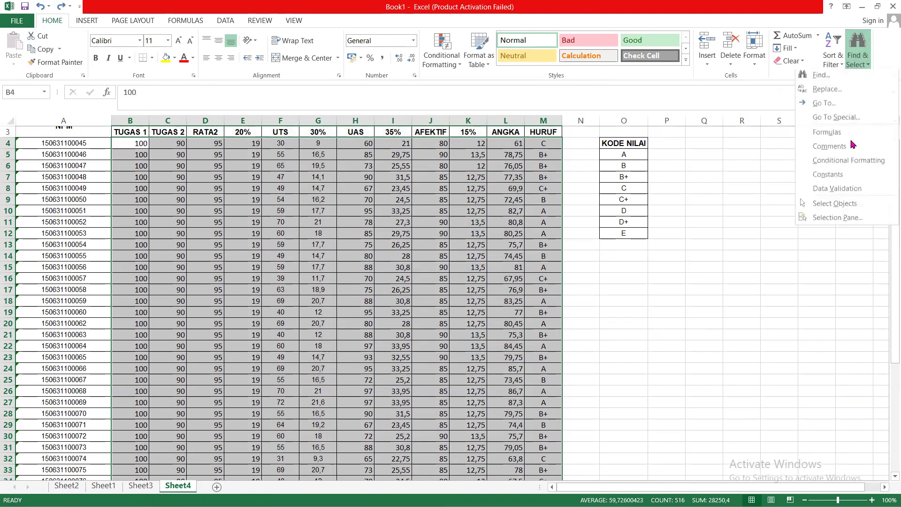
click(843, 66)
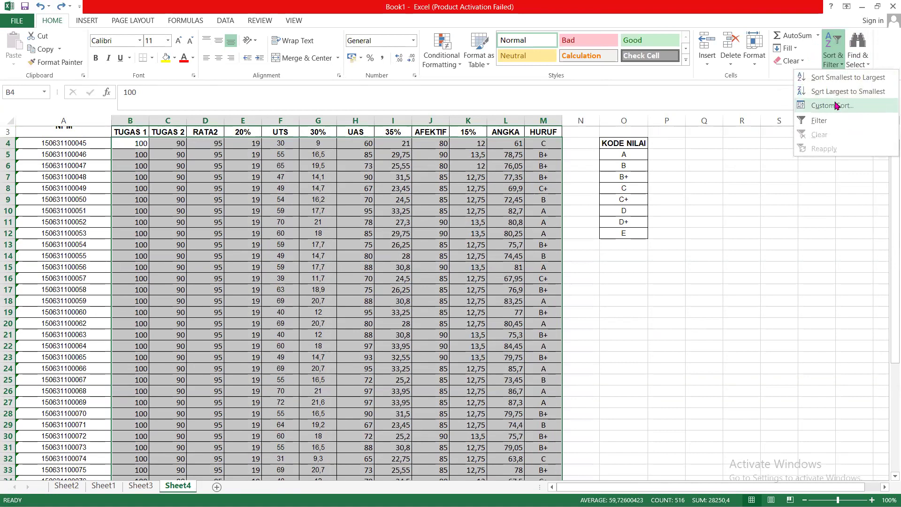
click(833, 105)
click(424, 224)
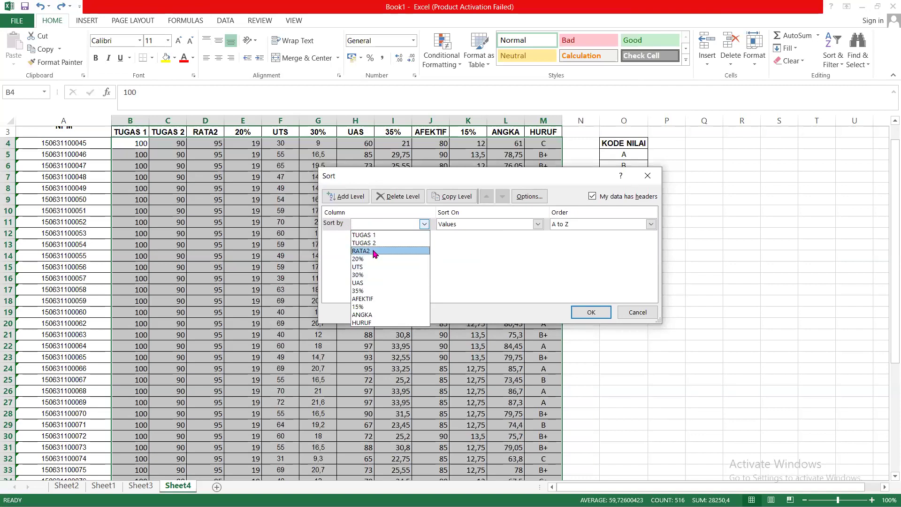
click(362, 268)
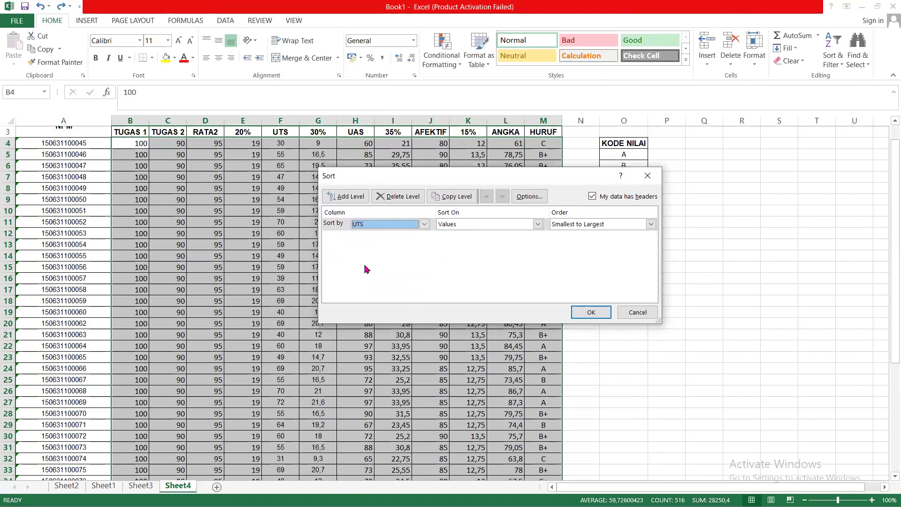
click(537, 225)
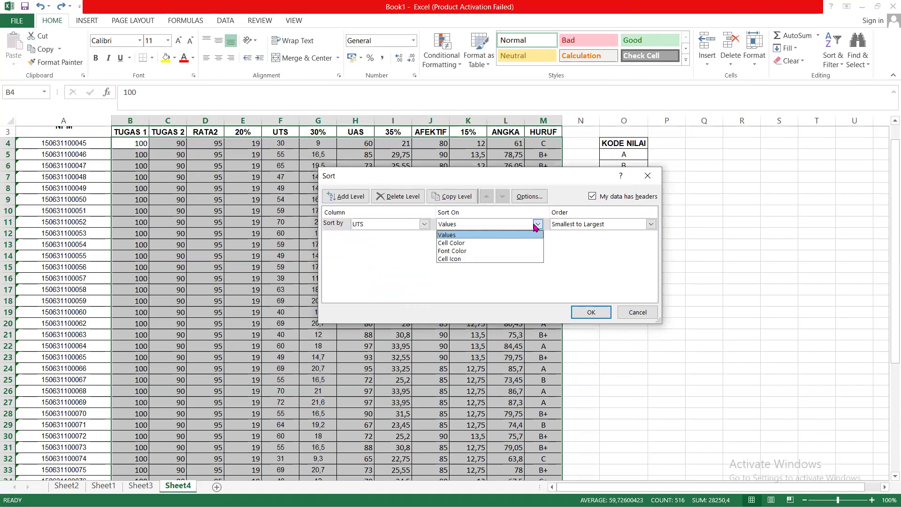
click(487, 234)
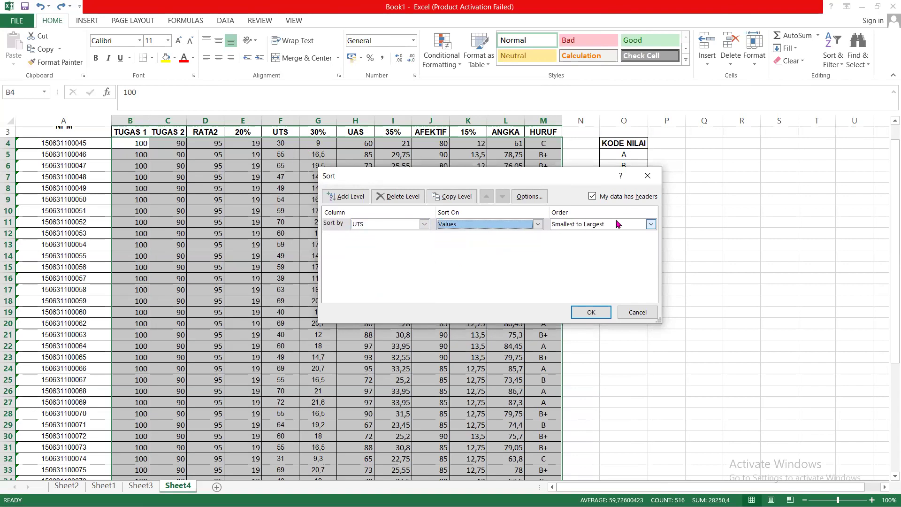
click(651, 225)
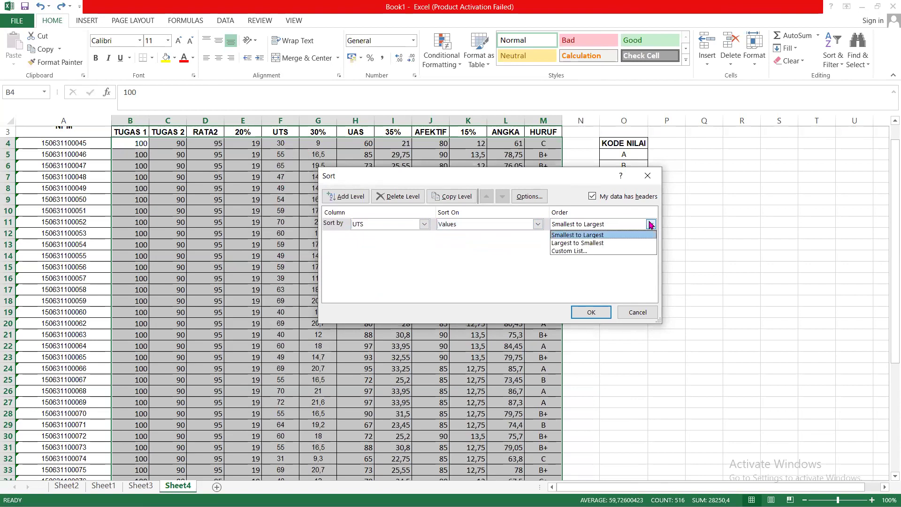
click(651, 224)
click(651, 224)
click(597, 313)
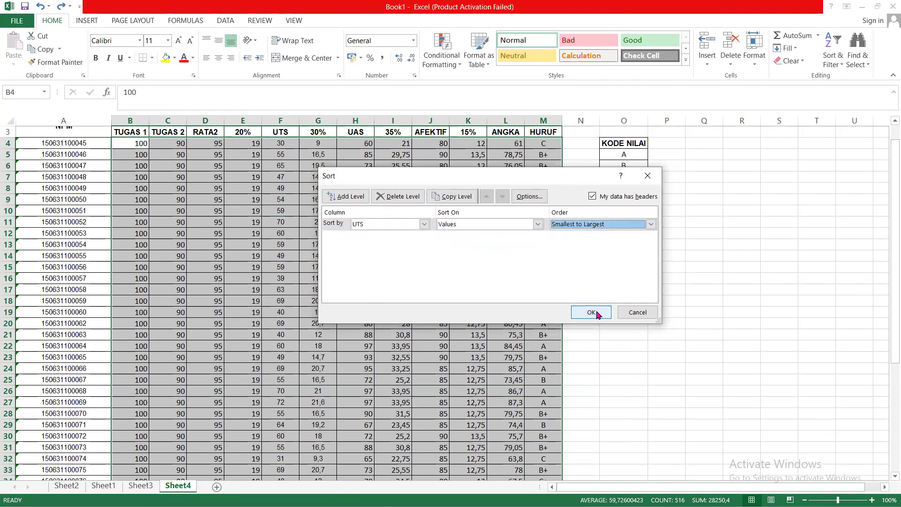
click(592, 312)
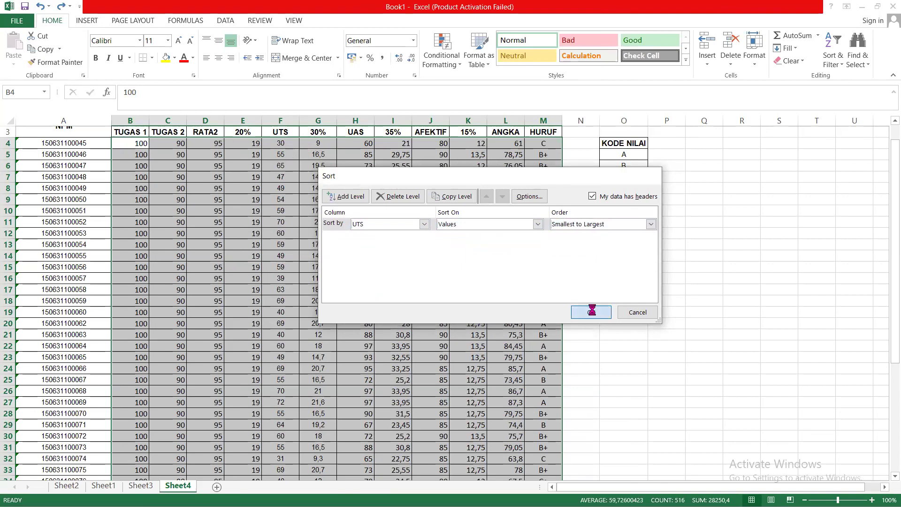
Check the rows reordered by UTS and undo the custom sort
scroll(260, 282, down, 1)
scroll(262, 281, up, 2)
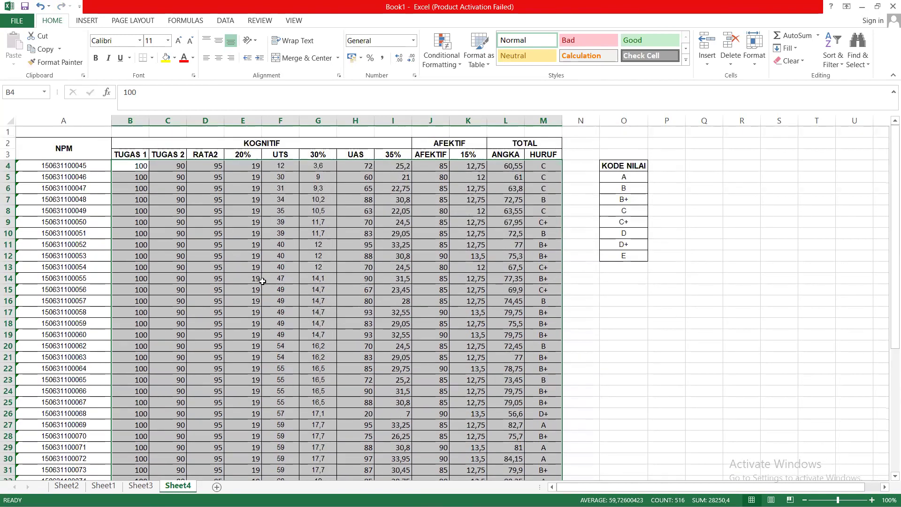
scroll(262, 280, down, 1)
scroll(262, 280, up, 1)
key(F9)
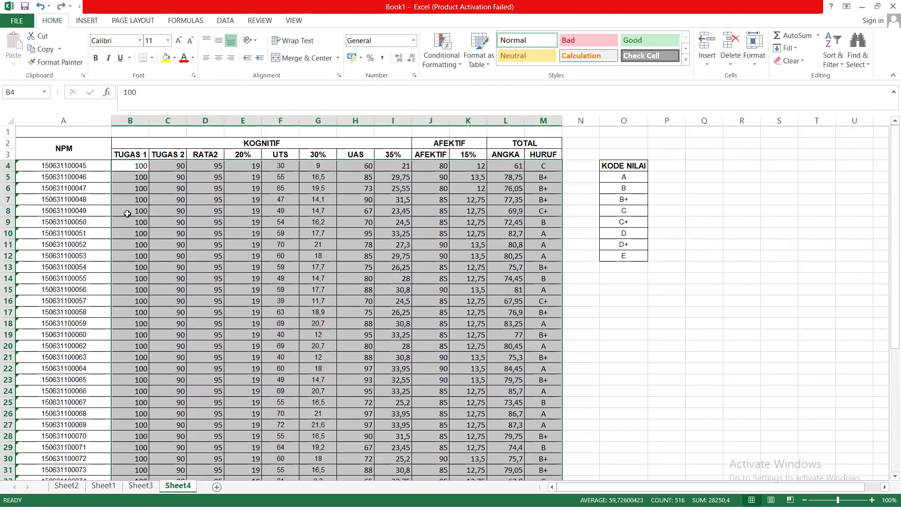
Custom sort A4:M46, NPM column included, by the column listed as 30, from smallest to largest, and undo the sort
drag(51, 155, 347, 289)
scroll(104, 197, up, 4)
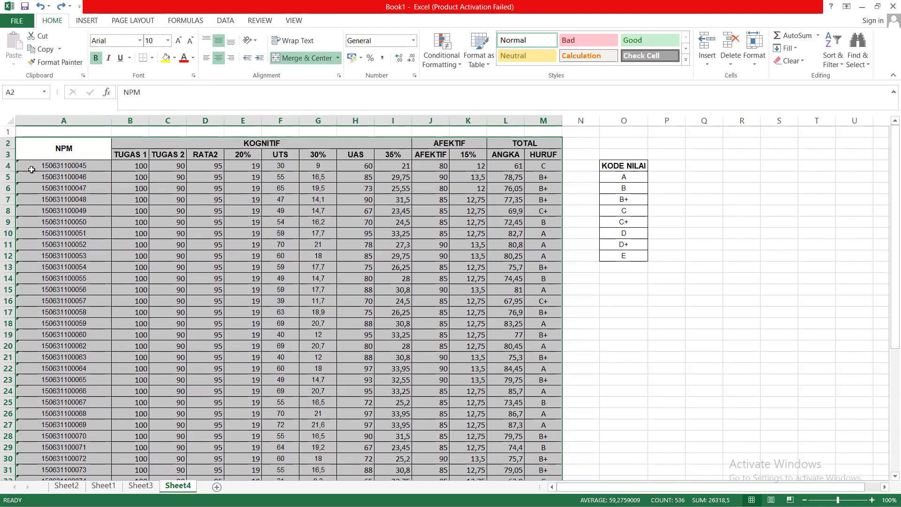
click(32, 170)
mouse_move(31, 166)
mouse_down()
mouse_move(436, 324)
mouse_move(550, 472)
mouse_move(540, 428)
mouse_move(547, 467)
mouse_move(547, 439)
mouse_up()
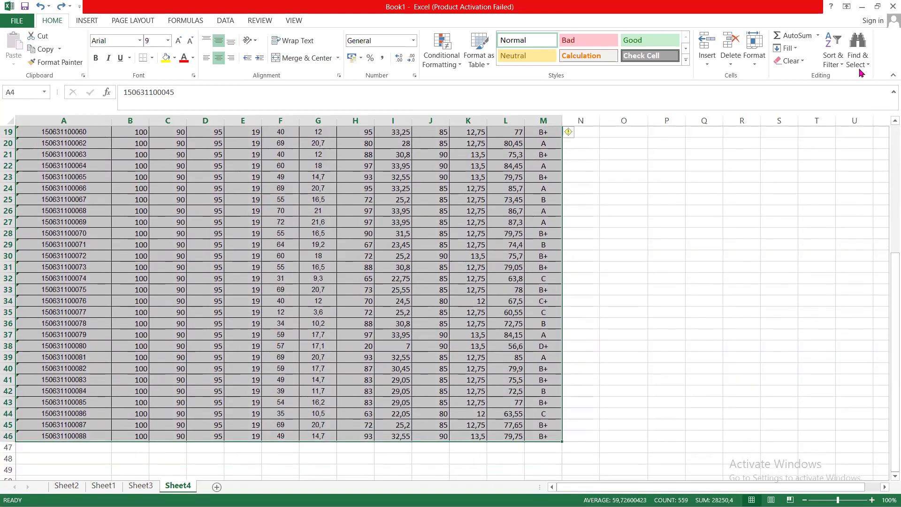
click(833, 55)
click(852, 99)
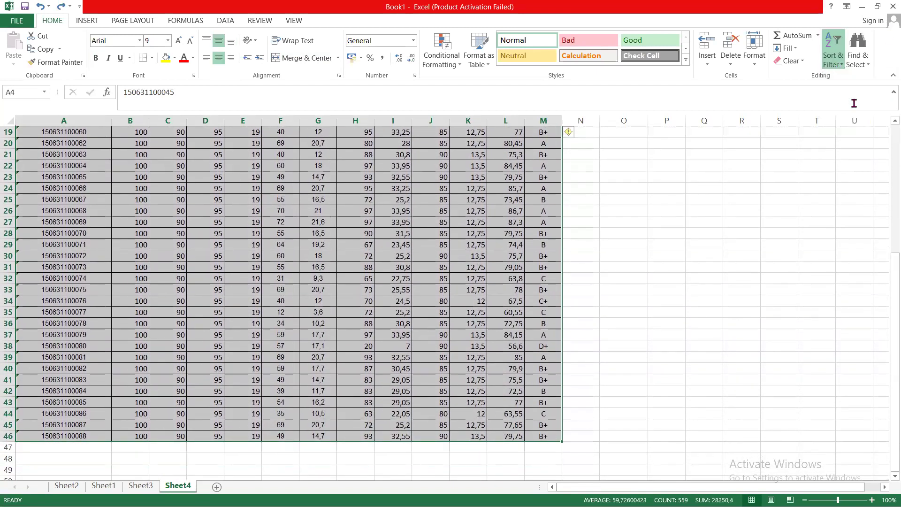
click(424, 224)
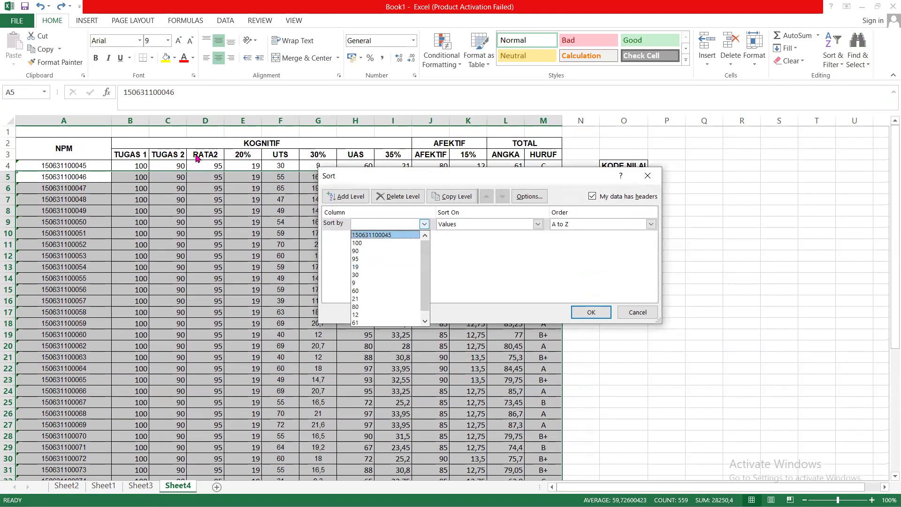
click(367, 275)
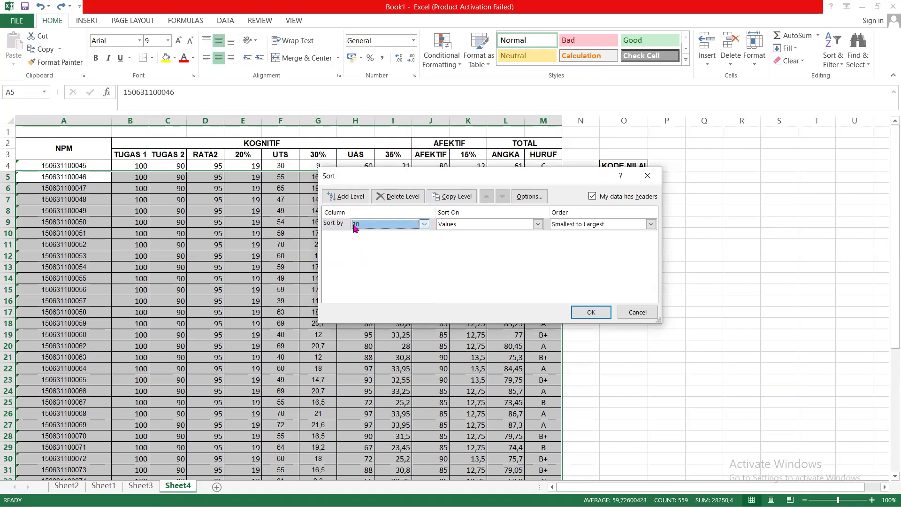
click(592, 312)
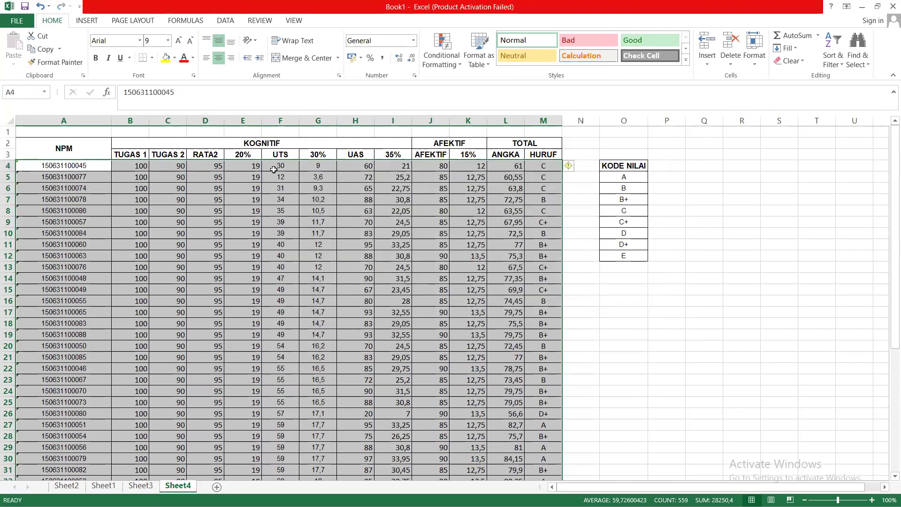
click(287, 168)
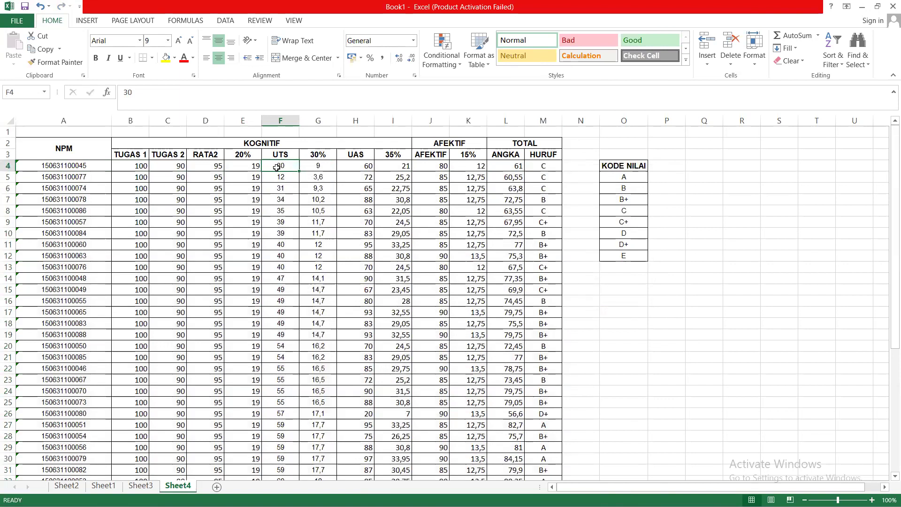
key(ctrl+z)
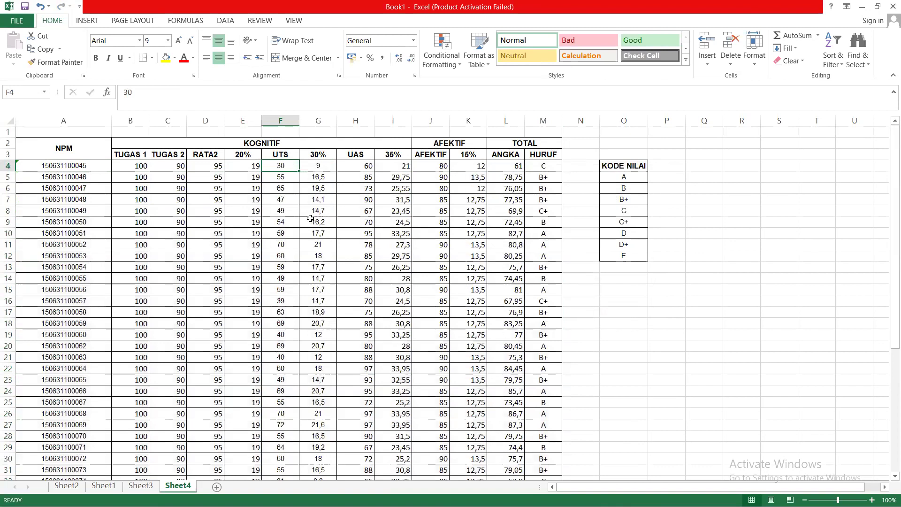
Custom sort the score table A2:M46, treating the first rows as headers, by Column G on values, from smallest to largest
drag(62, 153, 535, 435)
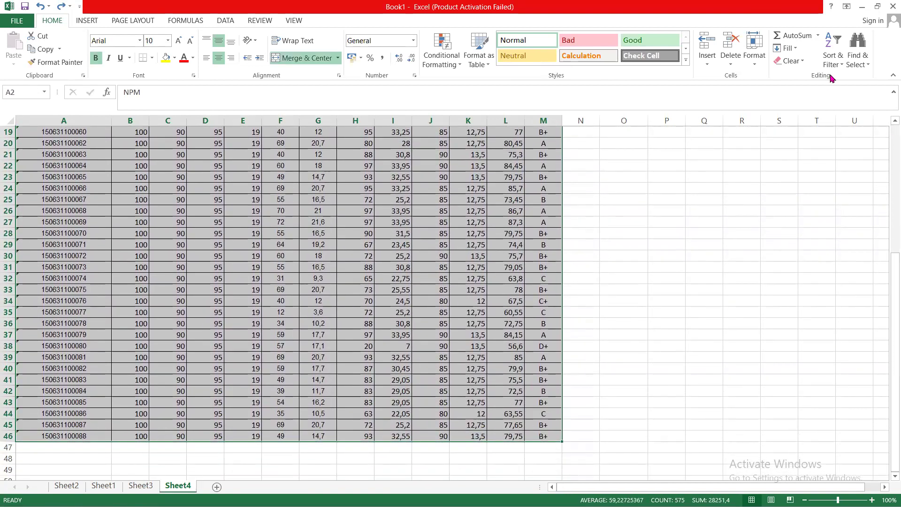
click(833, 59)
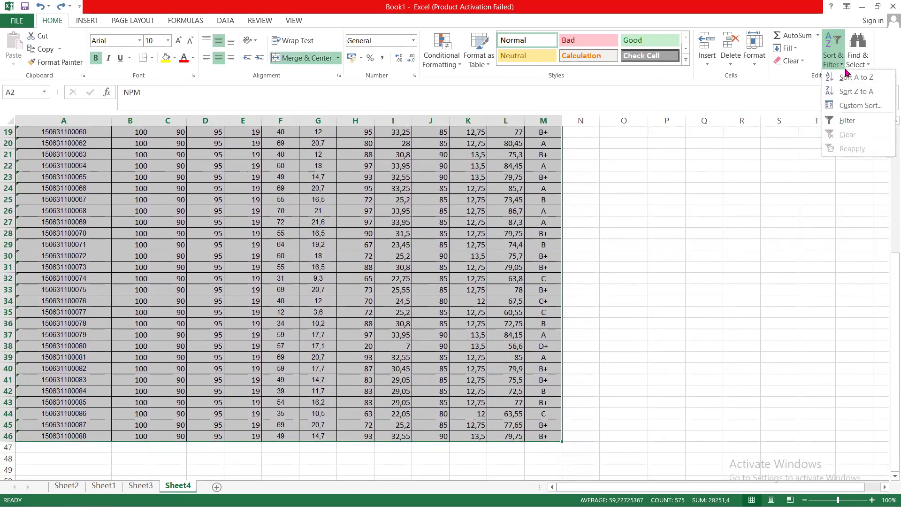
click(851, 106)
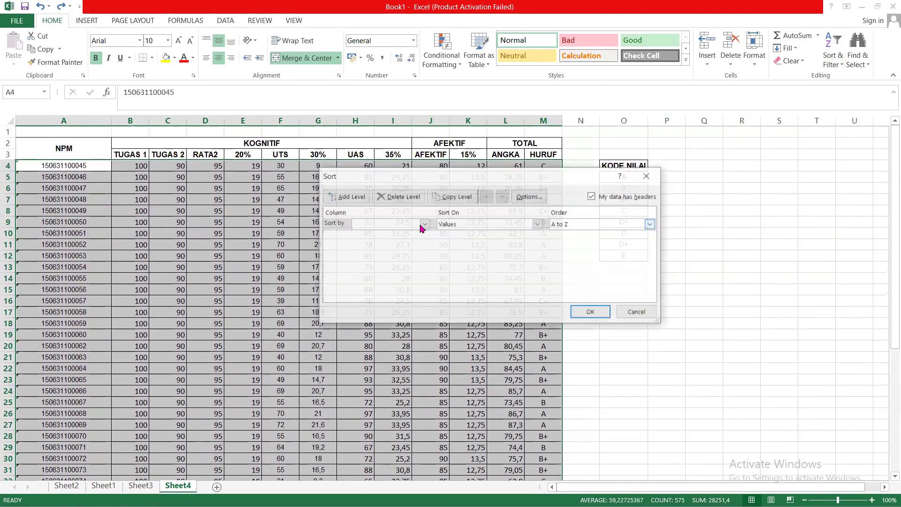
click(423, 225)
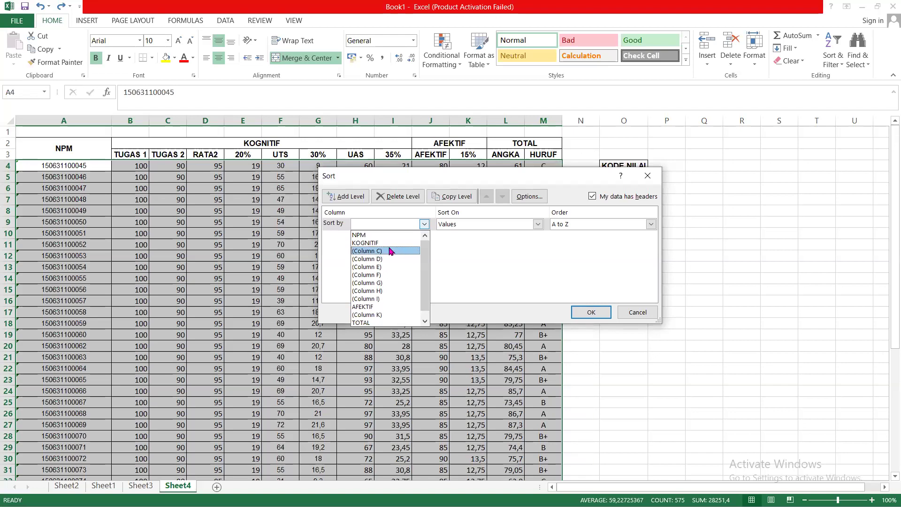
scroll(382, 249, down, 1)
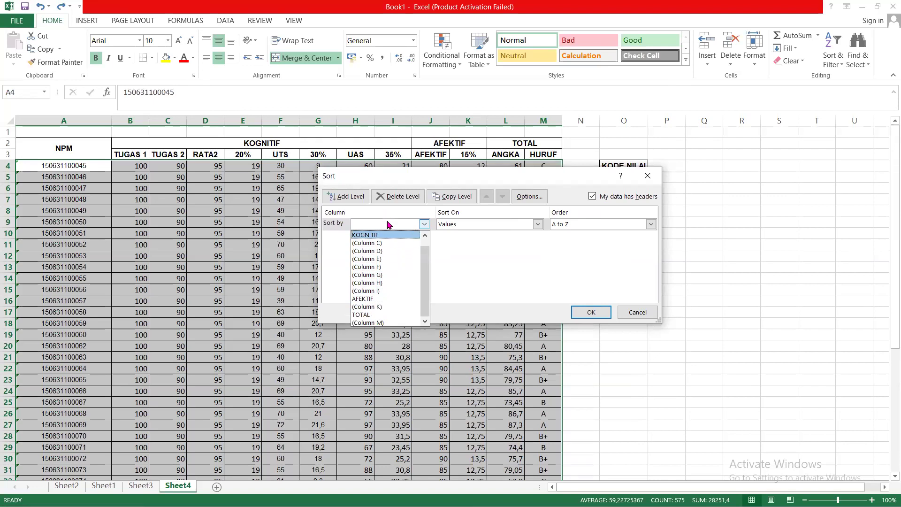
click(381, 276)
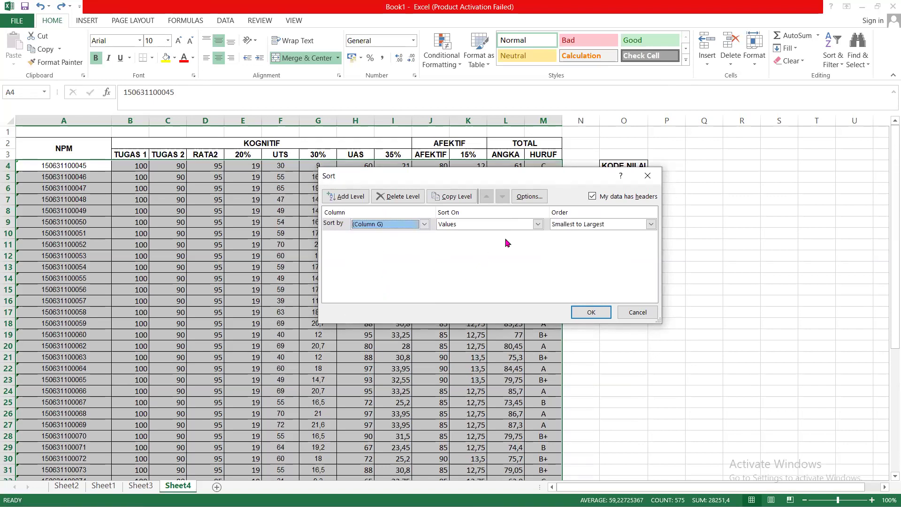
click(590, 312)
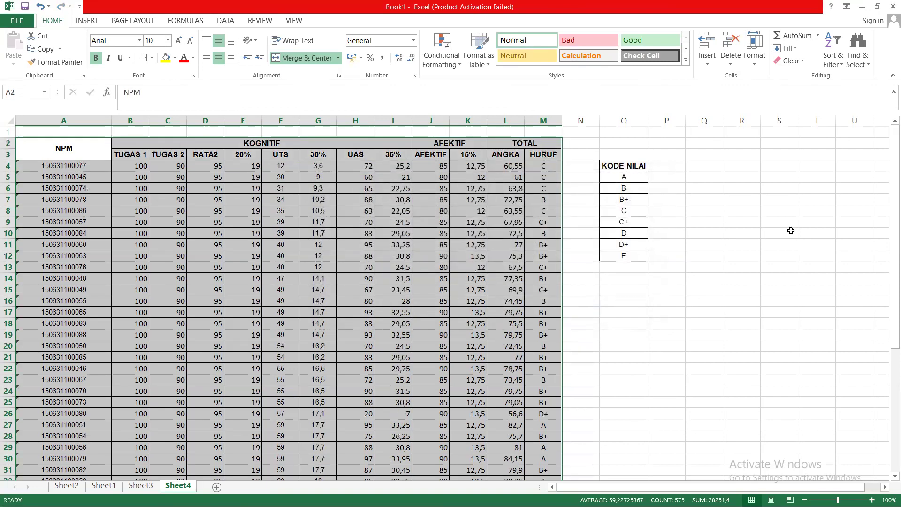
Examine the sorted rows, comparing the order of the UTS scores with the NPM column down the table
click(288, 170)
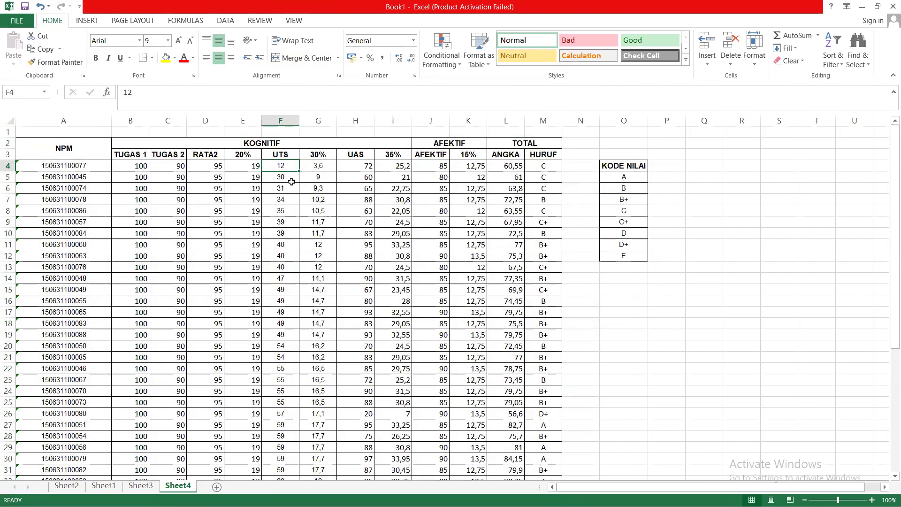
scroll(291, 173, down, 3)
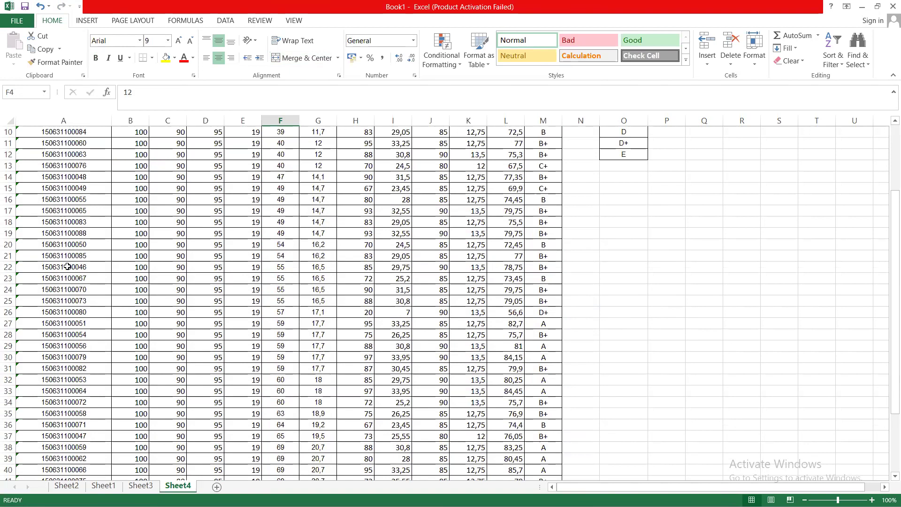
scroll(78, 483, up, 3)
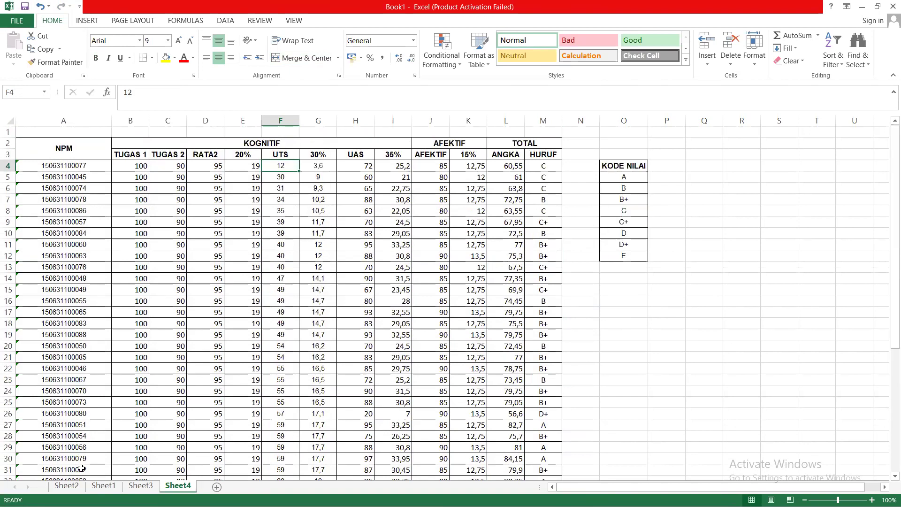
drag(64, 165, 63, 474)
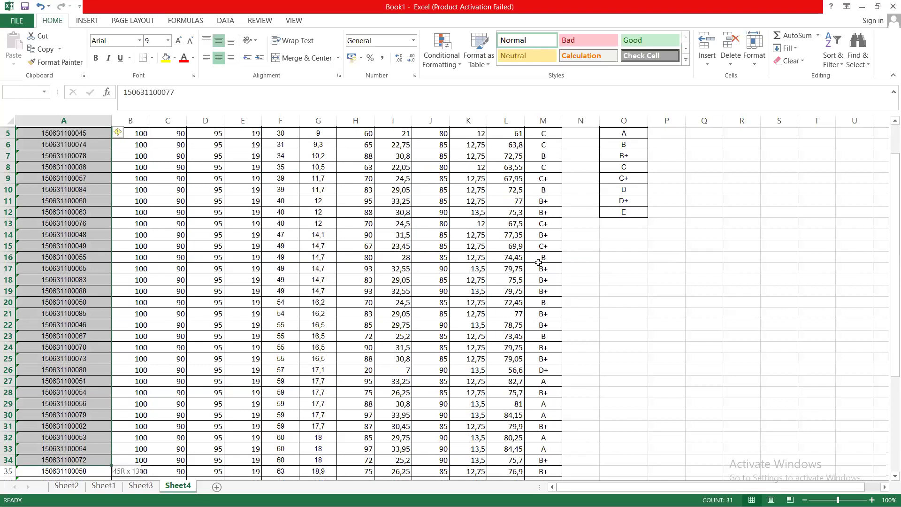
click(638, 286)
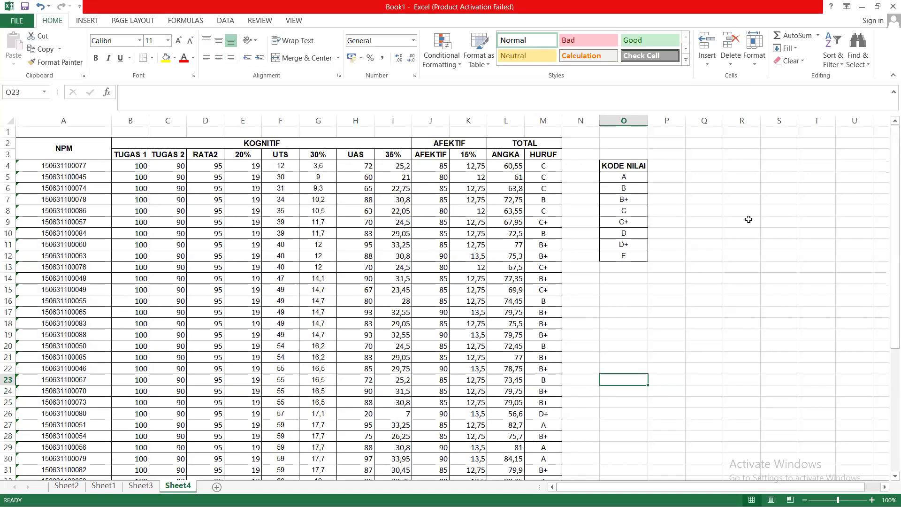
key(Up)
key(Up)
key(Up)
key(Up)
key(Up)
key(Up)
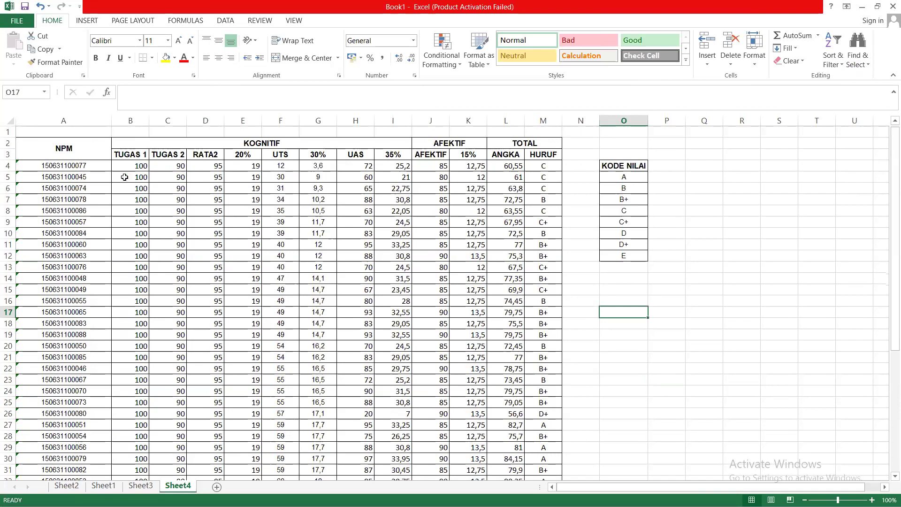
Select the score table A2:M46, headers included, and turn on the filter
scroll(125, 175, down, 1)
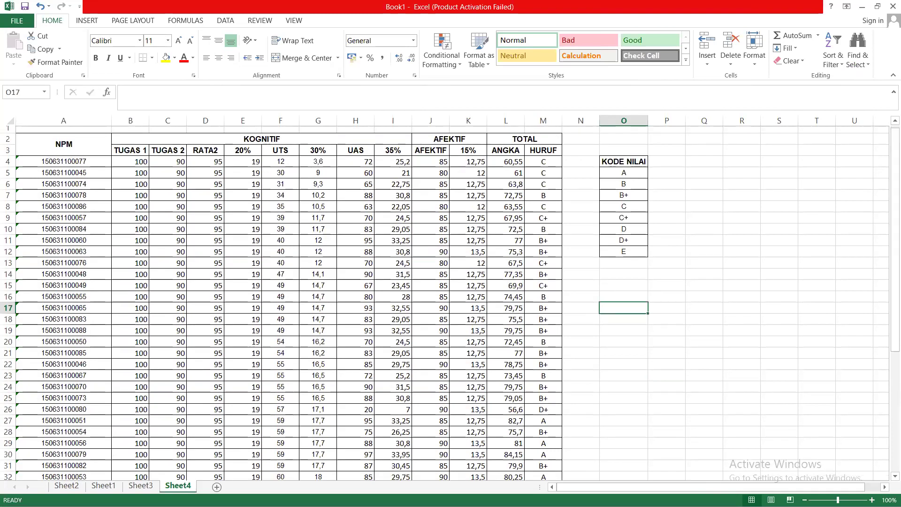
drag(64, 144, 408, 462)
drag(487, 443, 558, 475)
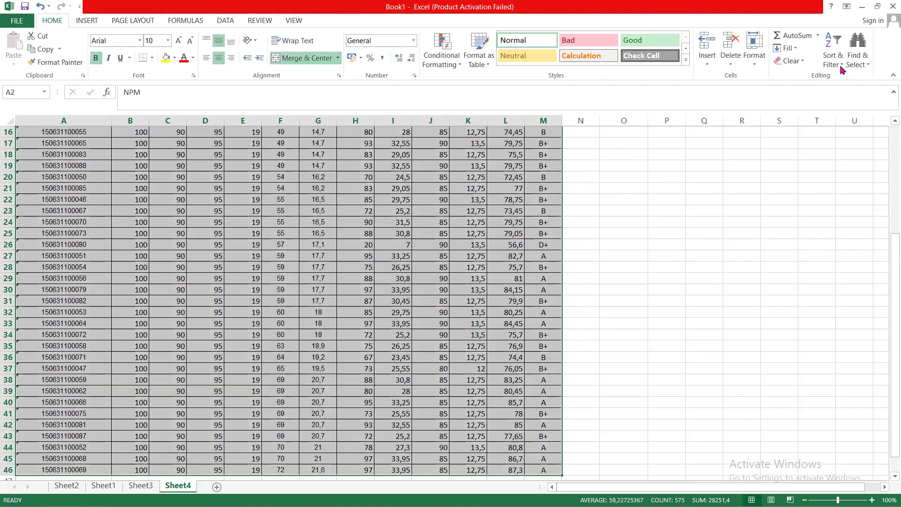
key(alt+h)
key(s)
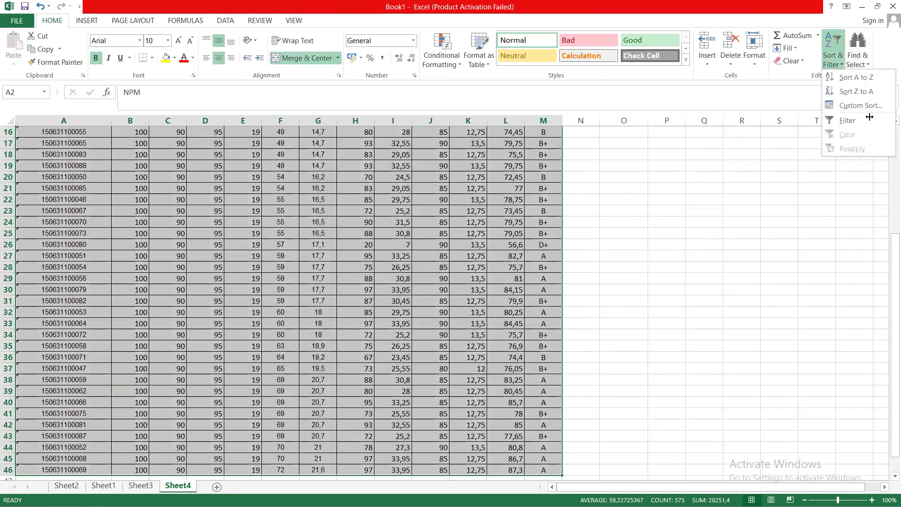
key(Up)
key(Return)
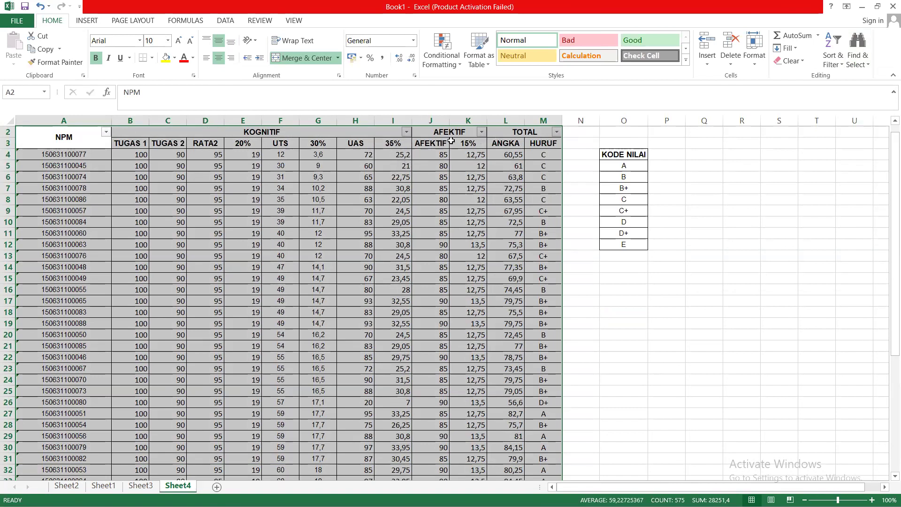
Filter the table by AFEKTIF, excluding the scores 80 and 85, and select the filtered data rows
click(481, 131)
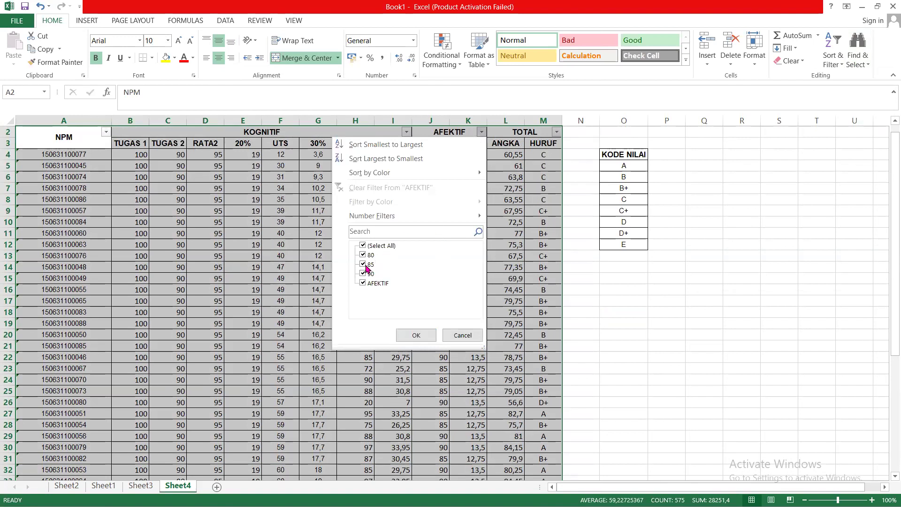
click(363, 265)
click(363, 256)
click(422, 335)
click(482, 347)
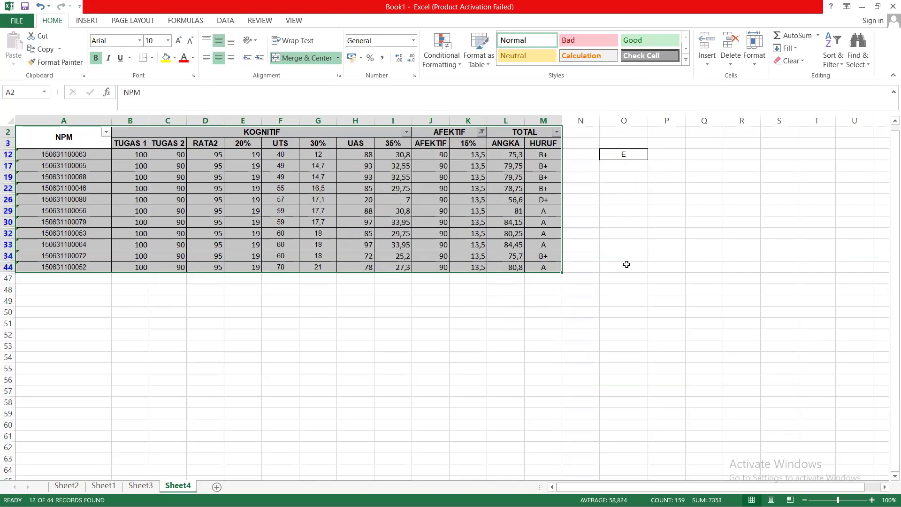
drag(557, 270, 53, 149)
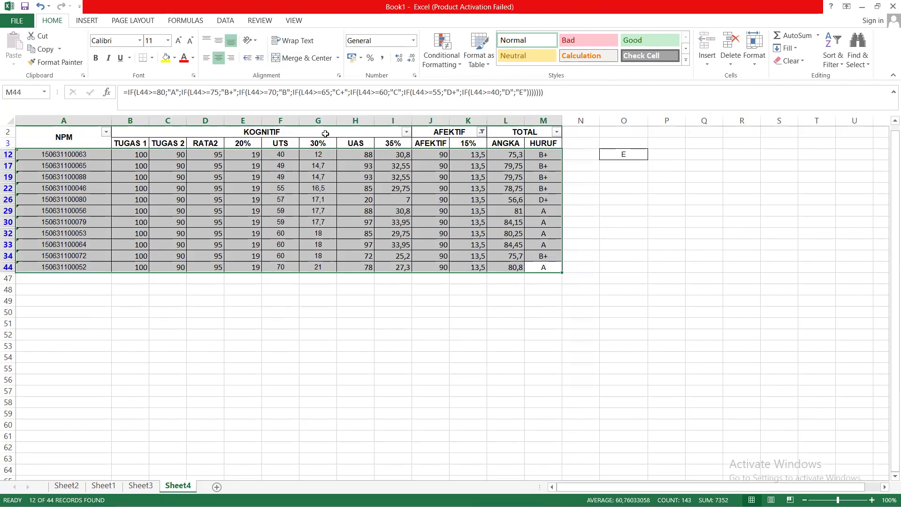
View the KOGNITIF filter choices without changing them, and remove the filter from the table
click(406, 131)
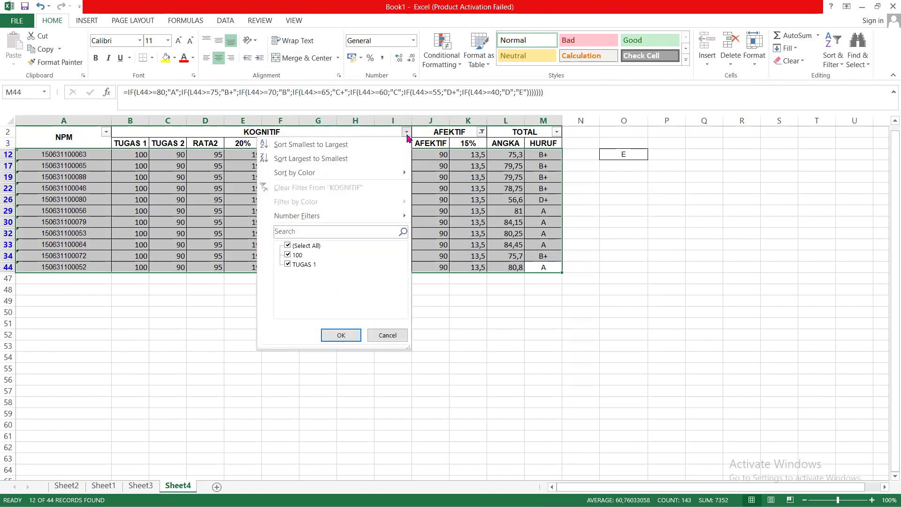
click(395, 335)
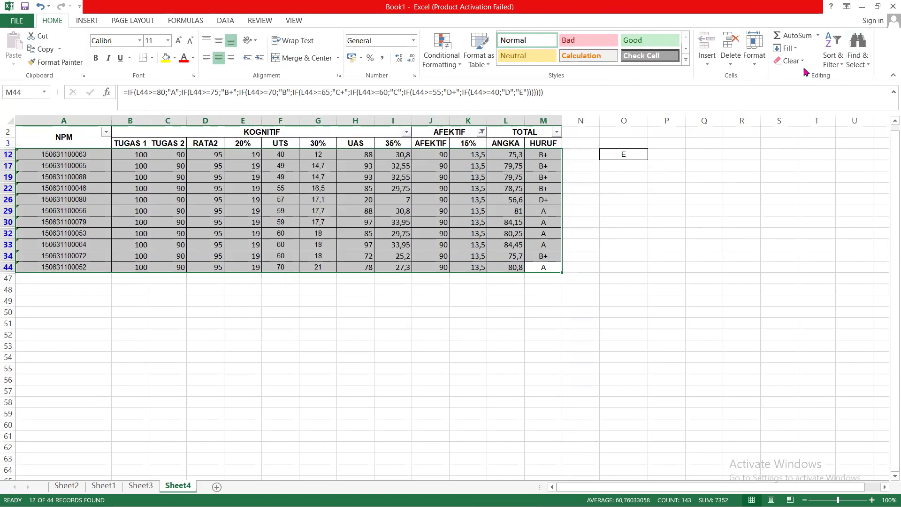
click(833, 58)
click(847, 134)
click(451, 189)
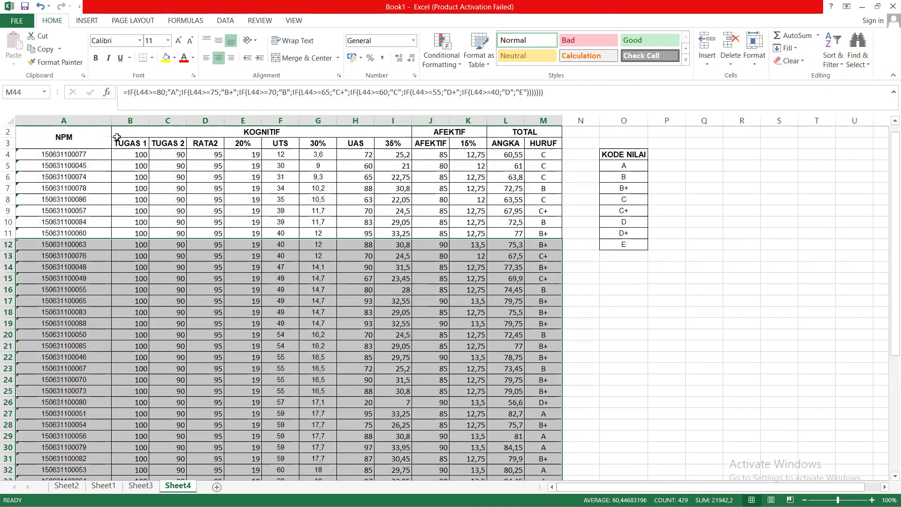
key(ctrl+shift+l)
Select the whole score table from one of its cells and turn the filter on for its header row
click(90, 140)
click(221, 225)
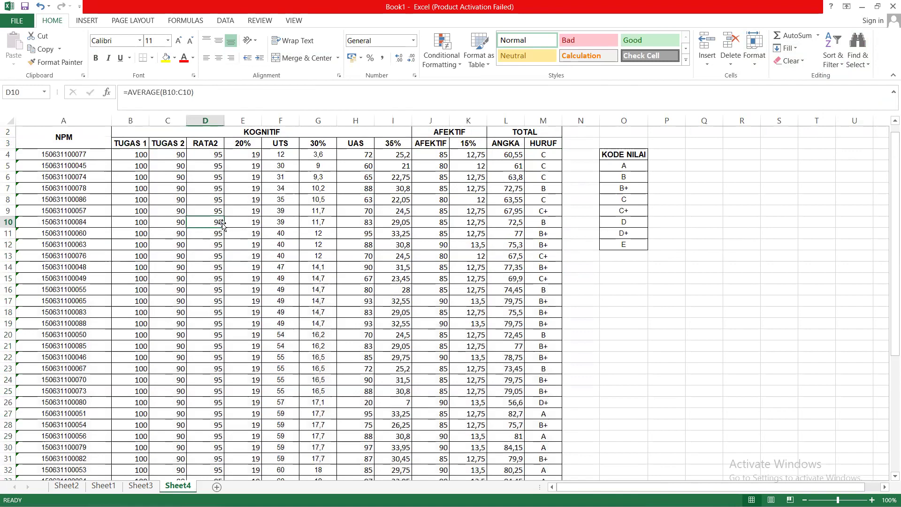
key(ctrl+a)
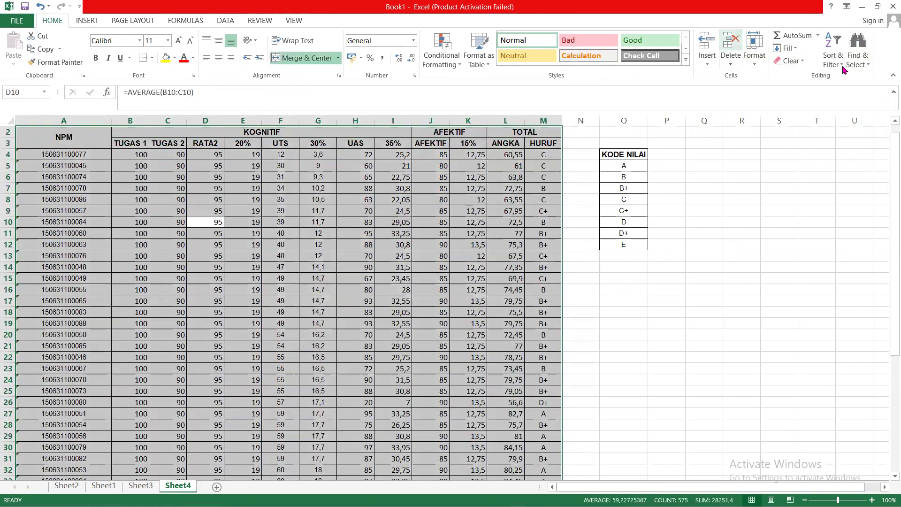
click(844, 69)
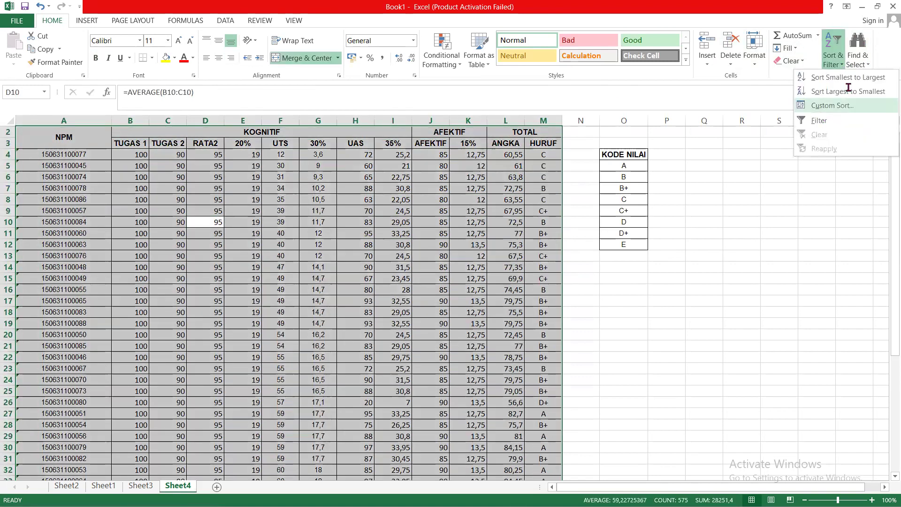
click(840, 123)
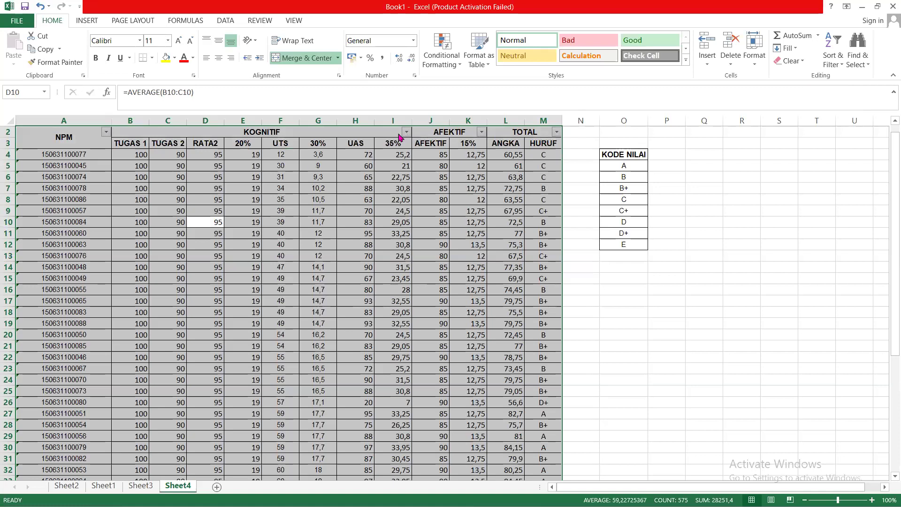
Compare the filter choices offered under the KOGNITIF and AFEKTIF headers, leaving both lists unfiltered
key(alt+Down)
key(f)
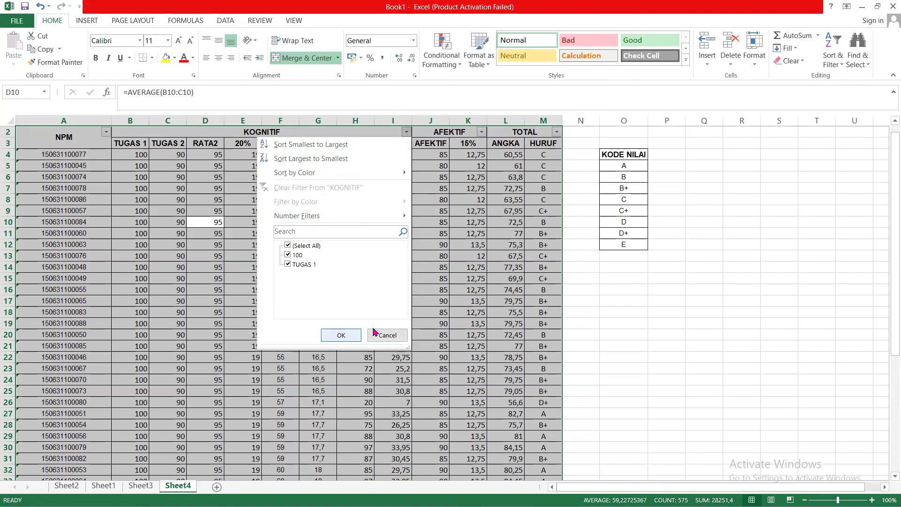
click(356, 335)
click(150, 148)
click(482, 133)
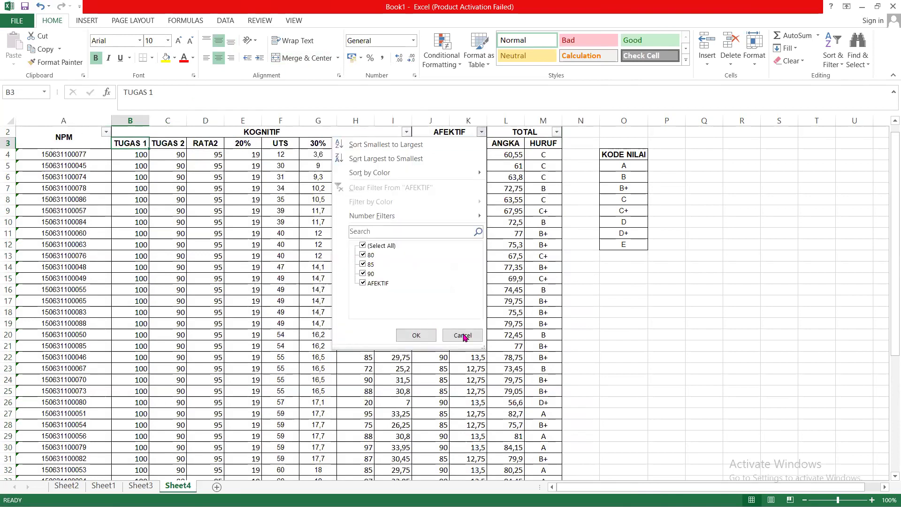
key(Escape)
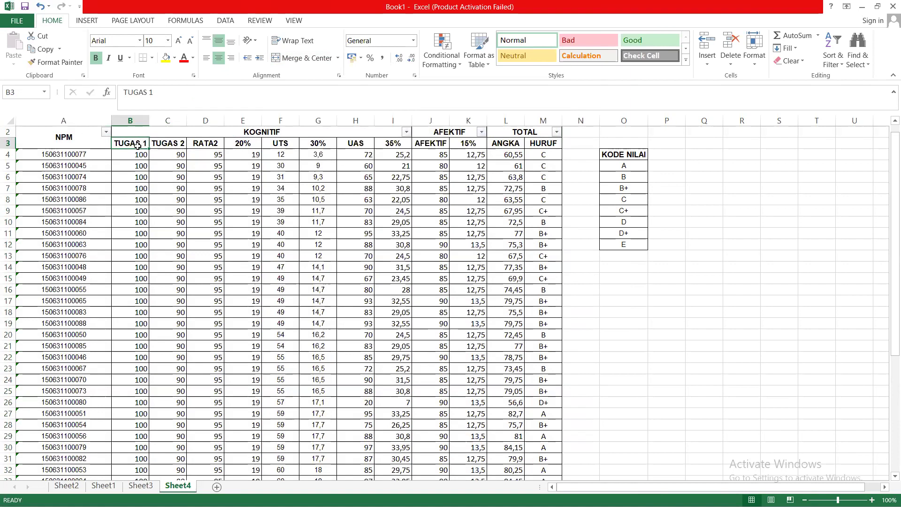
Select the block of KOGNITIF subheadings and scores B3:F10, starting from the TUGAS 1 header
key(ctrl+z)
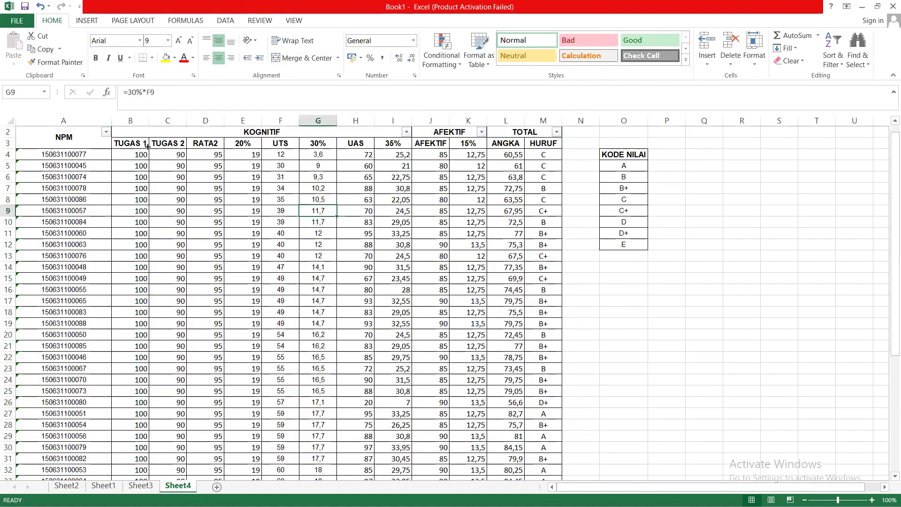
click(136, 143)
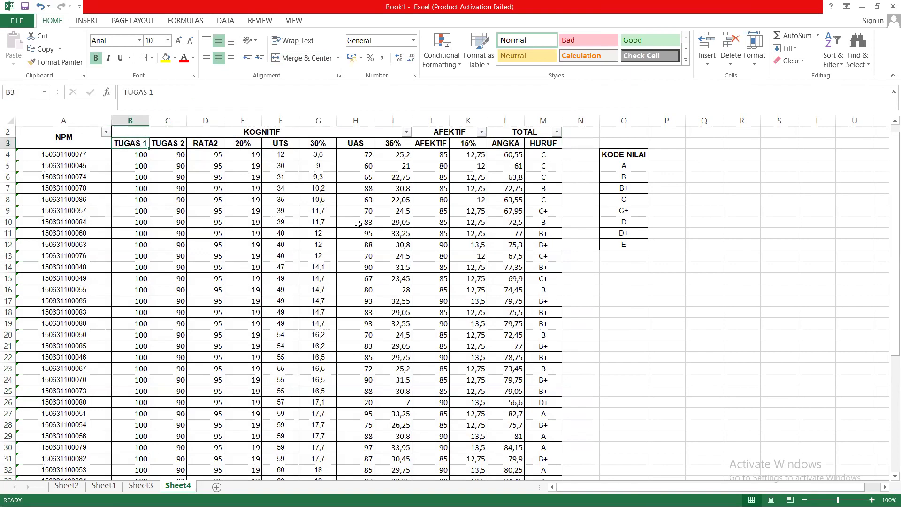
key(shift+Down)
key(shift+Down)
key(shift+Down)
key(shift+Down)
key(shift+Down)
key(shift+Down)
key(shift+Right)
key(shift+Right)
key(shift+Right)
key(shift+Right)
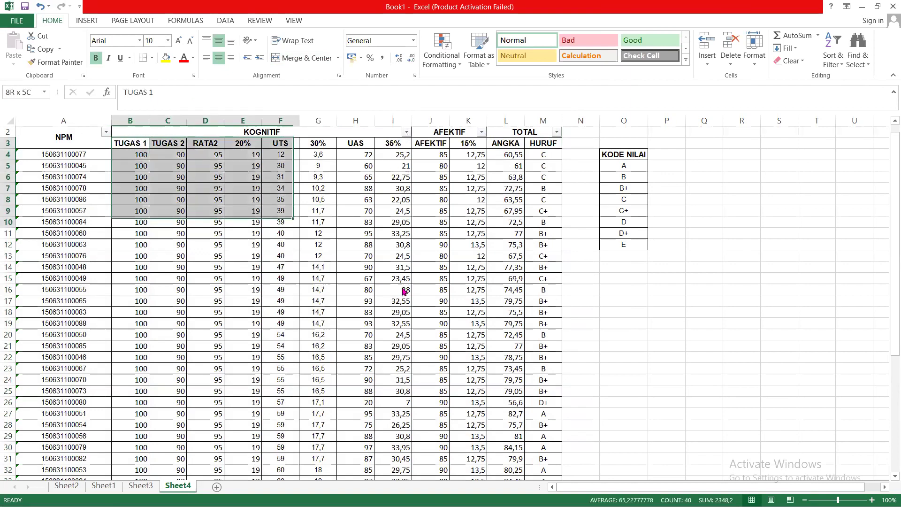
View the filter choices under the KOGNITIF header and leave the list unfiltered
key(alt+Down)
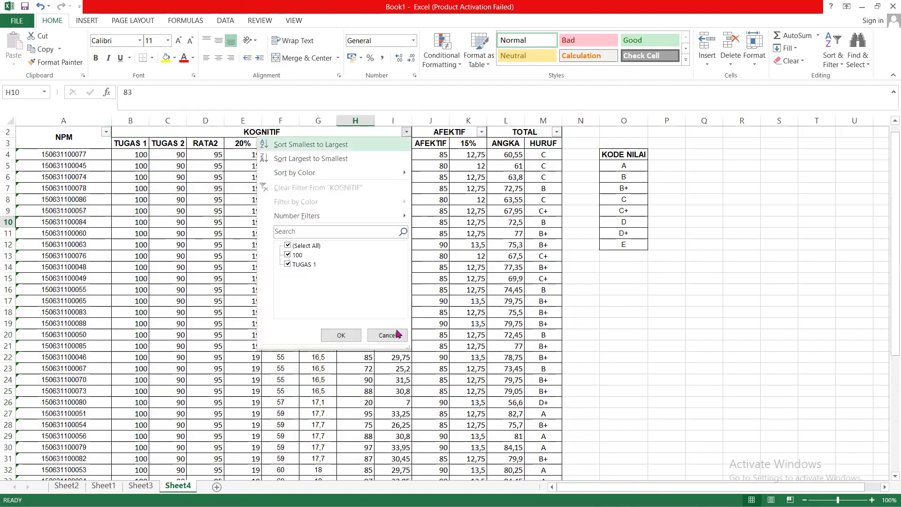
key(Down)
key(Down)
key(Down)
key(Tab)
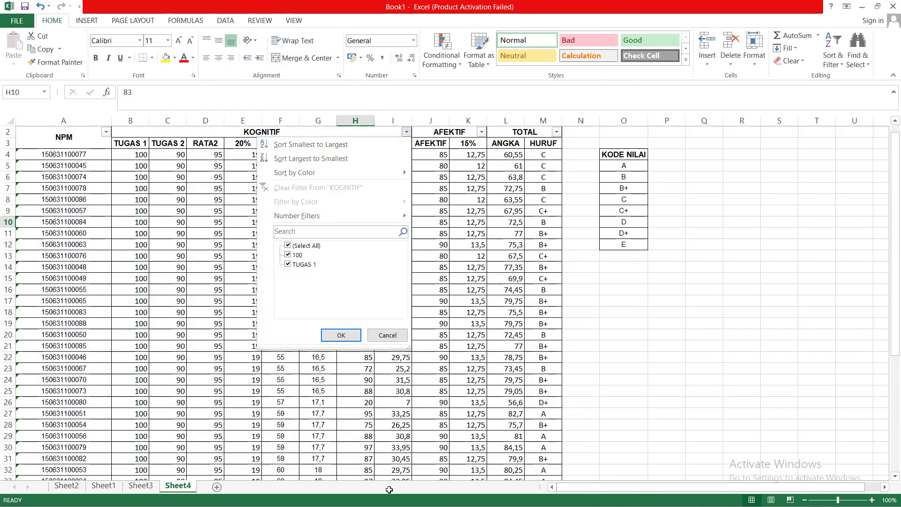
key(Tab)
key(Return)
Select the full KOGNITIF block B3:I46 and compare the filter choices under KOGNITIF and TOTAL without filtering
scroll(408, 212, down, 3)
scroll(407, 143, down, 2)
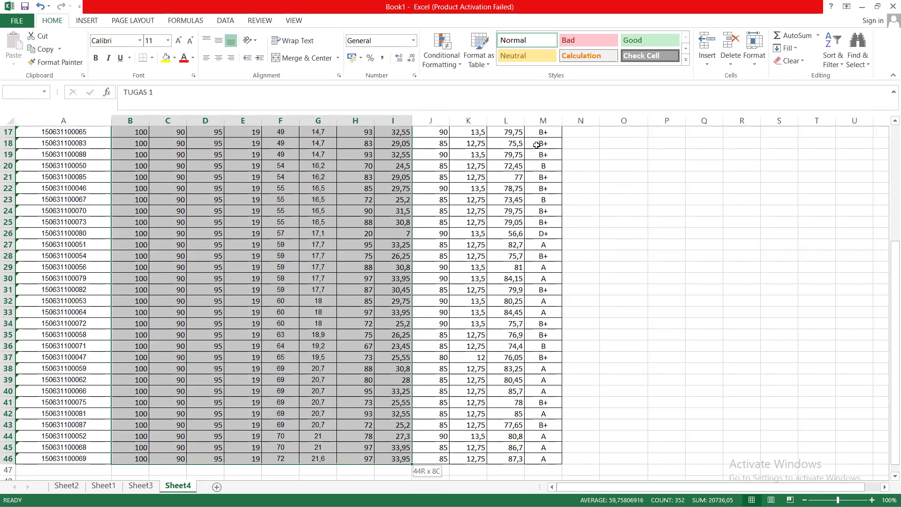
scroll(551, 143, up, 4)
key(alt+Down)
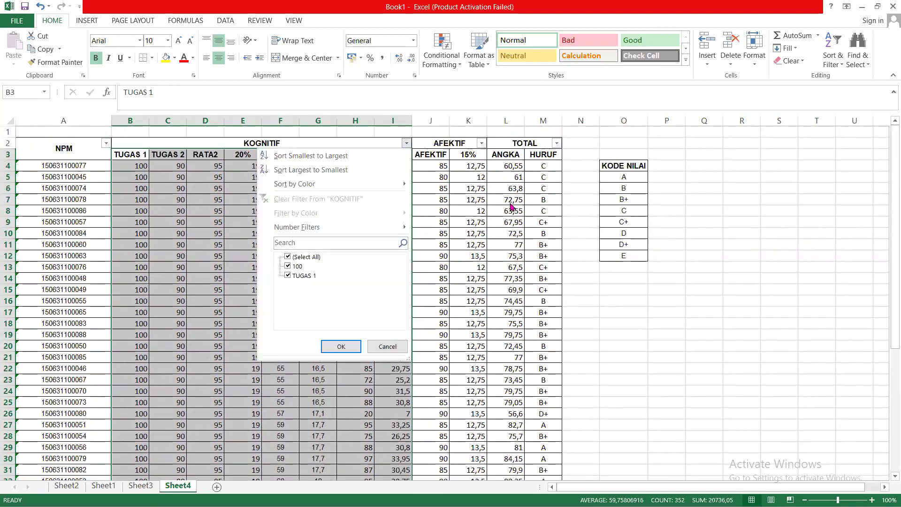
click(468, 210)
click(556, 143)
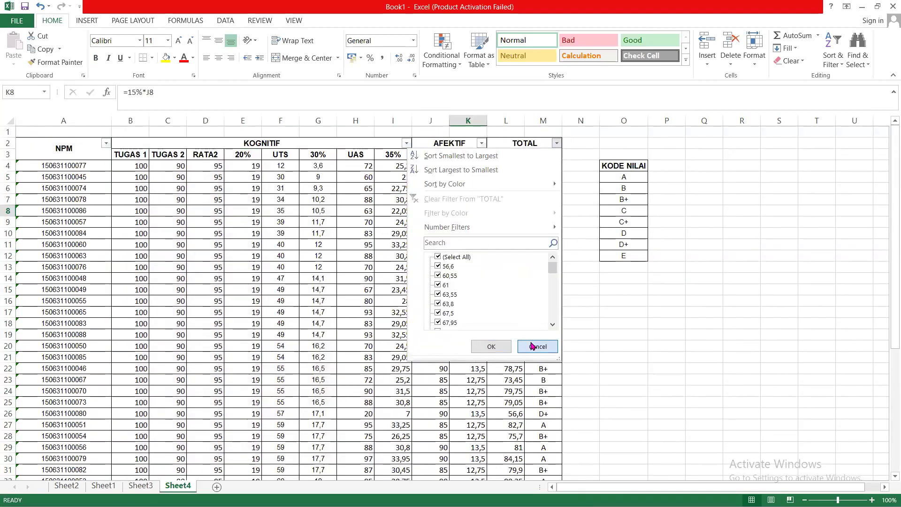
click(536, 346)
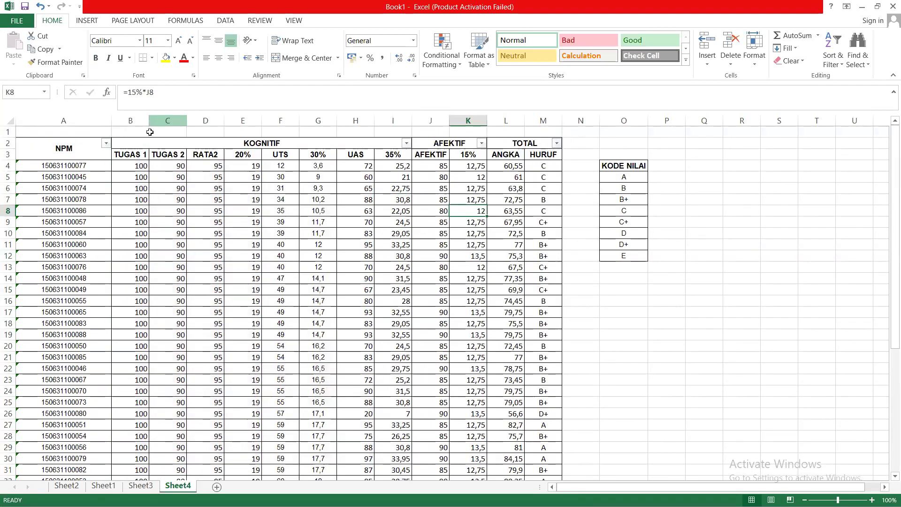
Remove the filter from the score table's header row
click(767, 200)
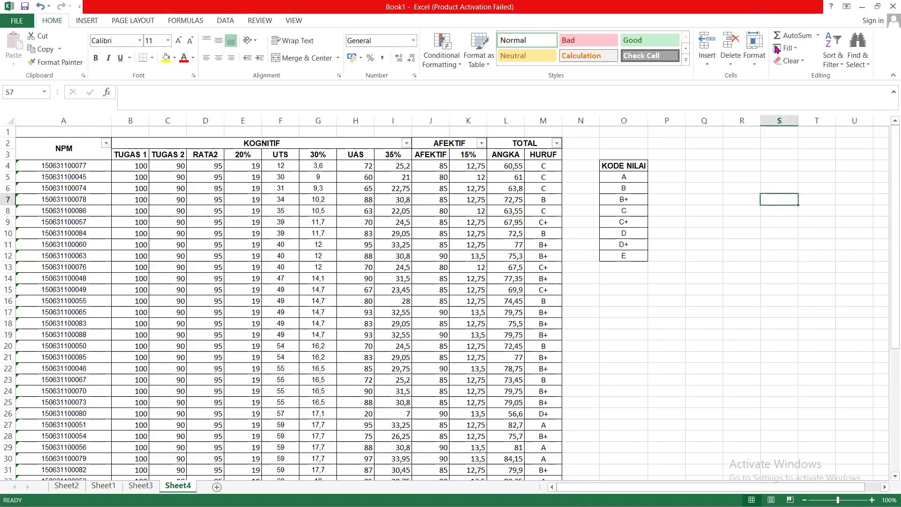
click(735, 254)
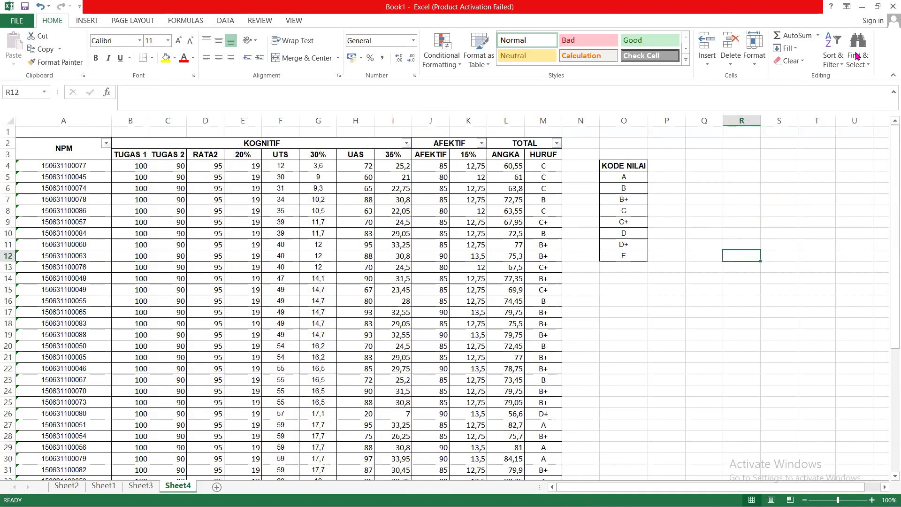
click(834, 57)
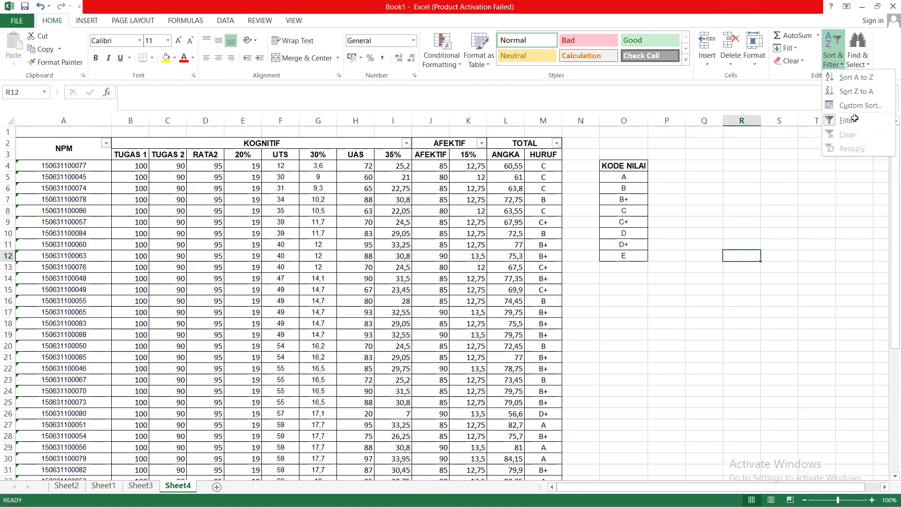
key(f)
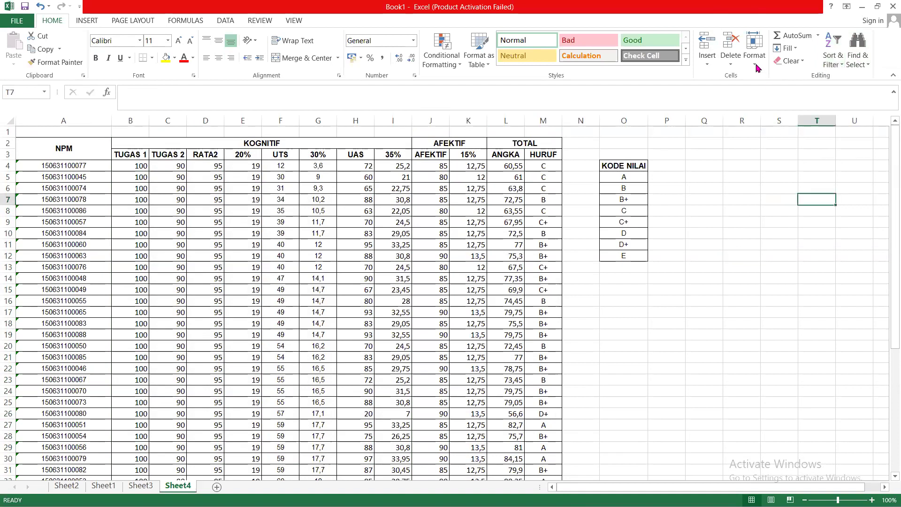
Examine the cell size options, including the row height and column width settings, without changing any value
click(757, 67)
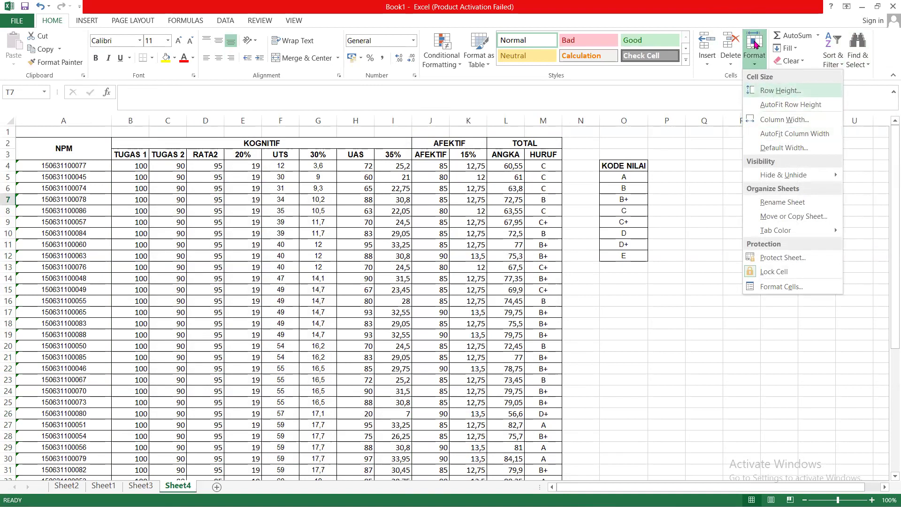
click(758, 69)
click(758, 70)
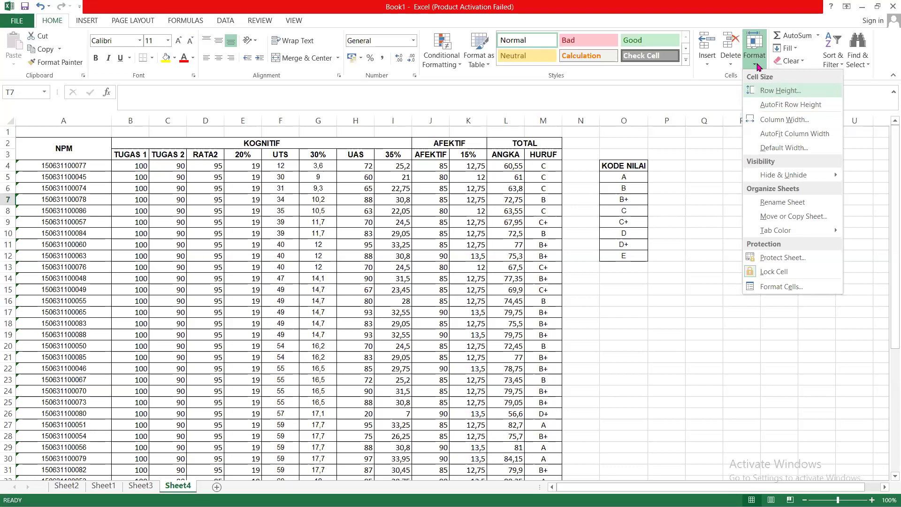
click(801, 91)
click(519, 257)
click(757, 65)
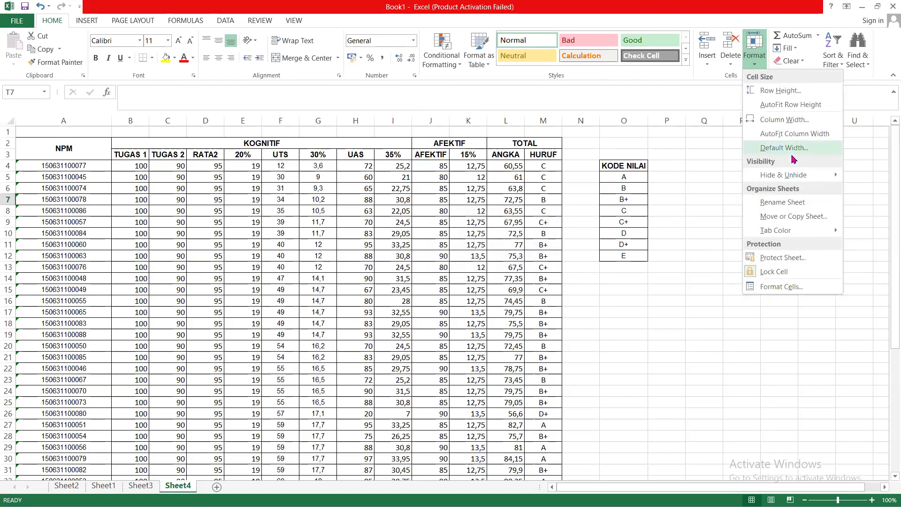
click(793, 121)
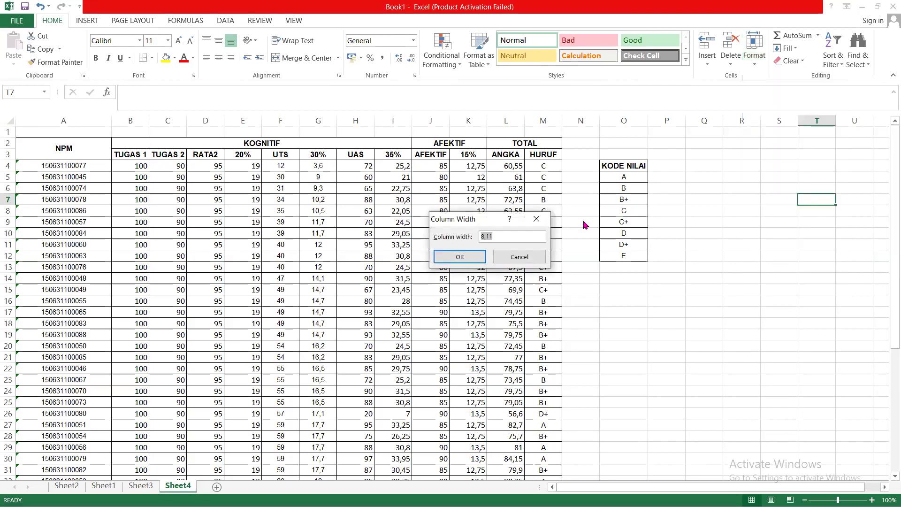
click(519, 258)
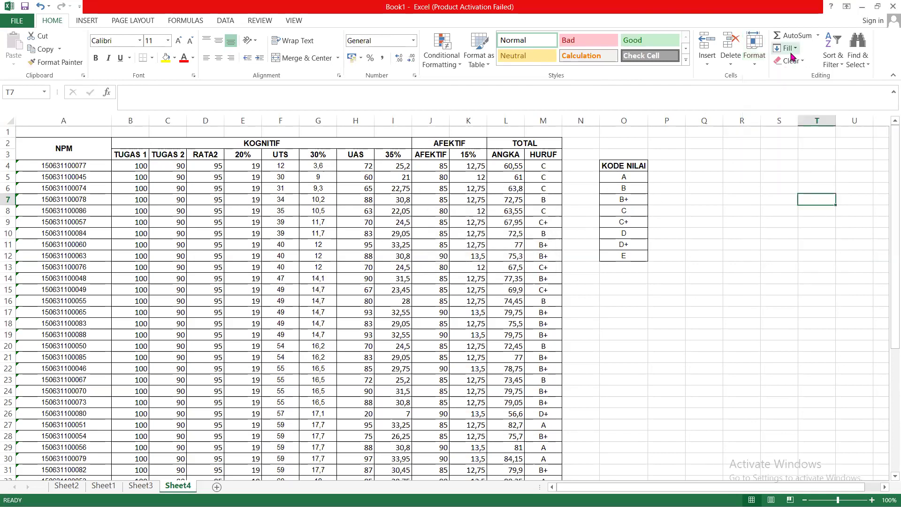
click(761, 69)
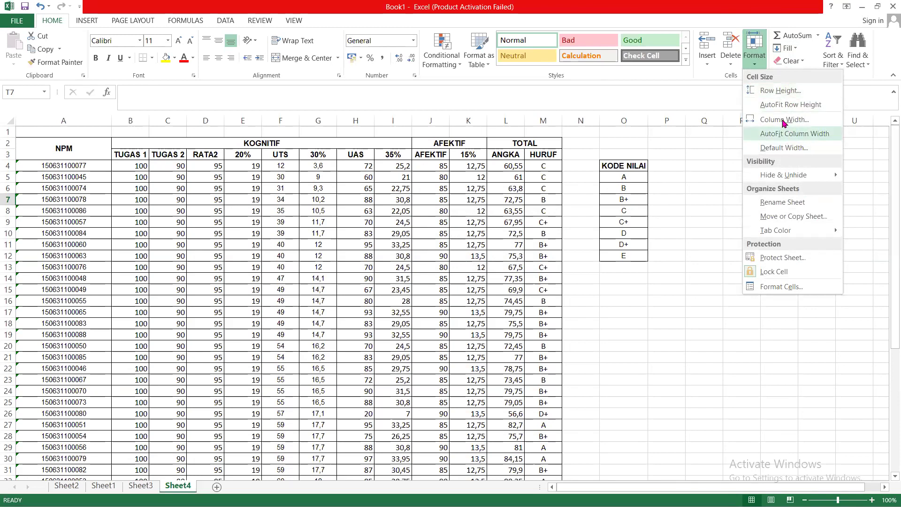
click(684, 158)
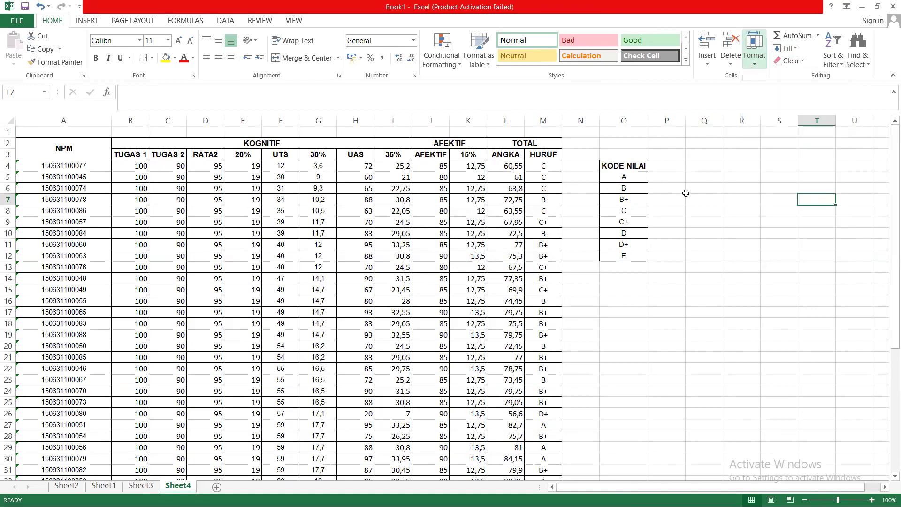
Select all the score rows A4:M46 and set their row height to 18
scroll(12, 168, down, 1)
scroll(12, 168, up, 1)
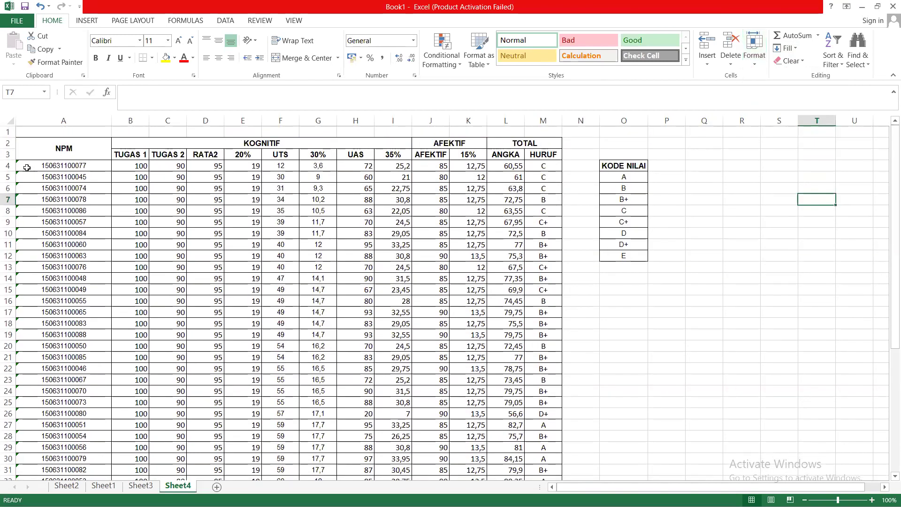
drag(63, 166, 544, 472)
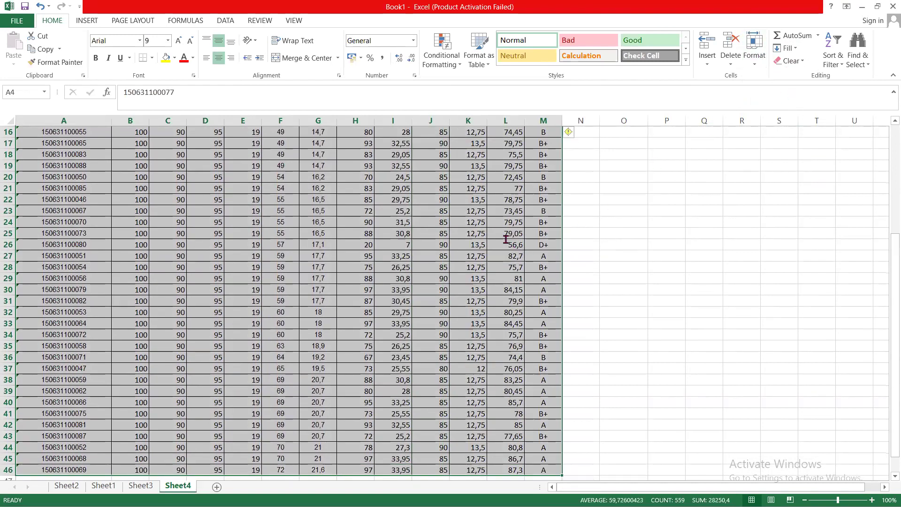
key(alt+h)
key(o)
key(Down)
key(Return)
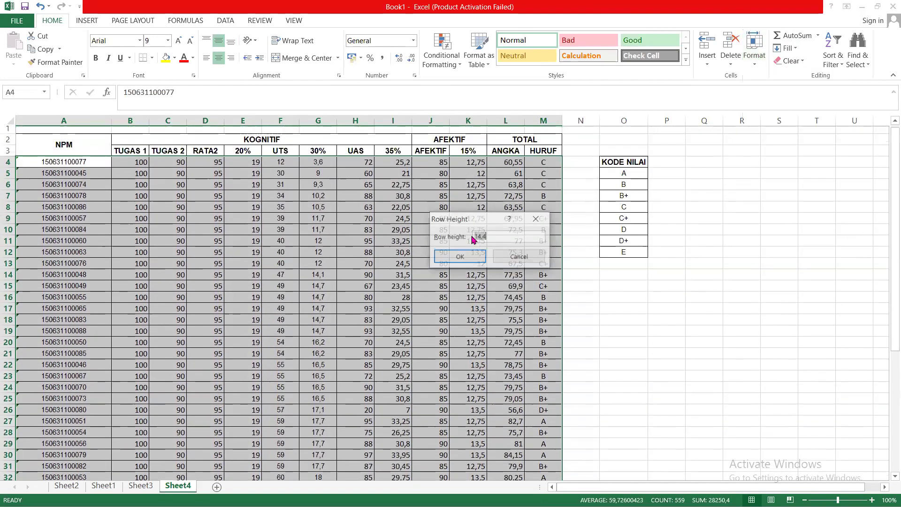
text(18)
key(Return)
scroll(632, 259, down, 3)
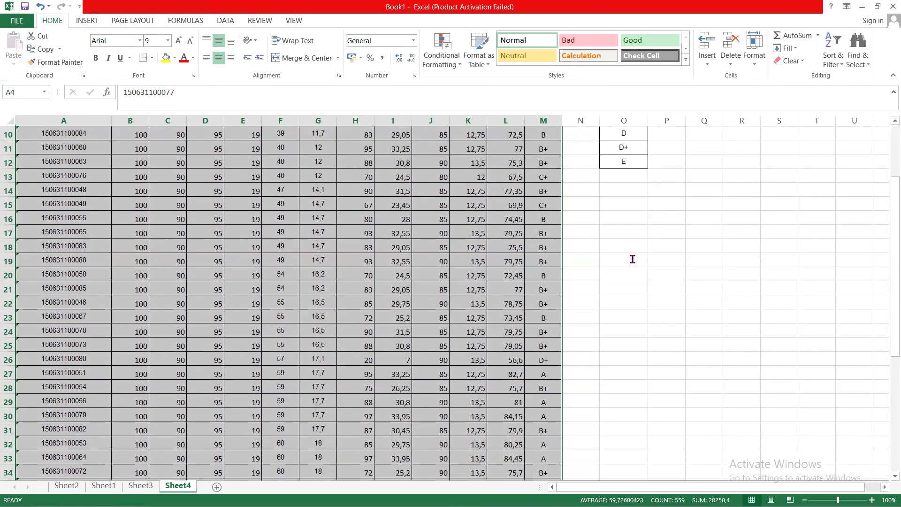
scroll(632, 258, up, 3)
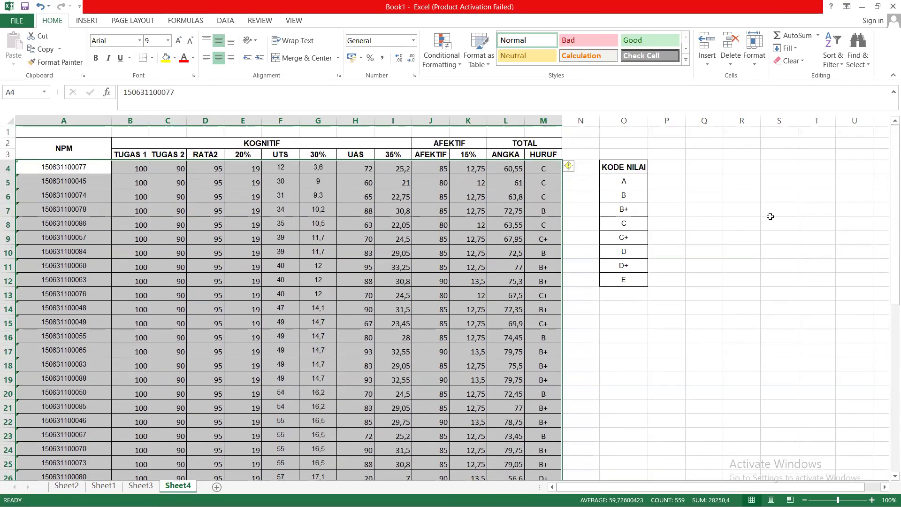
Undo the row height change on the score rows and select the merged KOGNITIF header
click(742, 230)
key(ctrl+z)
click(766, 195)
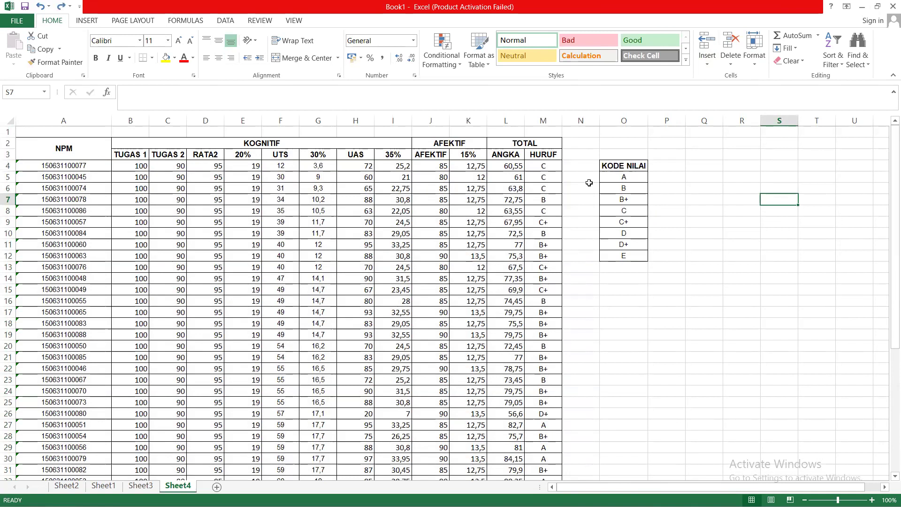
drag(312, 146, 338, 139)
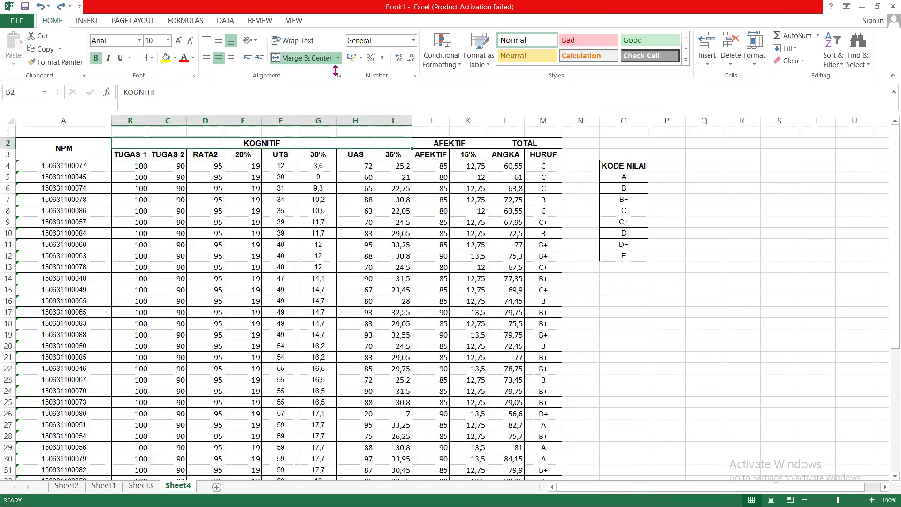
Enter a long unbroken string of the letter a in cell O14, below the KODE NILAI list
click(624, 278)
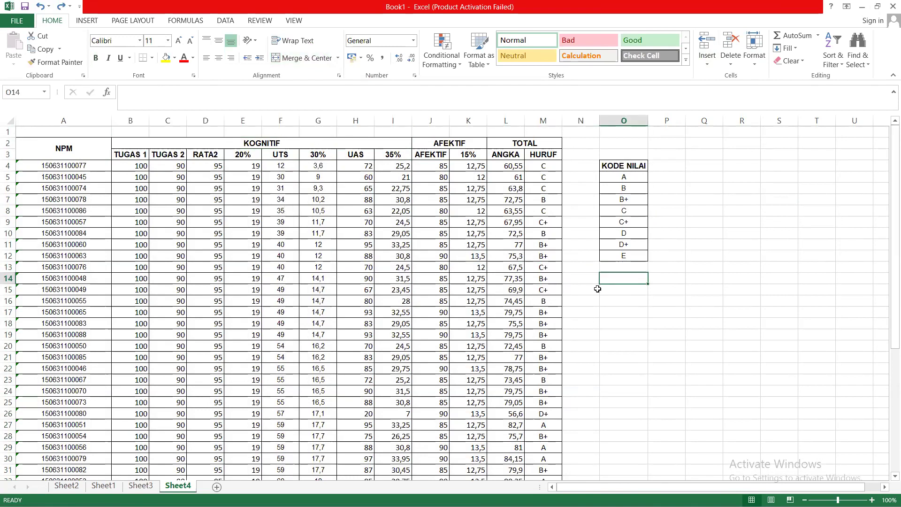
text(aaaaaaaaaaaaa)
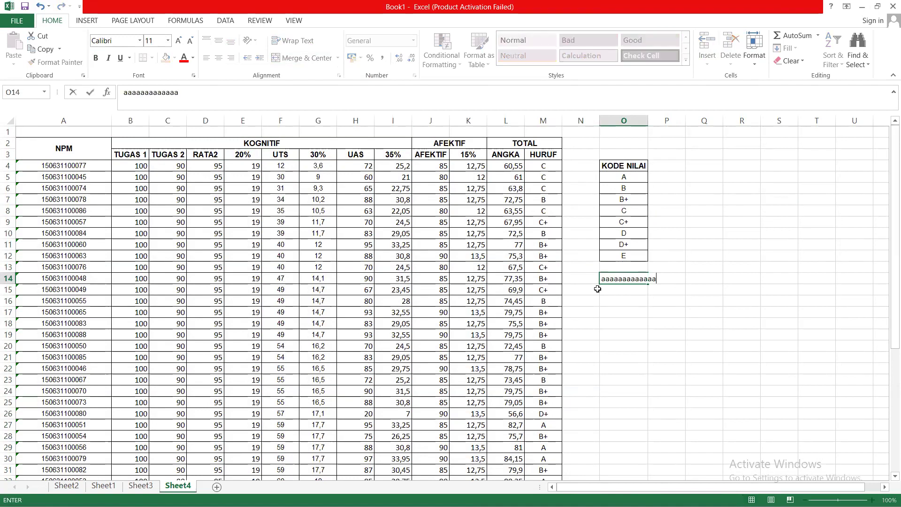
text(aaaaaaaaaaaaaaaaaaaaaaaaaaaaaaaaaaaaaaaaaaaaaaaaaaaaaaaaaaaaaaaaaaaaaaaaaaaaaaaaaaaaaa)
key(Return)
Try wrapping the long text in cell O14, and undo the wrapping
click(628, 278)
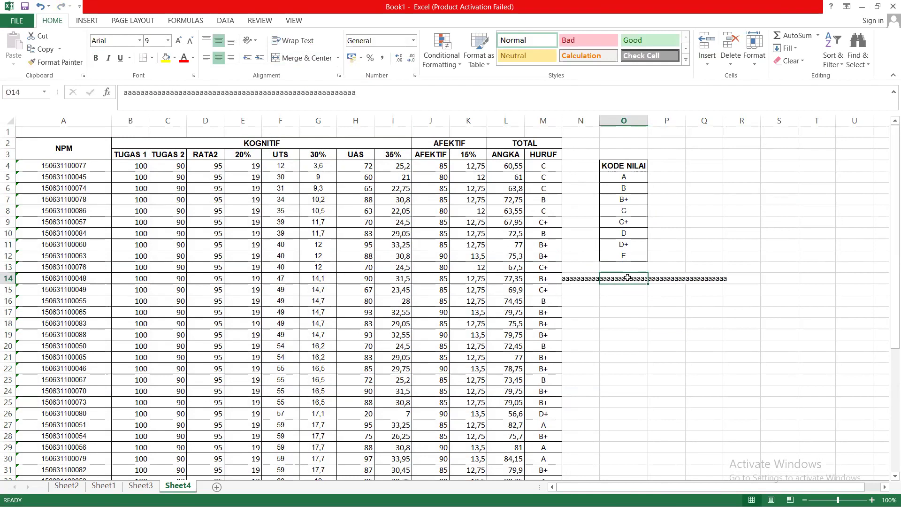
click(294, 41)
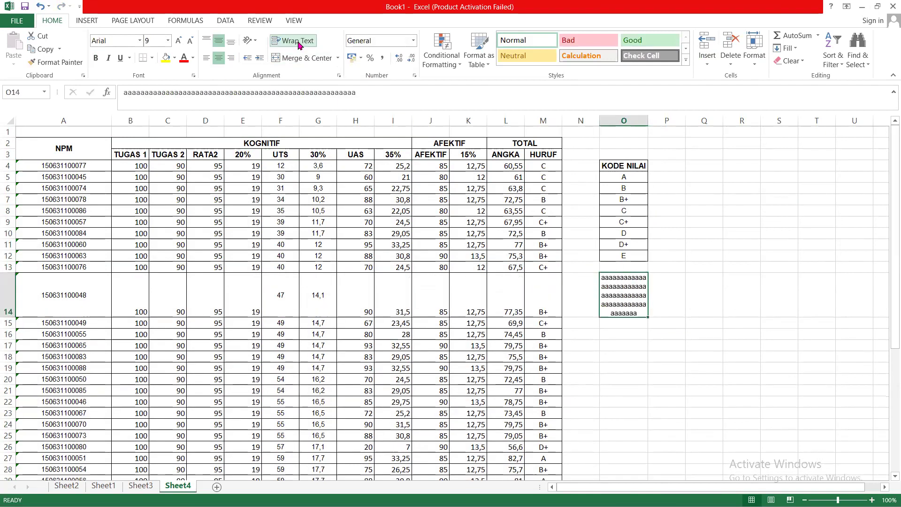
click(662, 349)
click(636, 294)
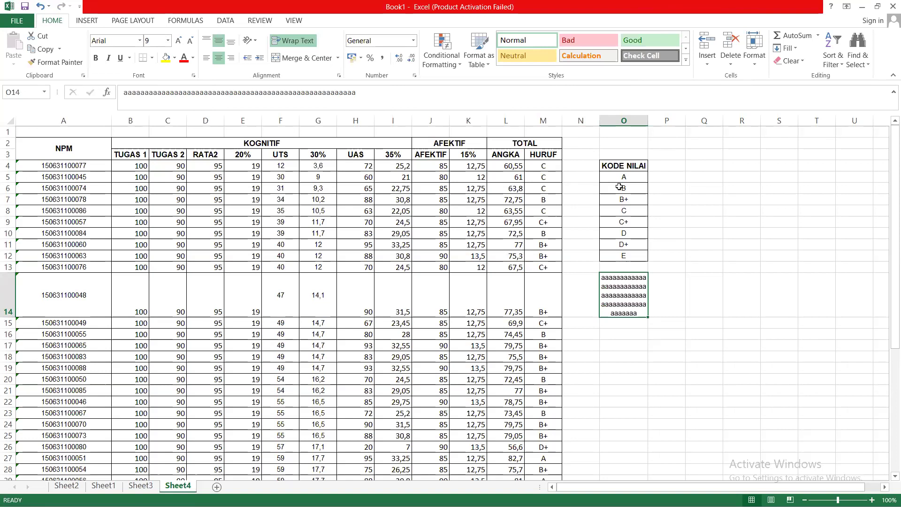
key(ctrl+z)
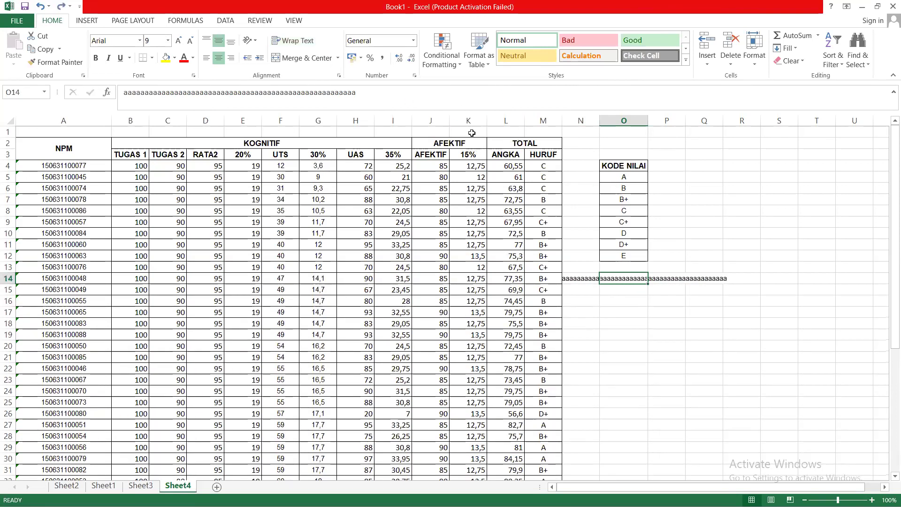
View the text orientation options and apply Angle Counterclockwise to the NPM entry in cell A5
click(258, 44)
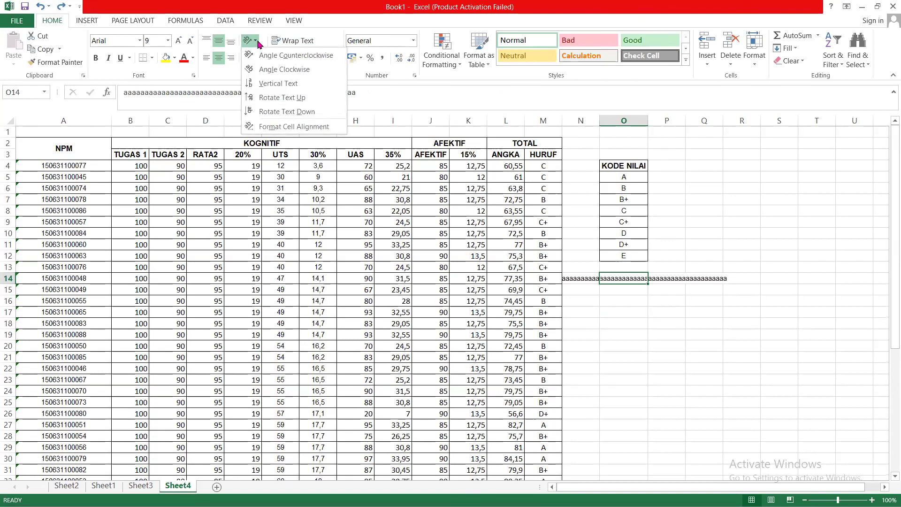
click(257, 44)
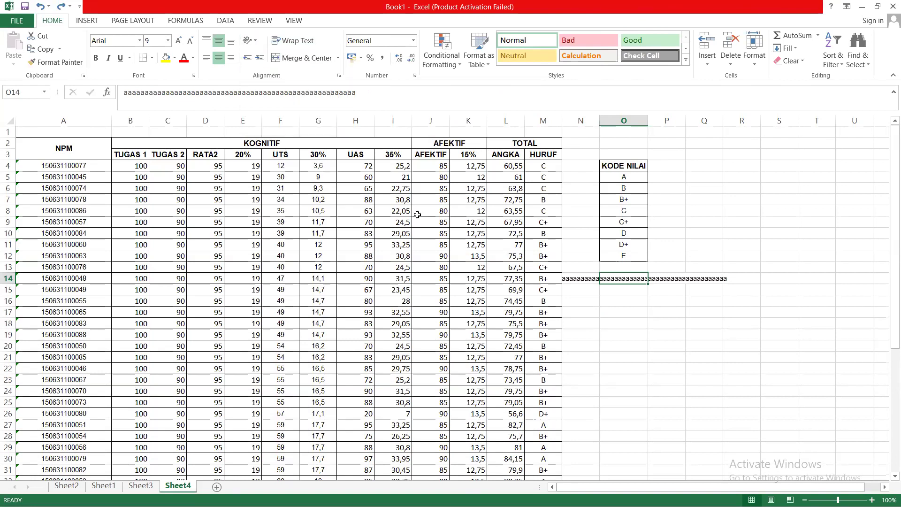
click(254, 43)
click(66, 175)
click(68, 176)
click(256, 41)
click(265, 56)
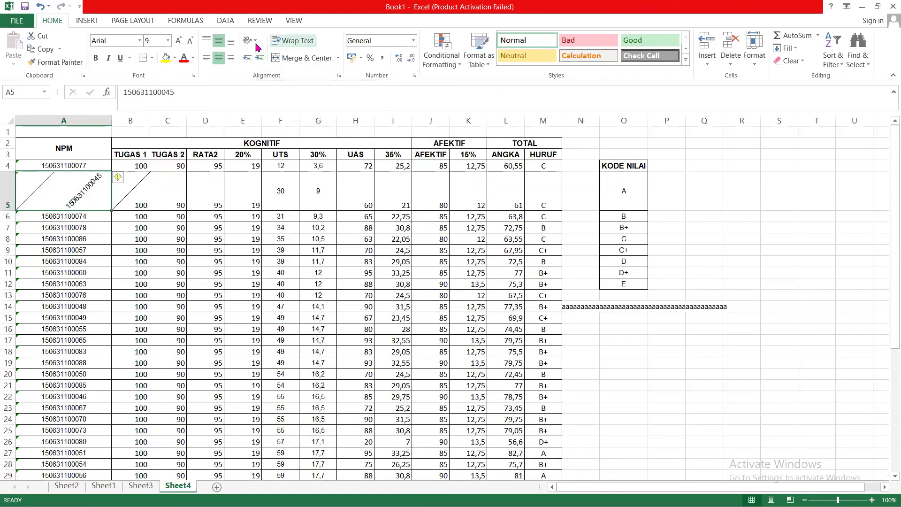
Apply Vertical Text to cell A5, and undo both of its orientation changes
click(253, 42)
click(272, 84)
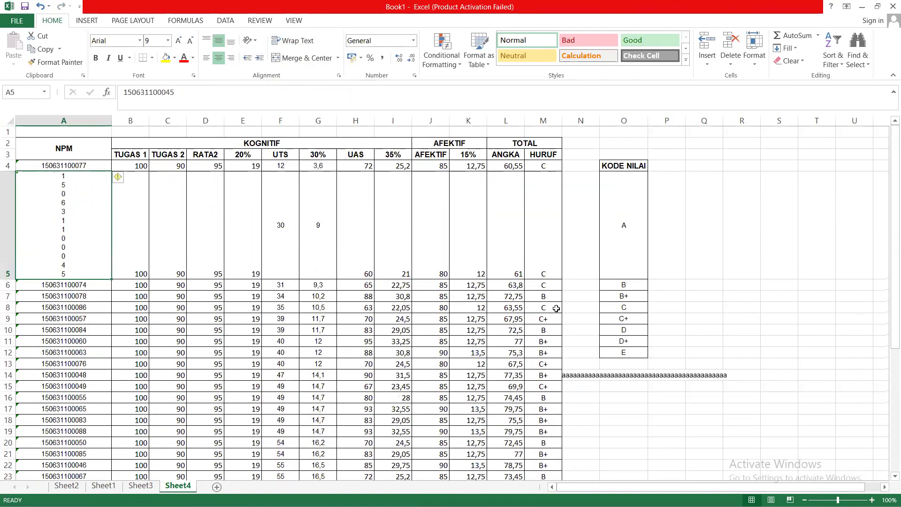
key(ctrl+z)
key(ctrl+z)
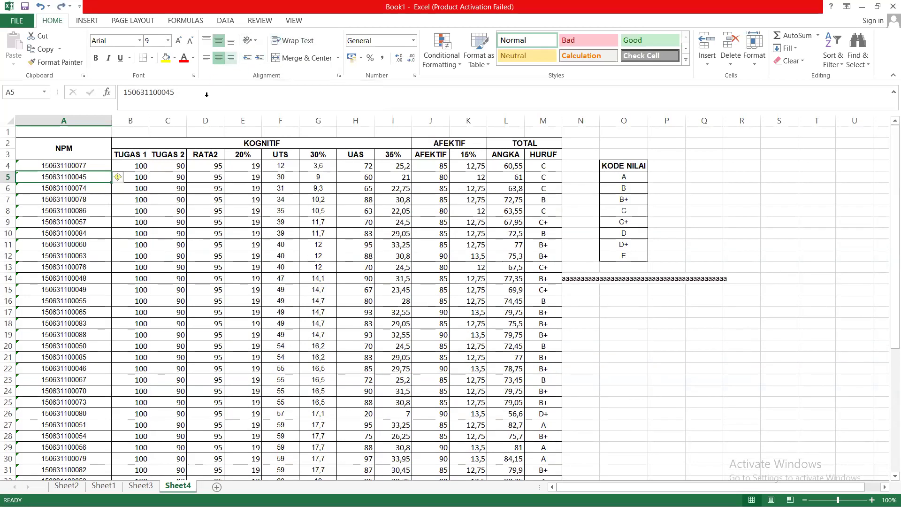
Clear the long string of the letter a from cell O14
click(743, 222)
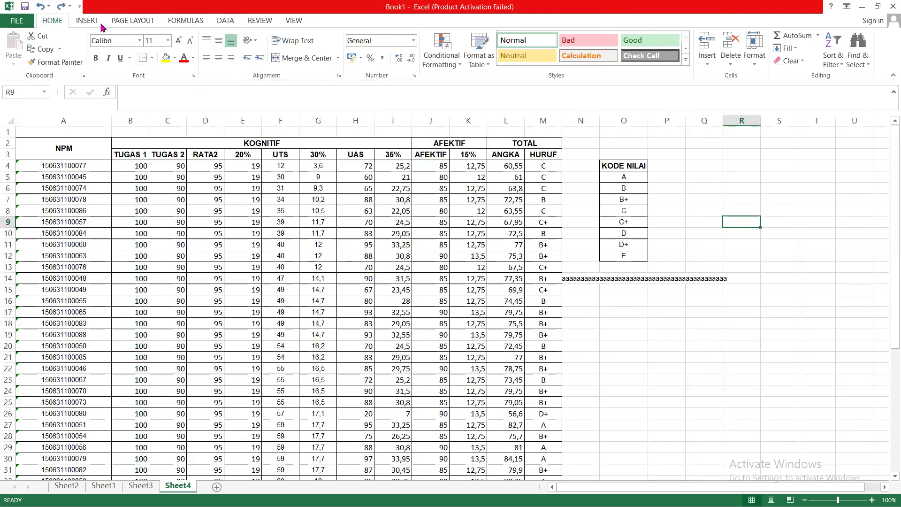
click(85, 23)
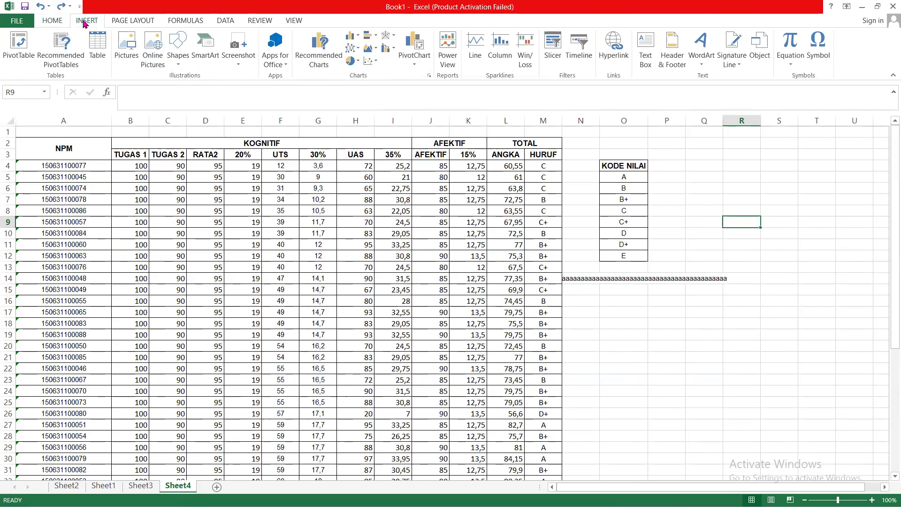
click(622, 280)
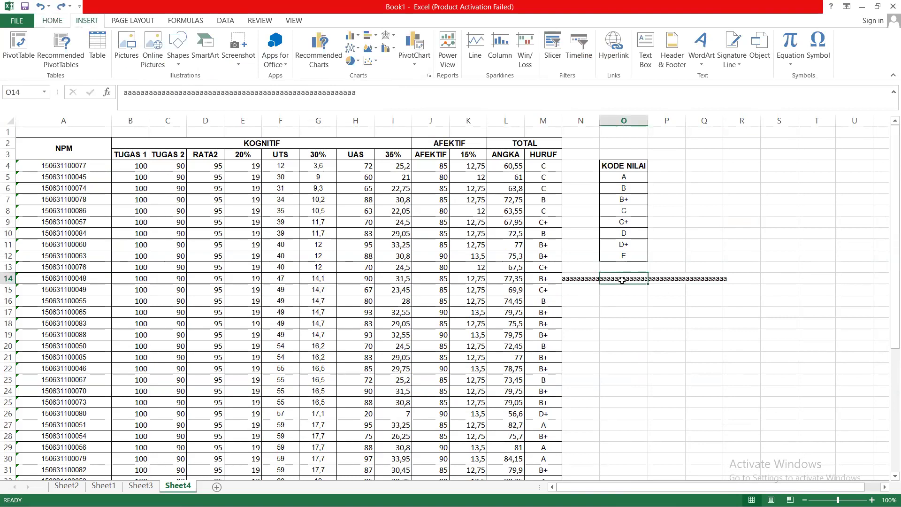
key(Delete)
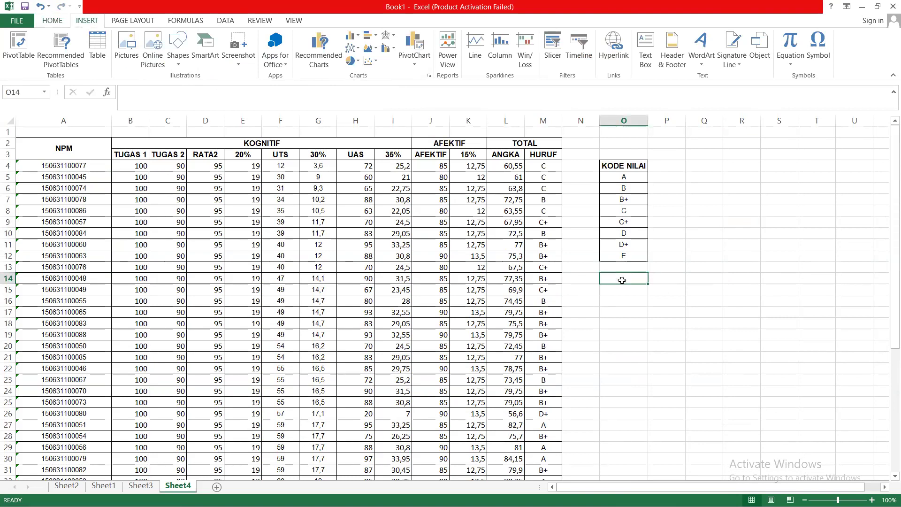
Insert the Area of Circle equation and place it below the KODE NILAI list, around cell O16
click(704, 266)
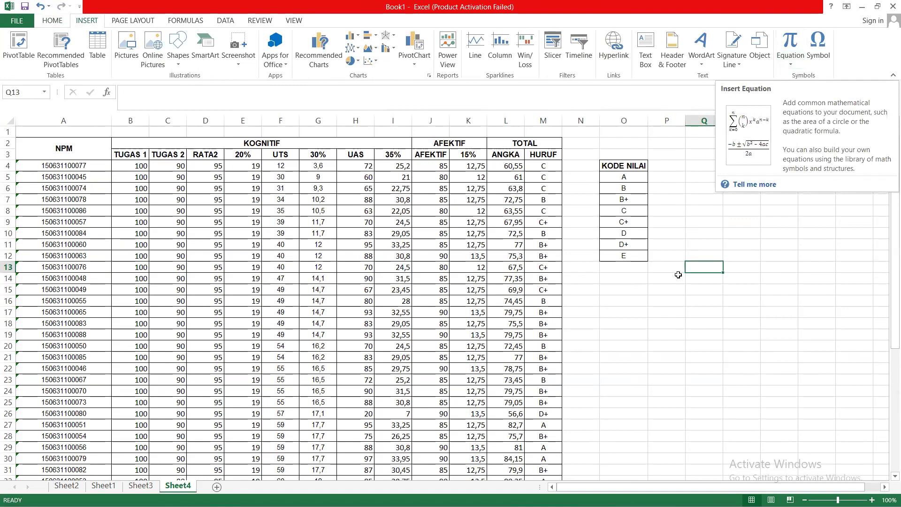
click(643, 287)
click(796, 68)
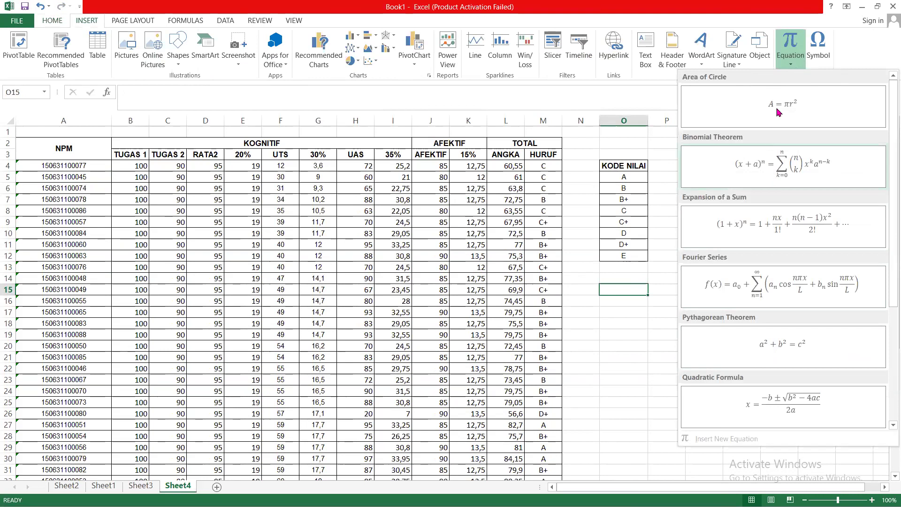
key(Escape)
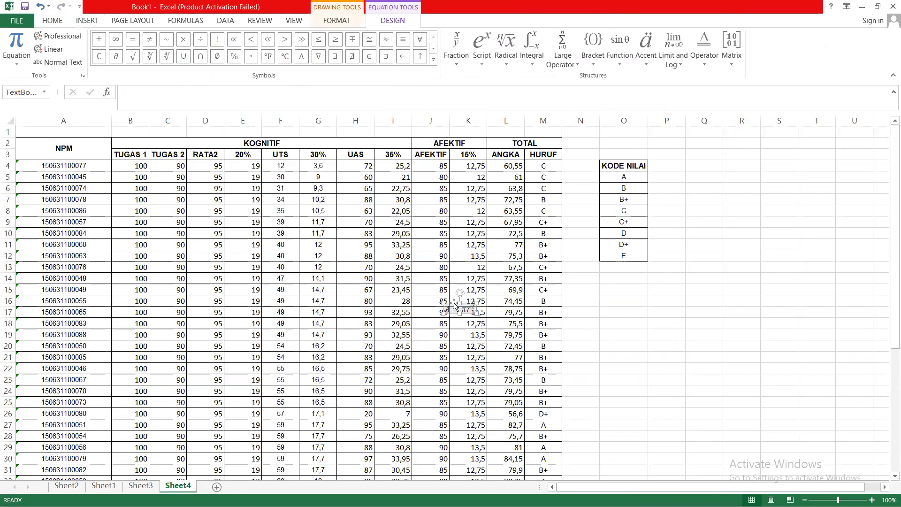
drag(659, 281, 637, 299)
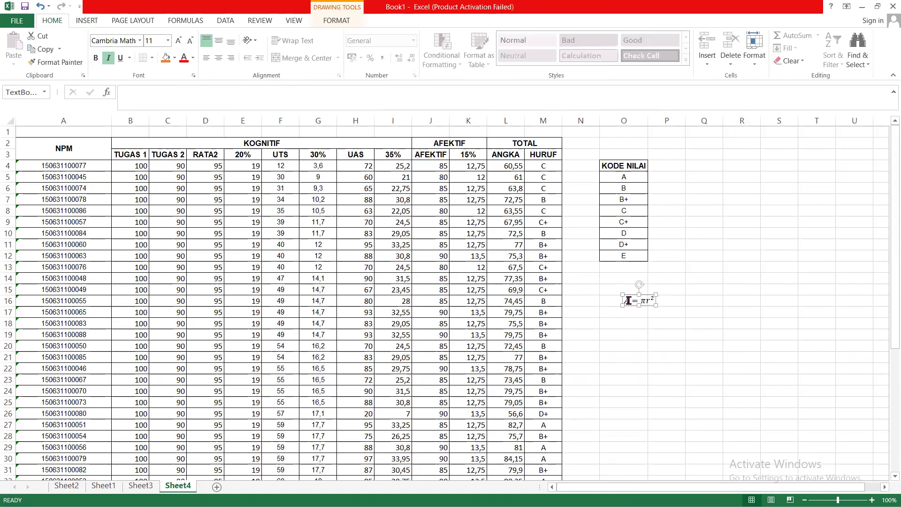
Add an empty stacked fraction to the equation and delete the A = πr² expression beside it
click(629, 299)
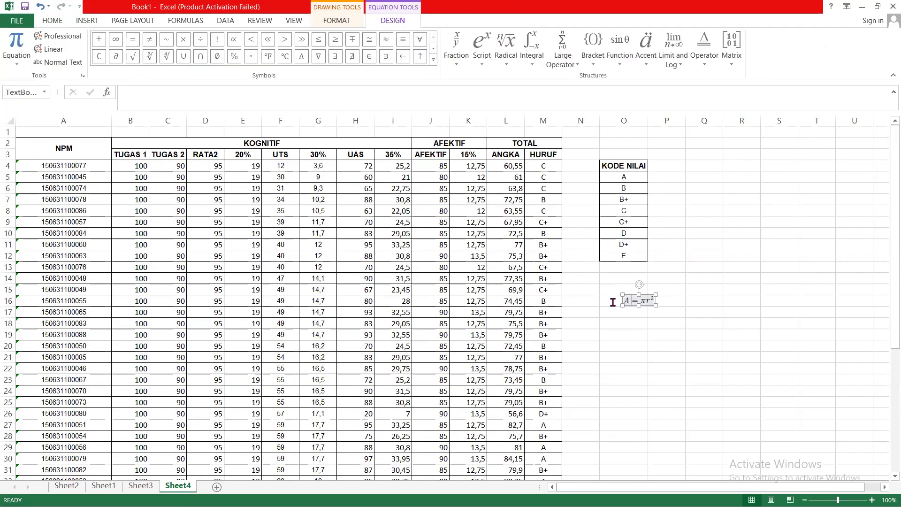
drag(612, 302, 657, 301)
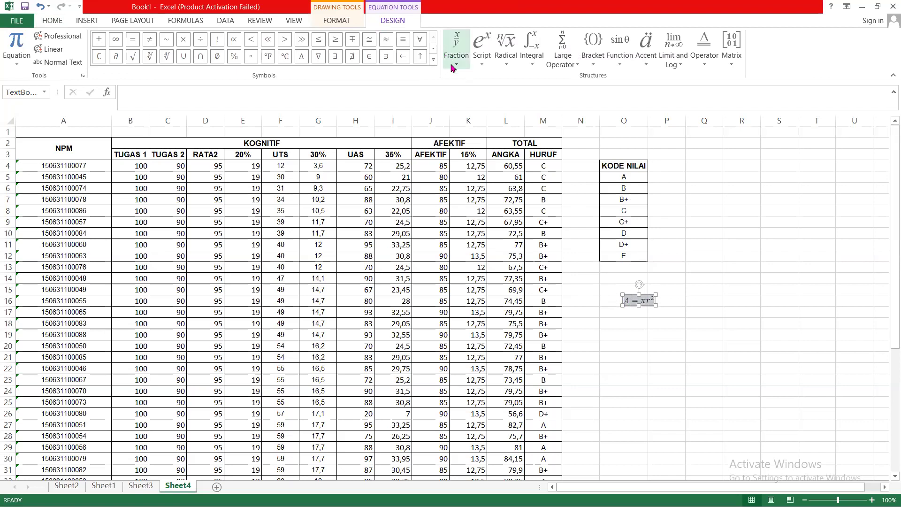
click(452, 67)
click(469, 114)
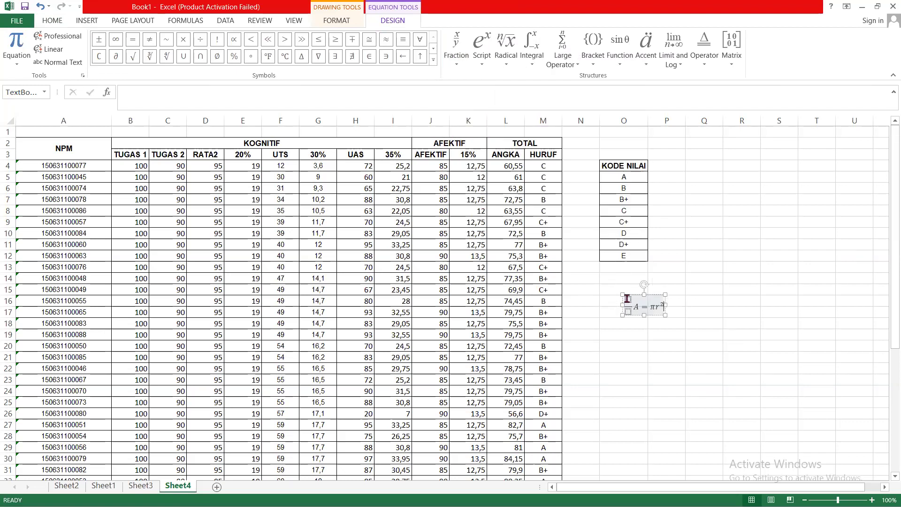
mouse_move(633, 307)
mouse_down()
mouse_move(656, 307)
mouse_move(635, 309)
mouse_up()
click(662, 307)
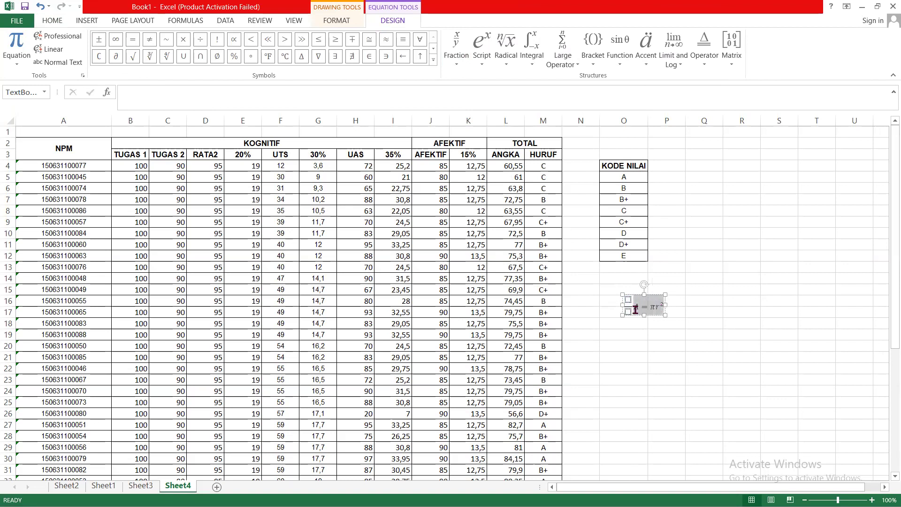
key(Delete)
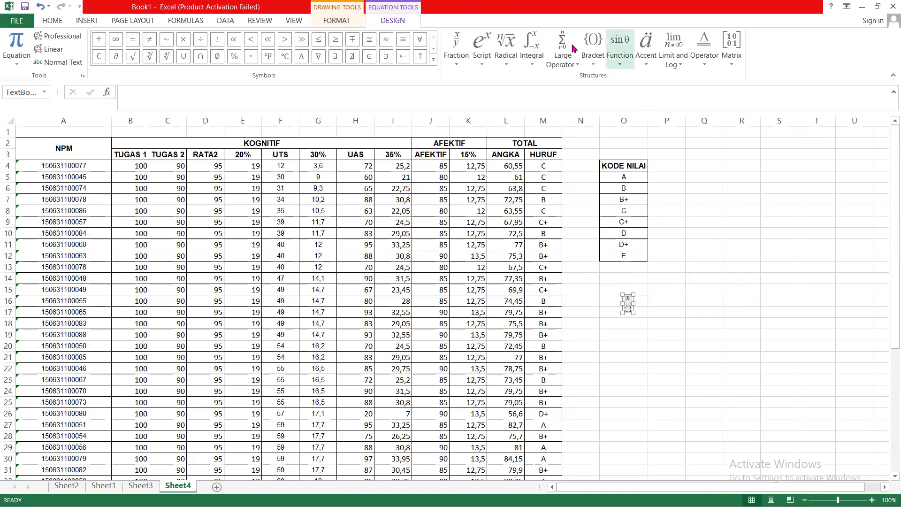
Fill the fraction with x squared, using a superscript, in the numerator and 2 in the denominator
click(487, 61)
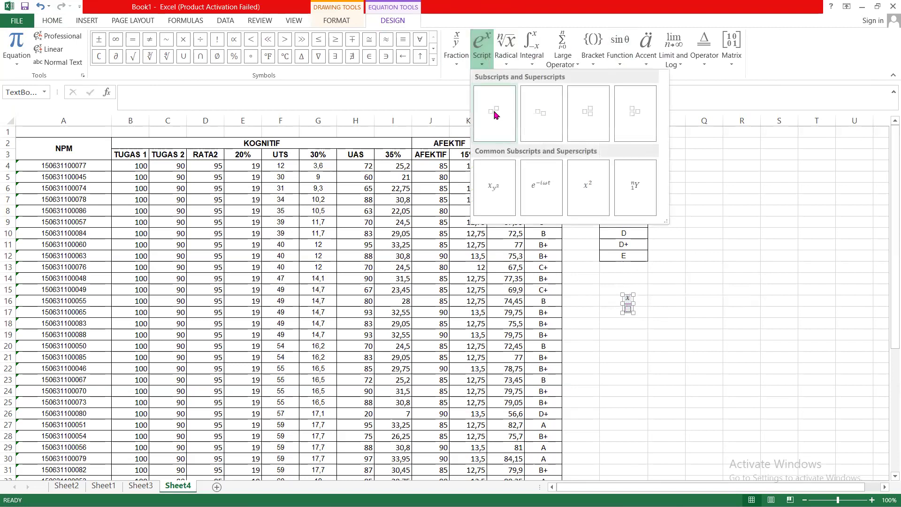
click(495, 118)
text(x)
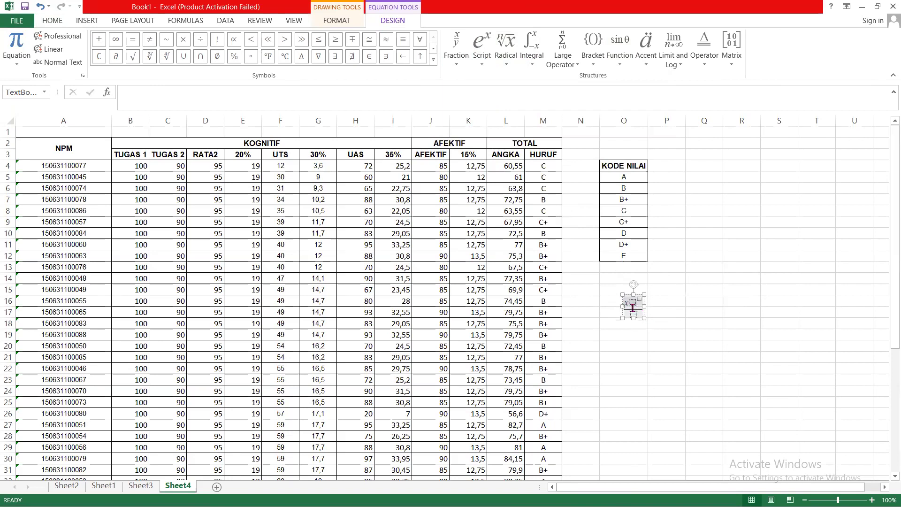
key(BackSpace)
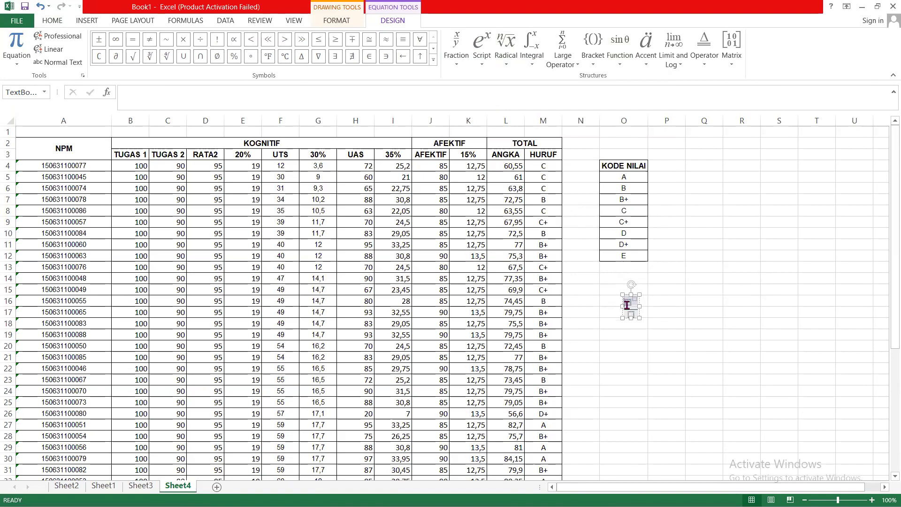
text(/)
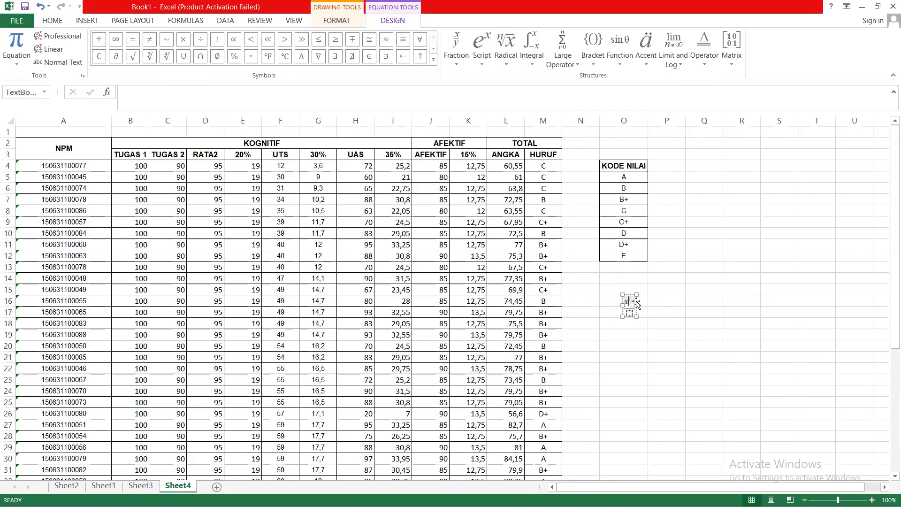
click(630, 316)
text(2/)
text(2)
click(667, 301)
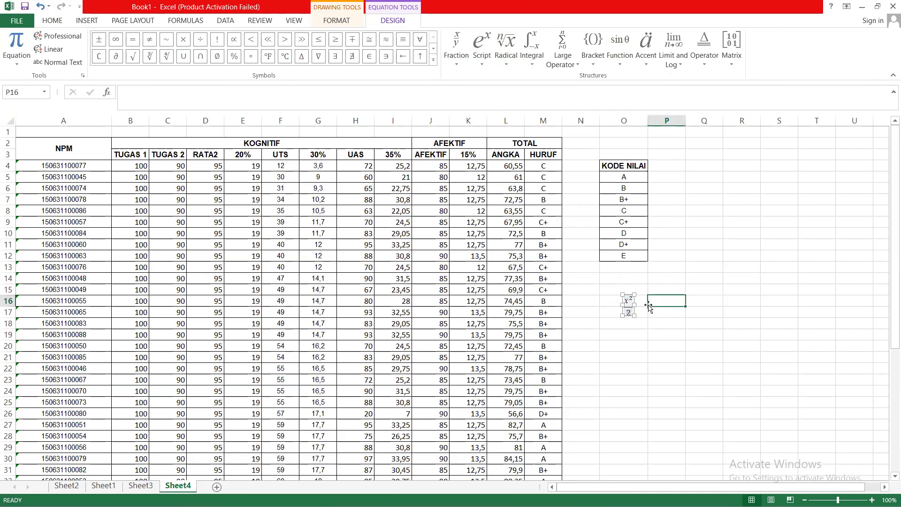
Move the x²/2 equation down to around cells O18 and O19
click(634, 328)
click(632, 303)
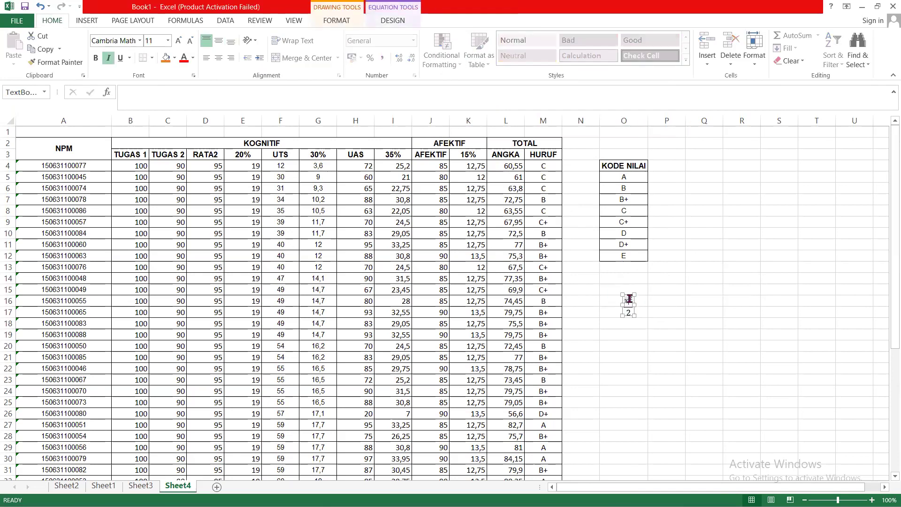
drag(635, 300, 631, 323)
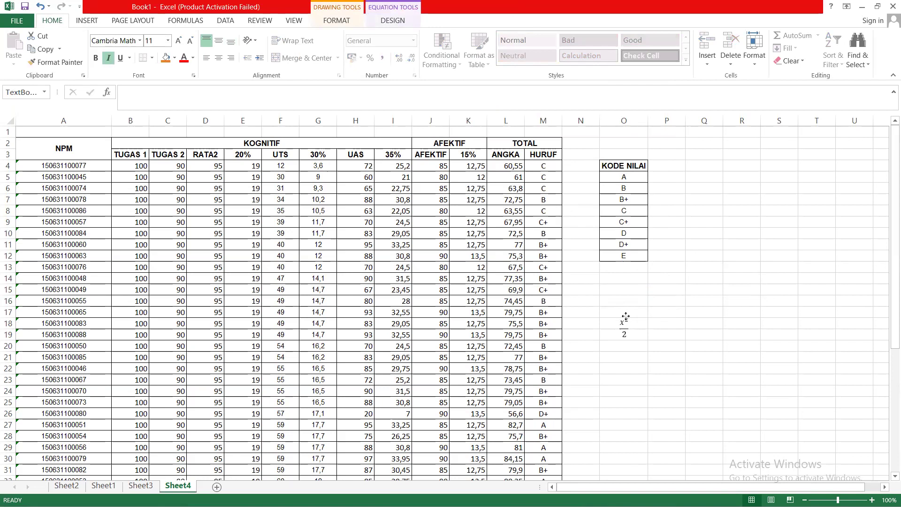
click(757, 254)
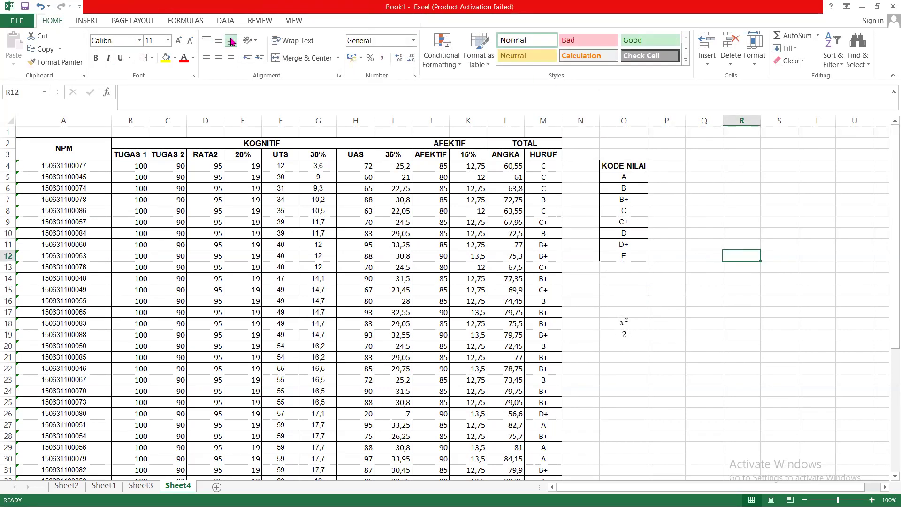
View the page setup options for the sheet, including margins and print area
click(133, 20)
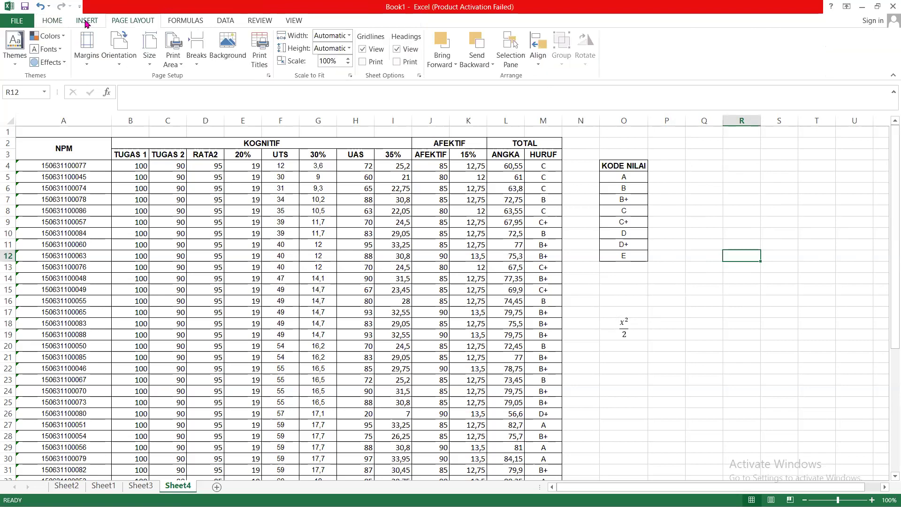
click(86, 22)
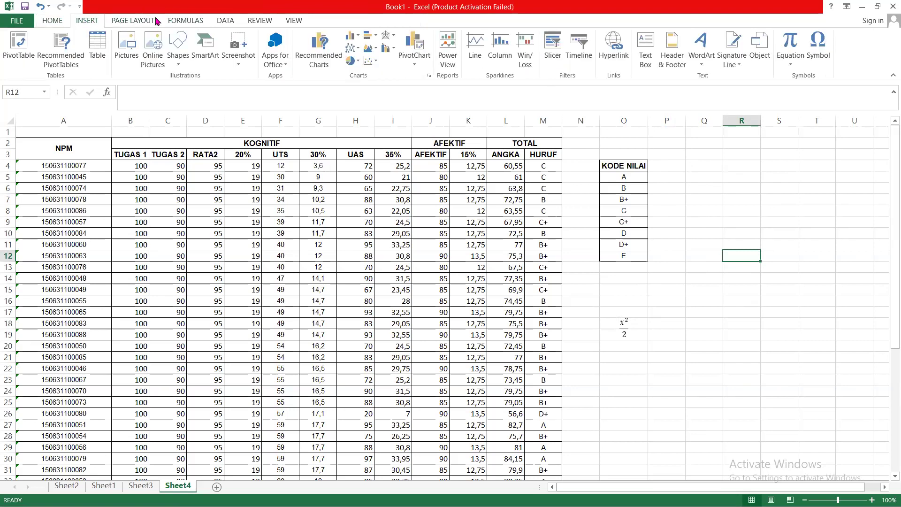
click(156, 22)
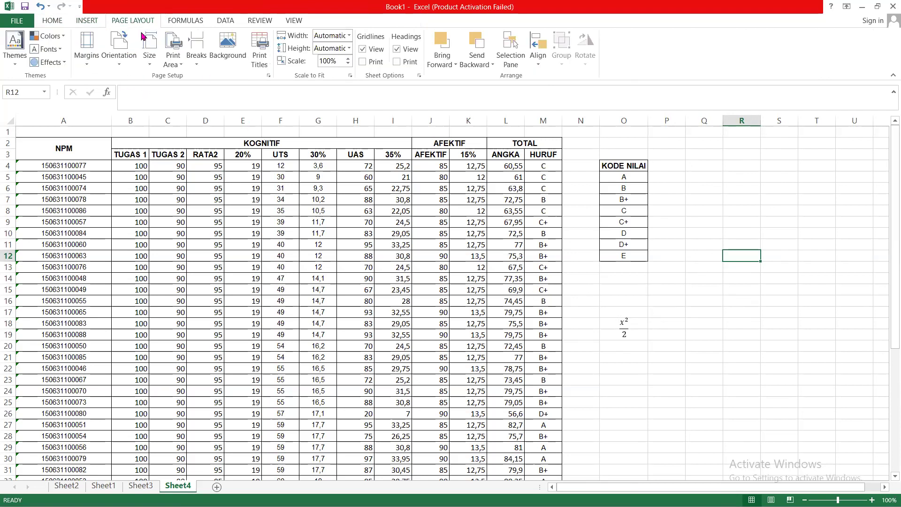
click(95, 69)
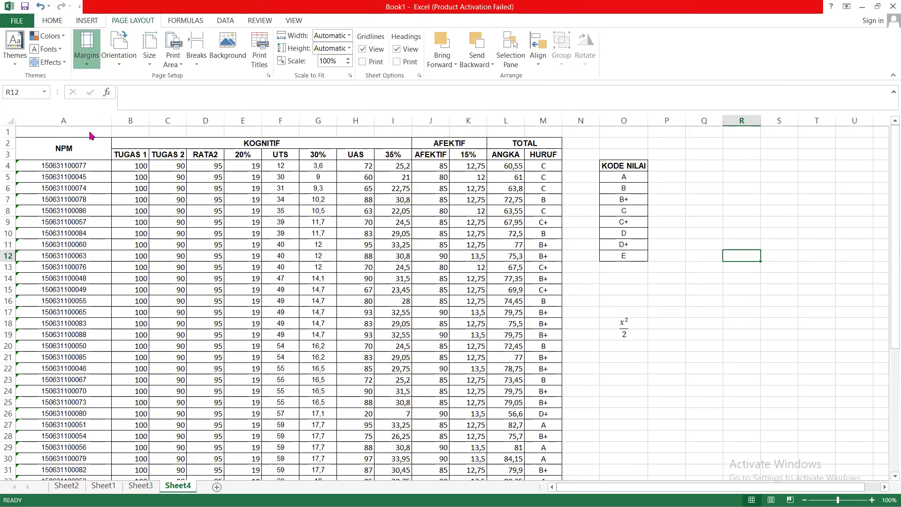
click(225, 13)
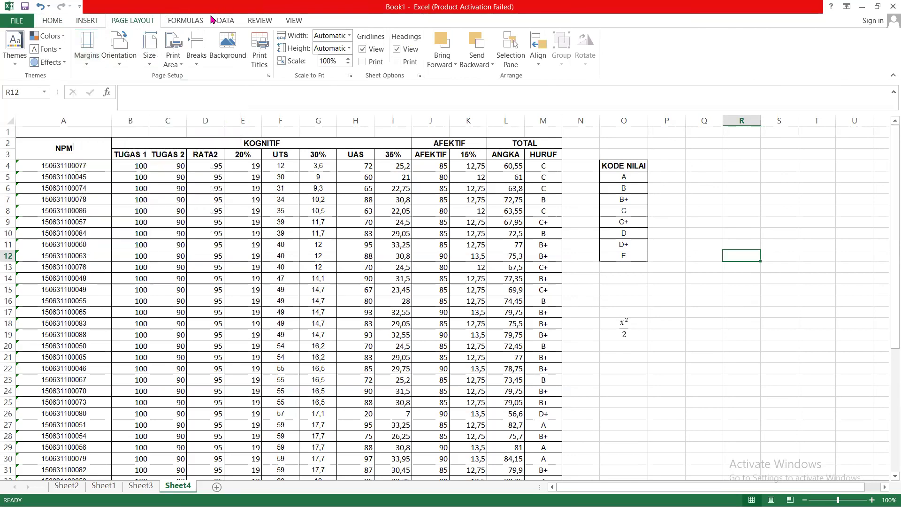
click(181, 70)
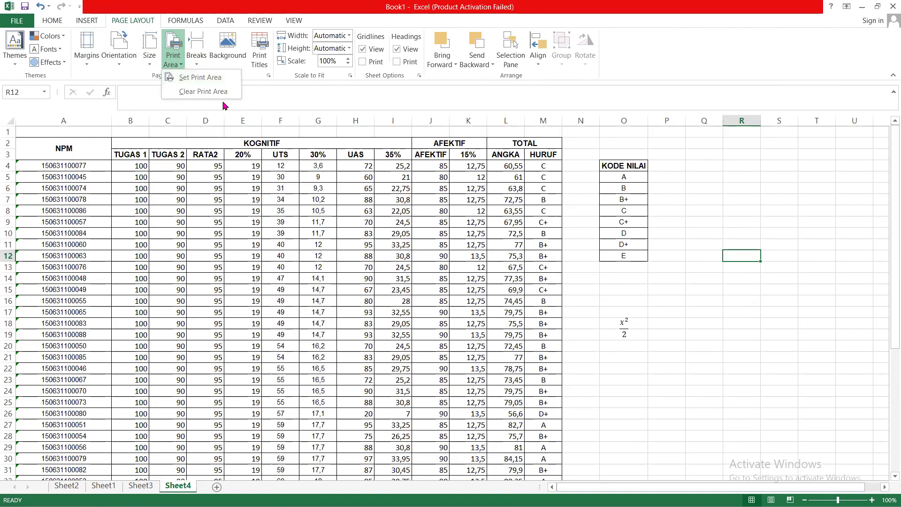
click(94, 151)
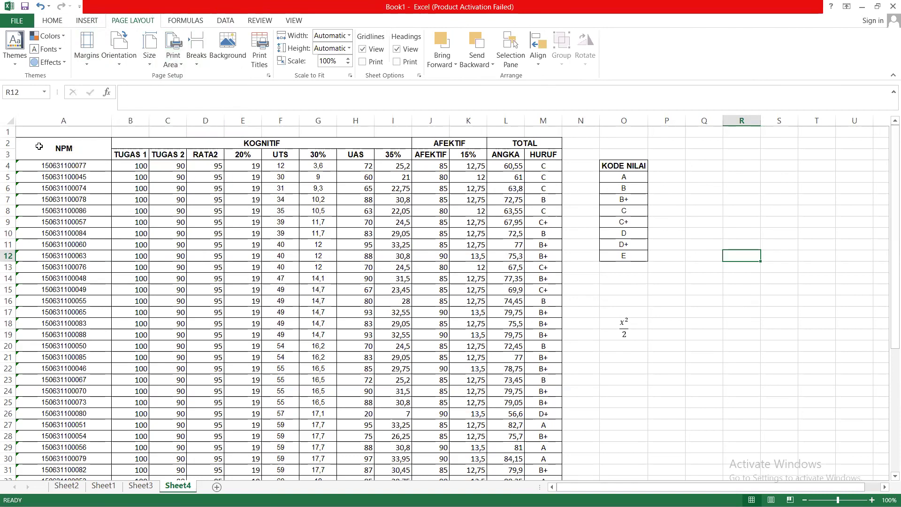
Set the score table range A2:M21 as the print area
drag(22, 144, 523, 358)
scroll(684, 276, down, 1)
scroll(333, 249, up, 1)
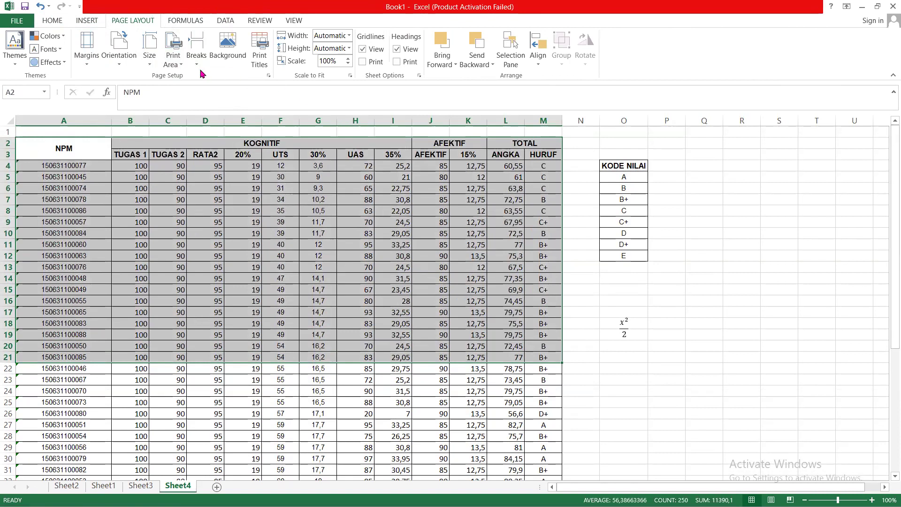
click(174, 60)
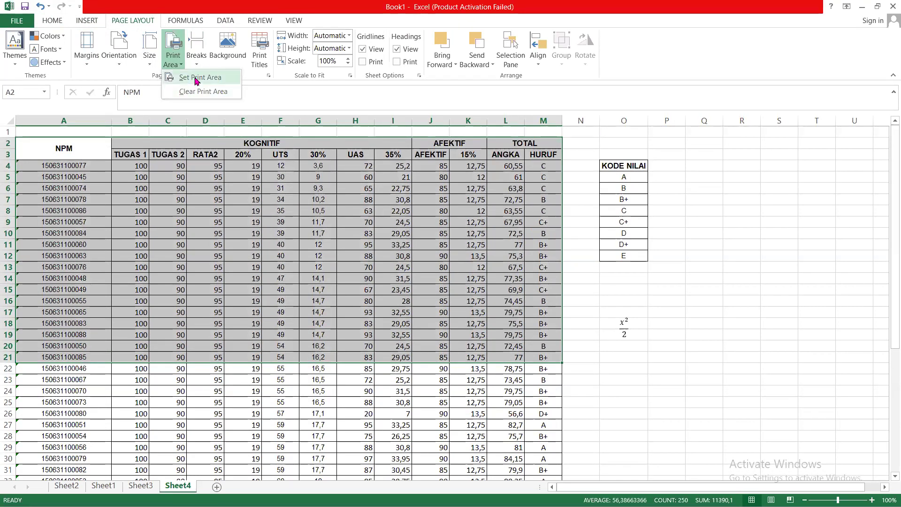
click(197, 78)
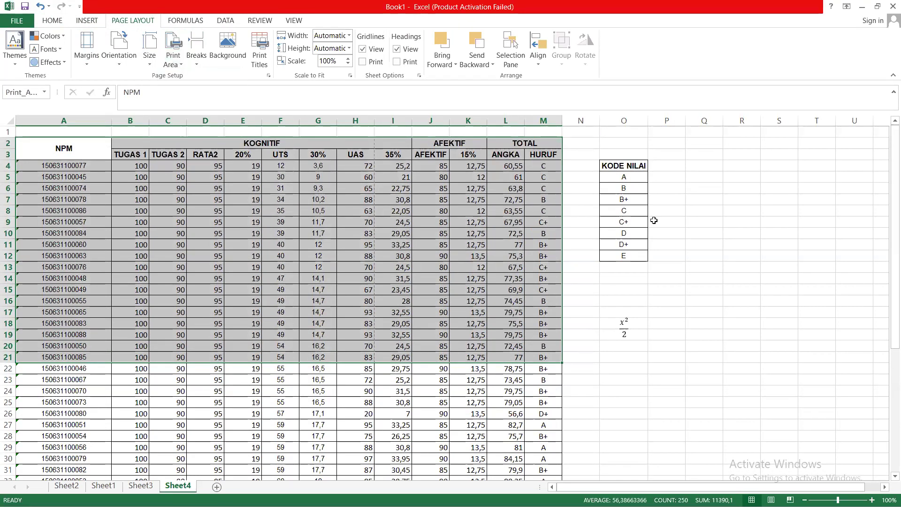
Check the print area in the print preview, paging through it, and return to the worksheet
scroll(587, 276, down, 1)
scroll(584, 278, up, 1)
key(ctrl+p)
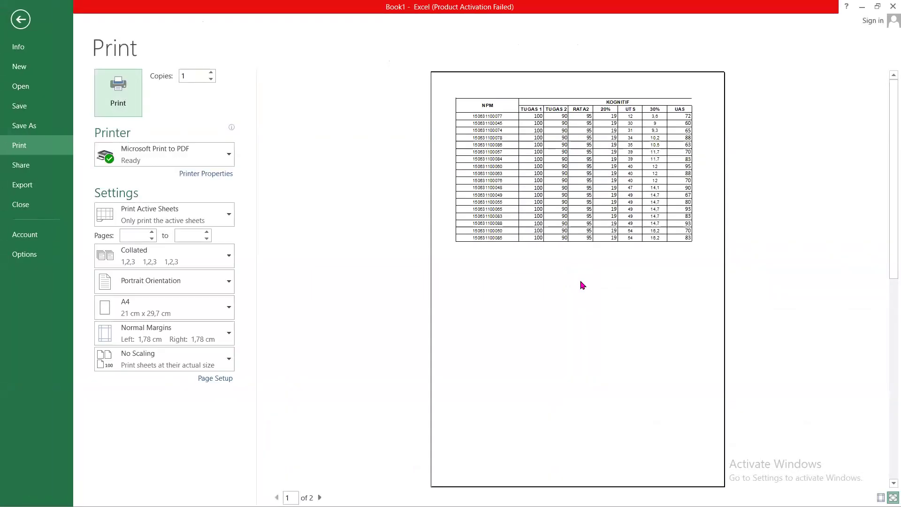
scroll(462, 283, down, 1)
scroll(461, 282, up, 1)
click(27, 18)
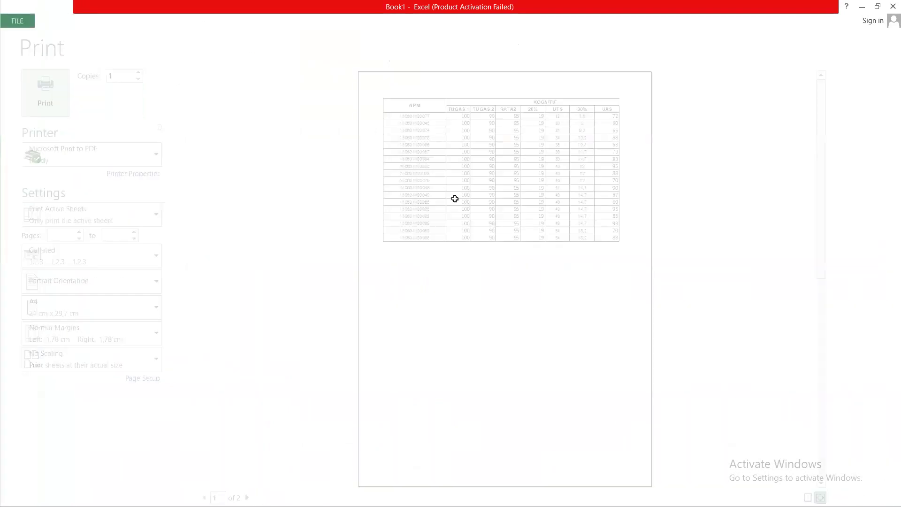
click(666, 287)
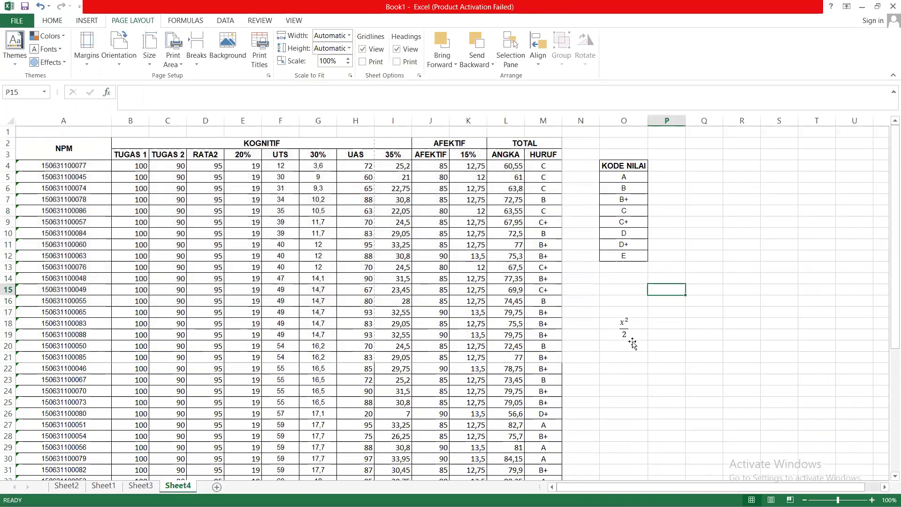
click(632, 346)
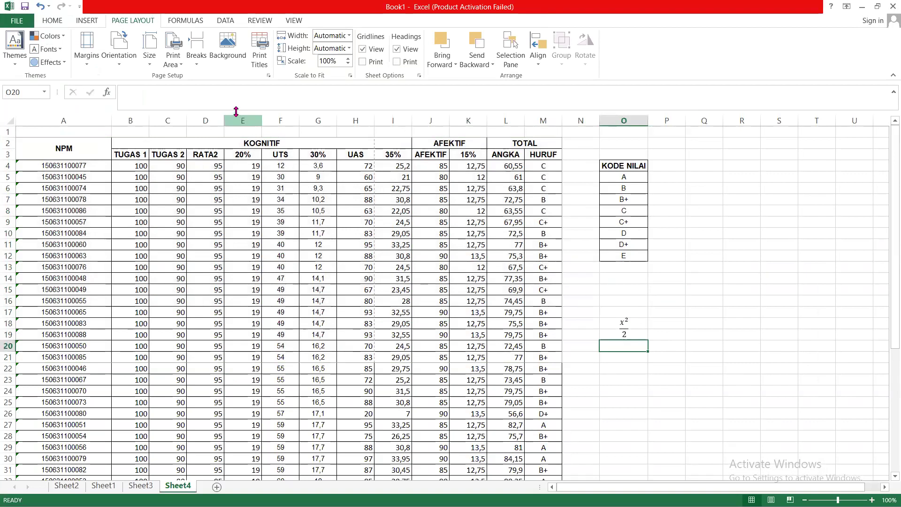
View the page break options and the background picture dialog, close it without inserting a picture, and display the formula commands
click(200, 61)
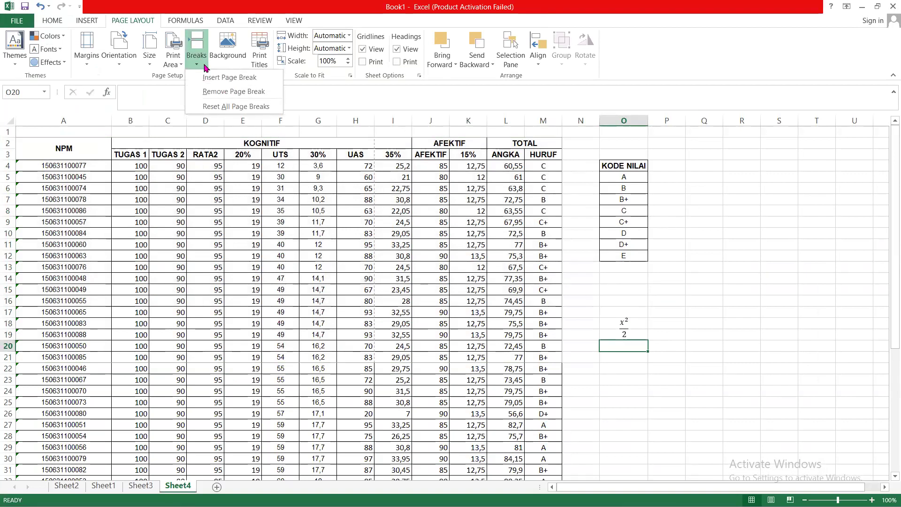
click(230, 66)
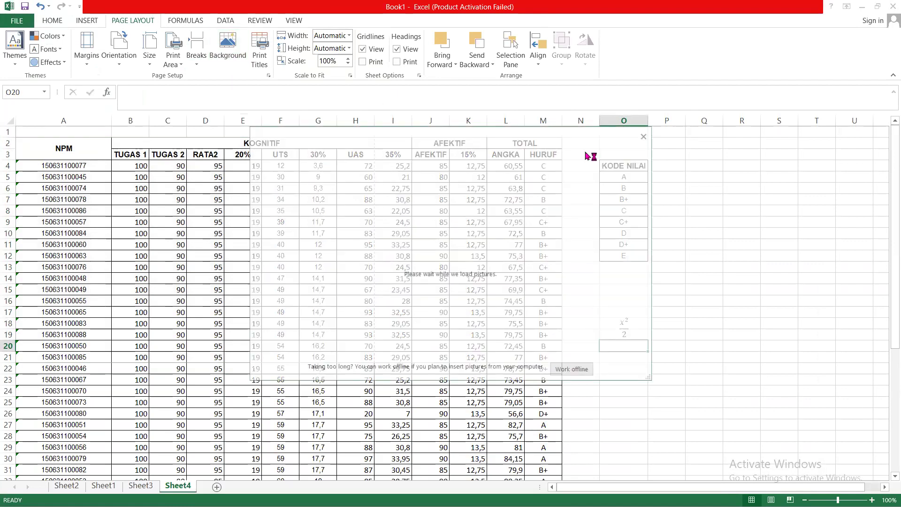
click(651, 135)
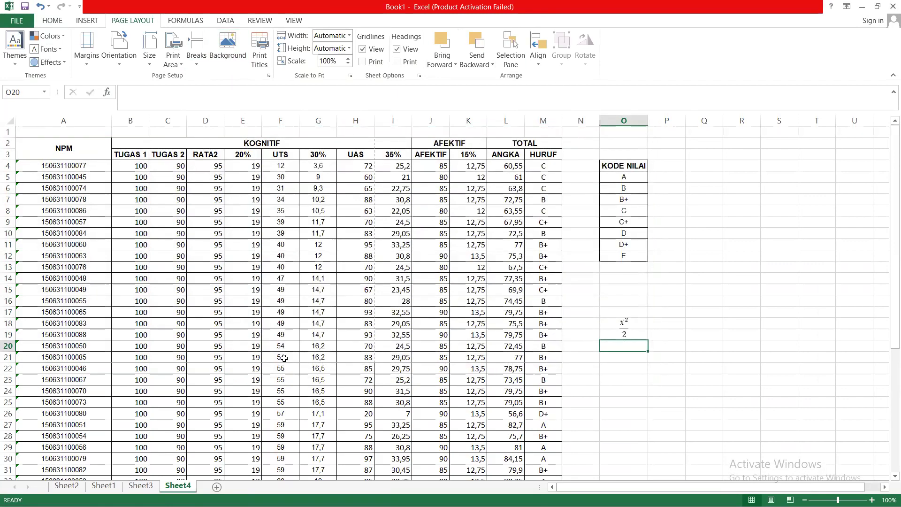
click(191, 20)
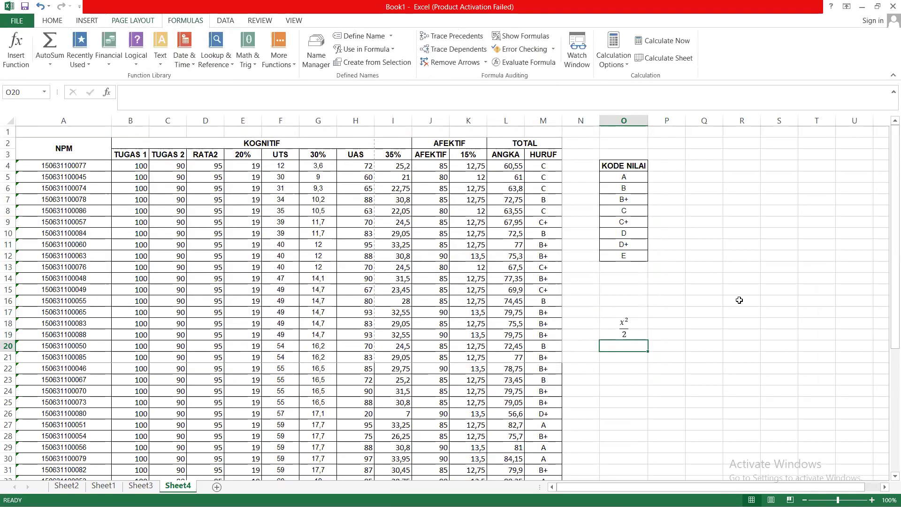
Delete the x²/2 equation beside the score table and switch to the PowerPoint slide show
click(691, 346)
click(624, 323)
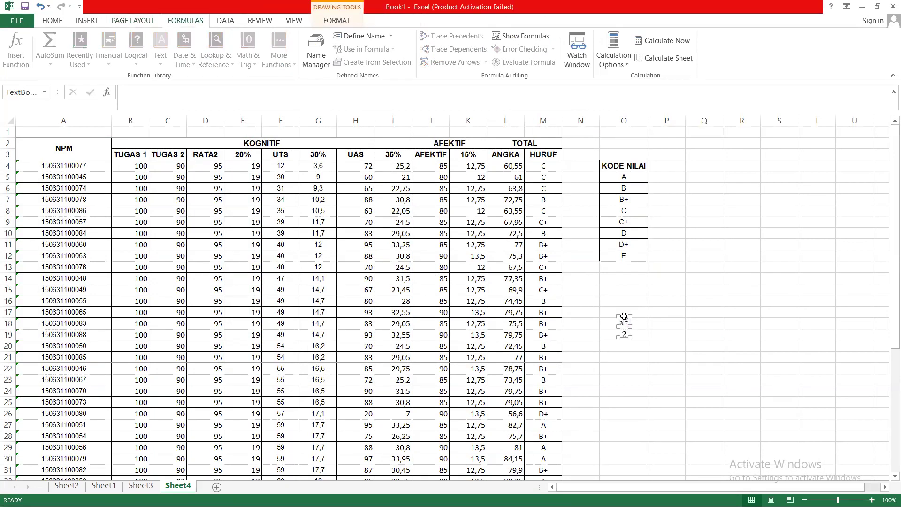
key(Delete)
key(alt+Tab)
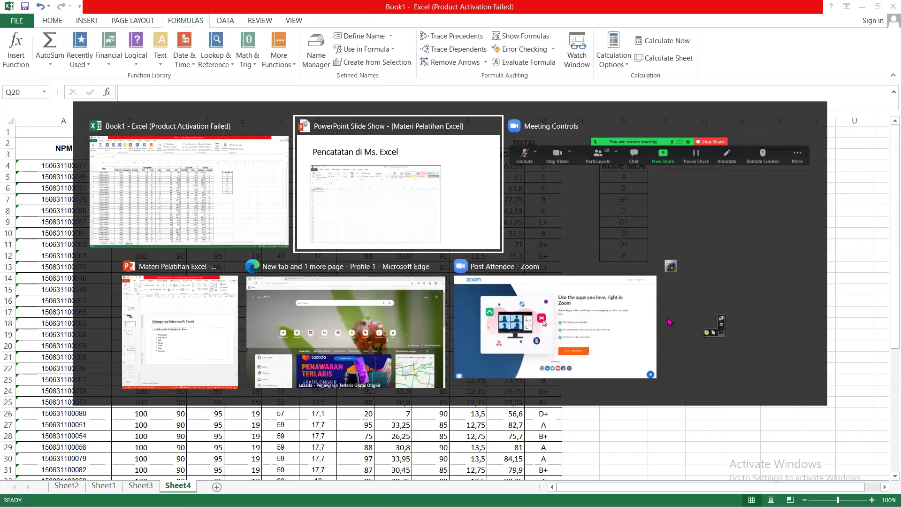
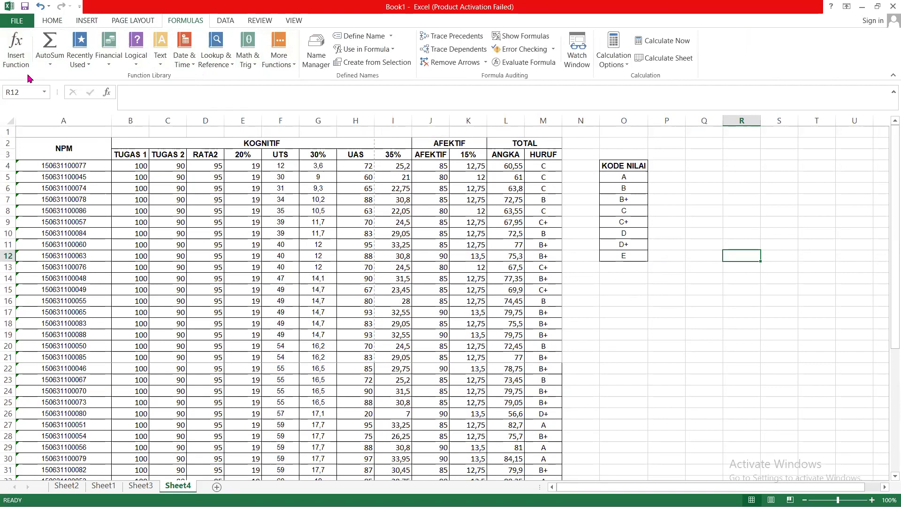
View the Insert Function dialog and the AutoSum function choices, closing both without inserting a function
click(19, 58)
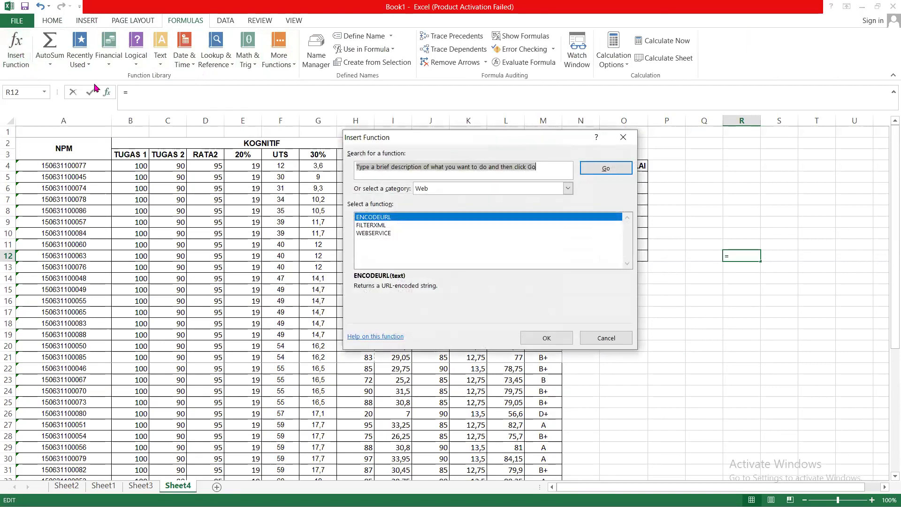
click(602, 337)
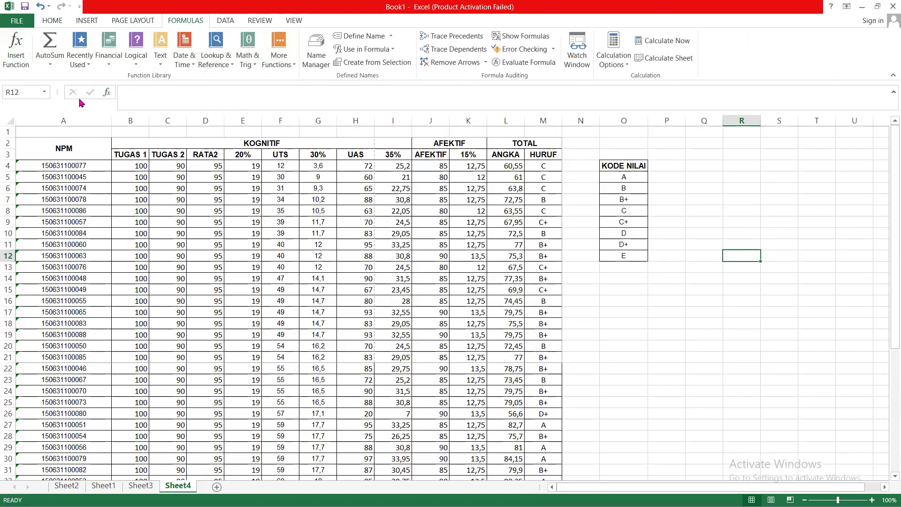
click(50, 64)
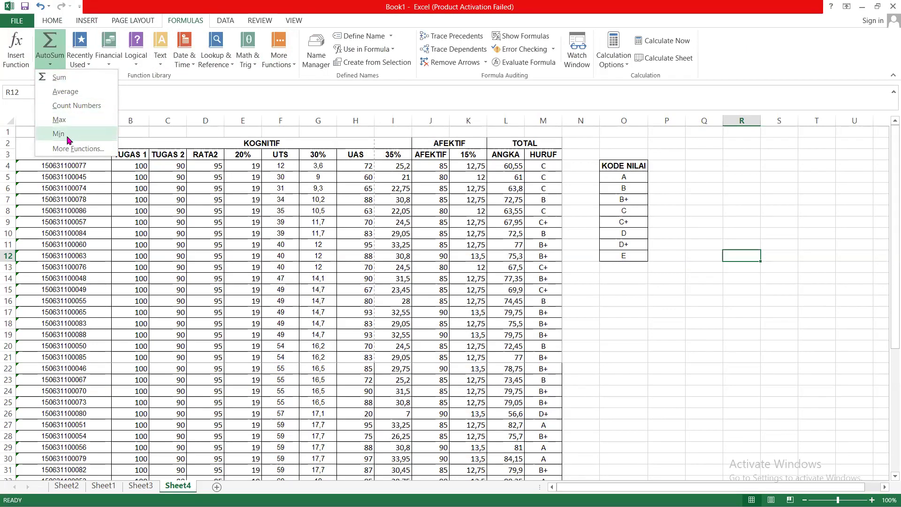
click(621, 309)
Look through the score table on Sheet4 from its header rows down to the empty cells below it
scroll(620, 306, down, 9)
scroll(620, 307, up, 1)
scroll(620, 307, up, 8)
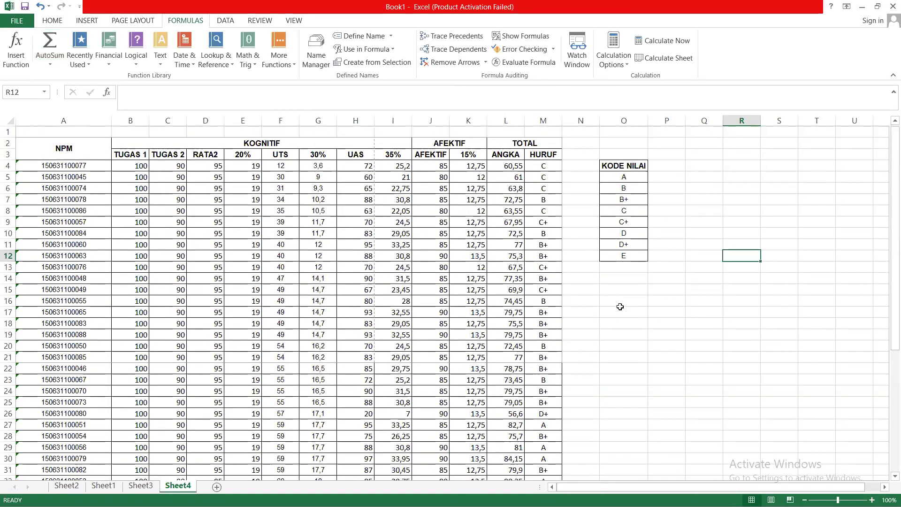
scroll(620, 307, down, 6)
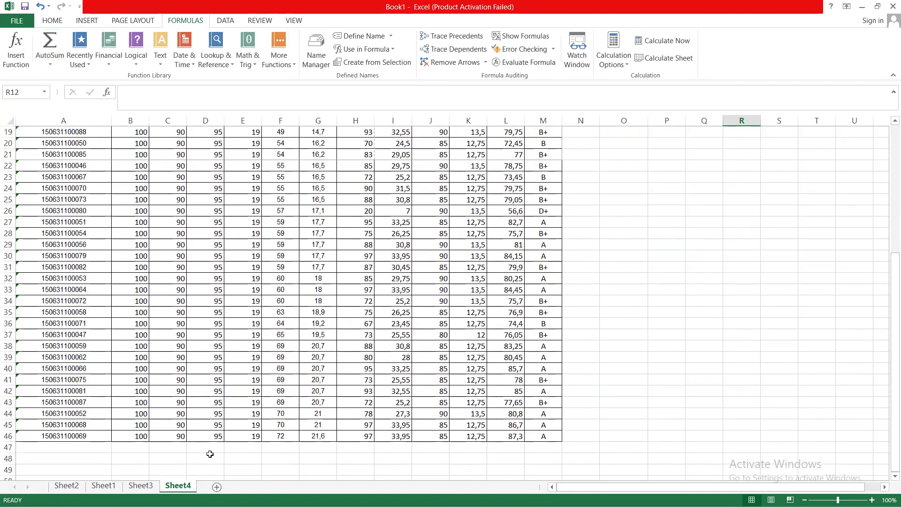
click(280, 448)
key(Return)
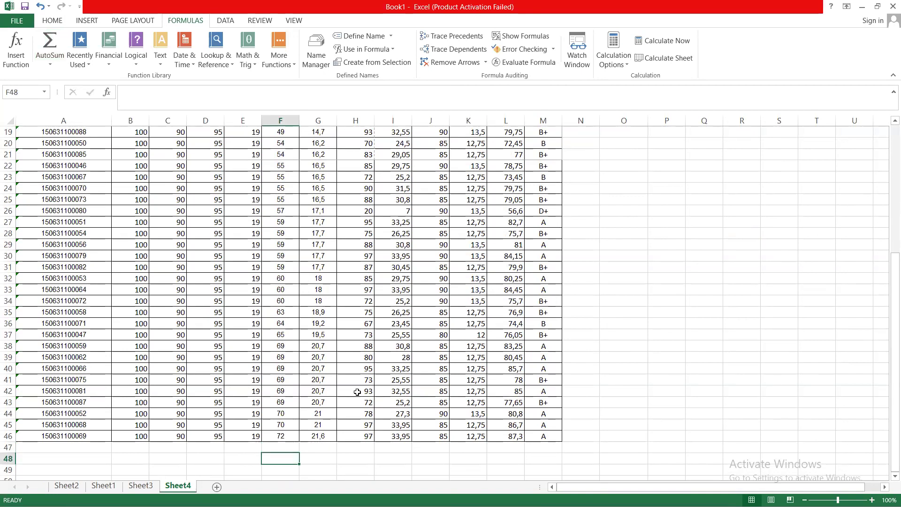
scroll(357, 392, up, 4)
scroll(357, 392, down, 1)
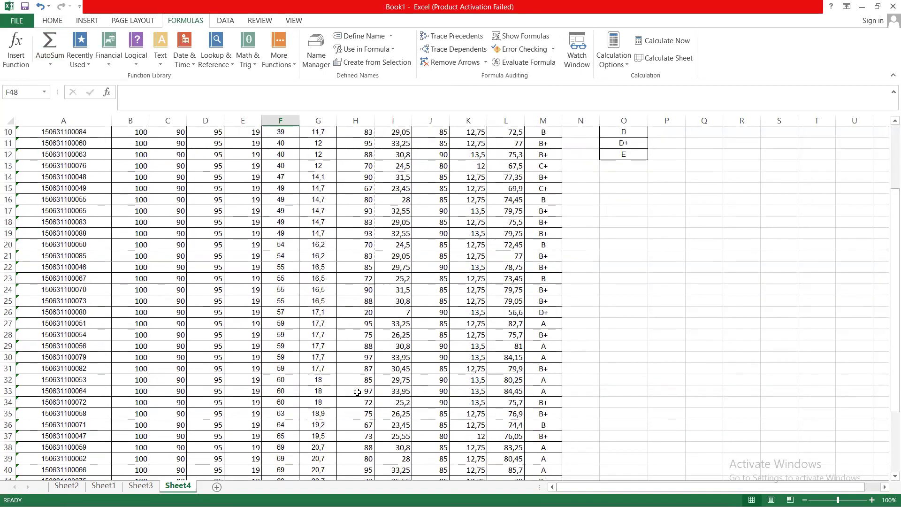
scroll(358, 392, up, 2)
scroll(357, 392, up, 1)
scroll(358, 392, down, 8)
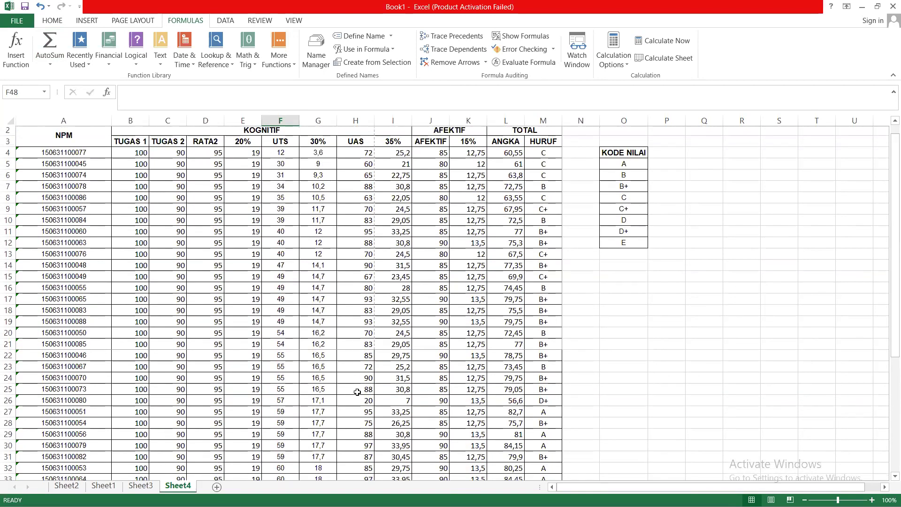
Undo the deletion of the x²/2 equation and remove the 2 from its denominator
key(ctrl+z)
scroll(357, 392, up, 8)
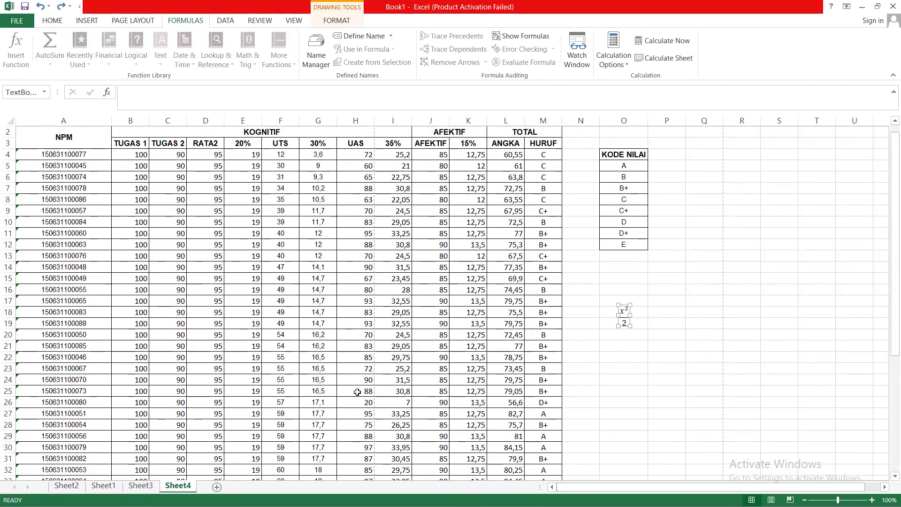
scroll(360, 370, down, 6)
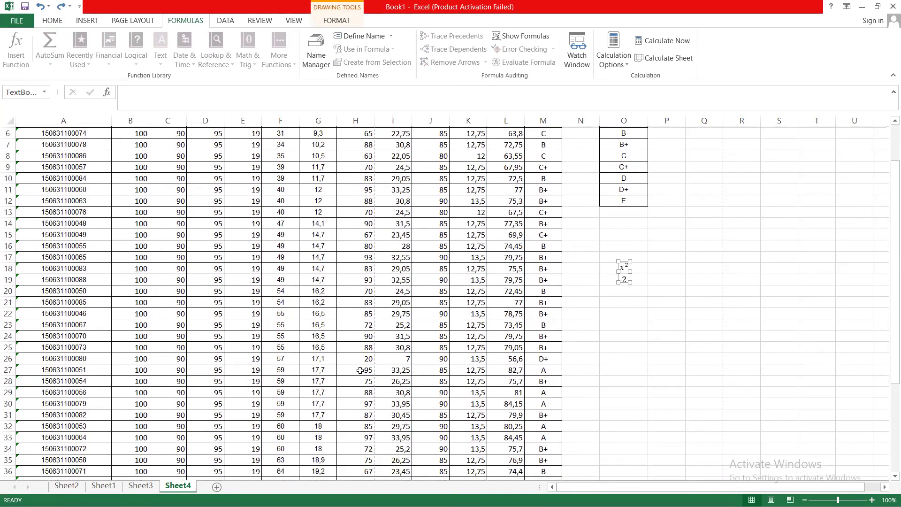
scroll(435, 419, up, 2)
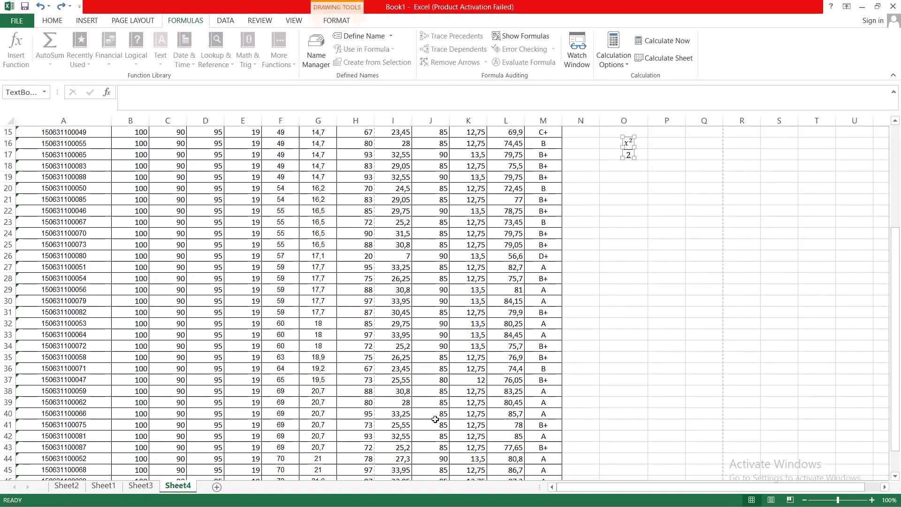
scroll(435, 419, up, 4)
key(BackSpace)
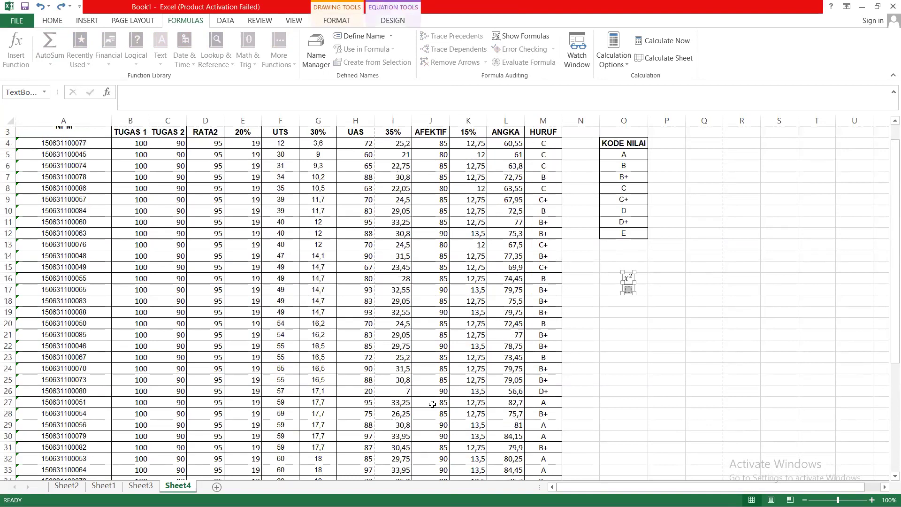
click(591, 366)
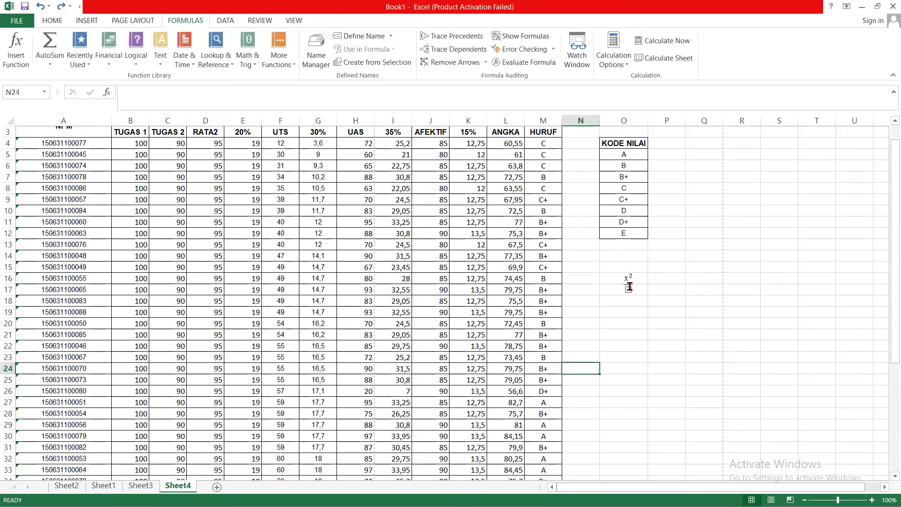
Review the SUM, SUMIF and COUNT examples on Sheet3 and return to Sheet4
click(141, 485)
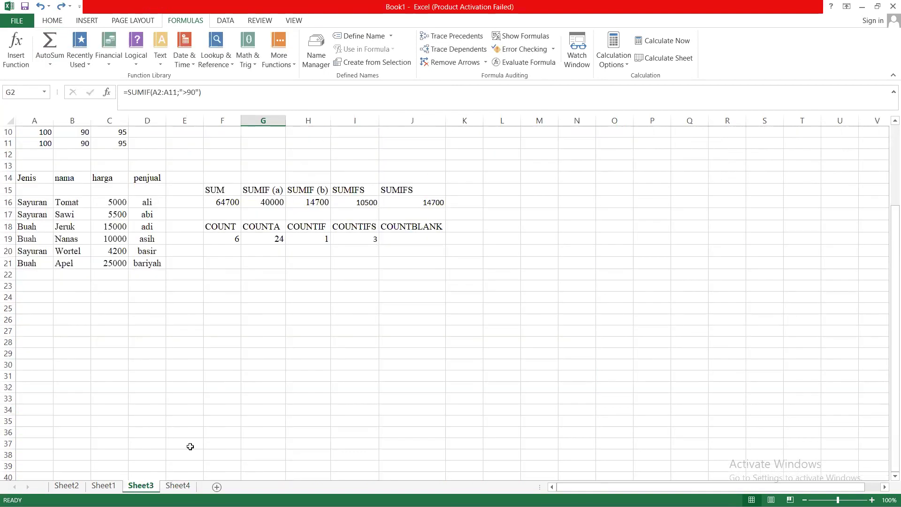
scroll(211, 426, down, 1)
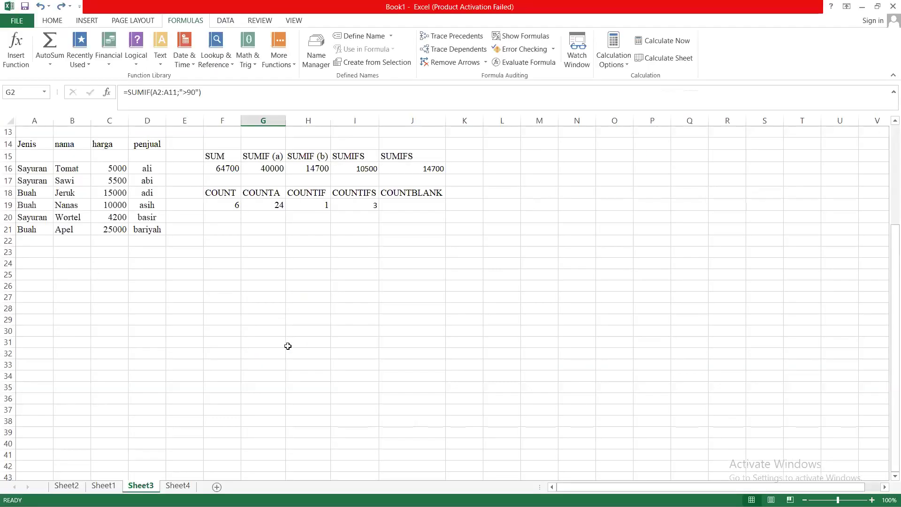
scroll(288, 346, up, 4)
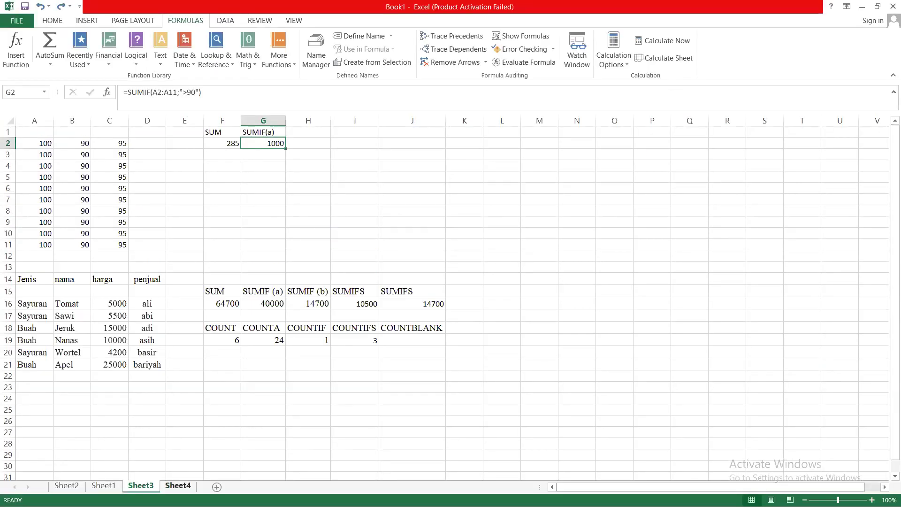
click(179, 486)
scroll(270, 389, up, 1)
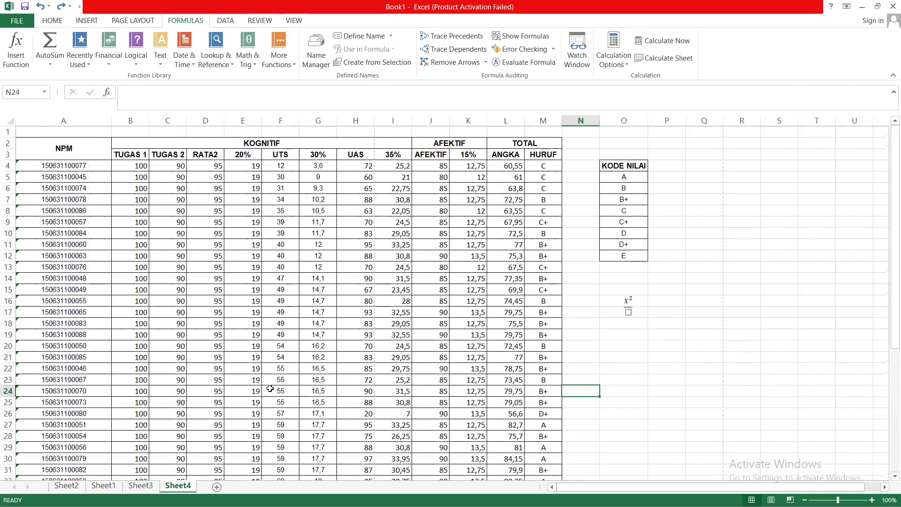
Start a SUM formula in cell H48, below the UAS column of the score table
scroll(417, 289, down, 8)
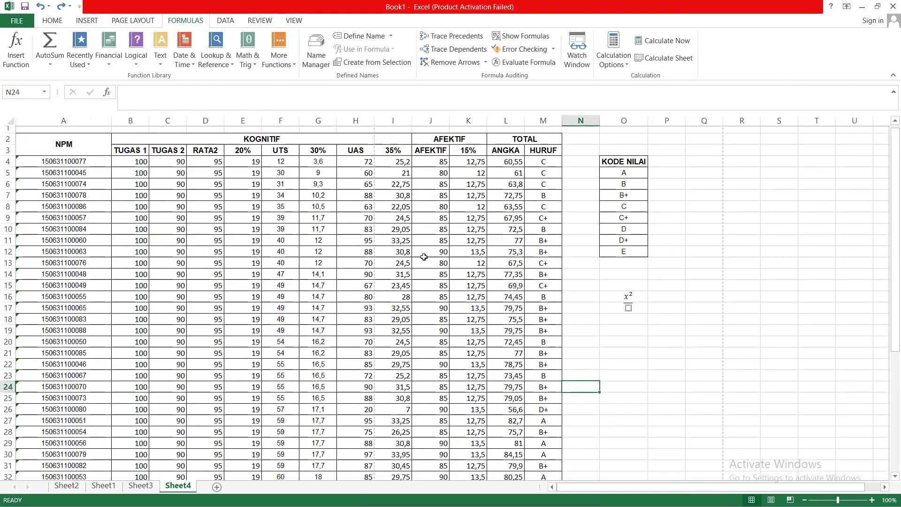
scroll(424, 257, up, 1)
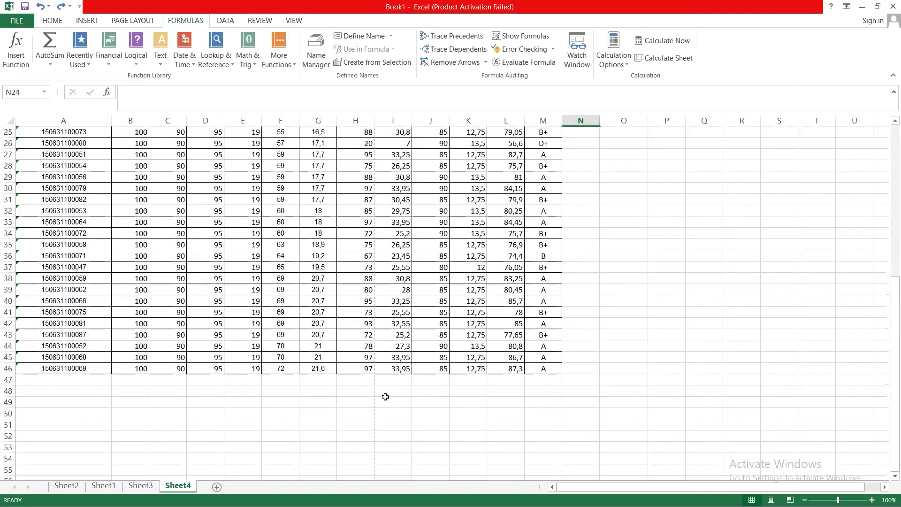
click(366, 376)
scroll(418, 368, up, 4)
scroll(418, 368, up, 3)
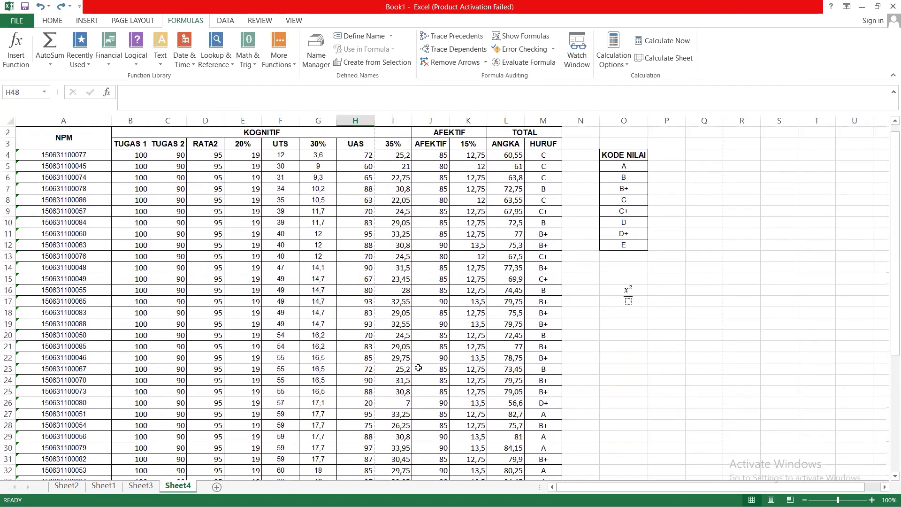
scroll(544, 361, down, 6)
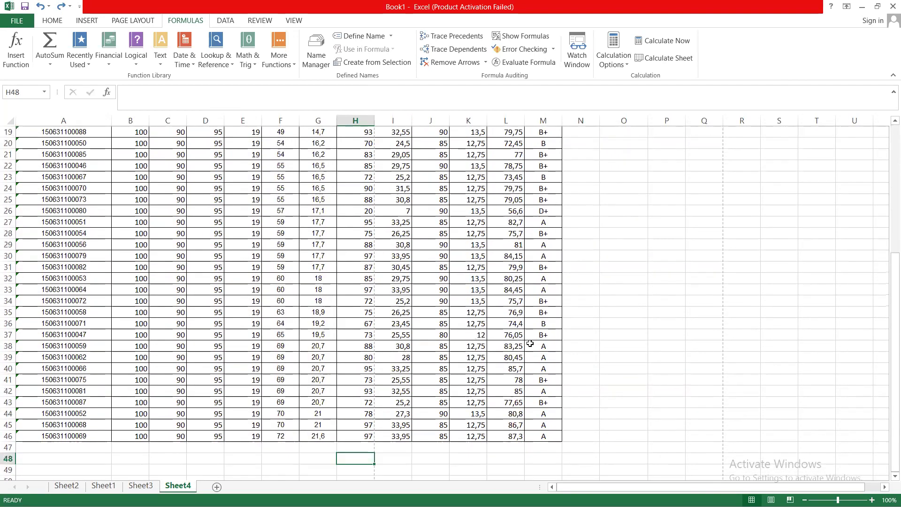
text(=)
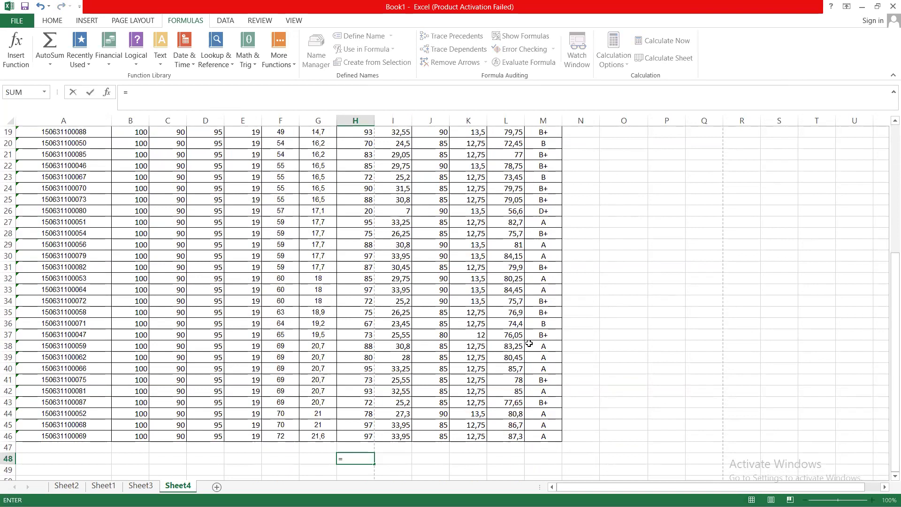
text(sum)
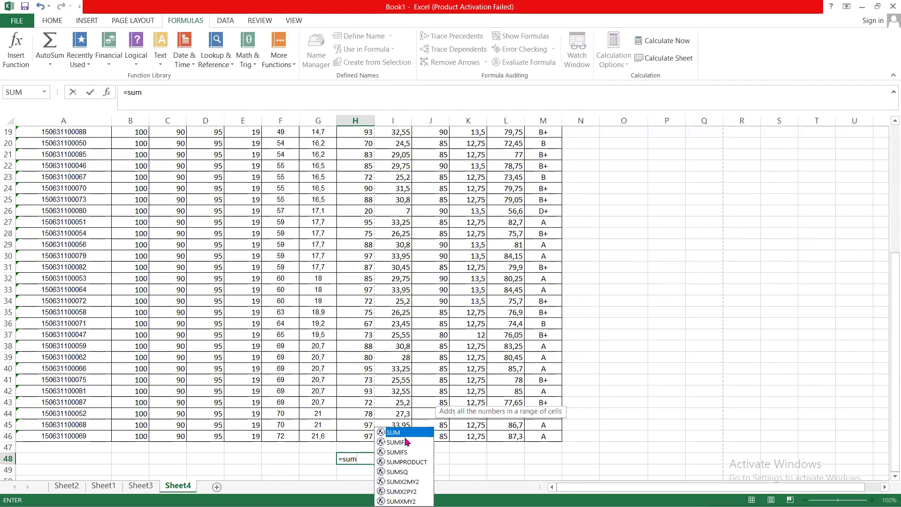
key(Tab)
Try to pick the UAS scores as the SUM range, replace the reference with O17, and enter the formula in H48
scroll(389, 314, up, 6)
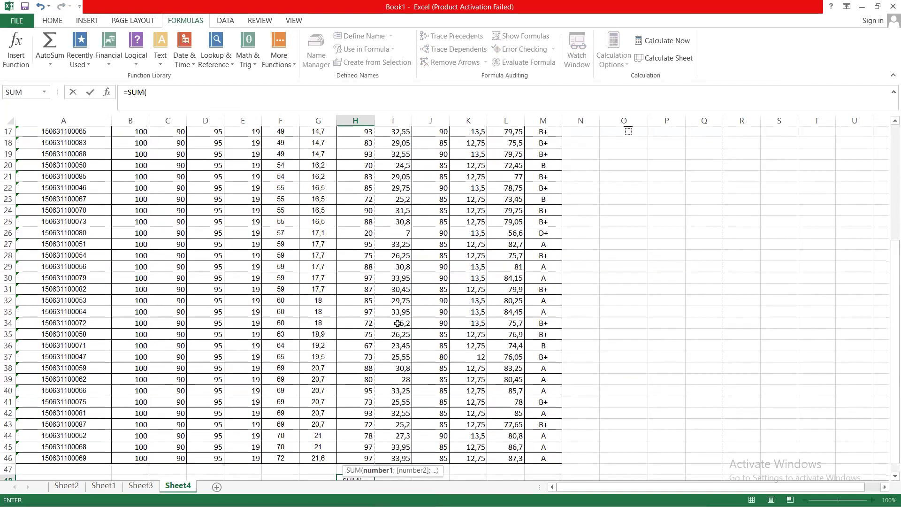
drag(356, 164, 364, 445)
click(364, 432)
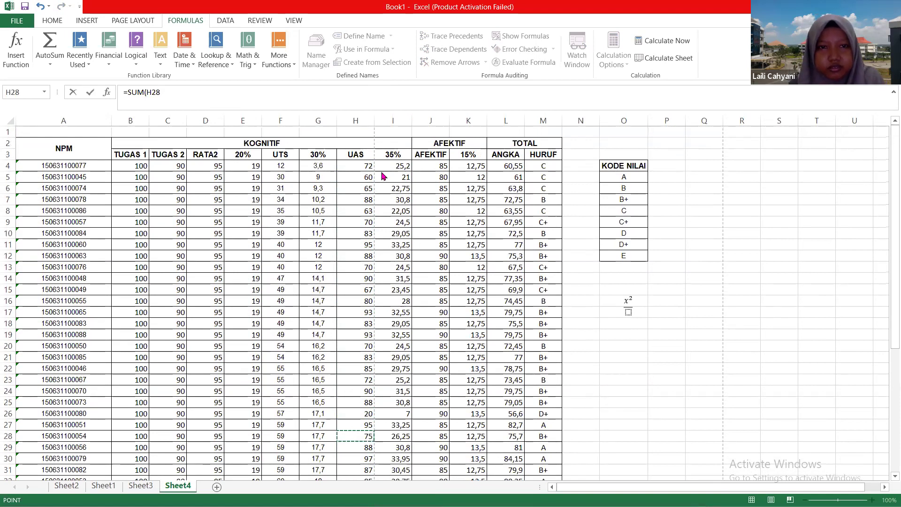
click(606, 317)
scroll(605, 318, down, 4)
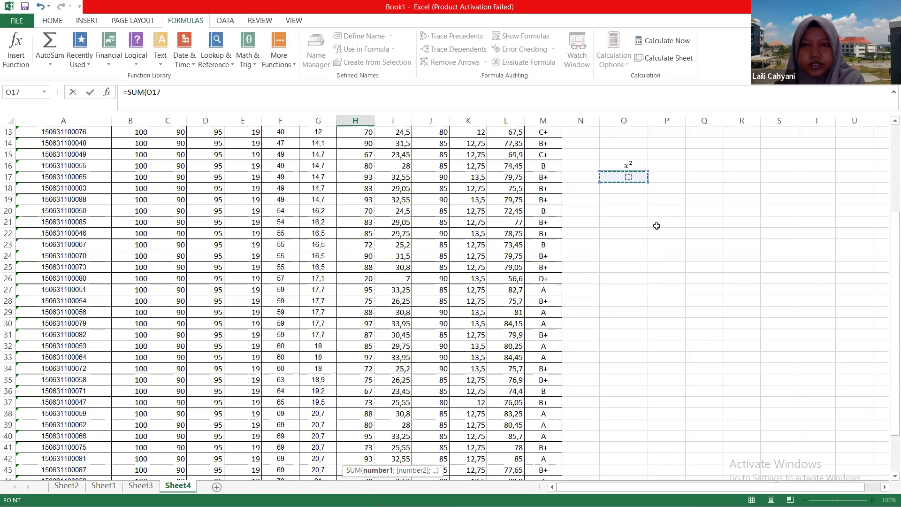
key(Return)
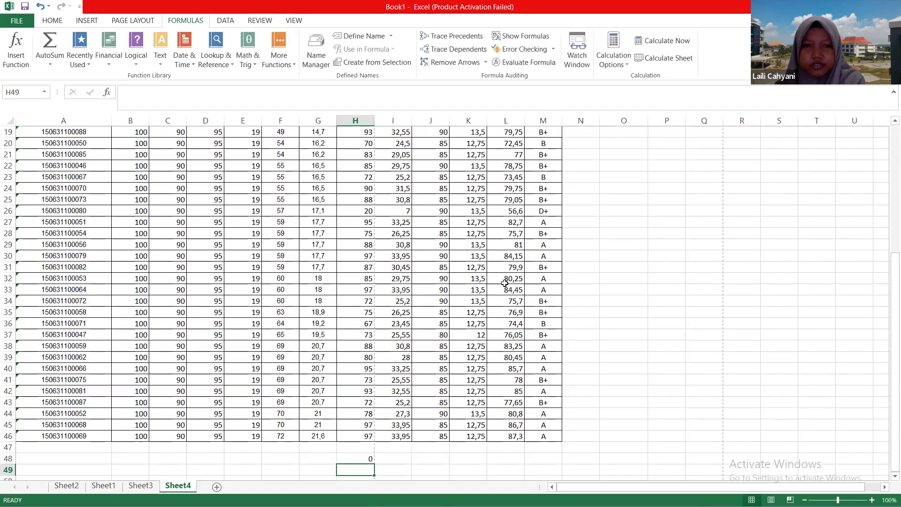
Replace the O17 reference in the SUM formula of H48 with P30 and enter the formula
click(360, 459)
click(158, 92)
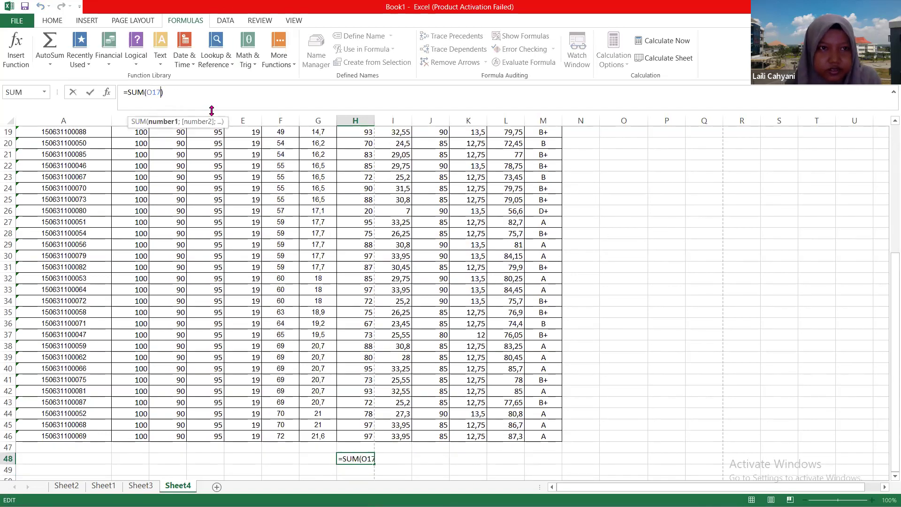
key(BackSpace)
key(BackSpace)
key(BackSpace)
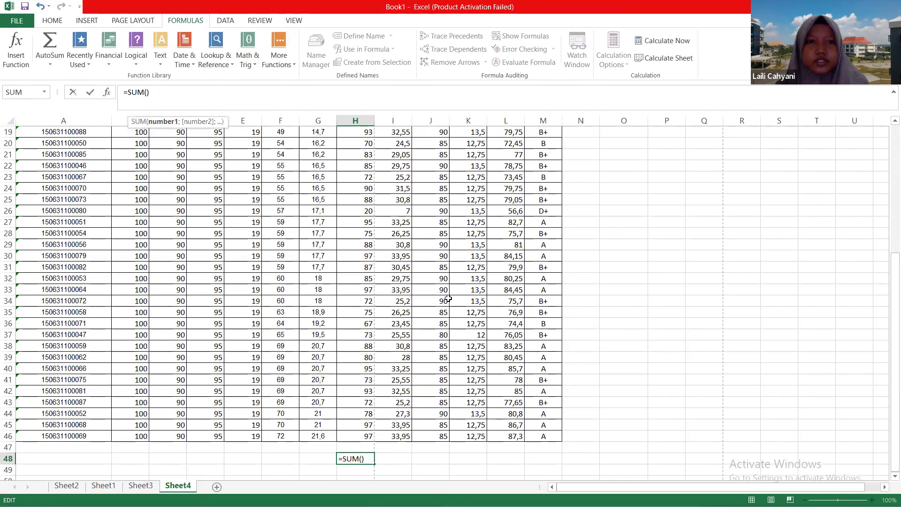
click(654, 255)
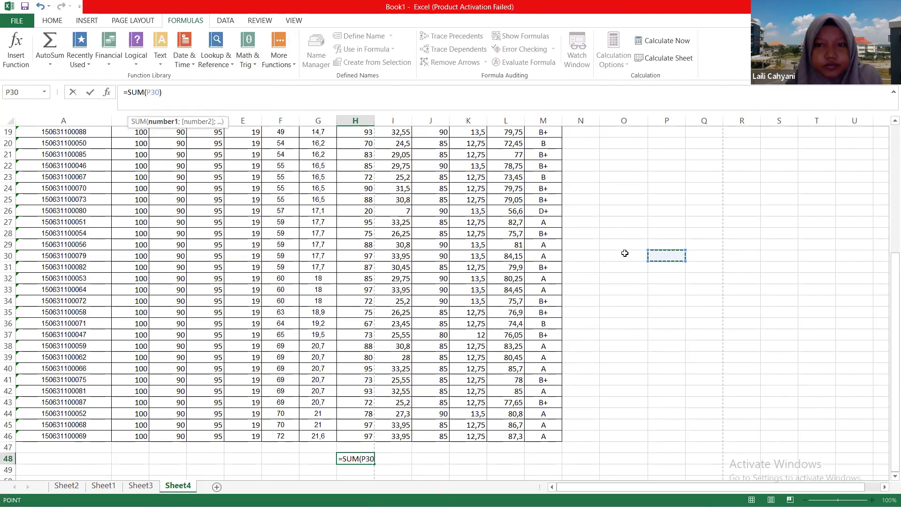
key(Return)
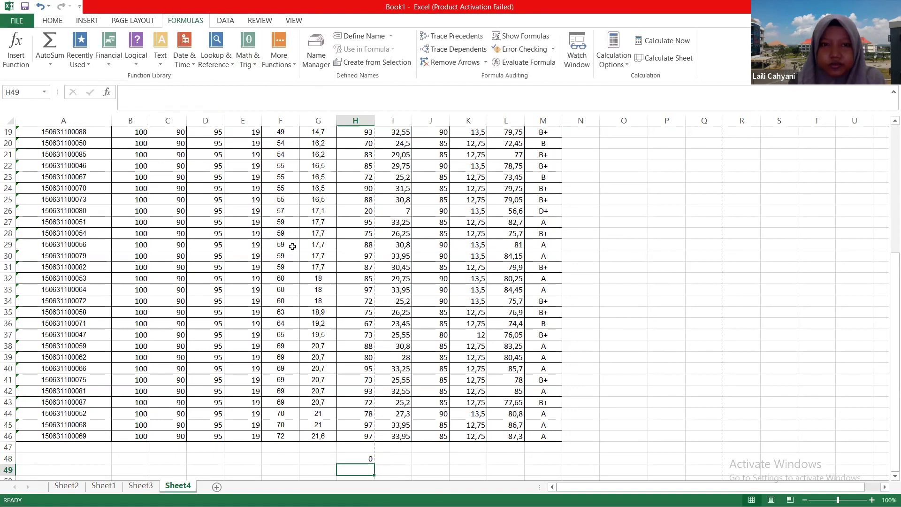
Clear H48 and enter =SUM(H4:H46) there to total the UAS scores
click(355, 458)
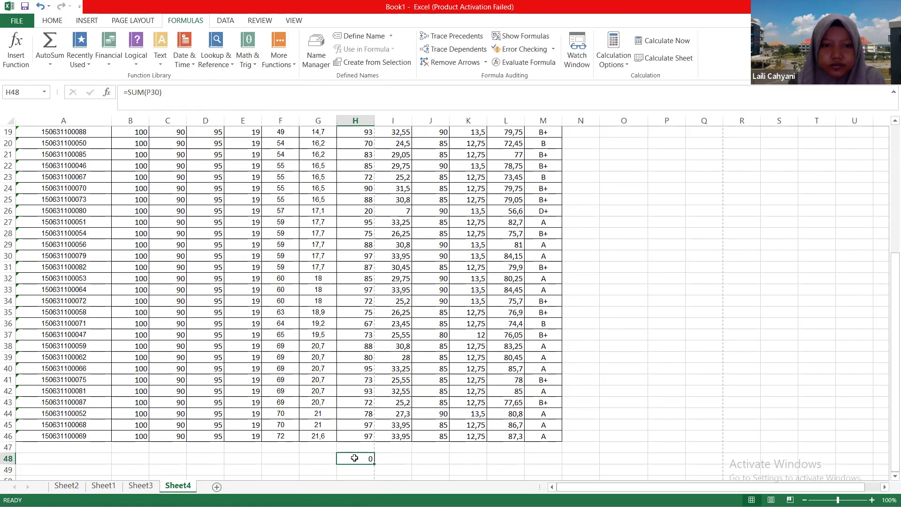
key(Delete)
text(=sum)
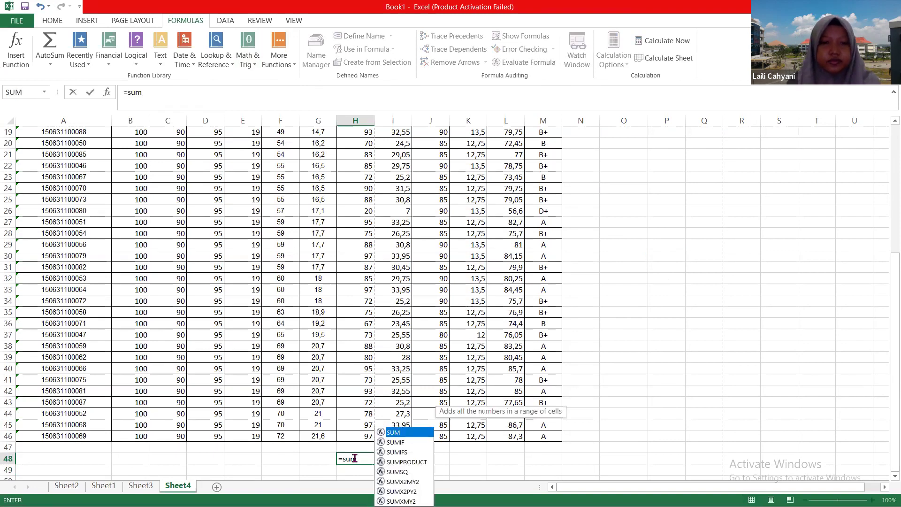
double_click(393, 433)
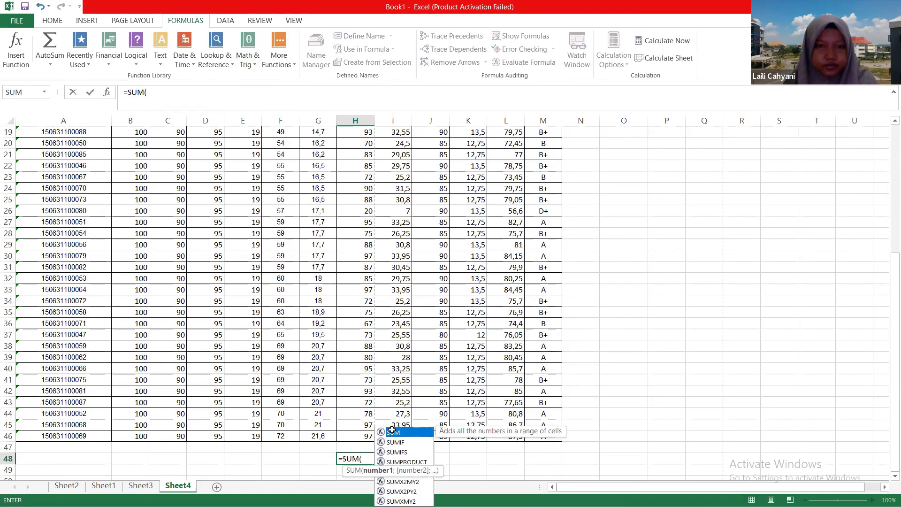
drag(888, 292, 887, 207)
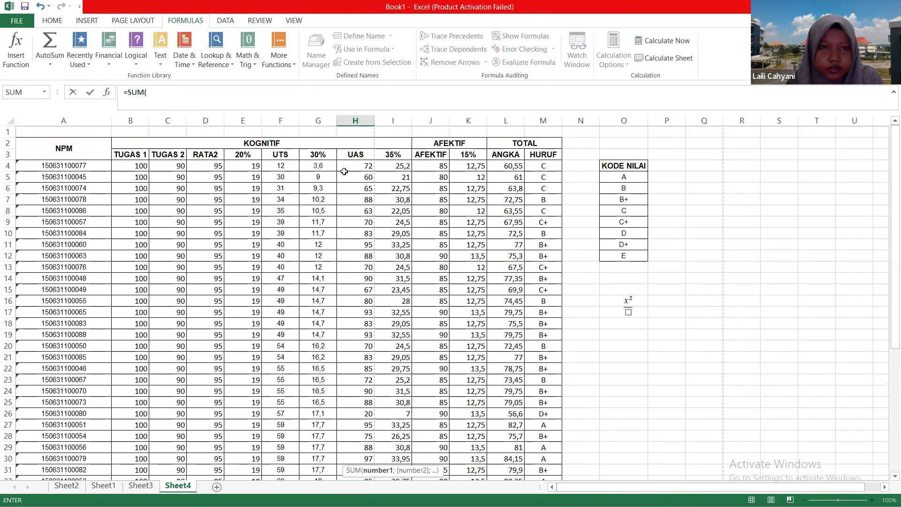
drag(353, 165, 373, 439)
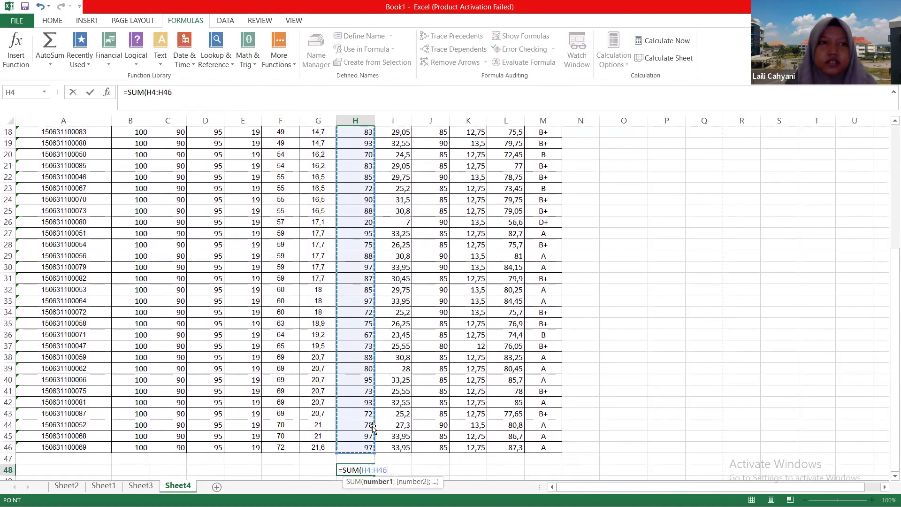
text())
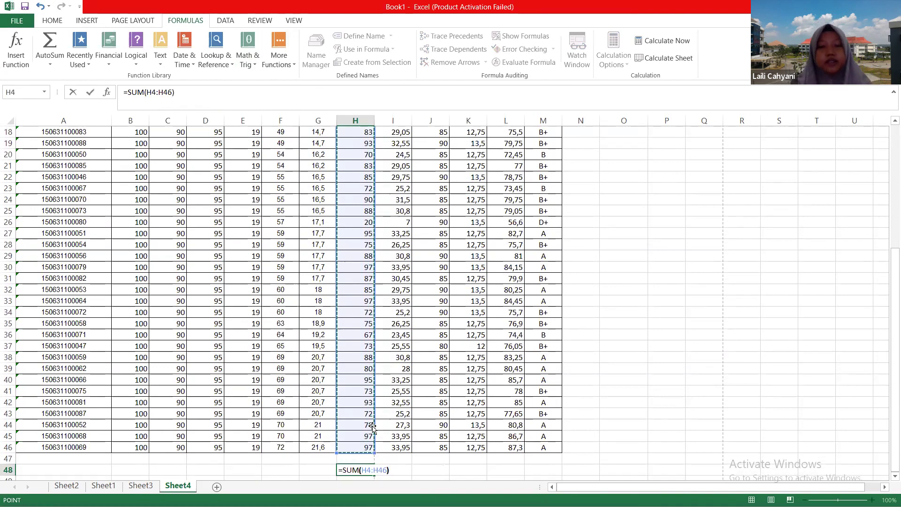
key(Return)
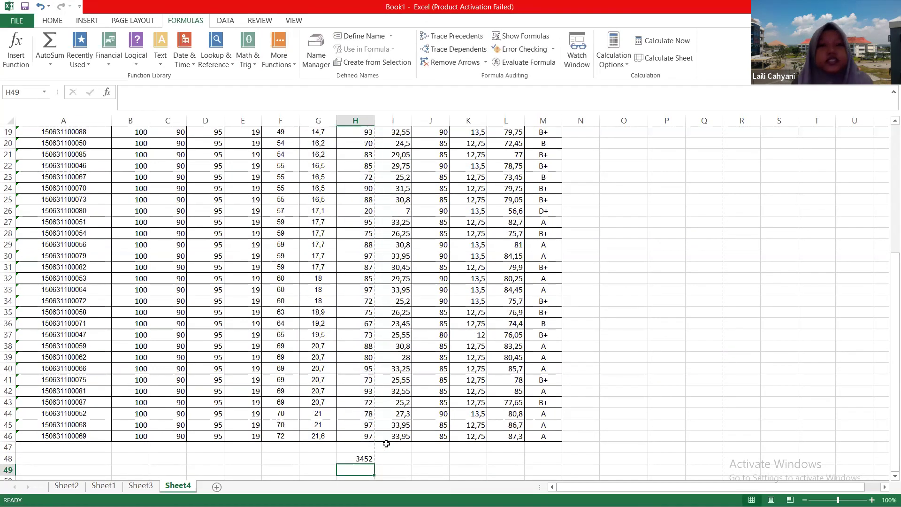
Delete the x² fraction equation below the KODE NILAI list
scroll(547, 265, up, 6)
scroll(540, 268, down, 2)
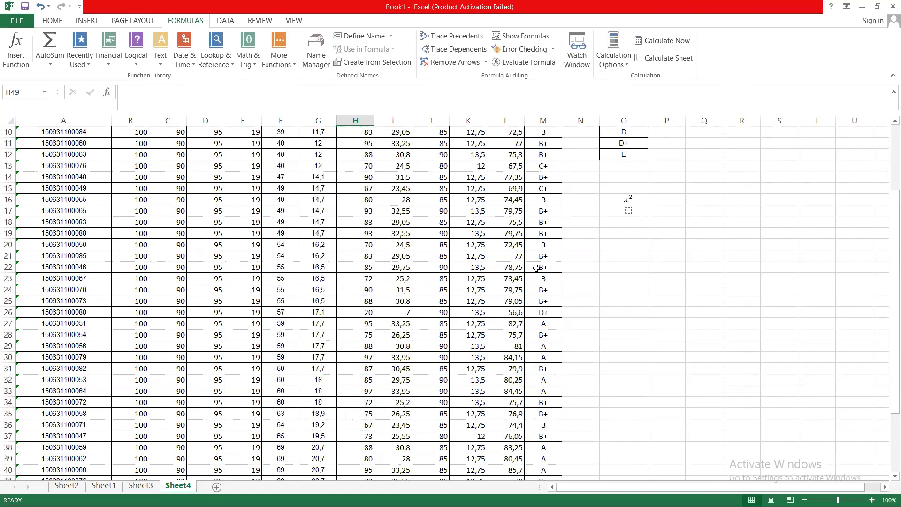
scroll(536, 268, up, 1)
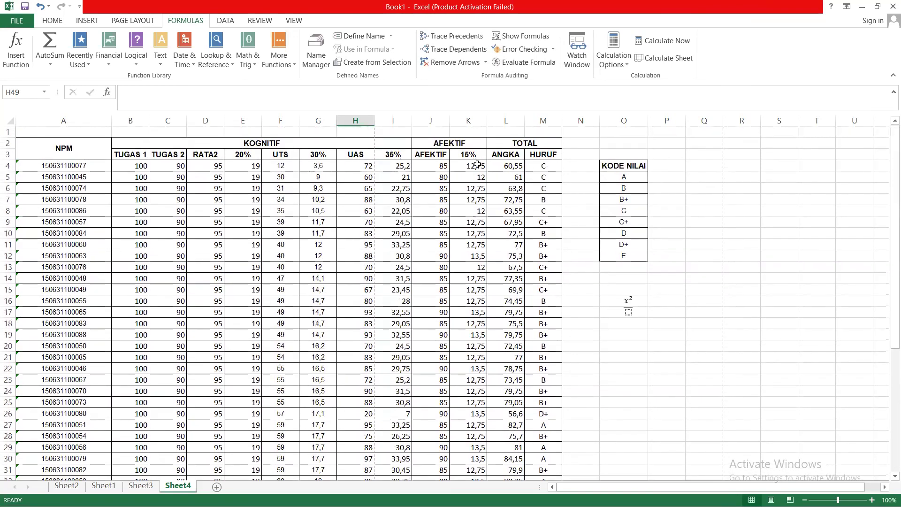
click(503, 165)
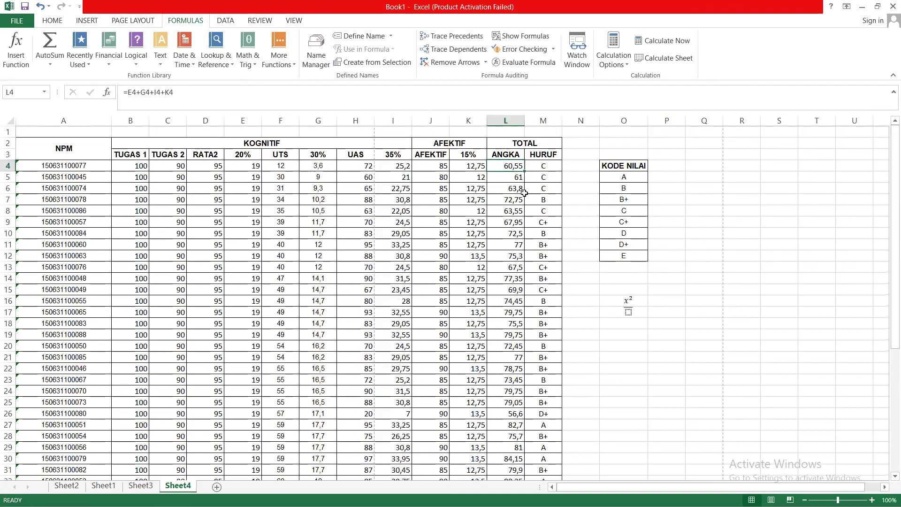
click(629, 306)
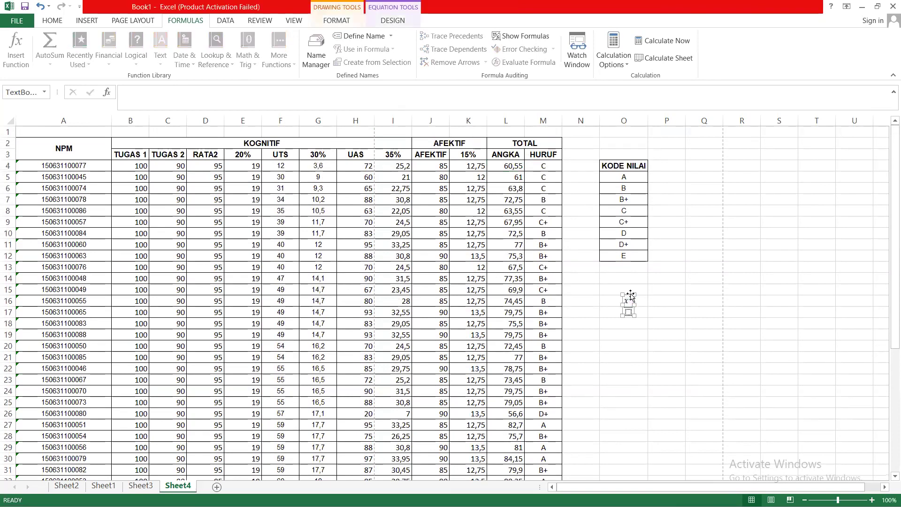
key(Delete)
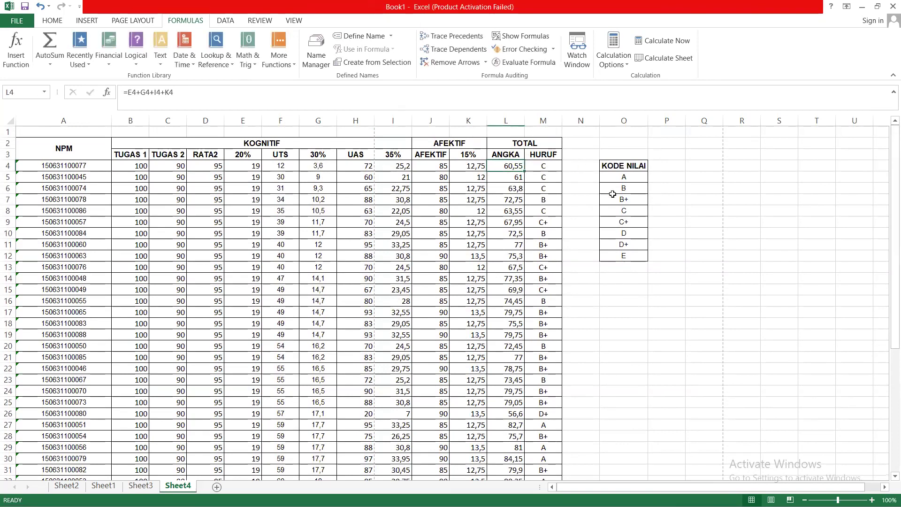
click(626, 294)
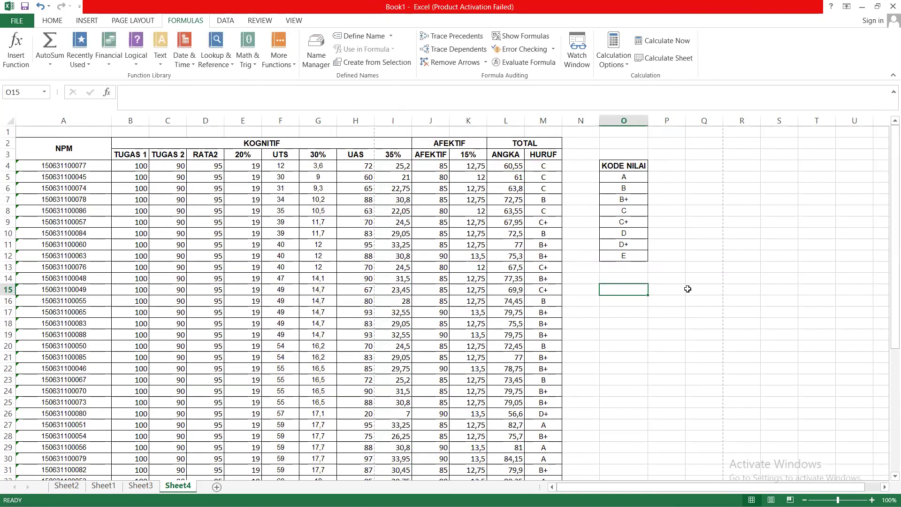
Review the formulas behind the first ANGKA total in L4 and the UAS sum in H48
click(512, 164)
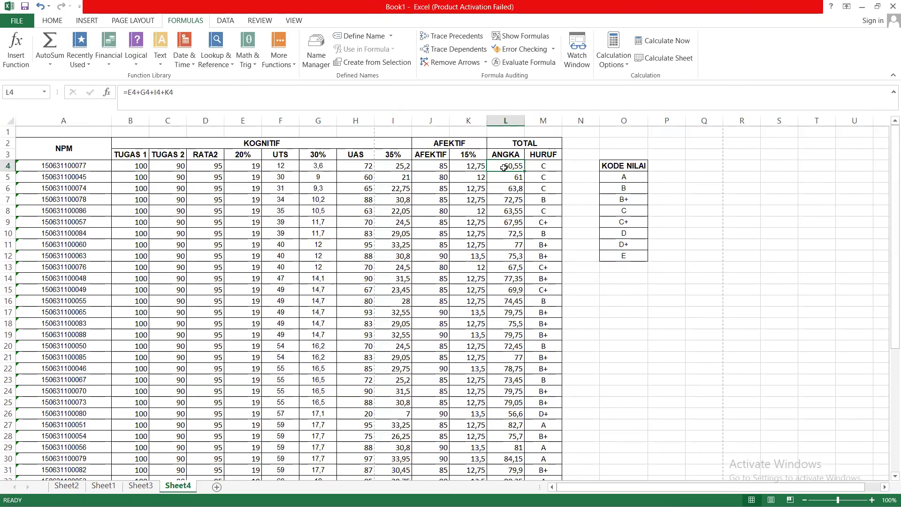
scroll(505, 256, down, 7)
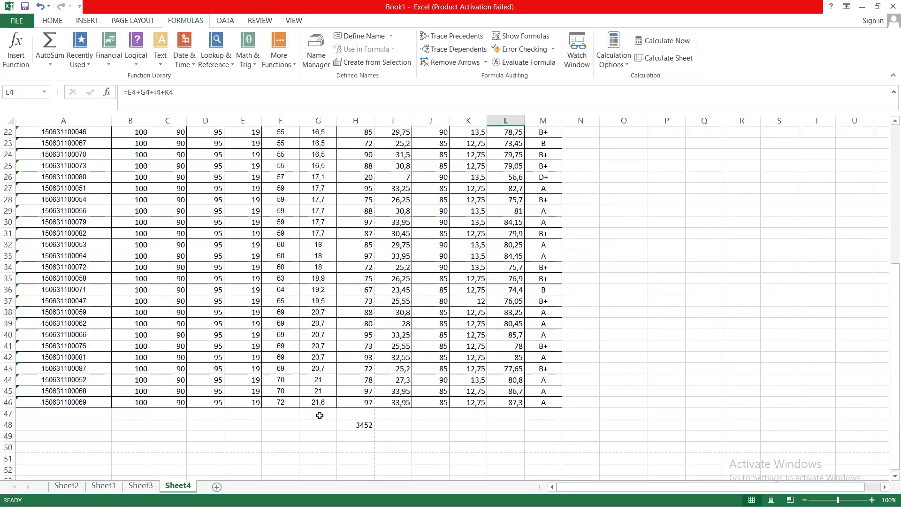
click(355, 425)
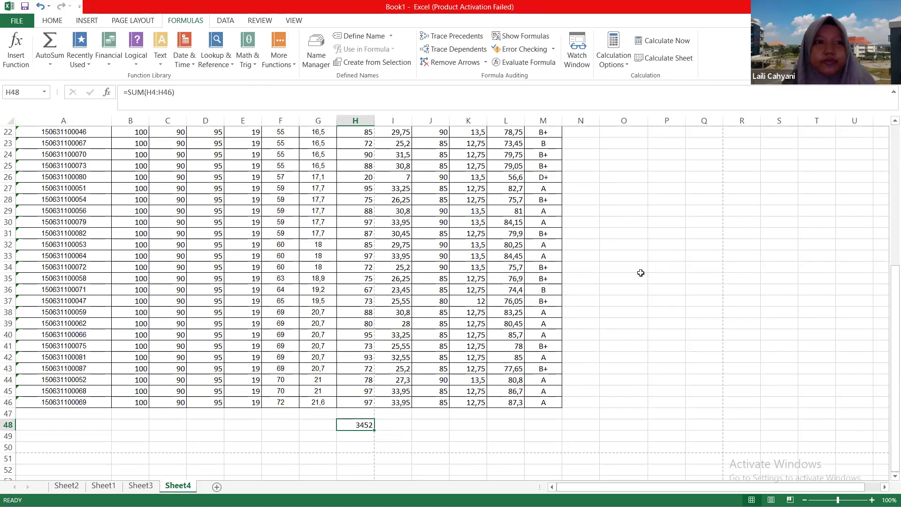
scroll(637, 274, up, 5)
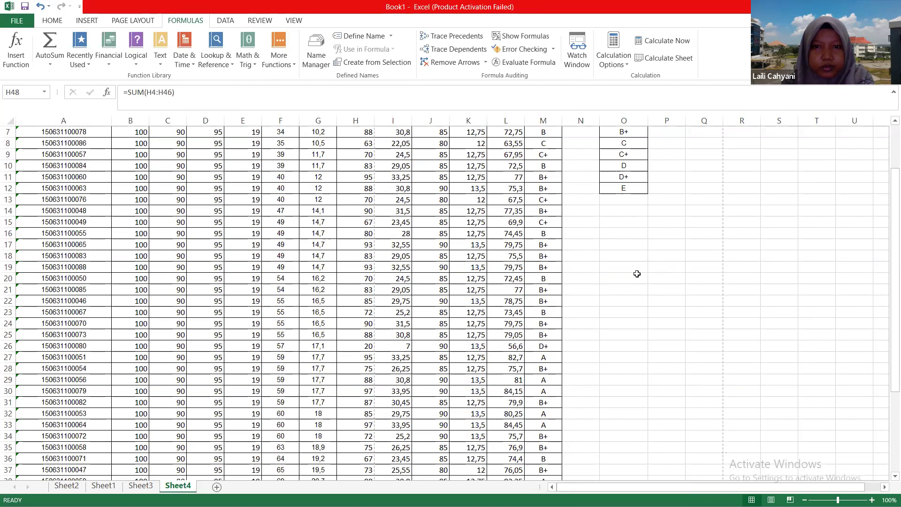
click(615, 287)
scroll(616, 287, down, 4)
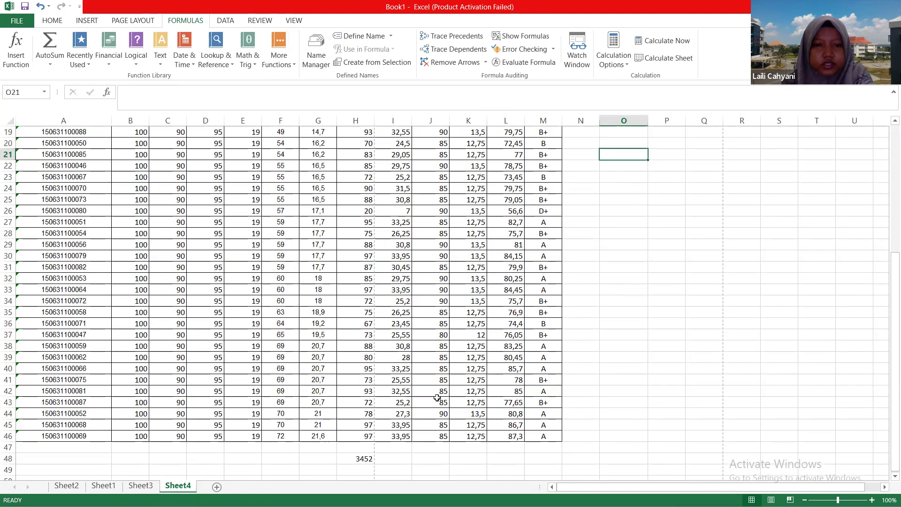
scroll(368, 424, down, 1)
Clear H48 and start a SUMIF formula there with the UAS scores H4:H46 as its range
click(362, 425)
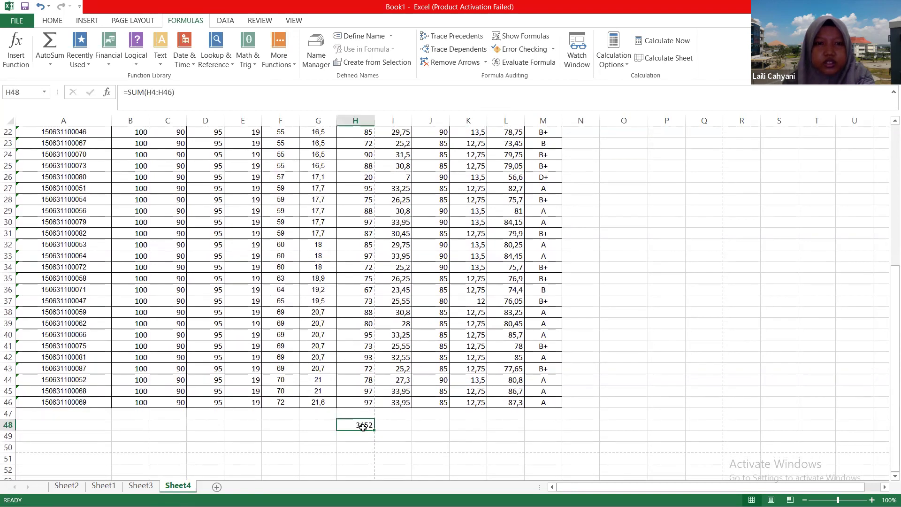
key(Delete)
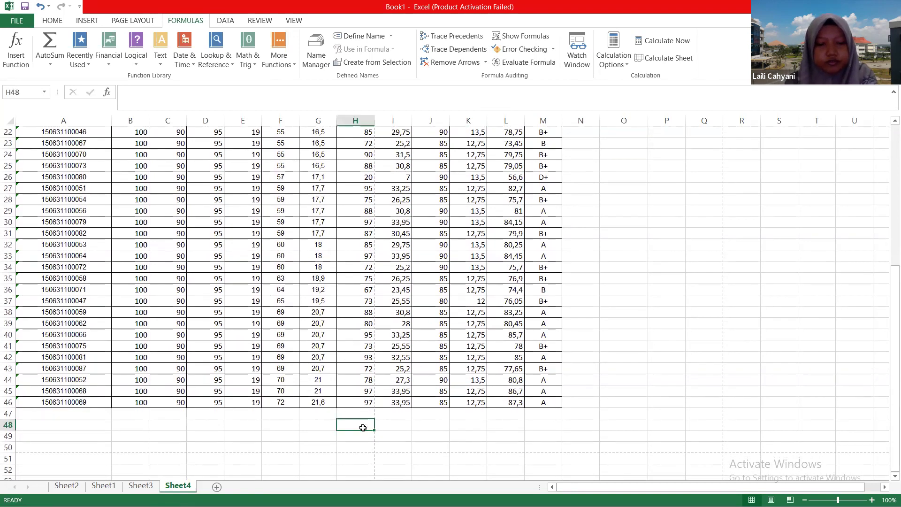
text(=)
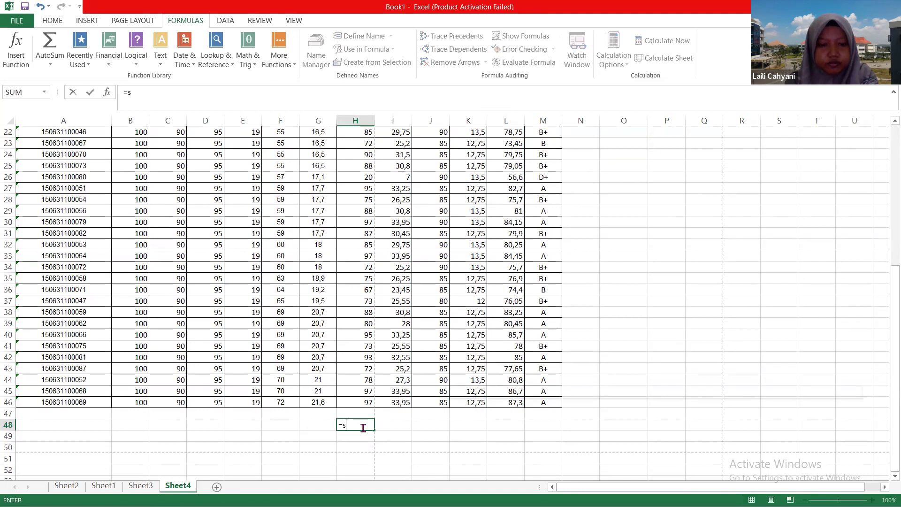
text(sum)
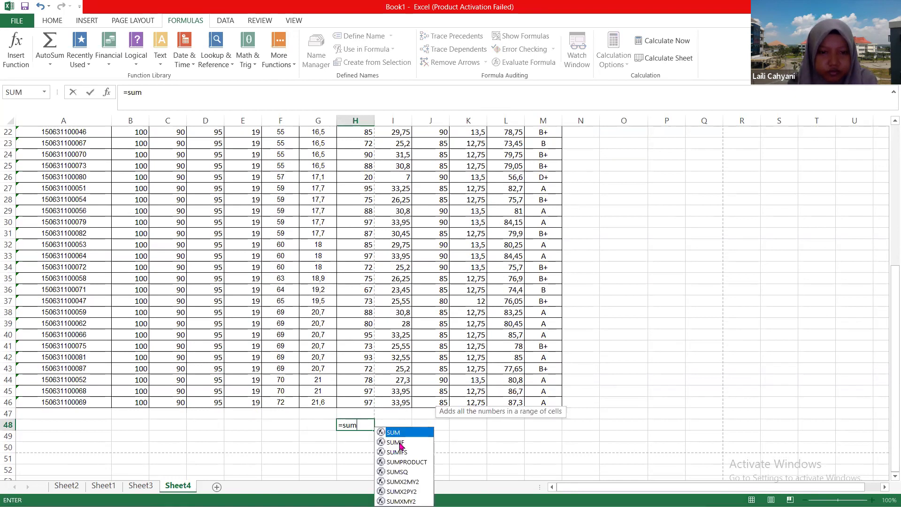
double_click(401, 443)
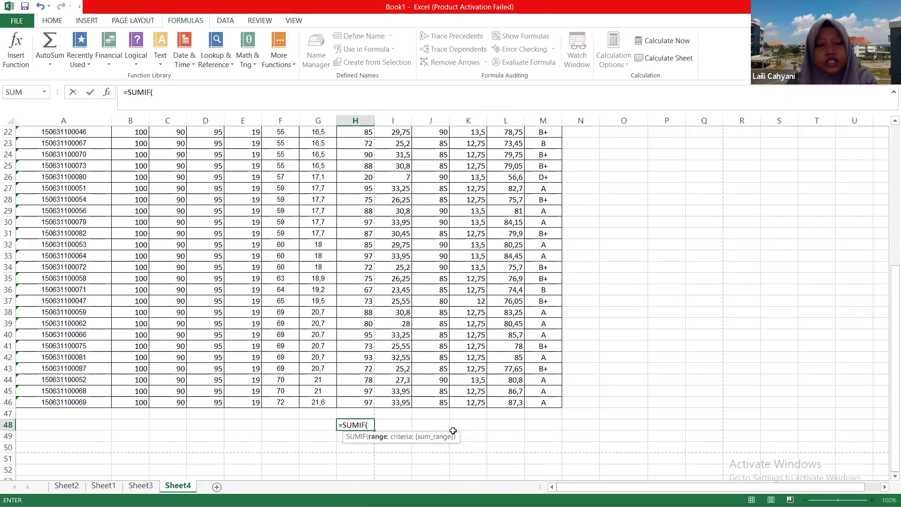
scroll(453, 431, up, 7)
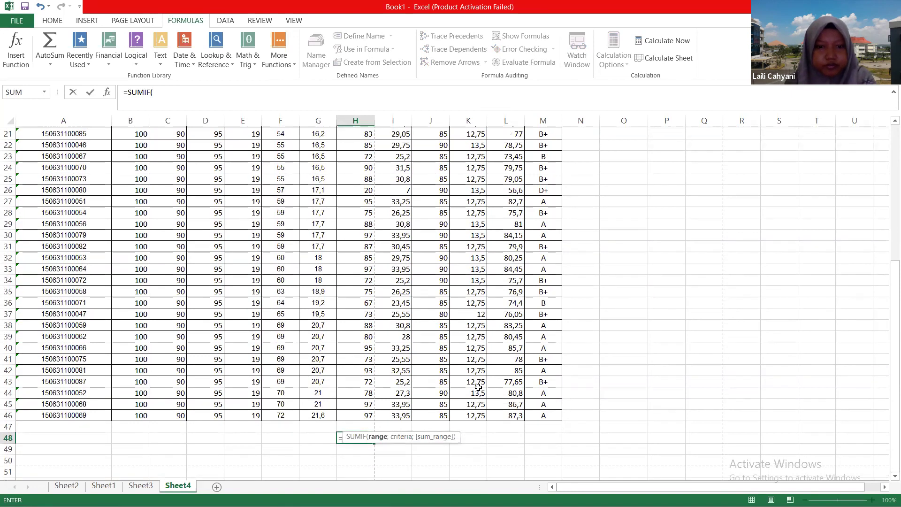
scroll(469, 366, down, 2)
scroll(423, 281, up, 2)
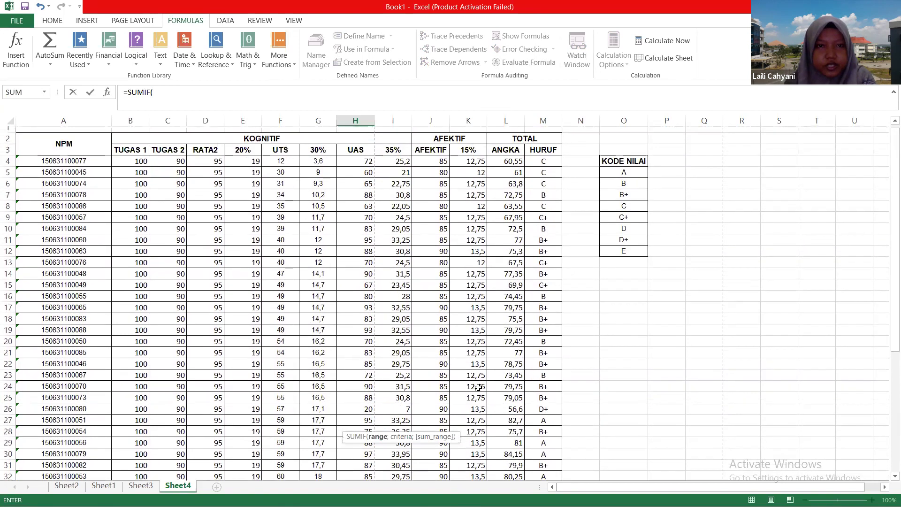
drag(352, 161, 366, 446)
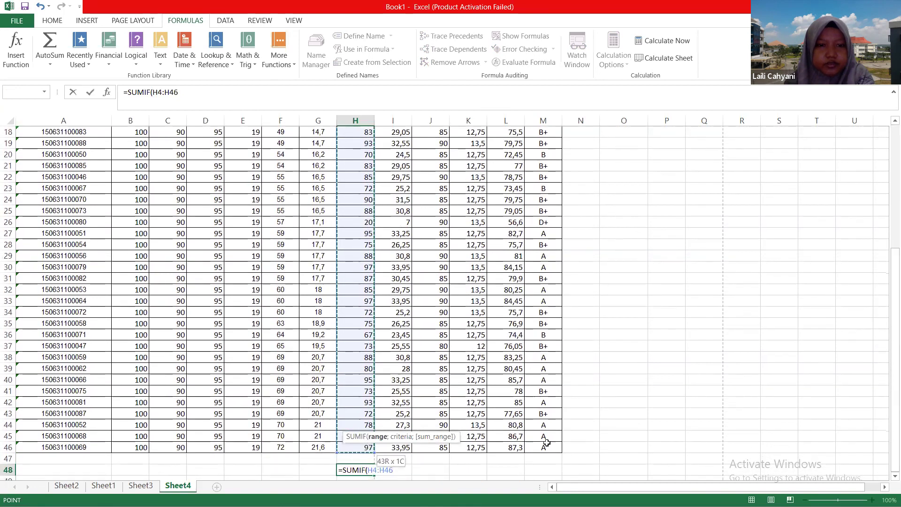
Complete the SUMIF formula in H48 with the criterion ">80" to total only UAS scores above 80
text(;)
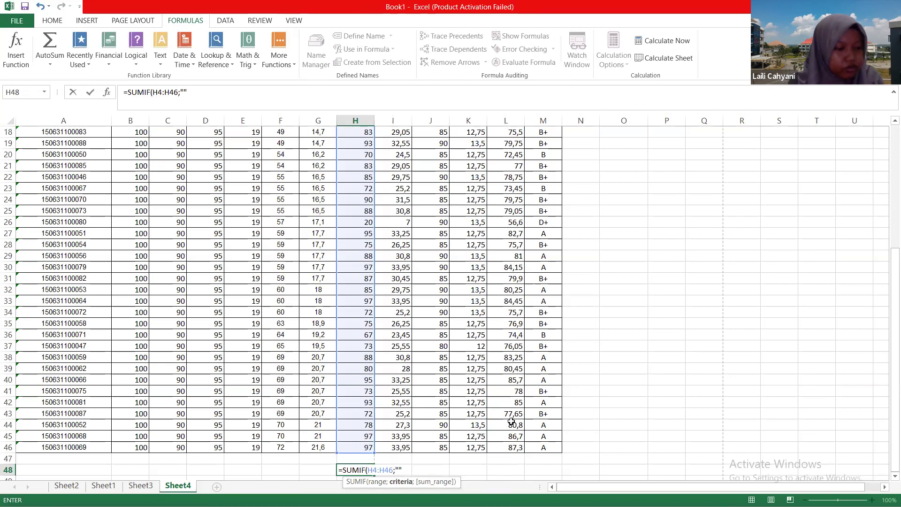
click(398, 469)
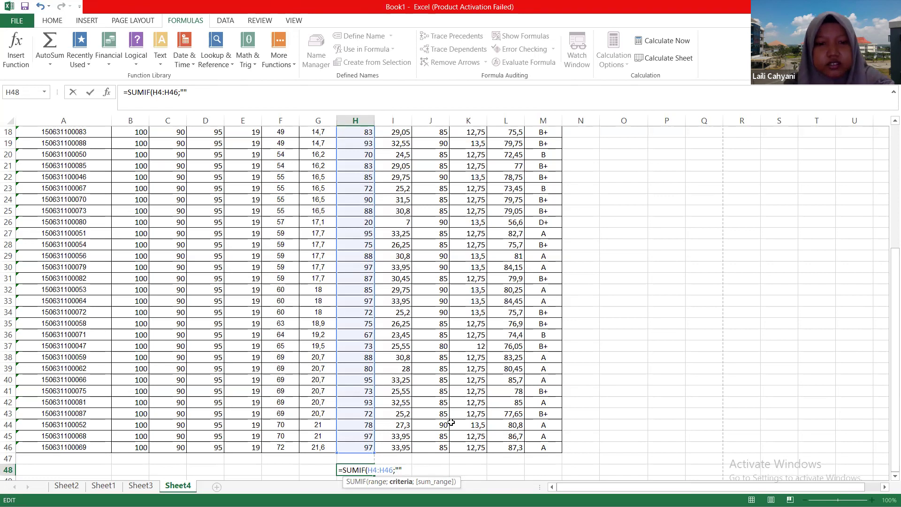
text(e)
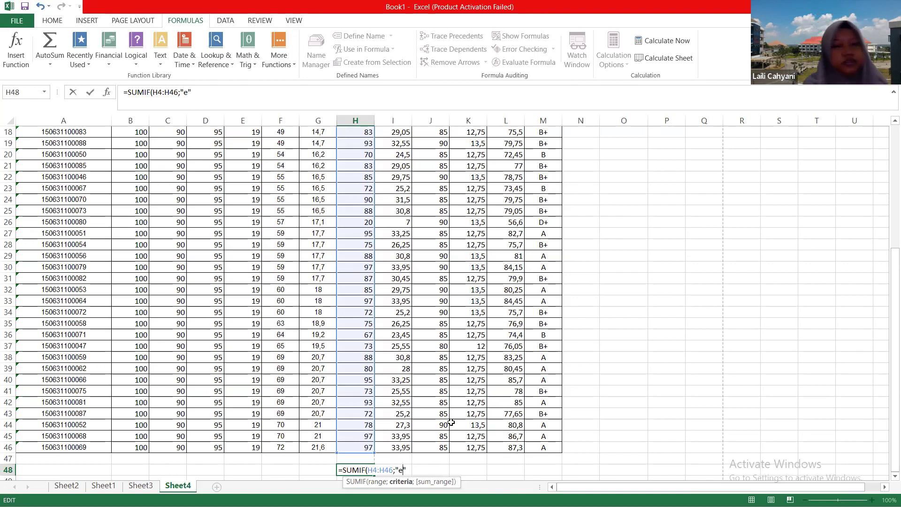
key(BackSpace)
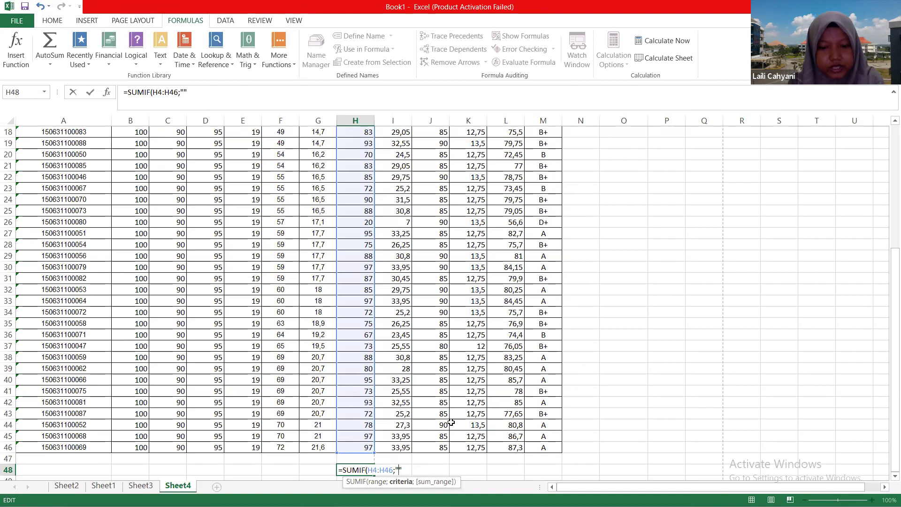
text(>)
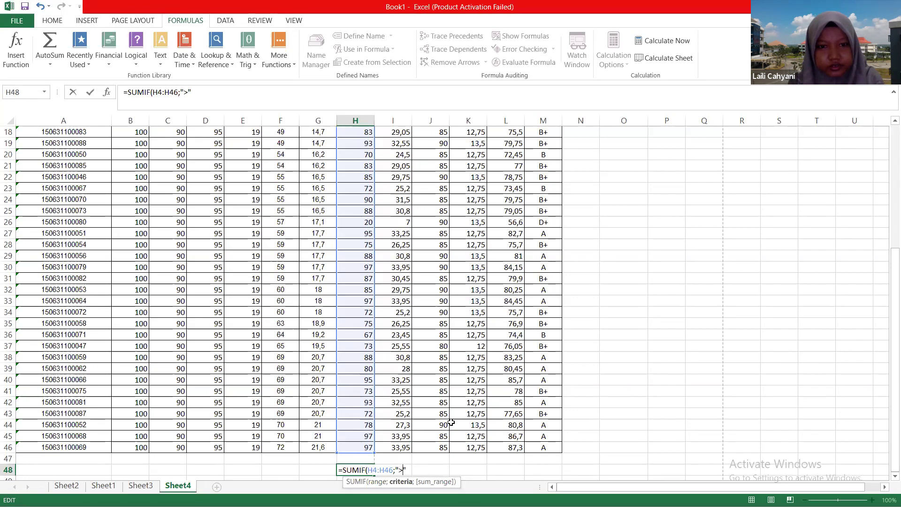
text(80)
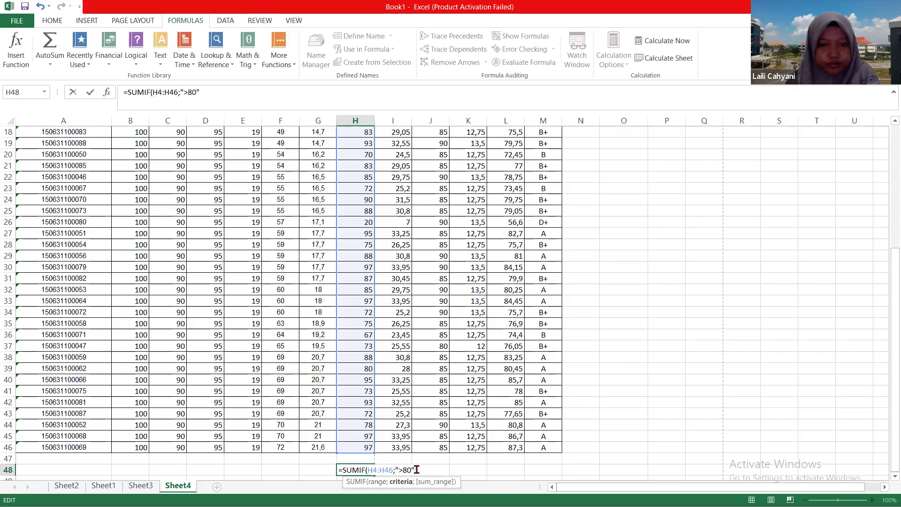
key(Return)
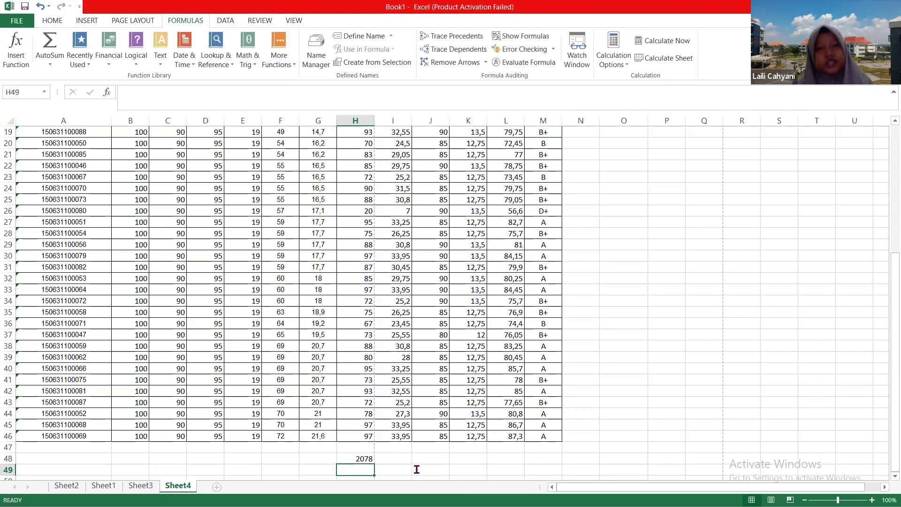
Change the SUMIF criterion in H48 to ">90" to total only UAS scores above 90
click(366, 458)
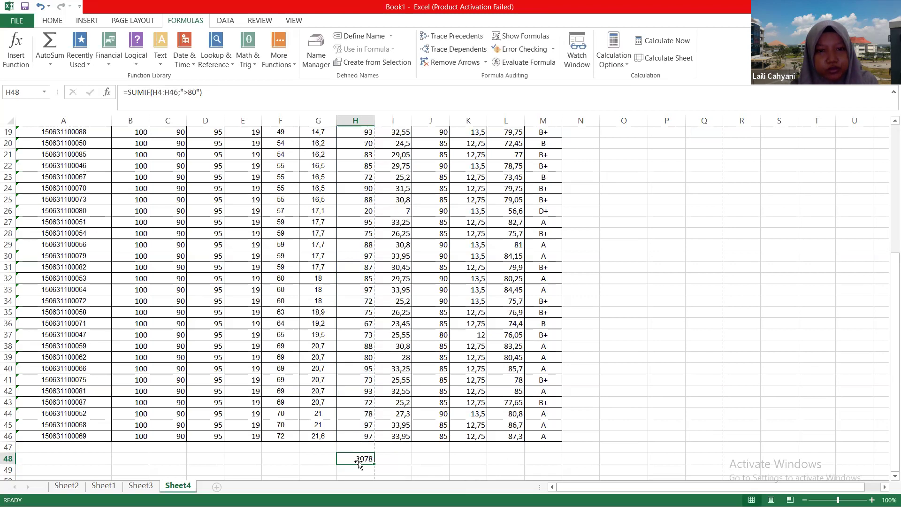
click(192, 92)
key(BackSpace)
text(9)
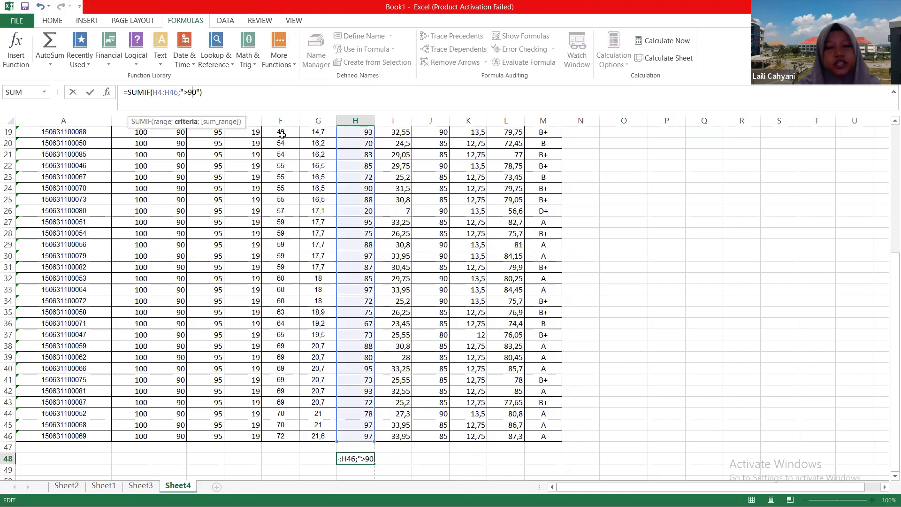
key(Return)
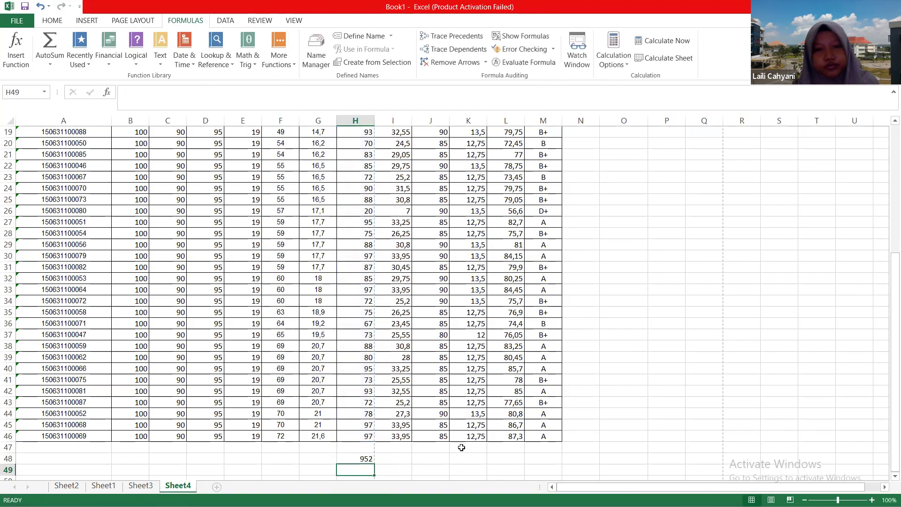
scroll(447, 444, up, 1)
scroll(446, 445, down, 1)
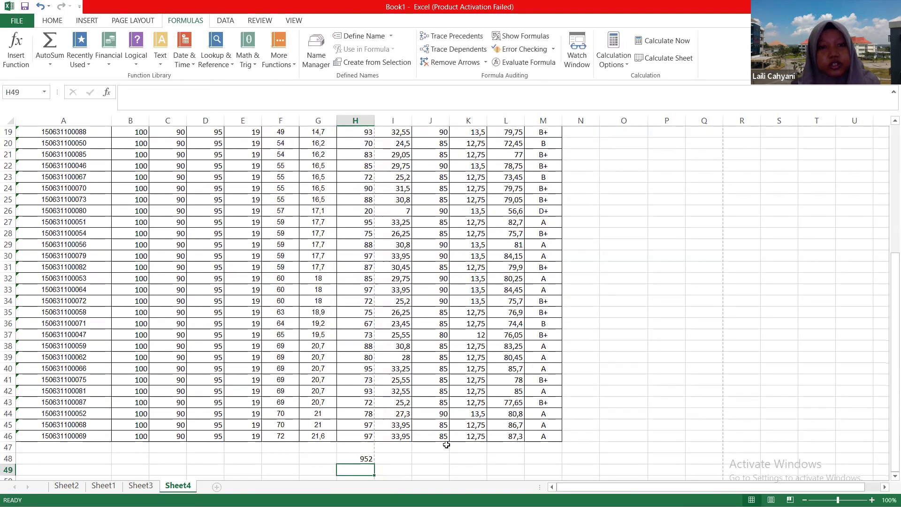
Review the SUMIF formula in H48 against the UAS scores, and clear the cell
click(363, 459)
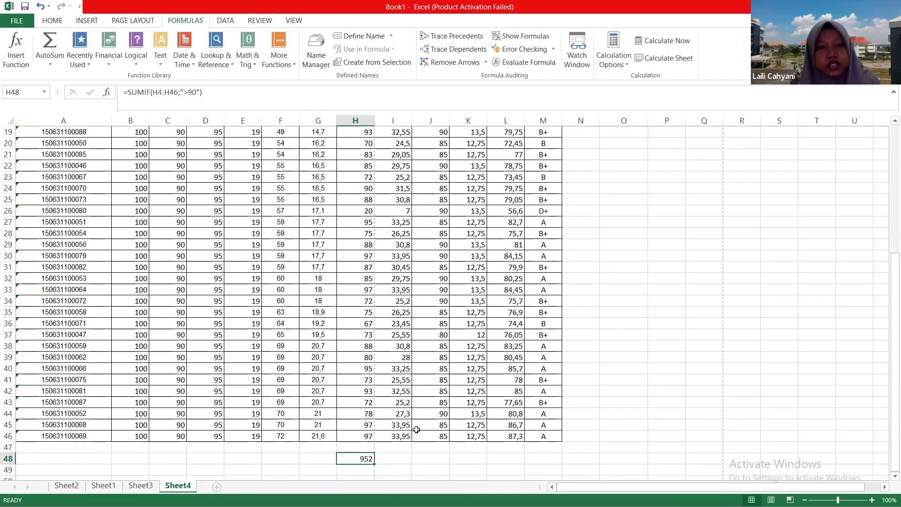
scroll(416, 429, up, 3)
scroll(417, 430, up, 2)
scroll(385, 441, down, 6)
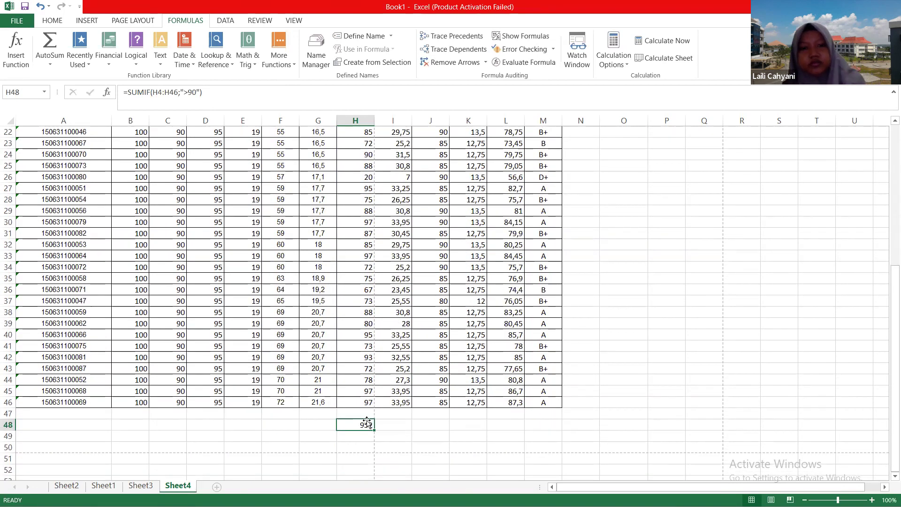
click(655, 400)
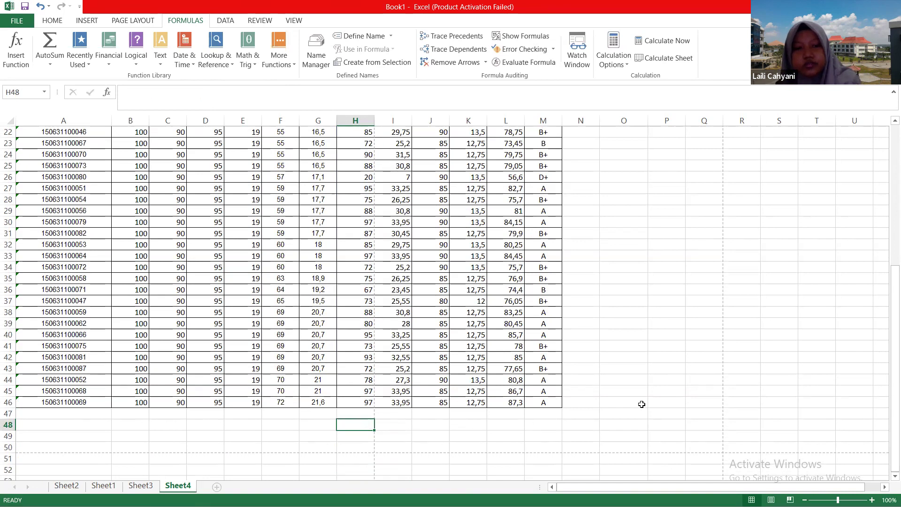
scroll(655, 400, up, 7)
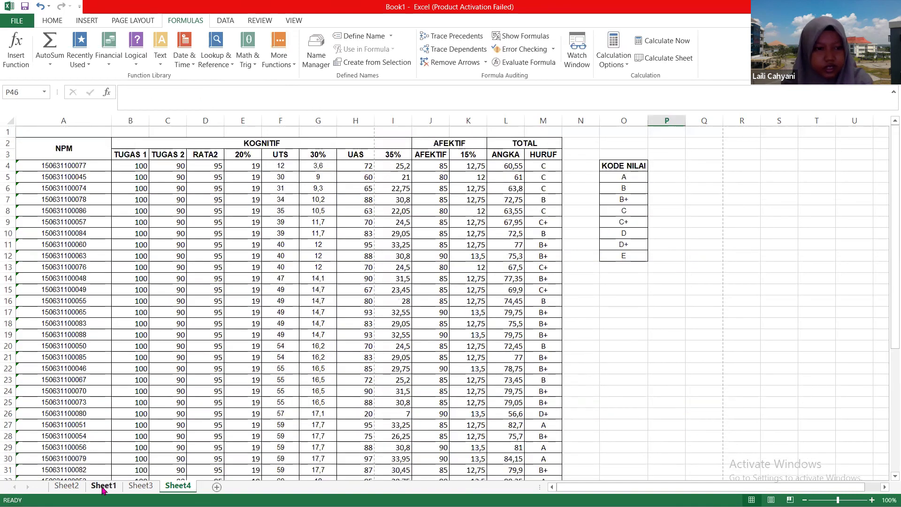
Examine the SUM formula in F16 on Sheet3 and the harga values it adds up
click(118, 488)
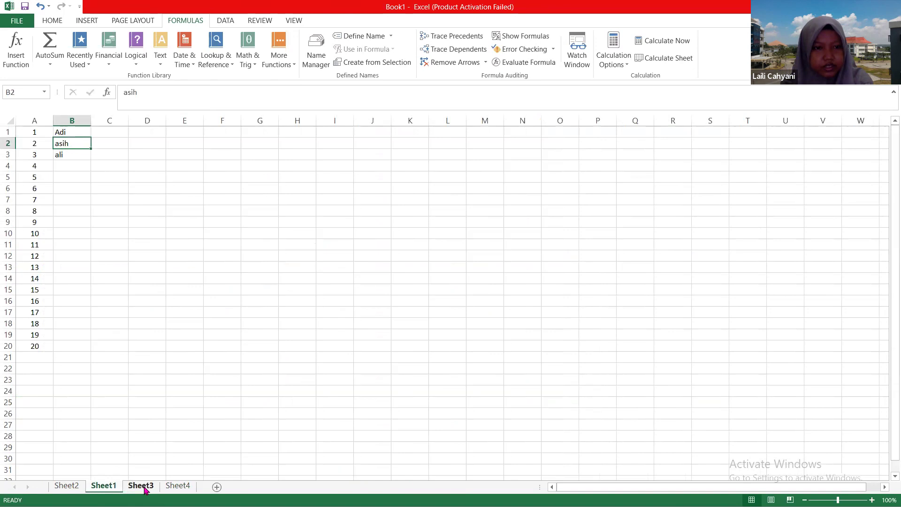
click(140, 486)
click(230, 184)
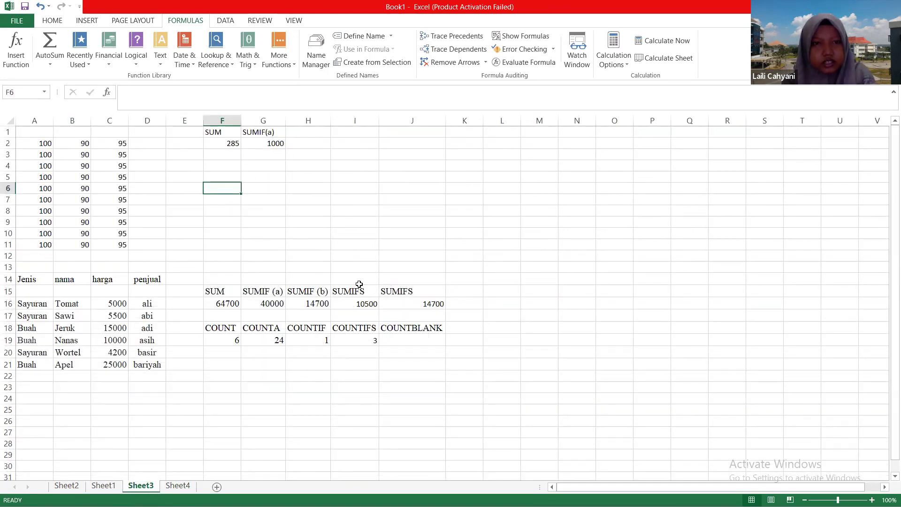
click(226, 304)
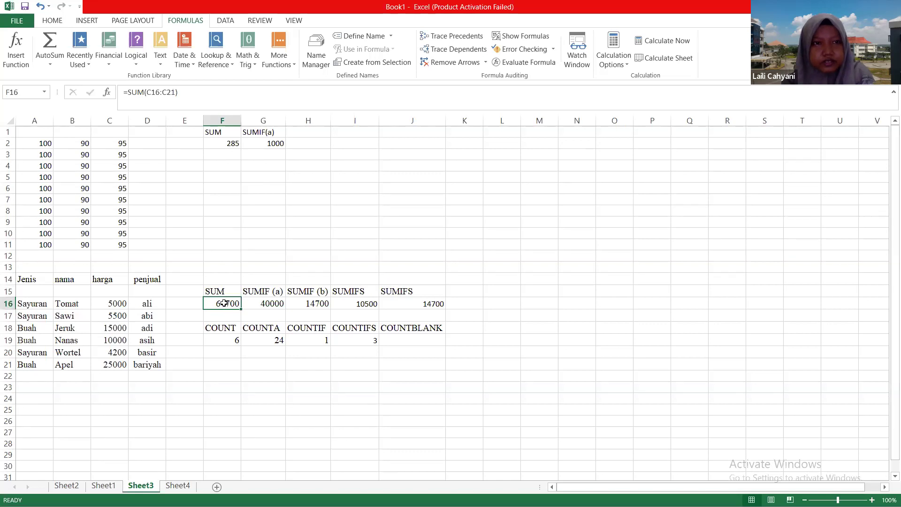
click(133, 310)
drag(109, 304, 102, 356)
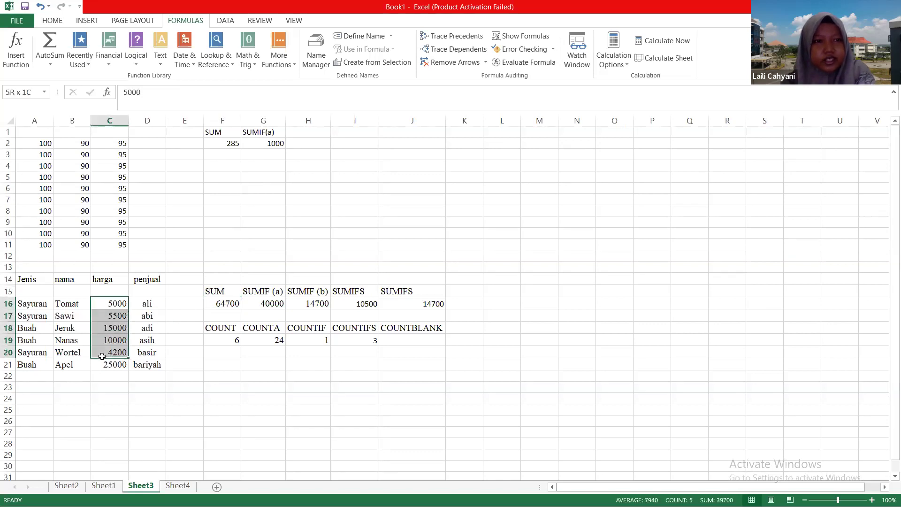
Examine the SUM formula in F2 on Sheet3 against the number block in A2:C11
click(82, 199)
click(173, 144)
click(242, 144)
click(233, 145)
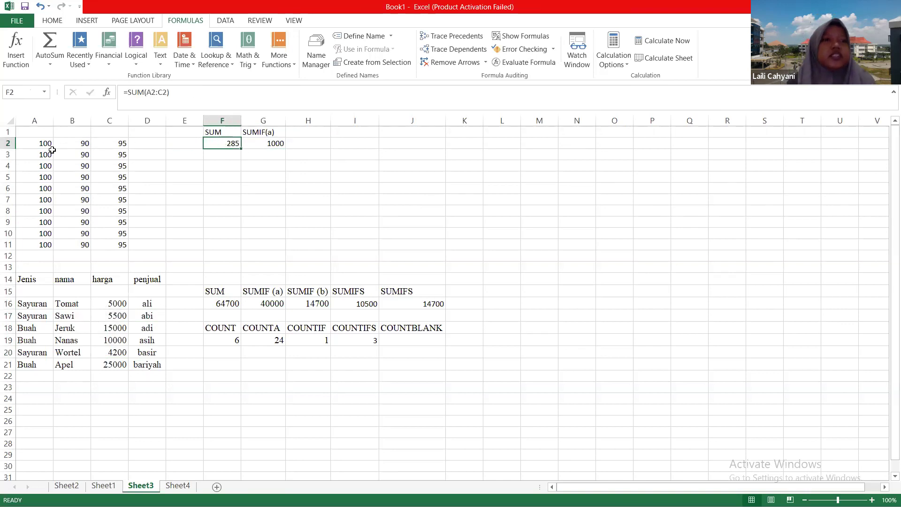
drag(38, 143, 123, 243)
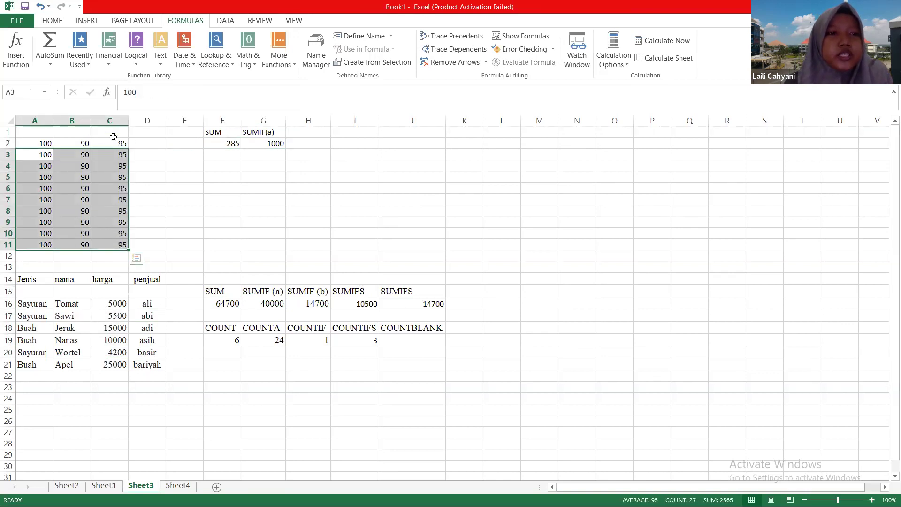
click(109, 132)
click(227, 144)
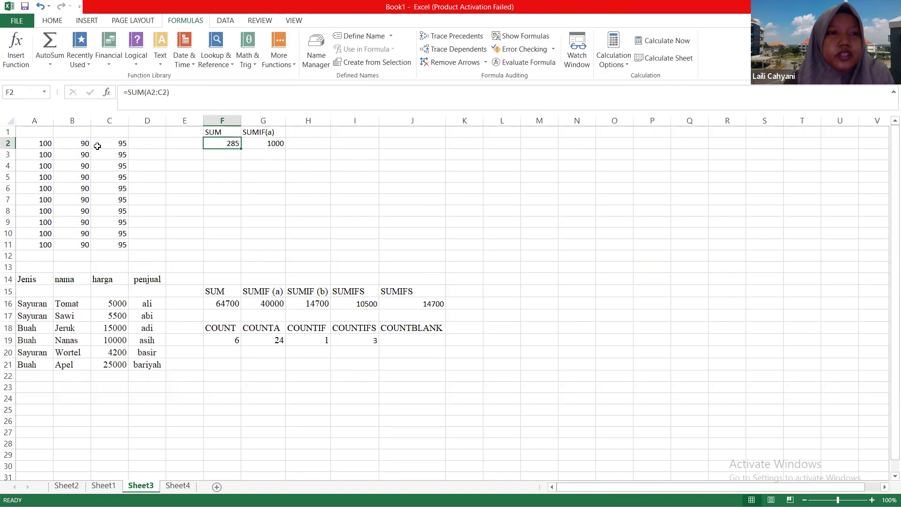
Examine the SUM formula in F2 and the SUMIF formula in G2 against their source cells A2:C2 and A2:A11
click(49, 147)
drag(46, 145, 122, 146)
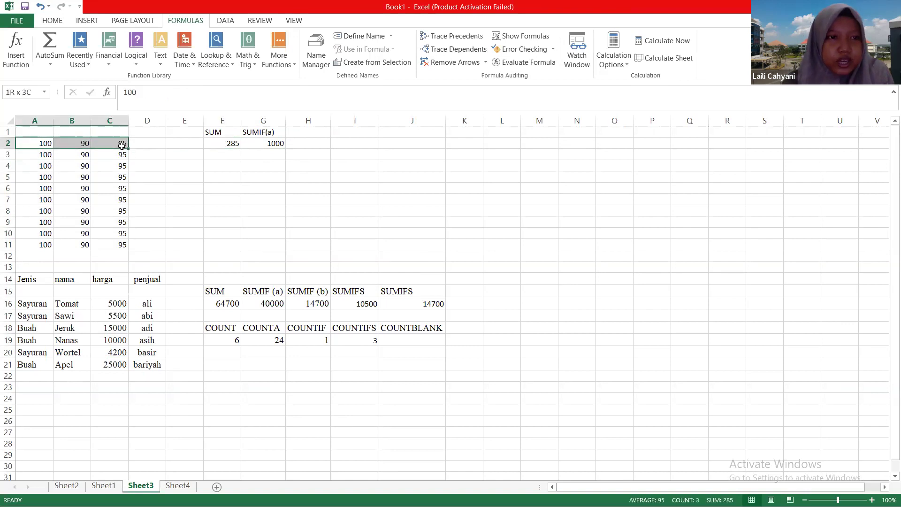
click(231, 143)
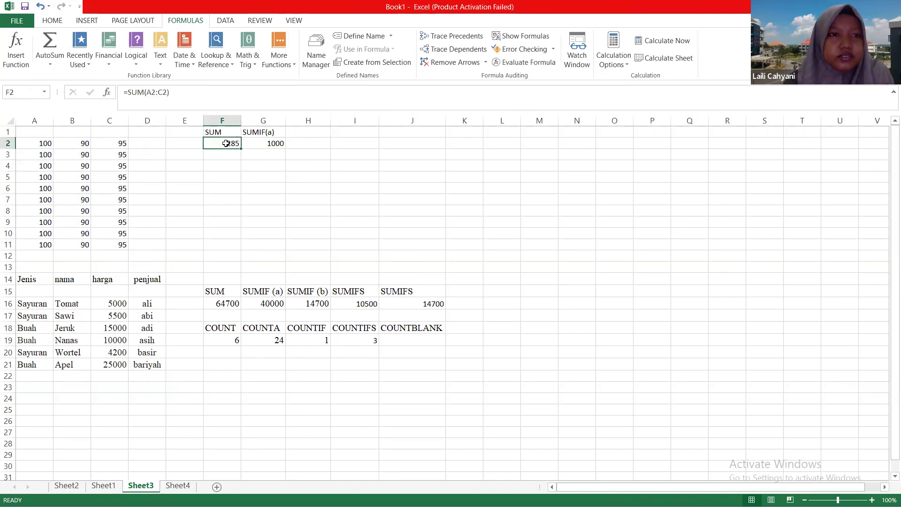
click(117, 143)
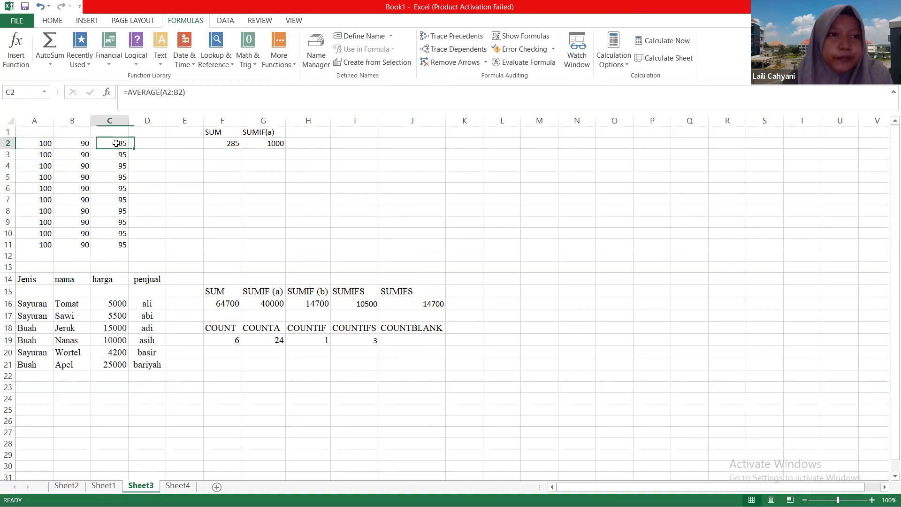
click(249, 143)
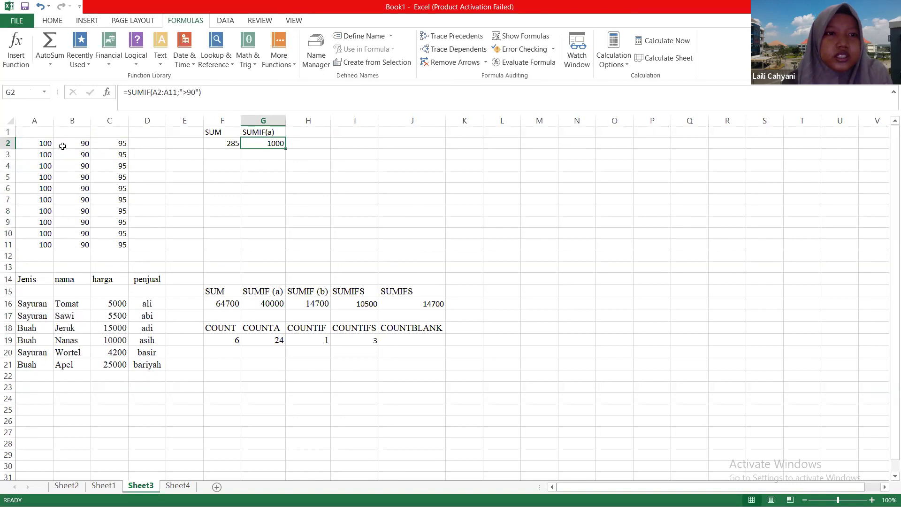
click(75, 144)
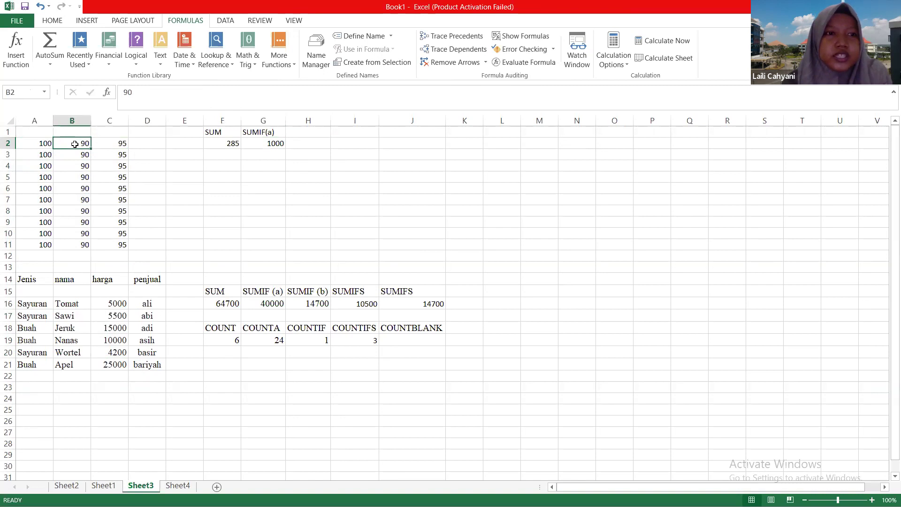
click(258, 144)
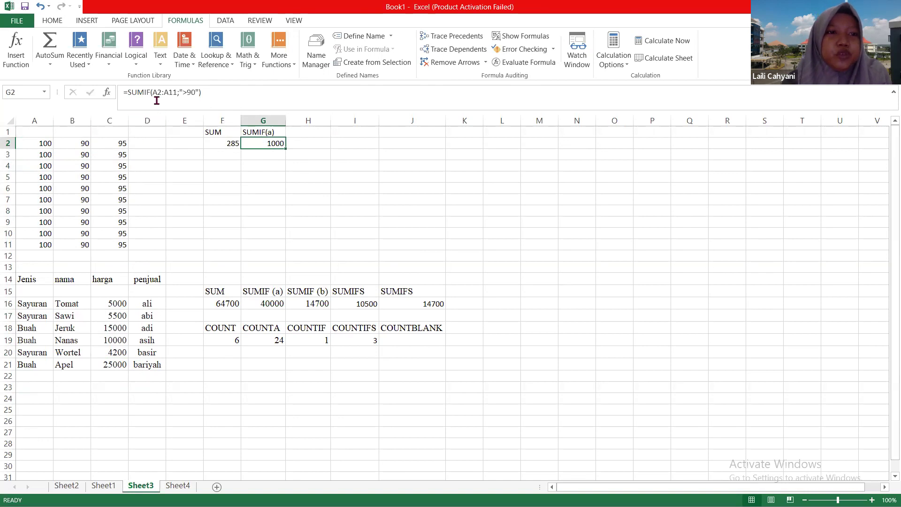
drag(40, 144, 39, 245)
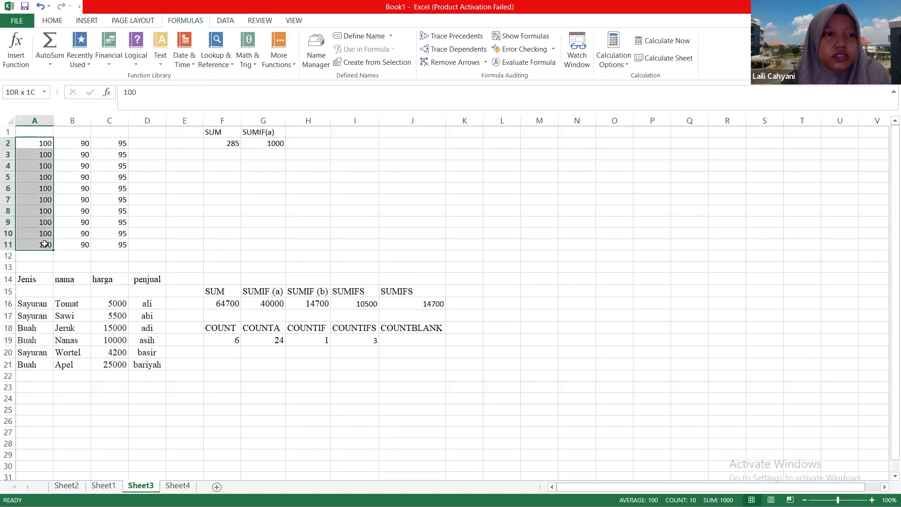
Change the range of the SUMIF formula in G2 to A2:C2, giving =SUMIF(A2:C2;">90")
click(252, 140)
click(165, 92)
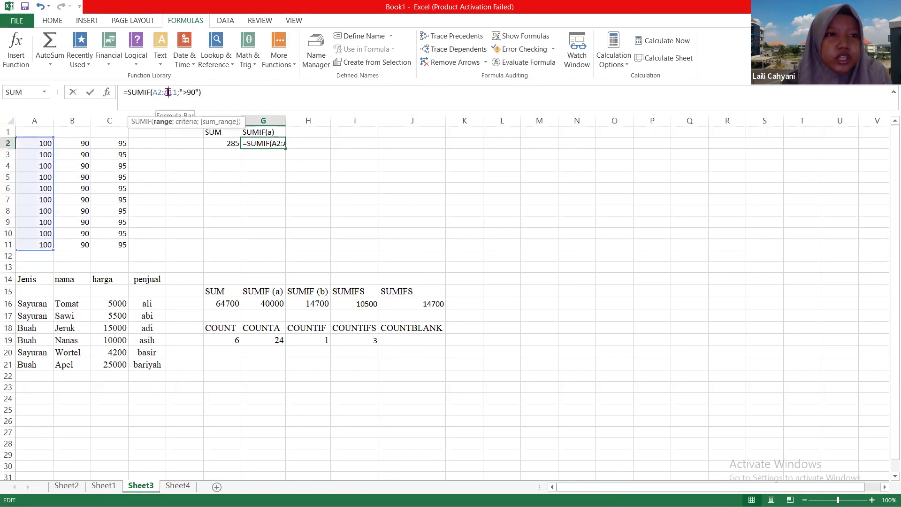
key(BackSpace)
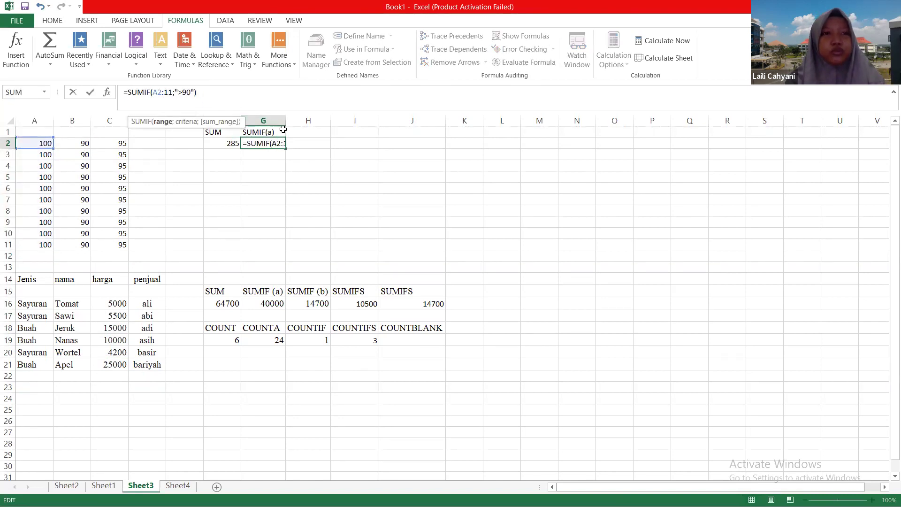
text(C)
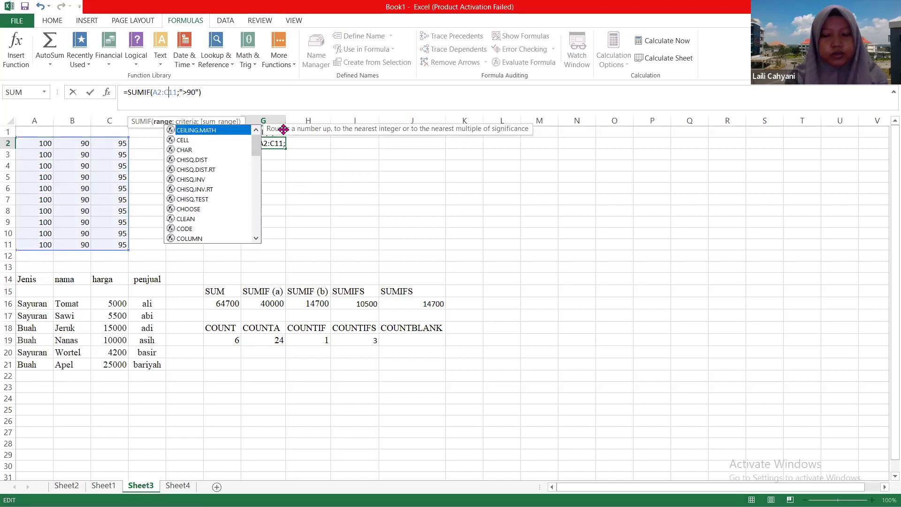
key(Home)
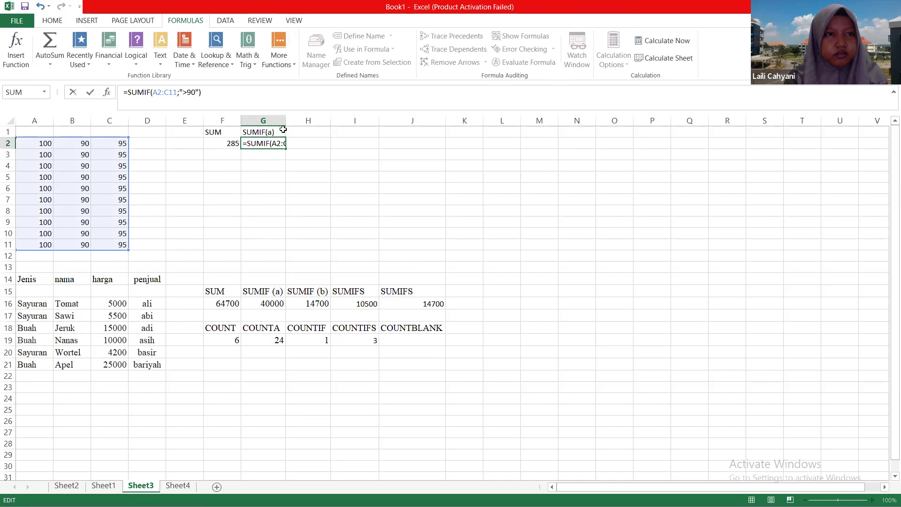
click(177, 92)
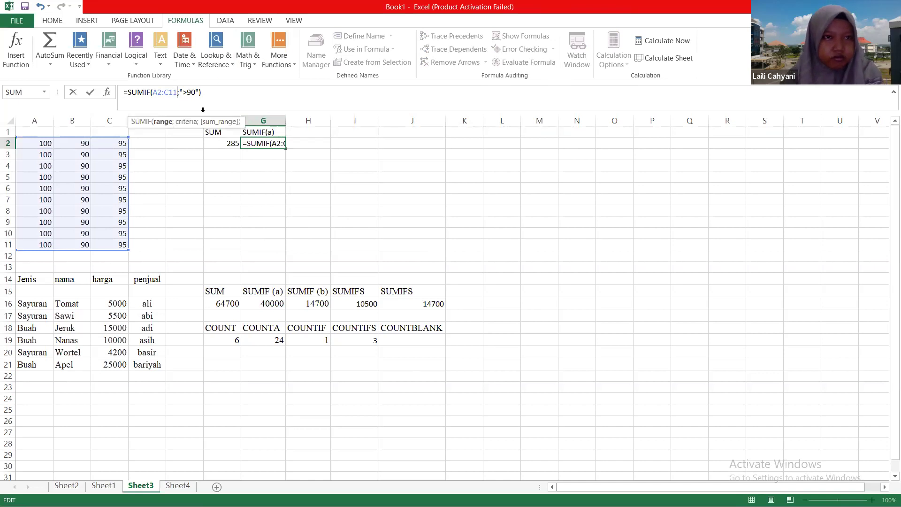
key(BackSpace)
key(BackSpace)
text(2)
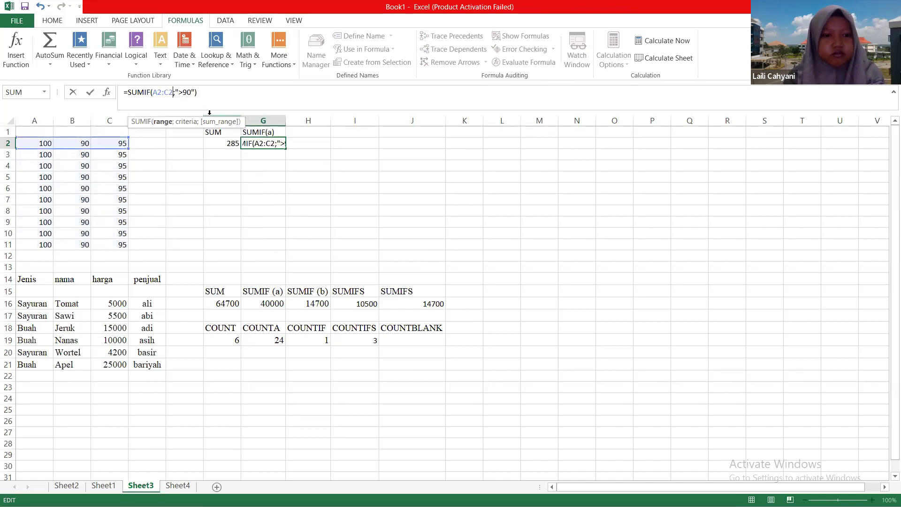
key(Return)
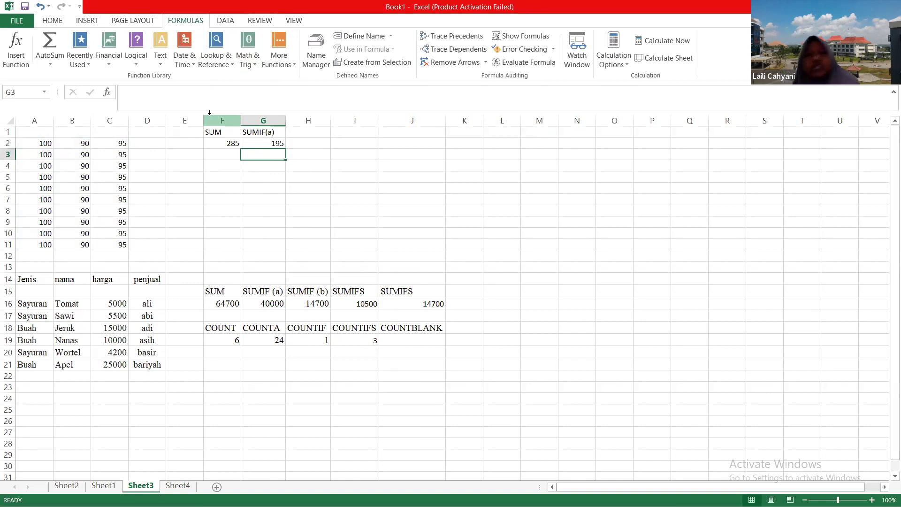
click(365, 228)
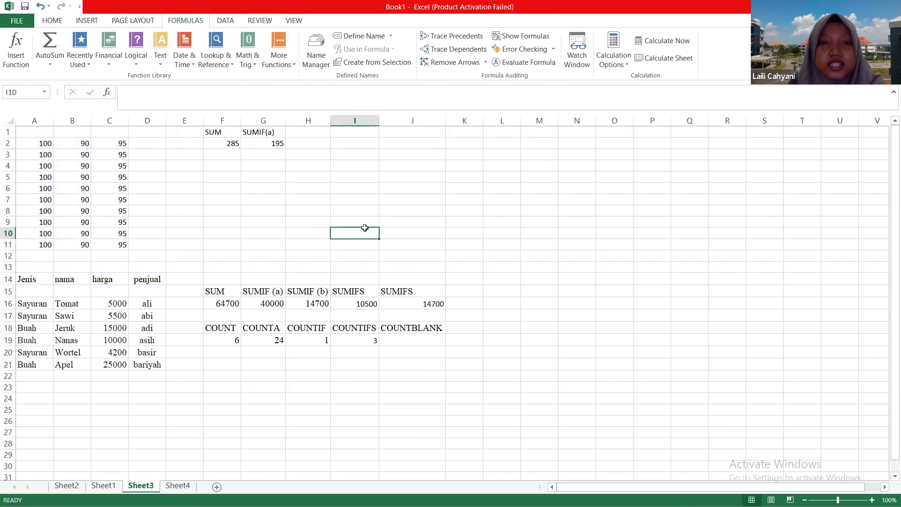
click(278, 306)
click(371, 202)
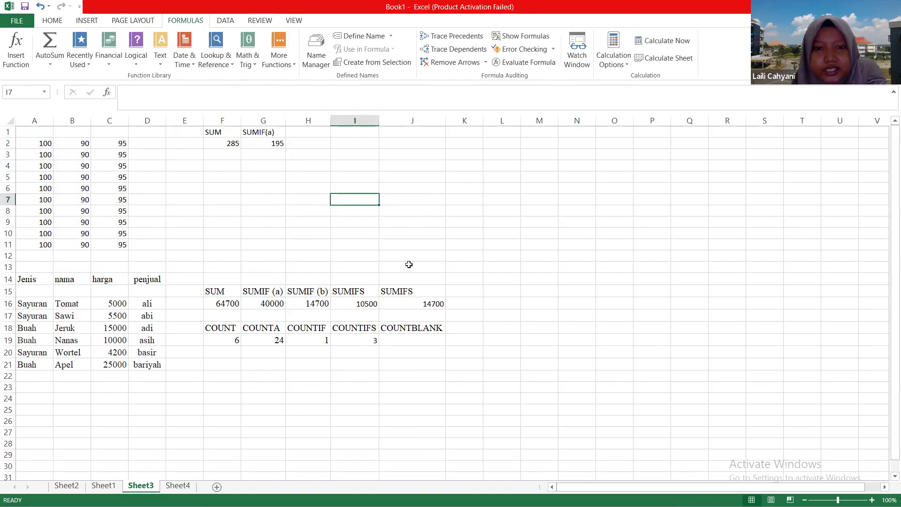
click(407, 264)
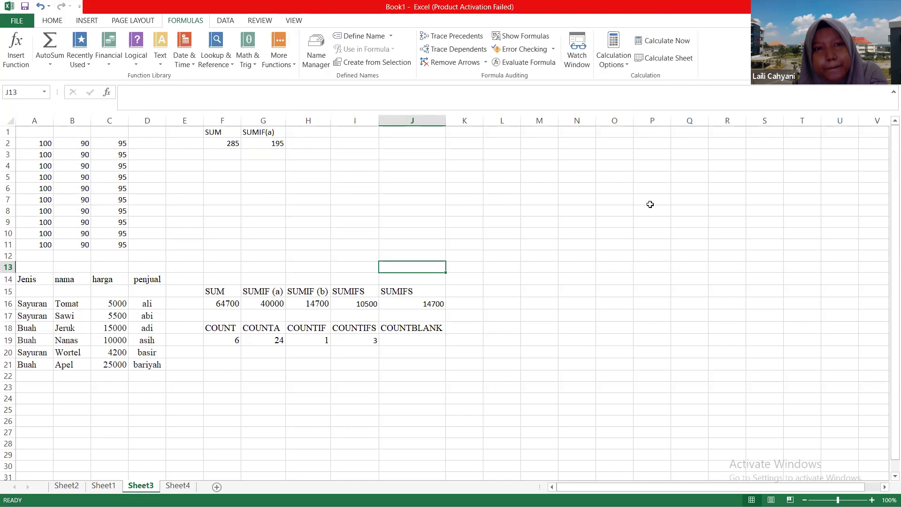
click(388, 217)
click(285, 184)
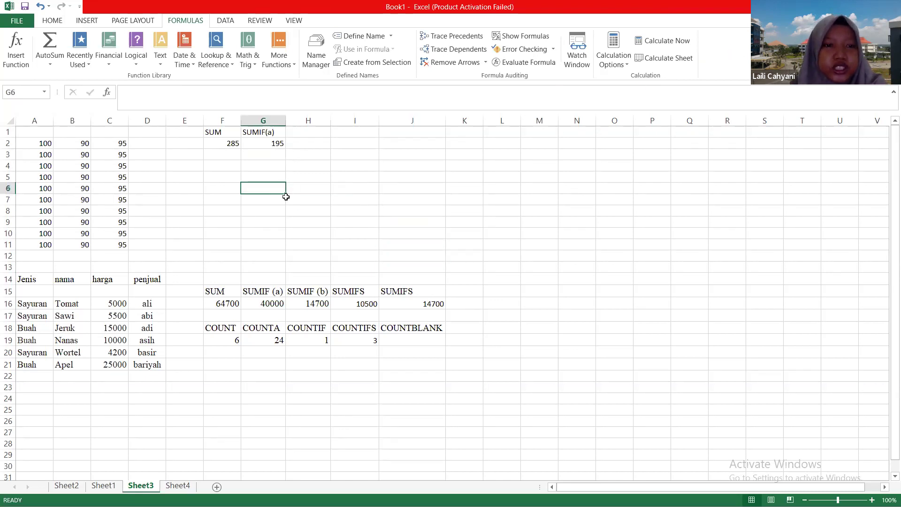
Compare the SUMIF (a) and SUMIF (b) formulas in G16 and H16, and review the arguments of the SUMIF formula in G2
click(315, 292)
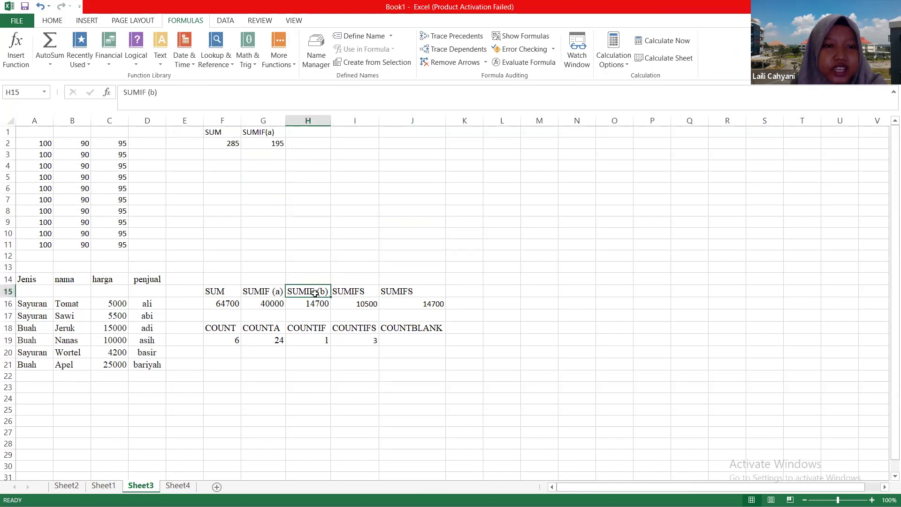
click(271, 306)
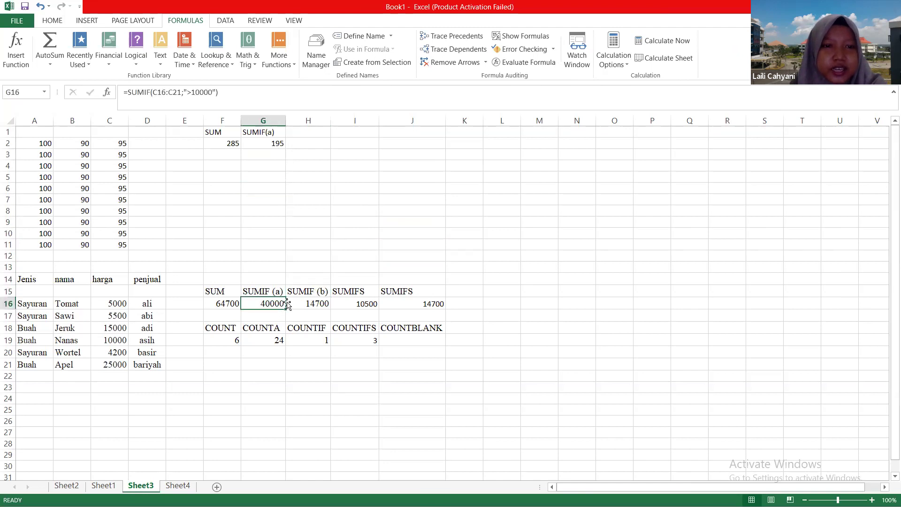
click(306, 303)
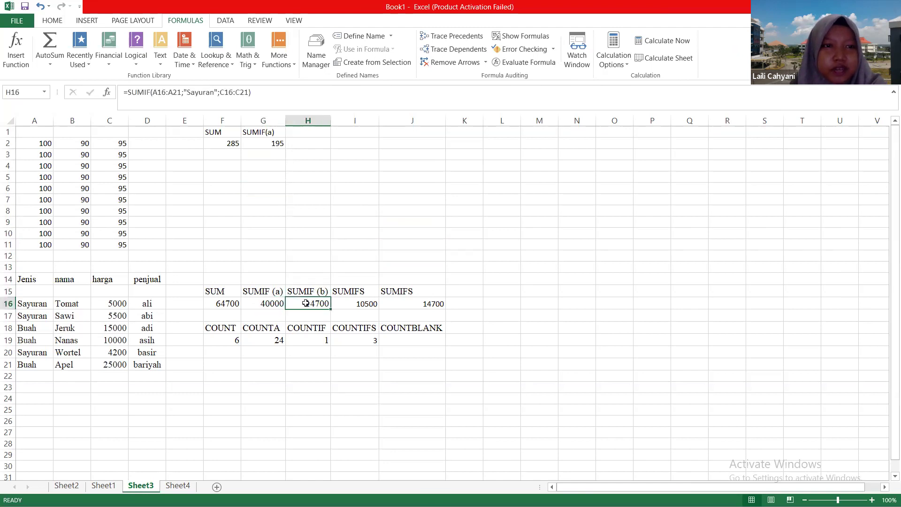
click(278, 303)
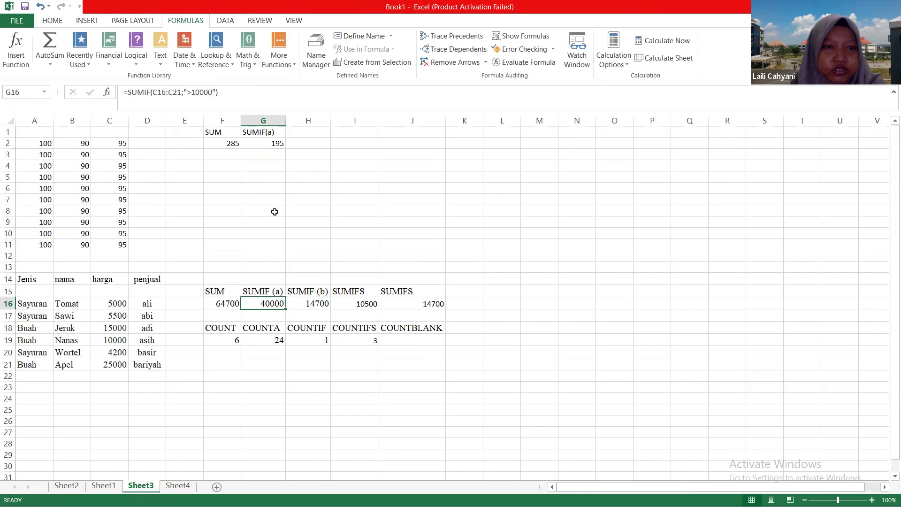
click(269, 211)
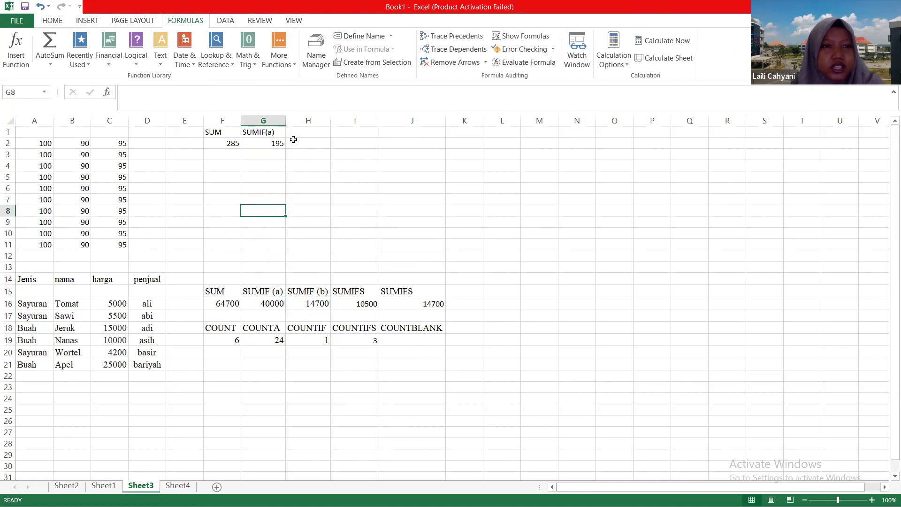
click(296, 133)
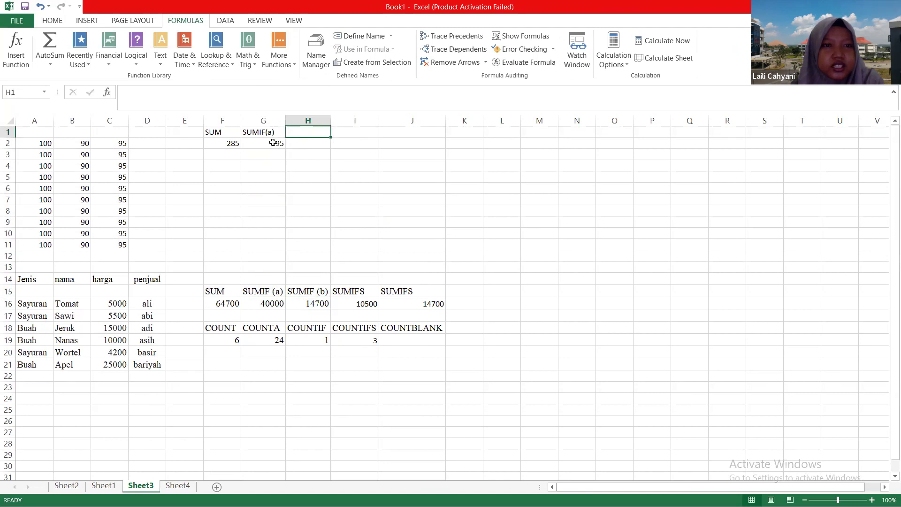
click(276, 143)
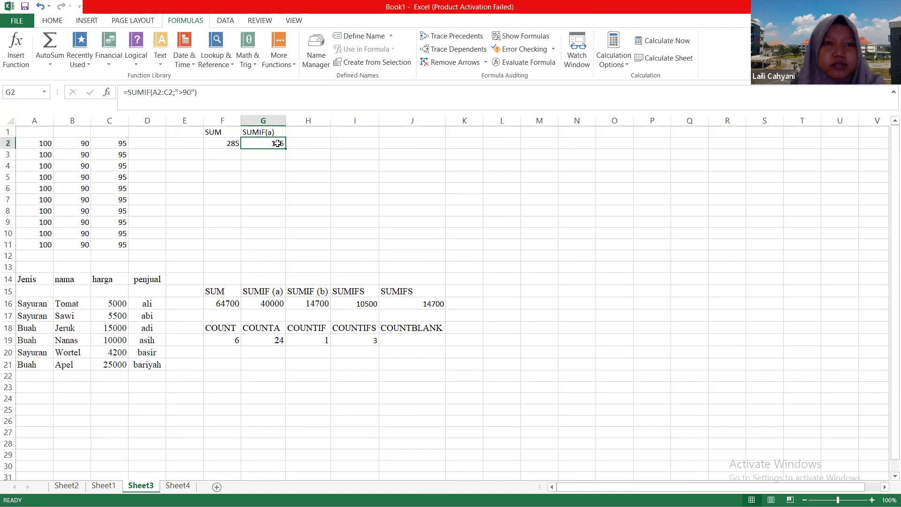
double_click(276, 142)
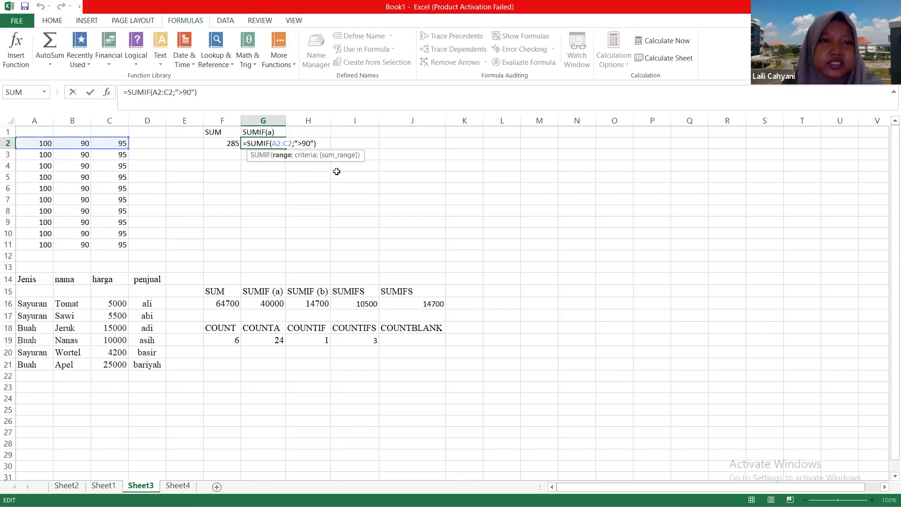
key(Return)
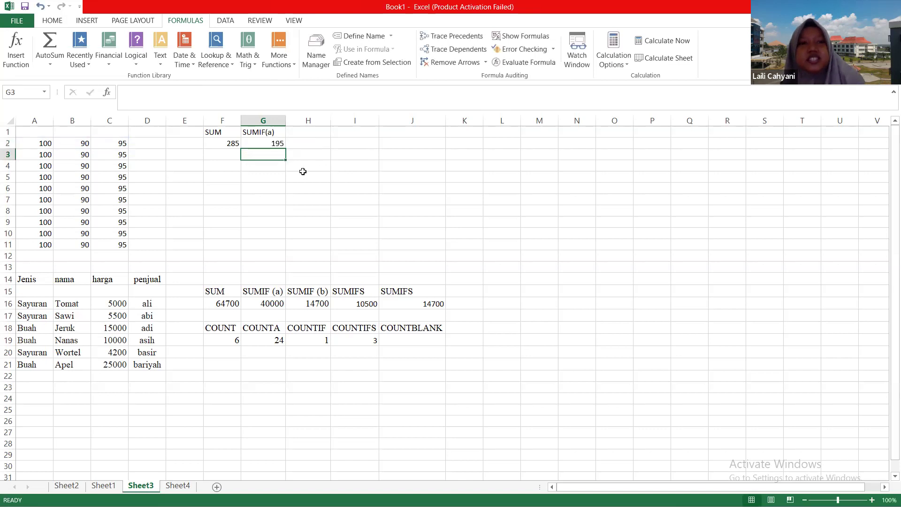
Examine the SUM formula in F16 against the first and last prices in the harga column, C16 to C21
click(268, 304)
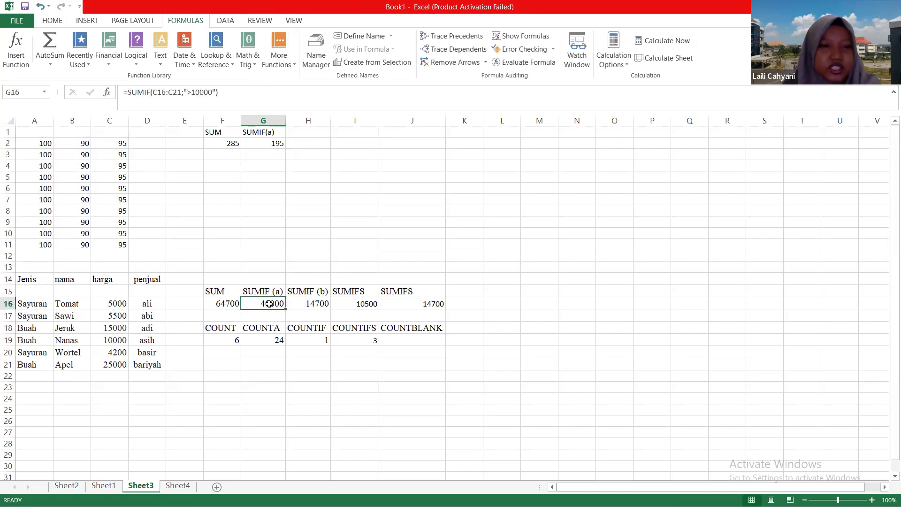
drag(27, 289, 28, 365)
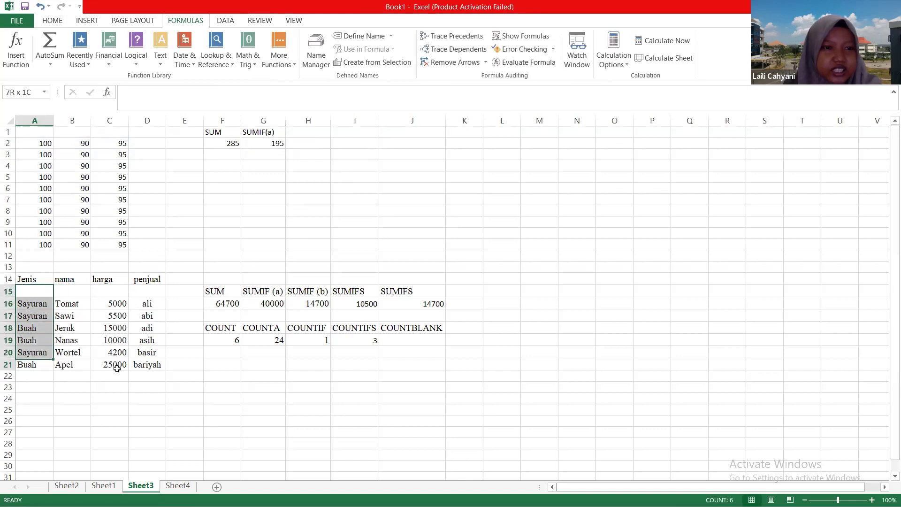
click(248, 306)
click(225, 302)
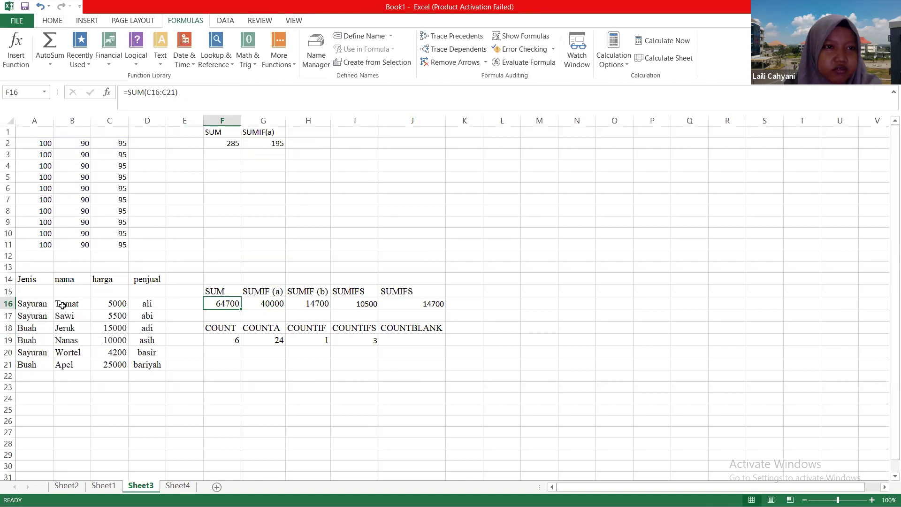
click(111, 303)
click(113, 364)
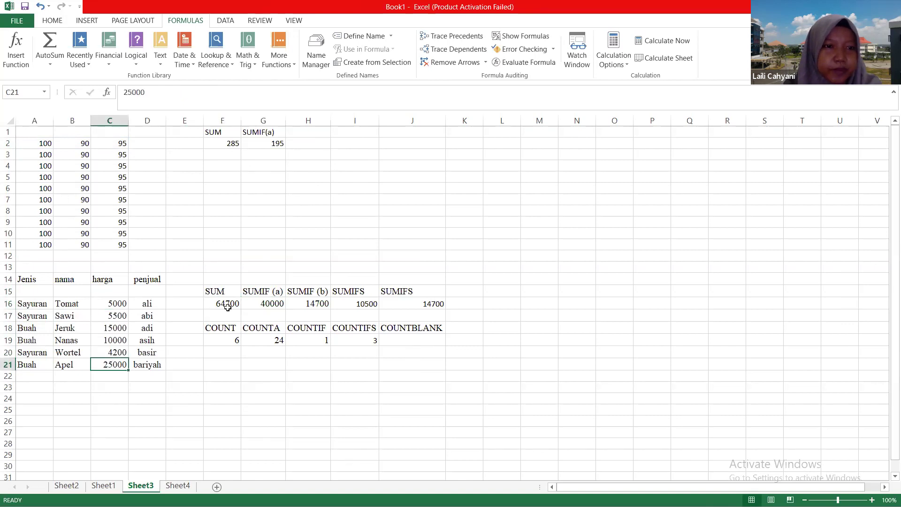
click(228, 307)
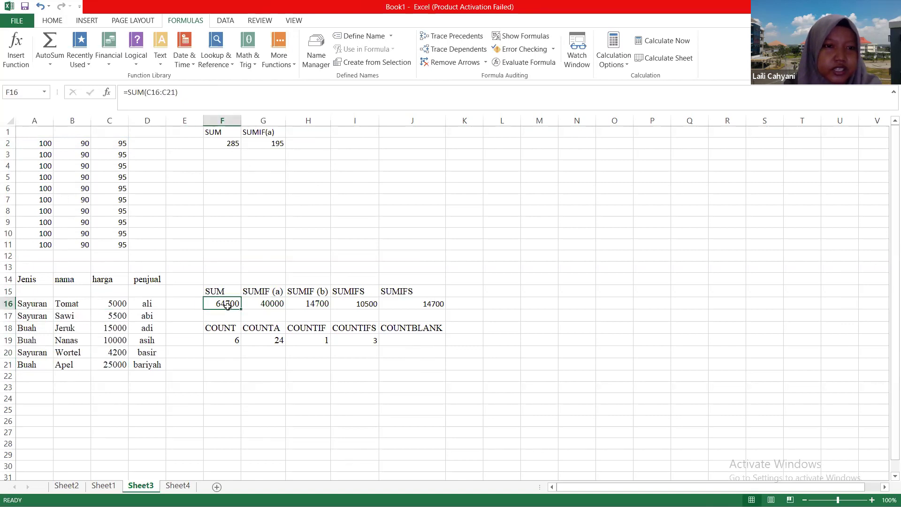
Review the SUMIF (a) formula in G16 and open the SUMIF (b) formula in H16 to inspect its criteria and sum ranges
click(265, 304)
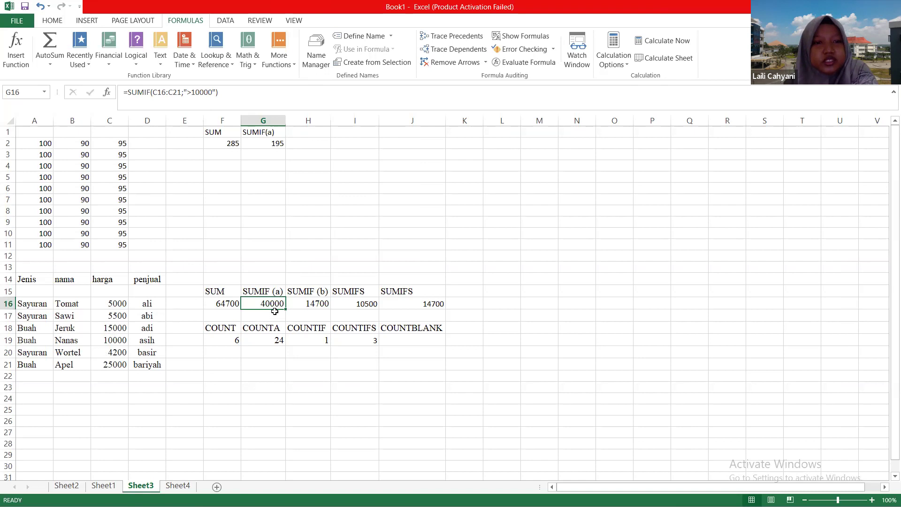
click(313, 302)
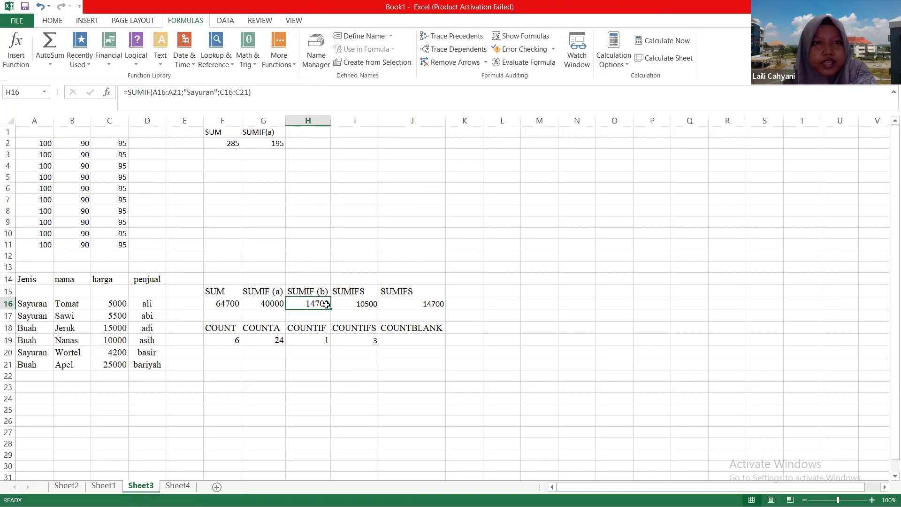
double_click(324, 304)
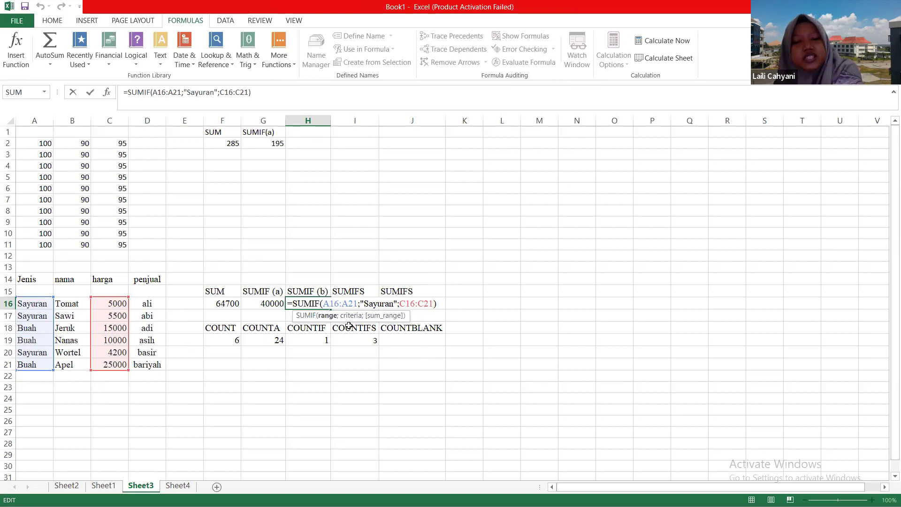
Examine the SUMIF (b) formula in H16 against the Sayuran entries in A16:A21 and the harga values in C16:C21
key(Return)
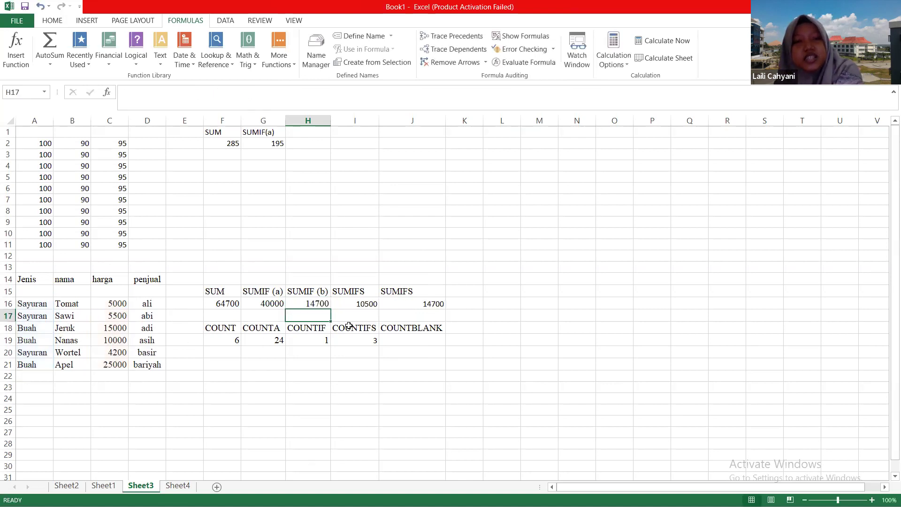
click(310, 303)
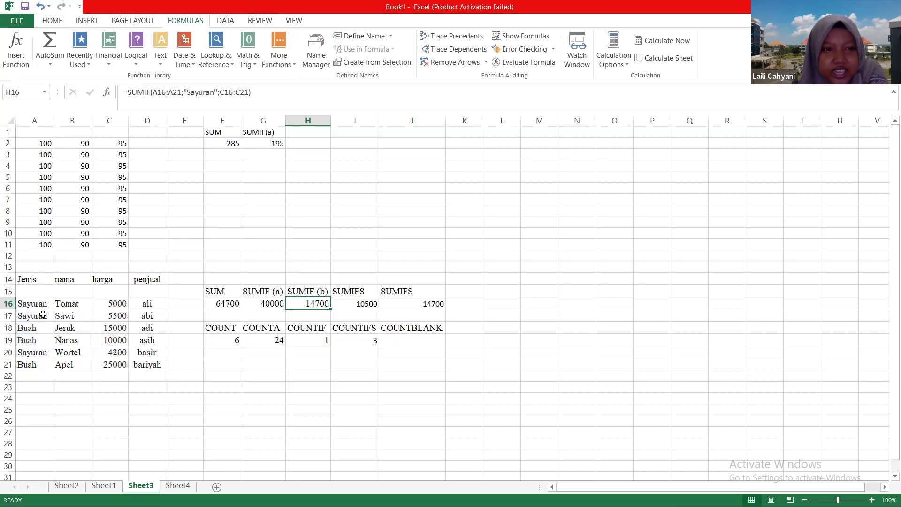
mouse_move(34, 304)
mouse_down()
mouse_move(33, 329)
mouse_move(34, 318)
mouse_up()
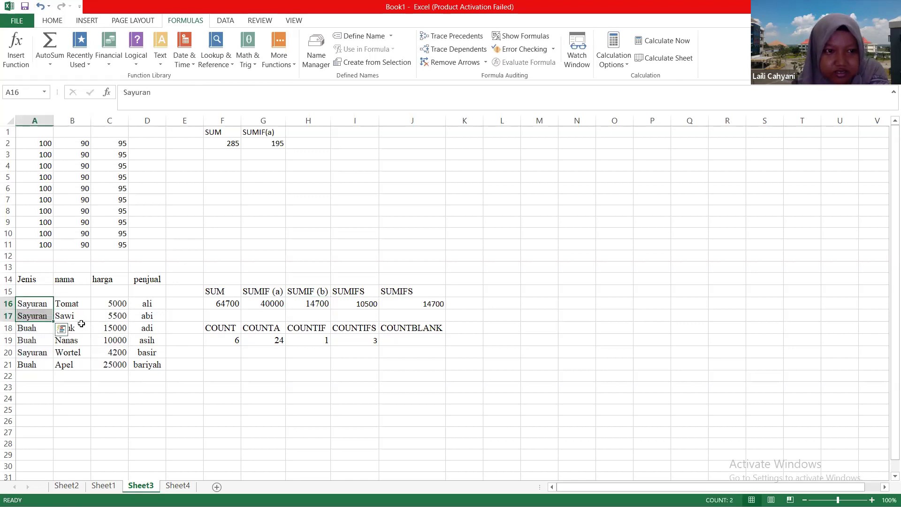
click(40, 353)
drag(104, 353, 123, 303)
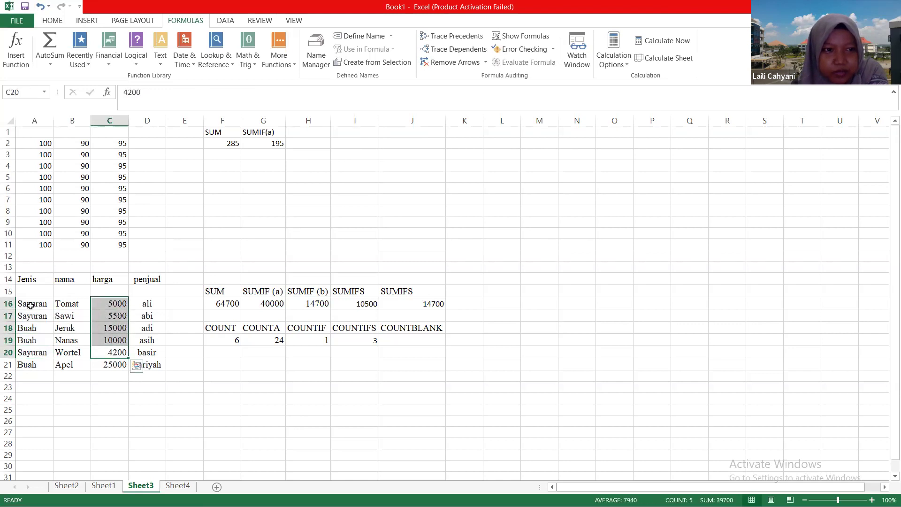
drag(31, 304, 31, 366)
click(117, 303)
drag(110, 328, 107, 364)
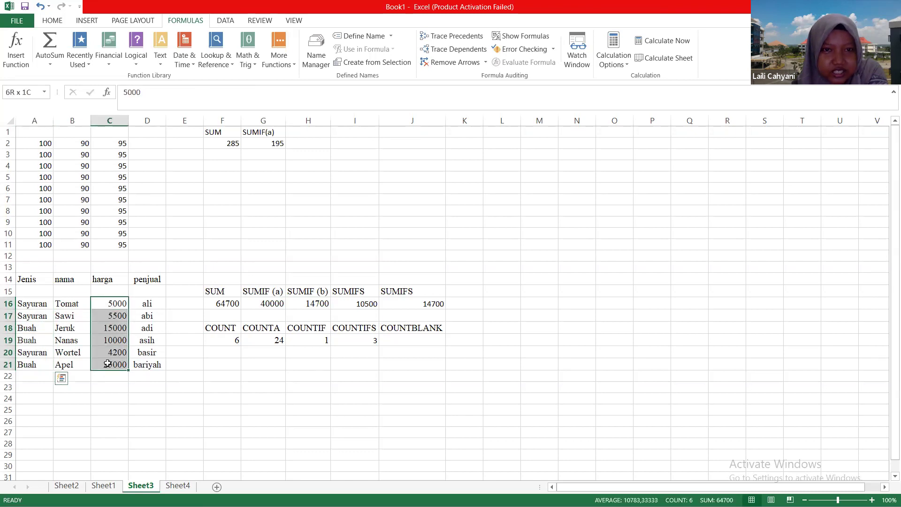
click(317, 304)
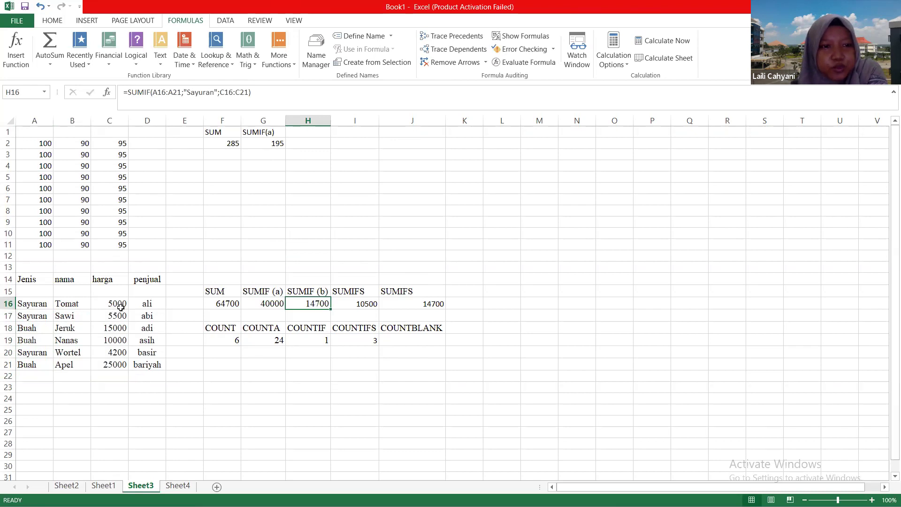
click(117, 354)
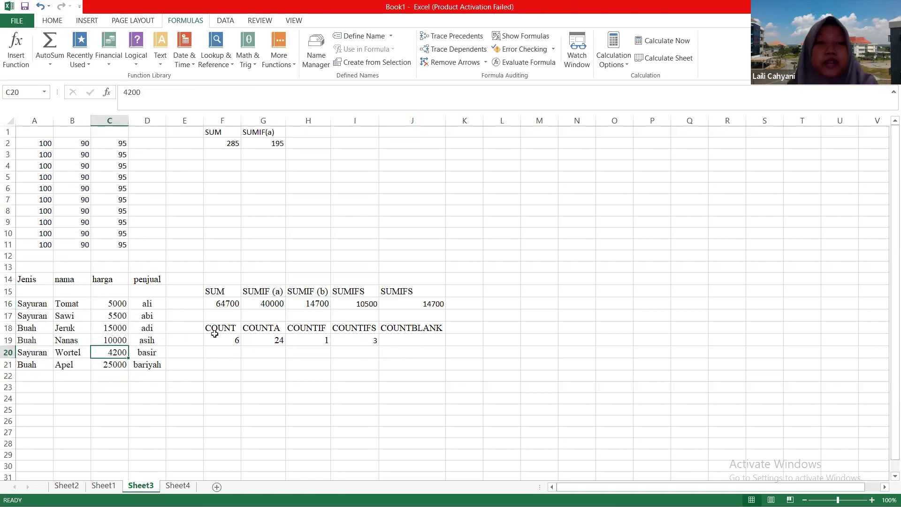
Inspect the range, criteria and sum_range arguments of the SUMIF (b) formula in H16, leaving the formula as it is
double_click(316, 304)
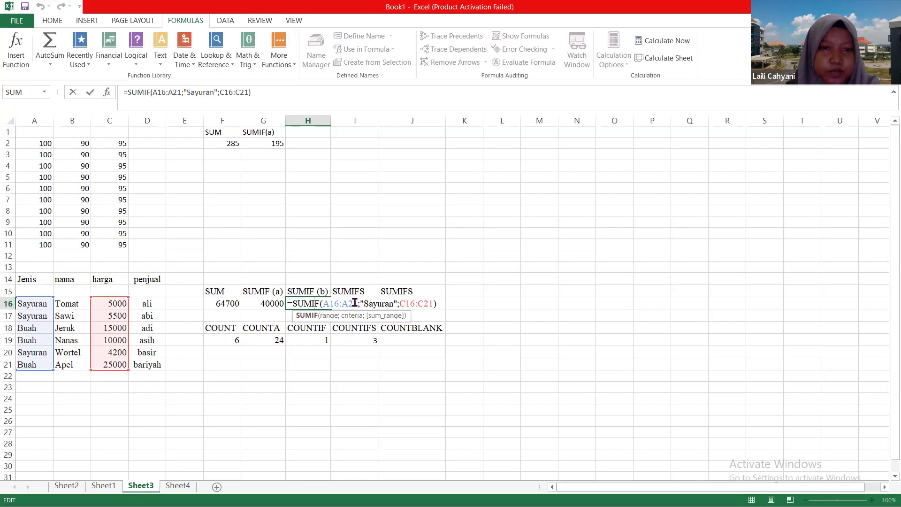
drag(354, 304, 323, 304)
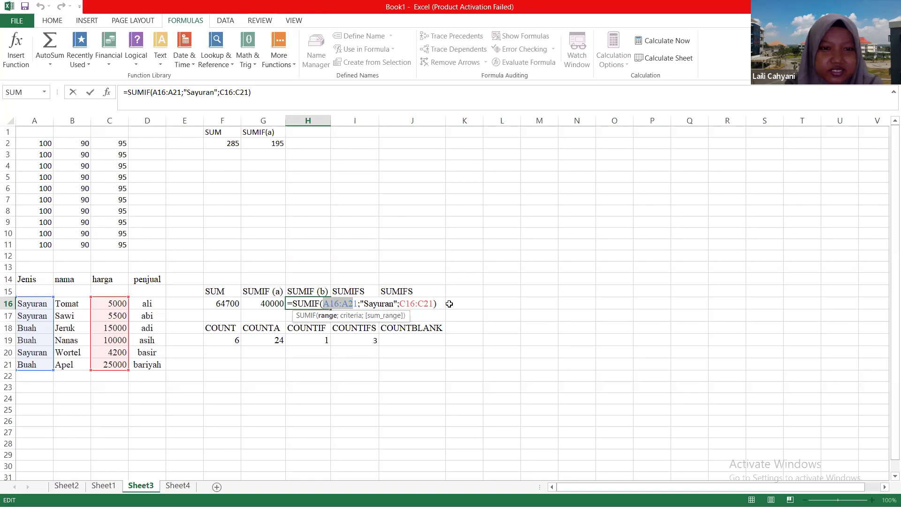
key(Return)
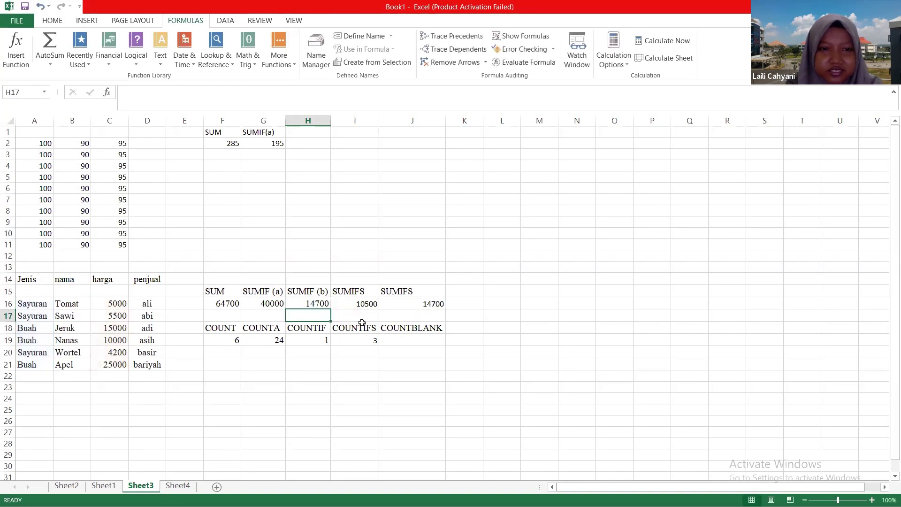
click(321, 304)
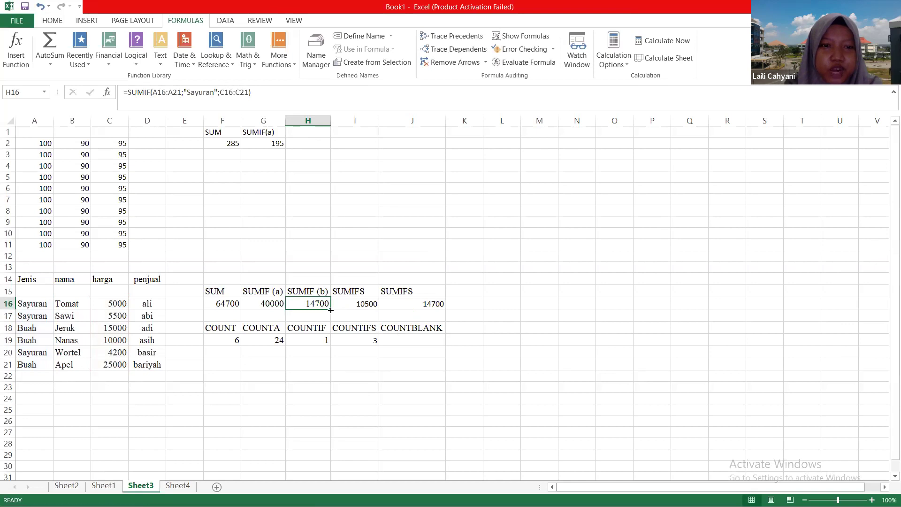
double_click(324, 304)
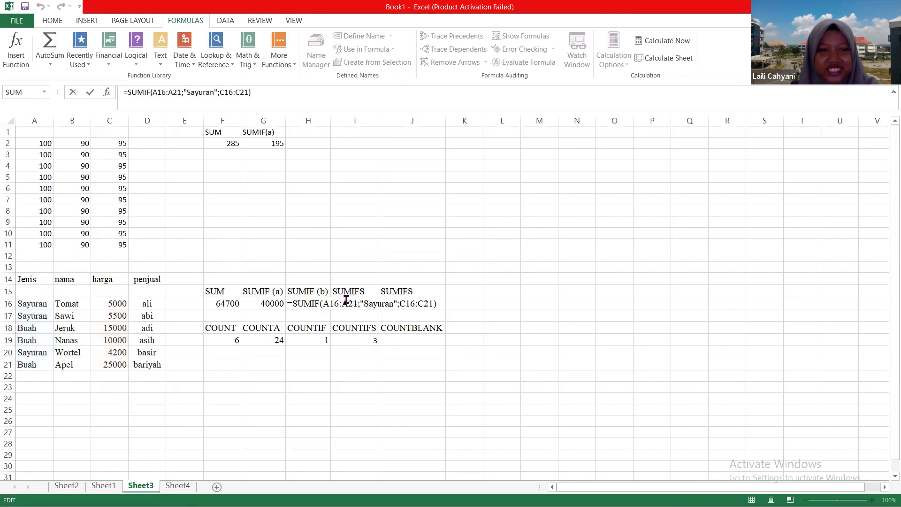
click(316, 305)
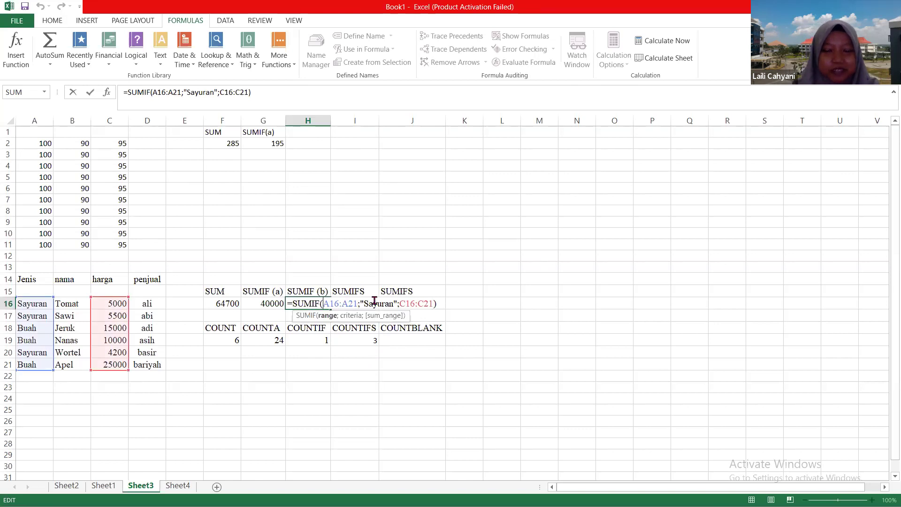
key(Return)
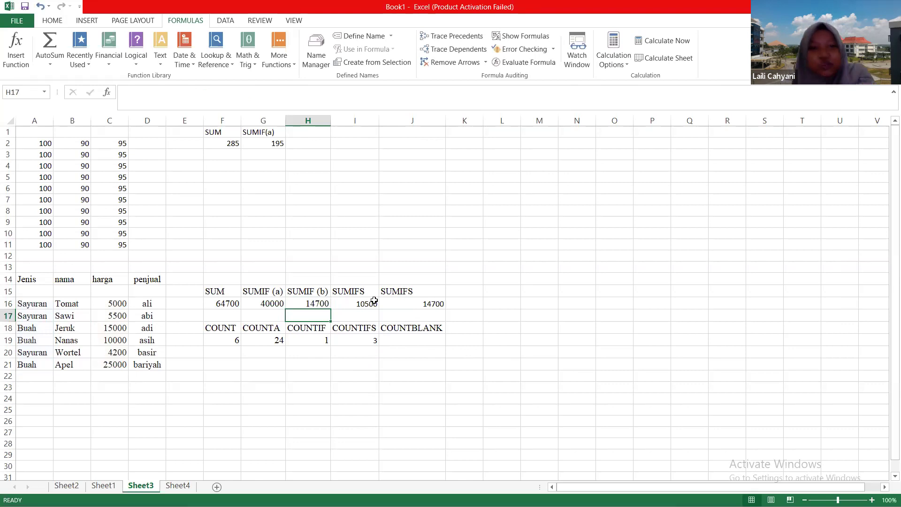
click(315, 302)
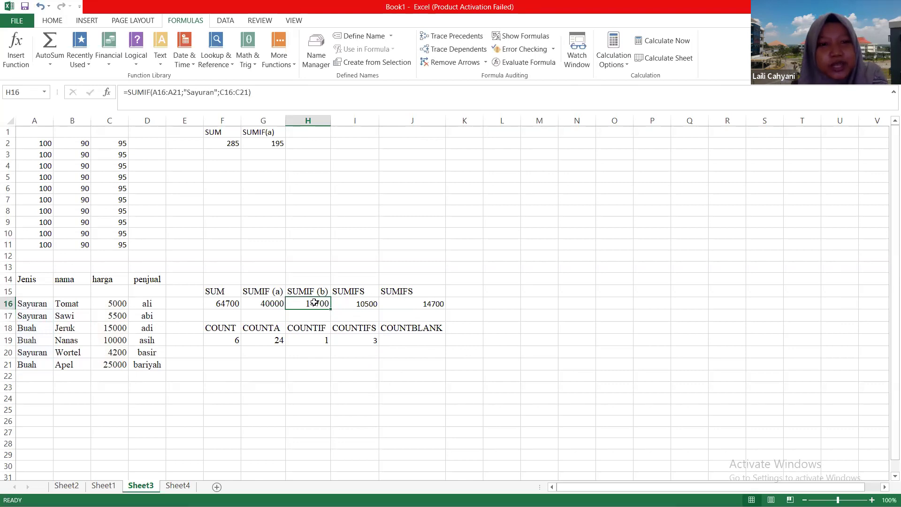
double_click(314, 303)
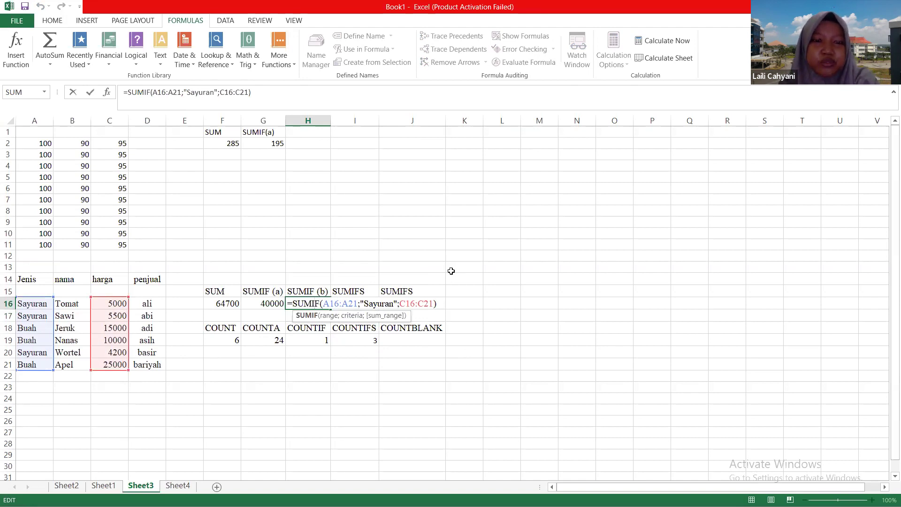
key(Return)
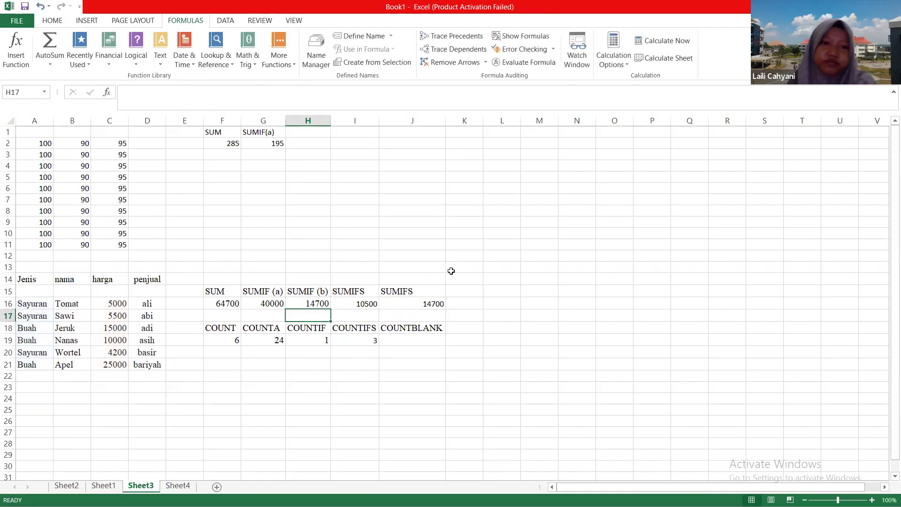
key(Up)
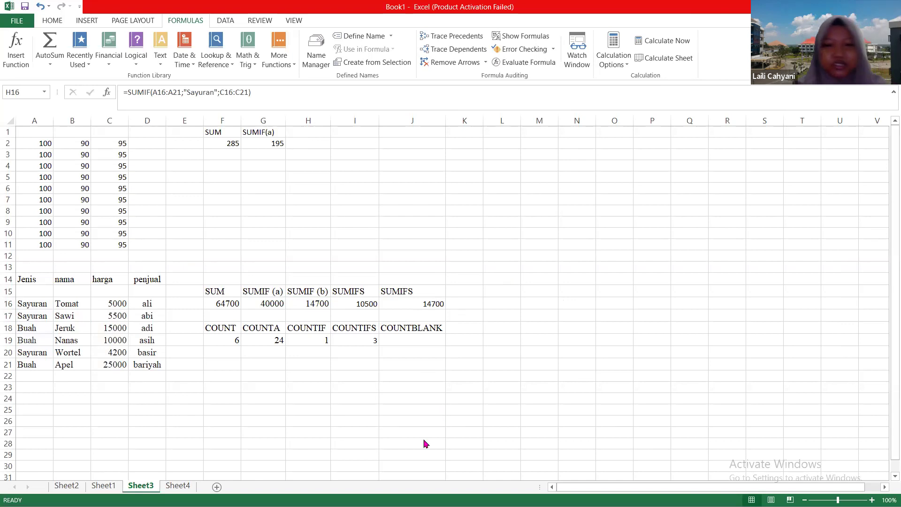
key(alt+Tab)
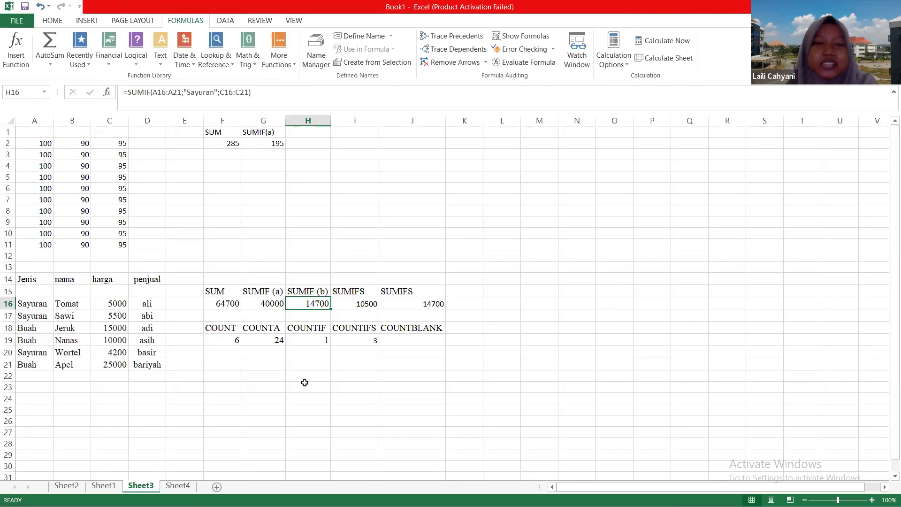
click(304, 384)
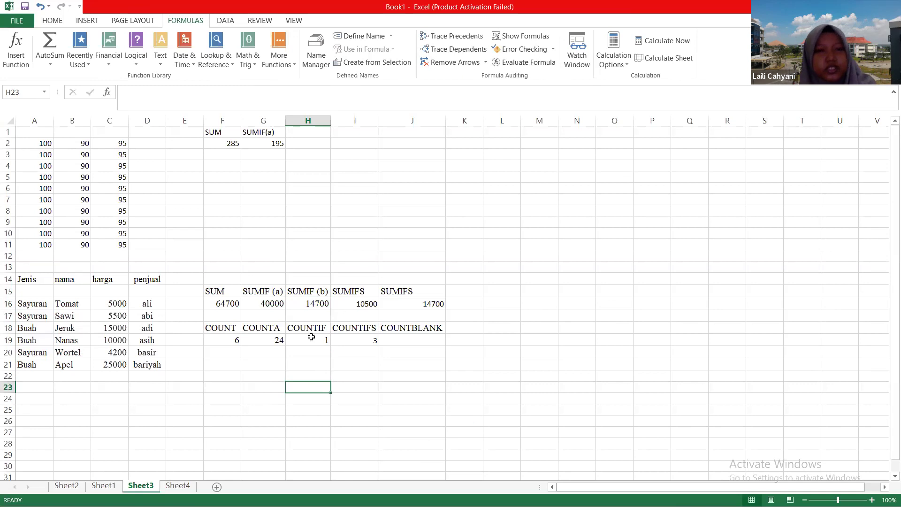
click(316, 360)
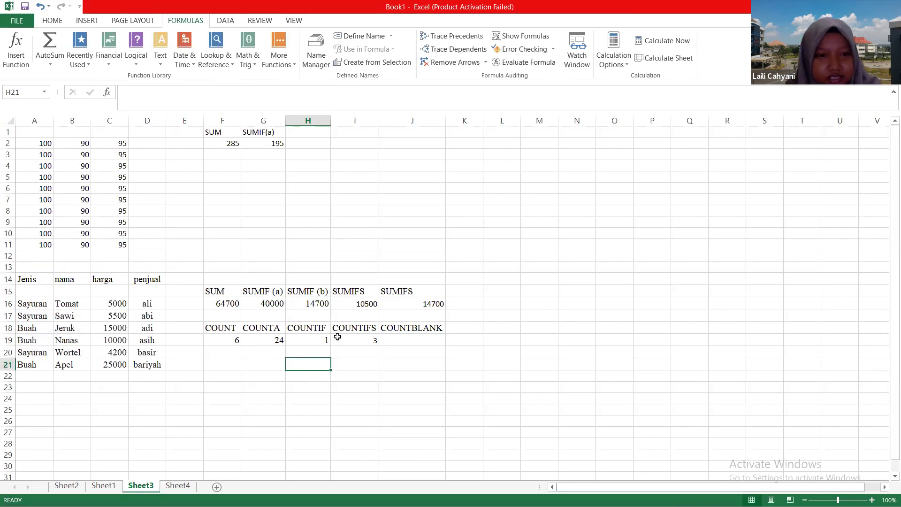
click(308, 351)
click(255, 381)
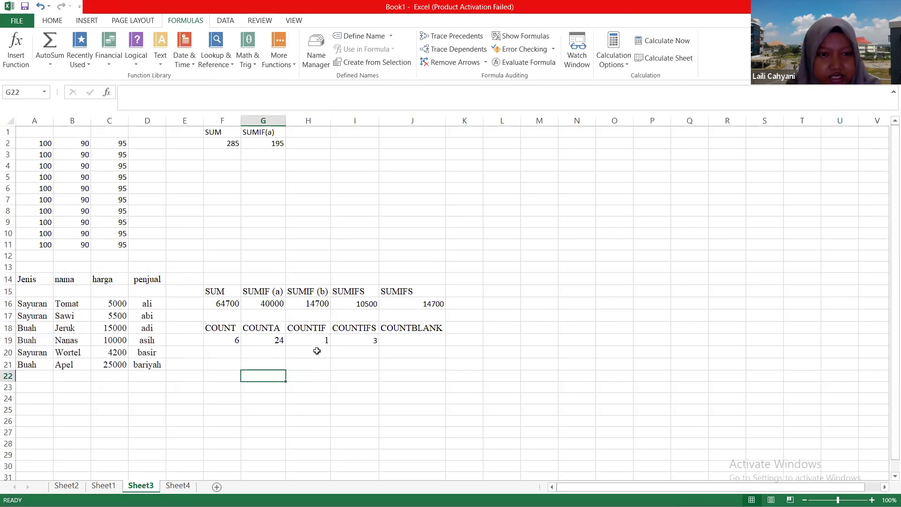
Start a SUMIF formula in H21 with C16:C21 as its range, using the SUMIF (b) formula in H16 as reference
click(306, 305)
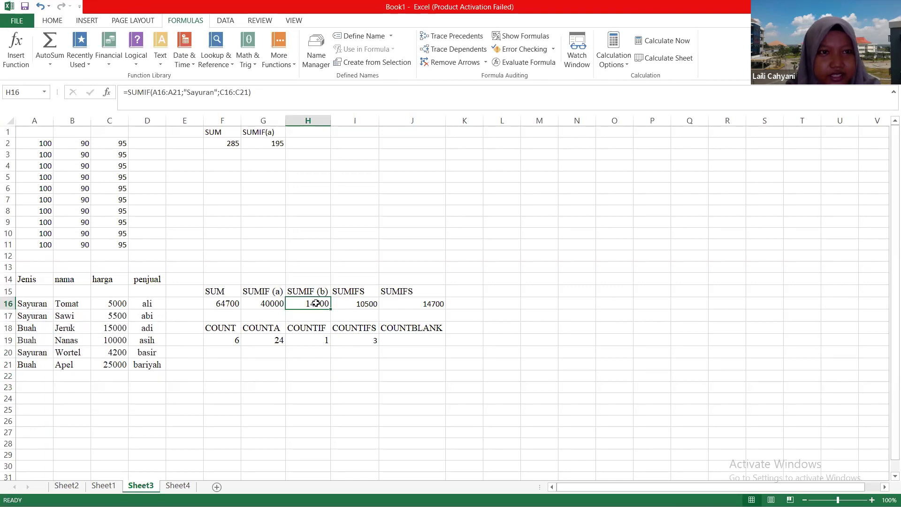
click(303, 363)
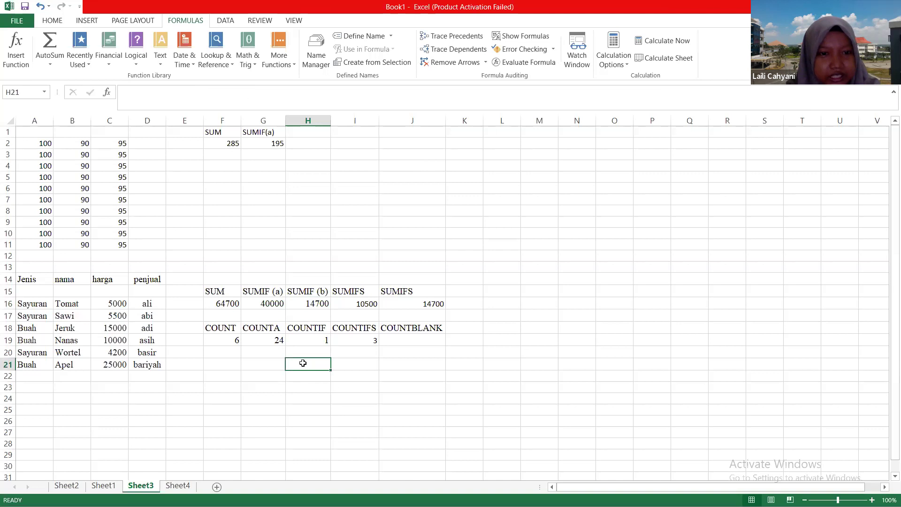
text(=)
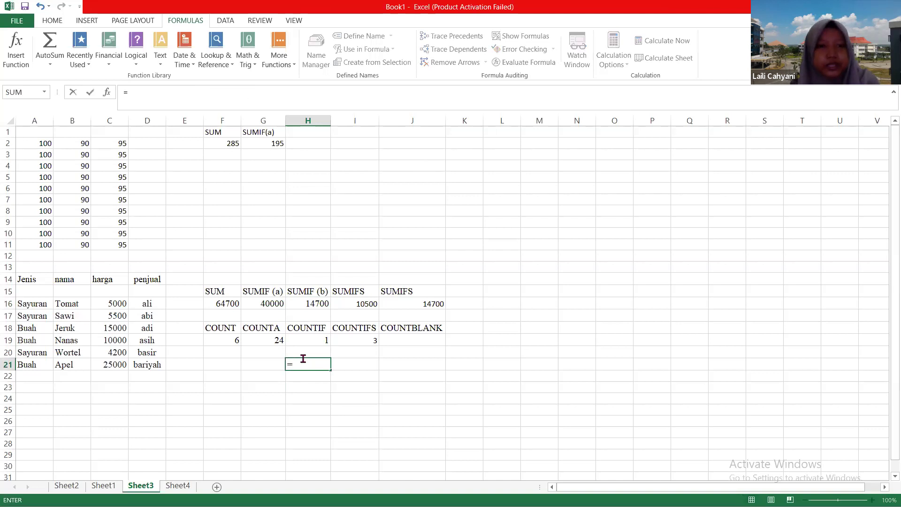
text(sum)
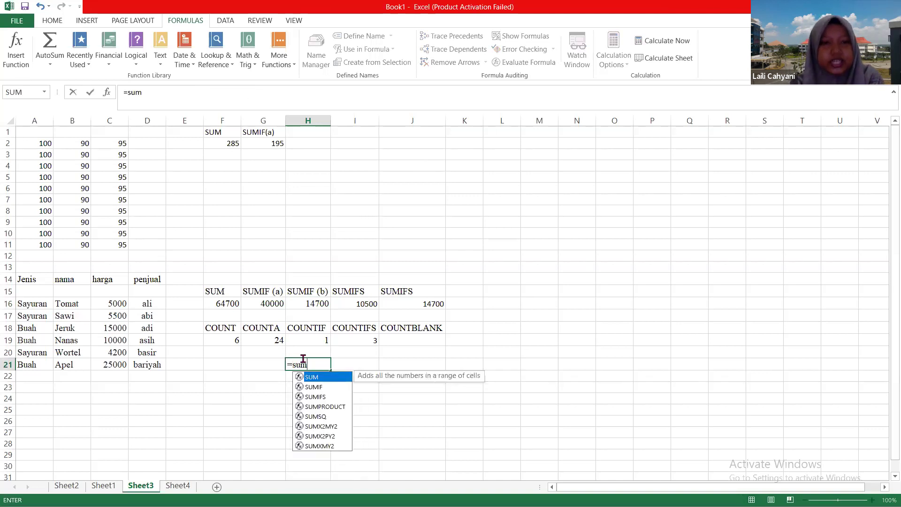
double_click(314, 388)
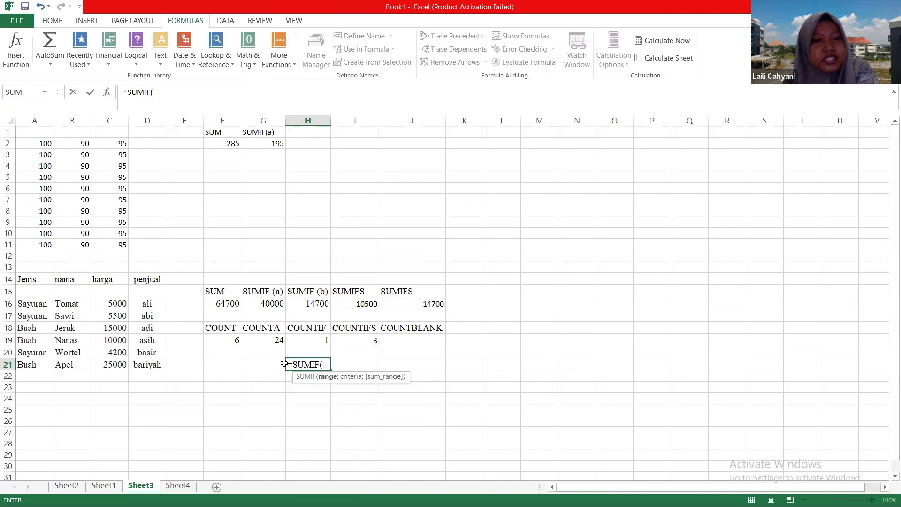
drag(112, 300, 135, 360)
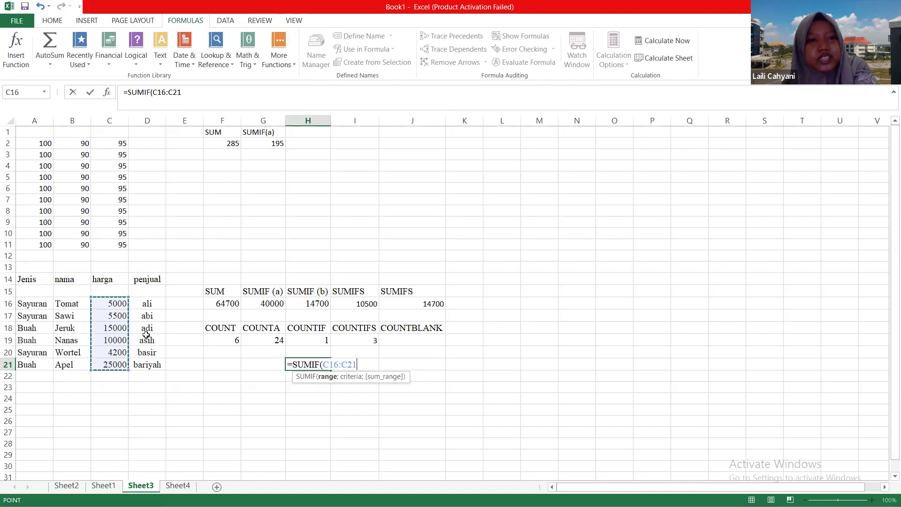
text(;)
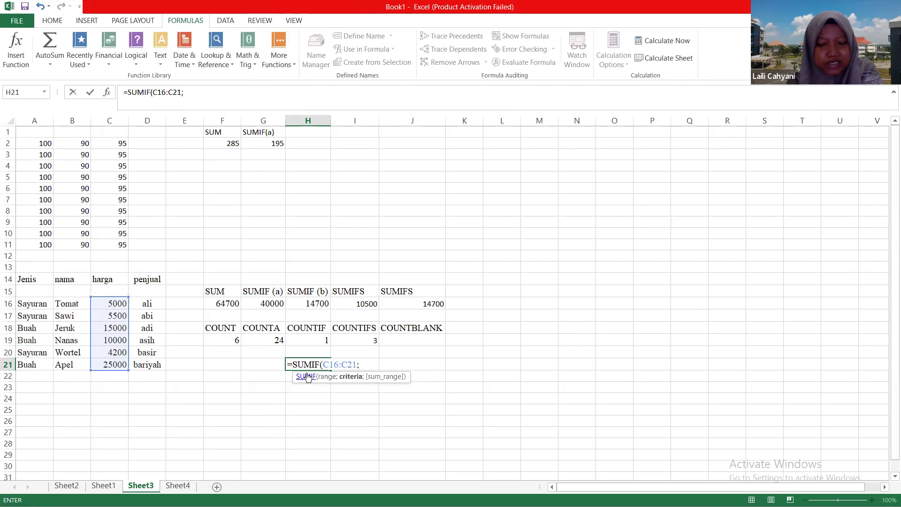
Complete the test SUMIF formula in H21 with "Sayuran" as the criteria and A16:A21 as the sum range
text("")
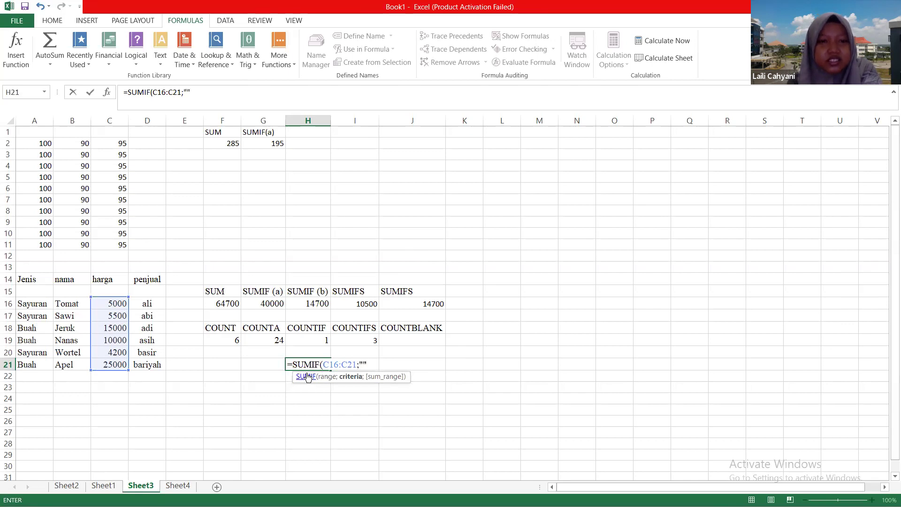
click(363, 365)
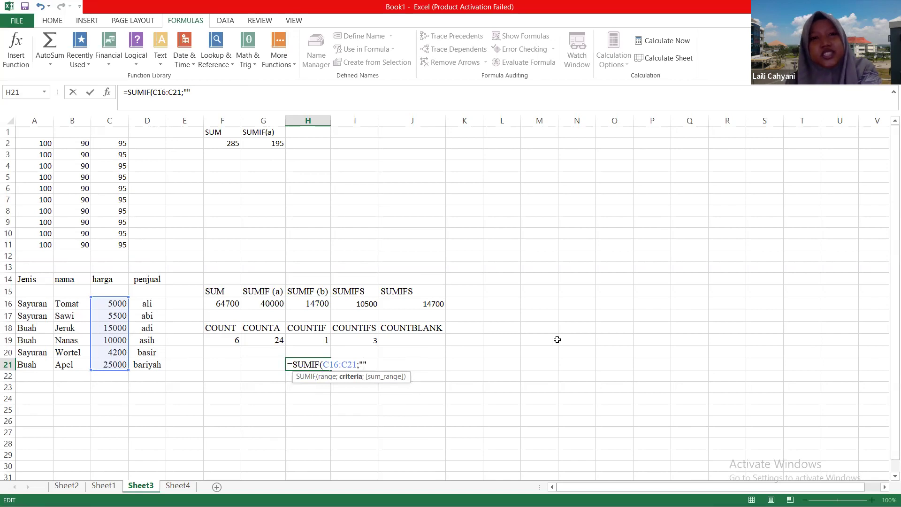
text(Sayuran)
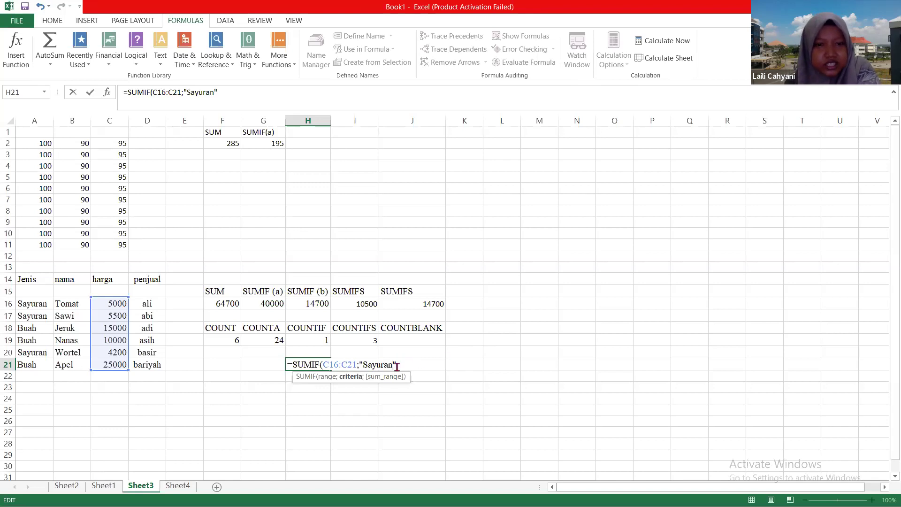
text(;)
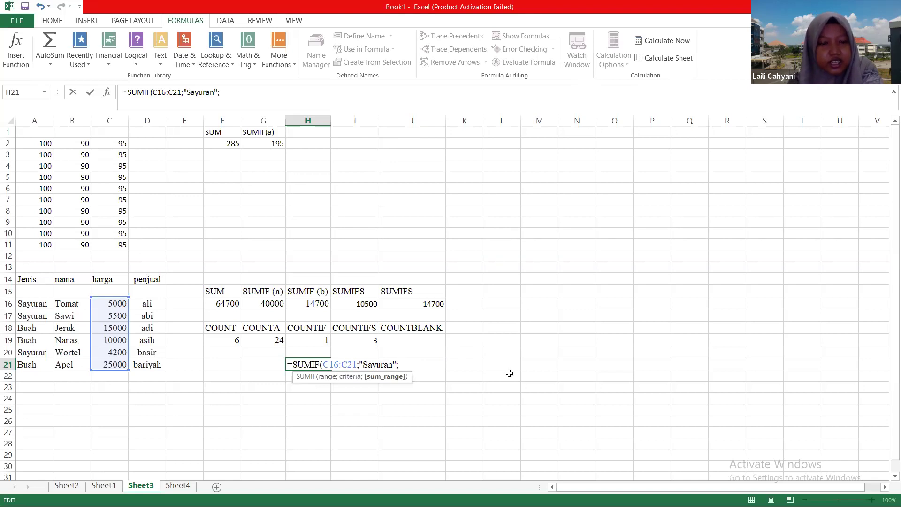
text(A16)
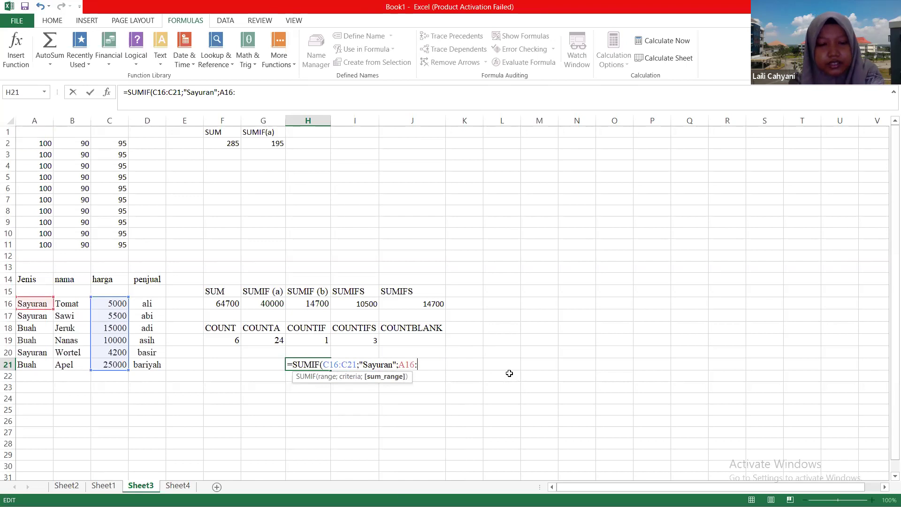
text(:A)
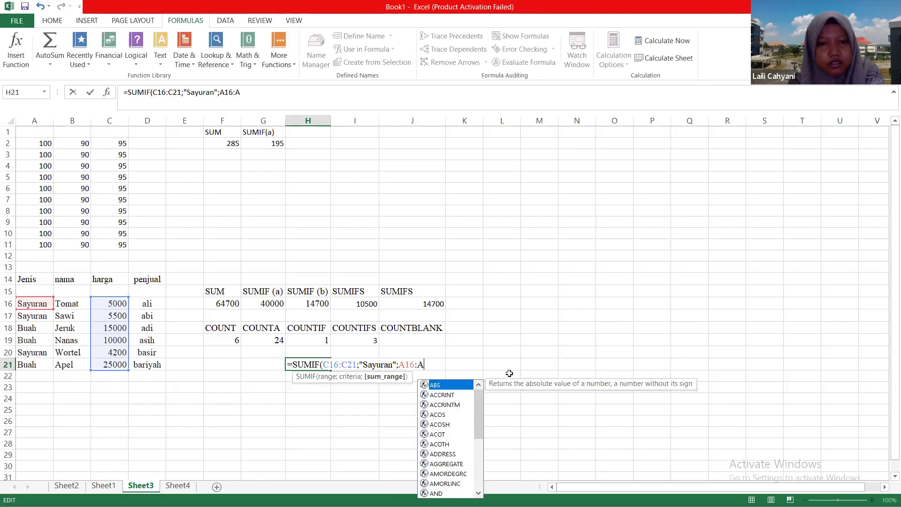
text(21))
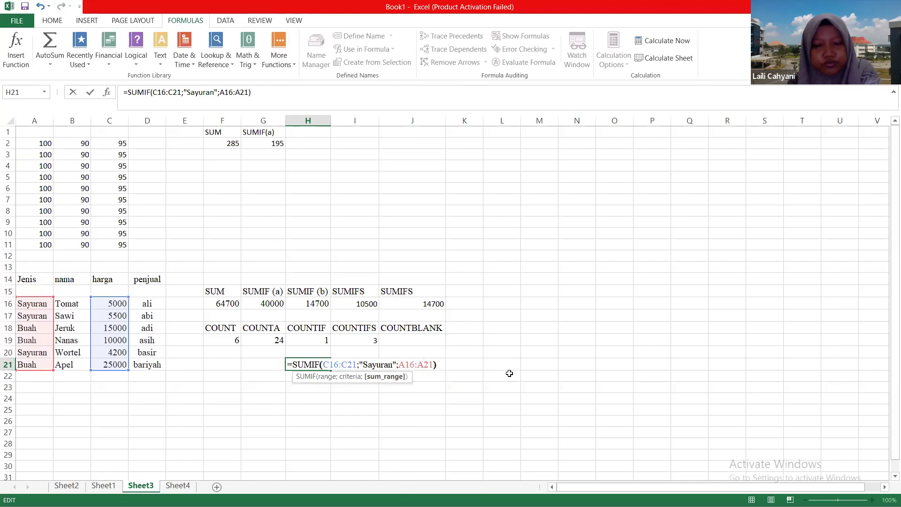
key(Return)
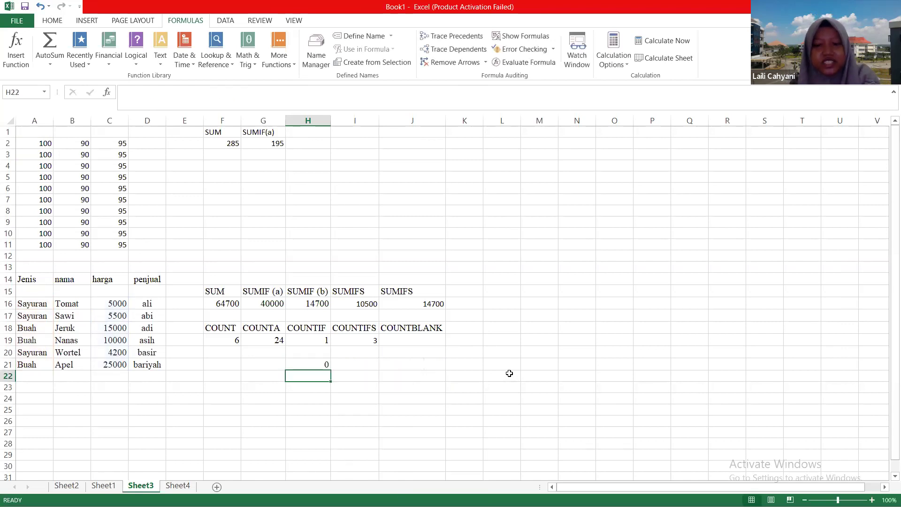
Replace the criteria in the H21 SUMIF formula with "=10000", keeping C16:C21 and A16:A21 as its ranges
key(Up)
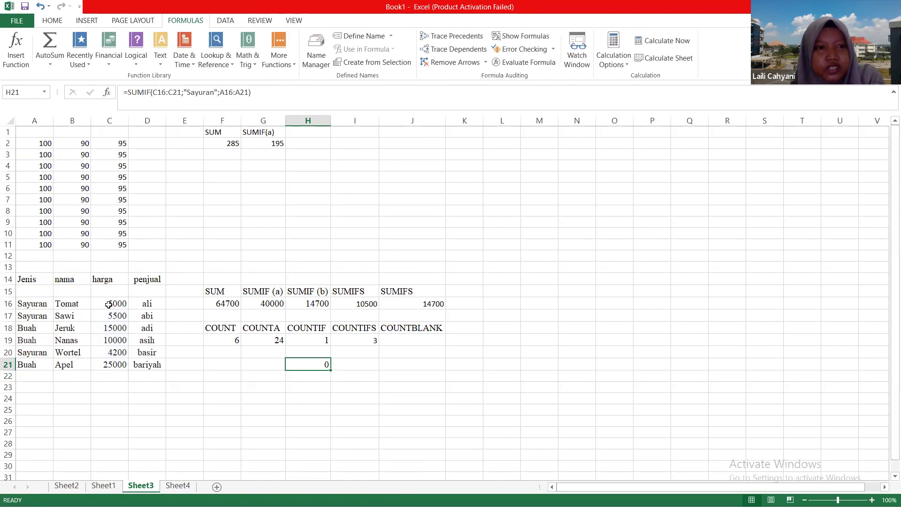
click(296, 375)
click(302, 363)
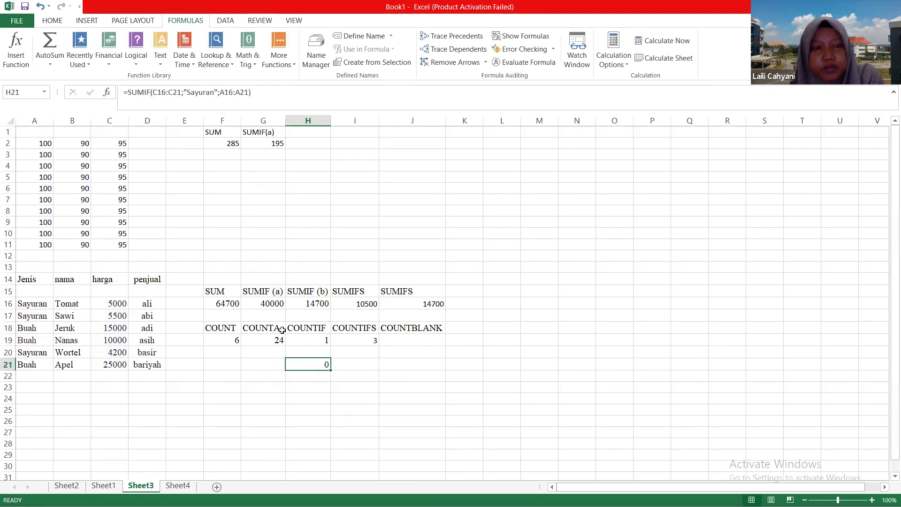
double_click(313, 366)
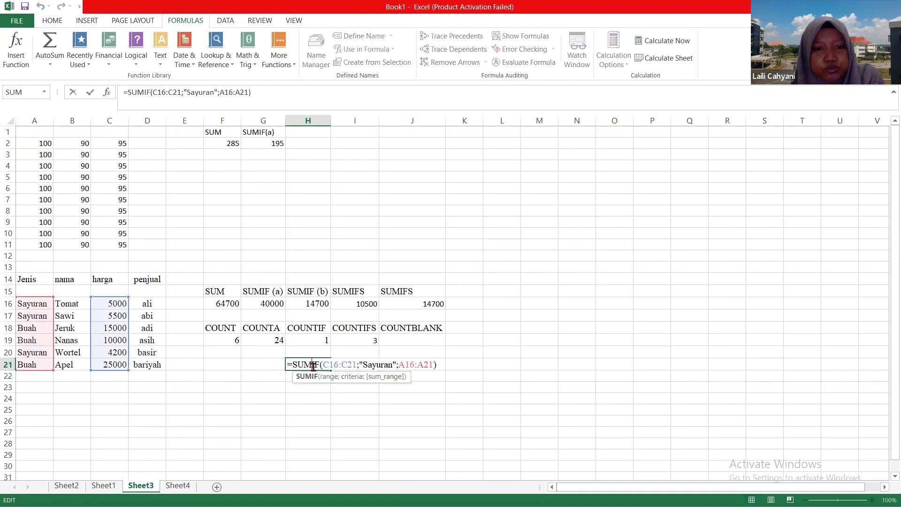
double_click(372, 366)
click(393, 367)
drag(394, 367, 365, 366)
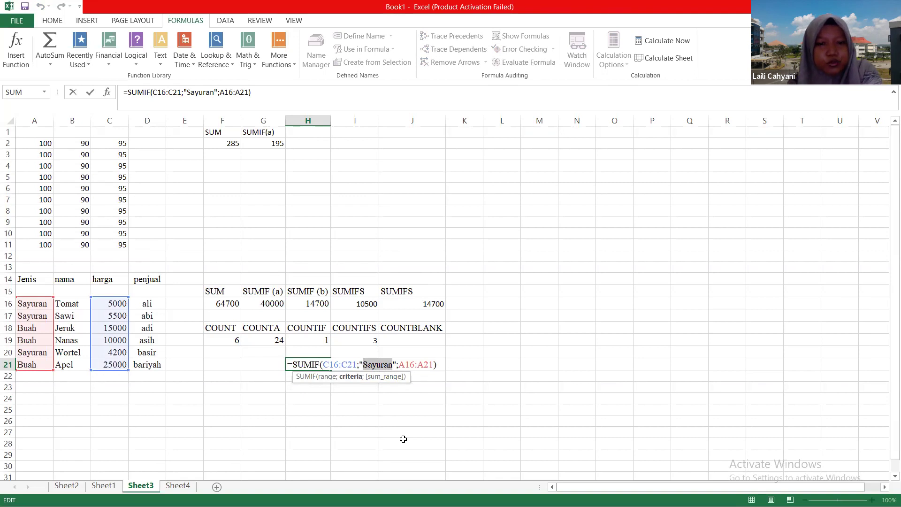
text(=10000)
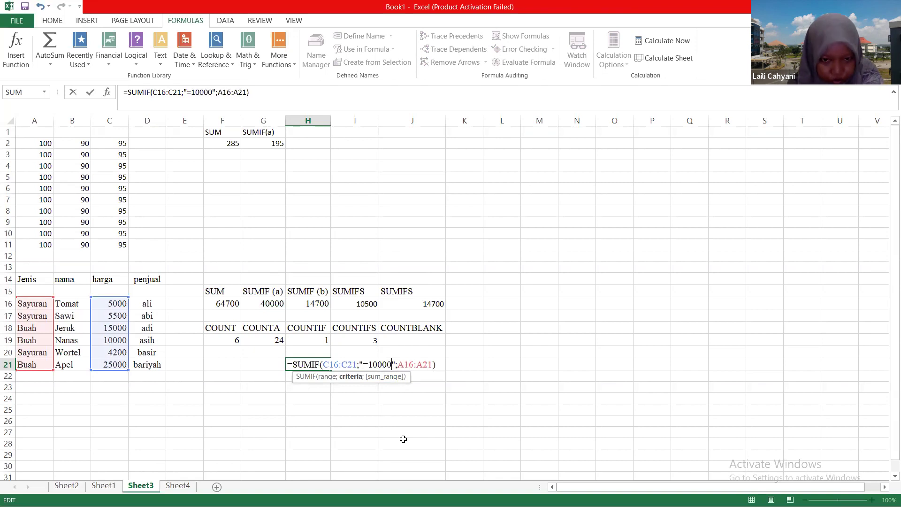
key(Return)
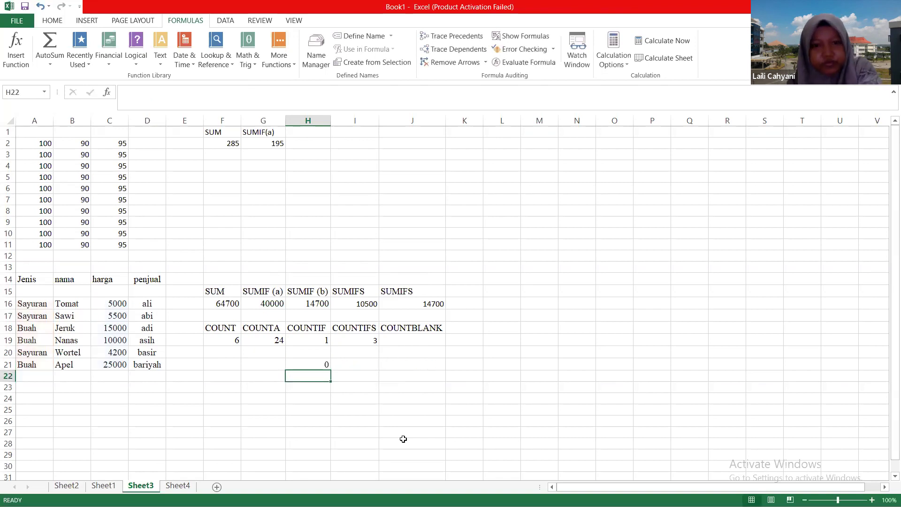
Remove the sum range A16:A21 from the H21 formula so that it reads =SUMIF(C16:C21;"=10000")
key(Up)
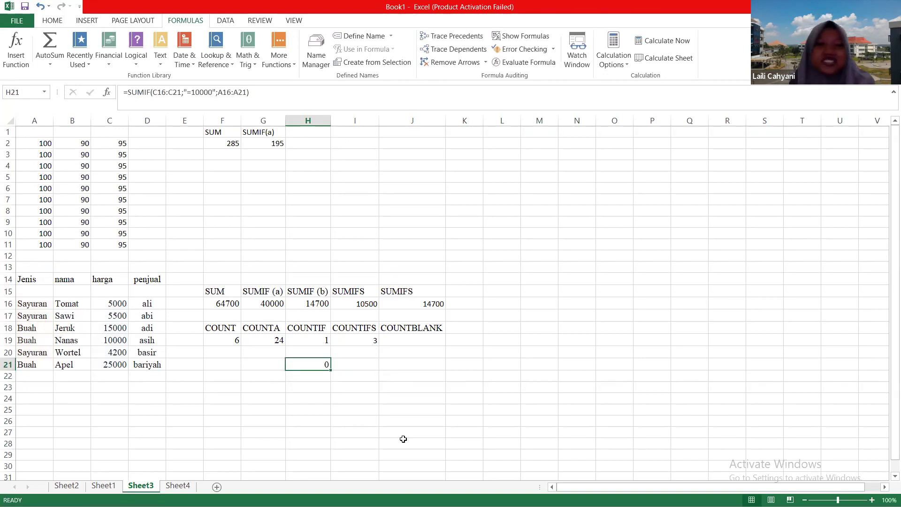
click(324, 406)
click(321, 364)
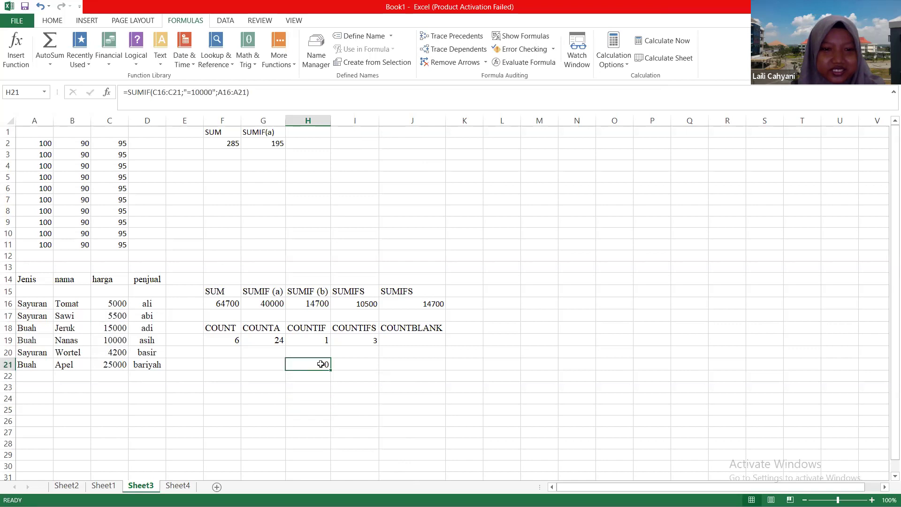
double_click(321, 364)
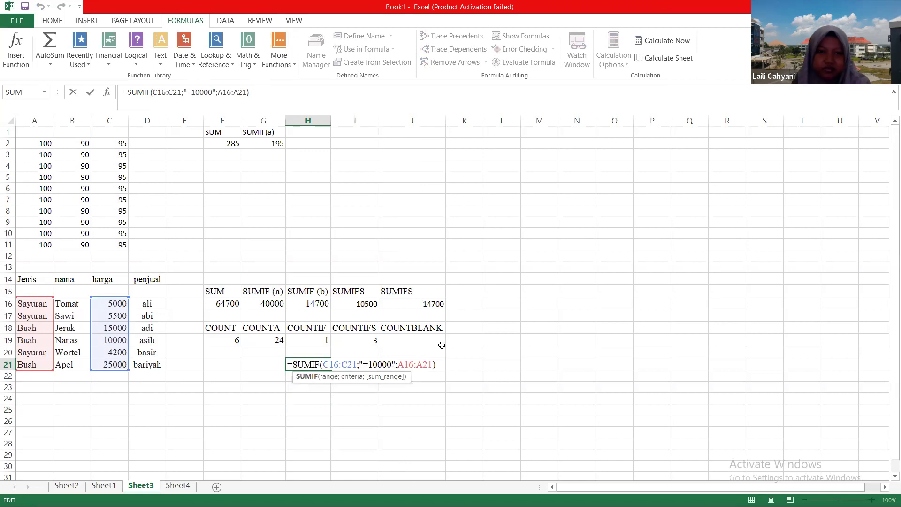
drag(398, 365, 438, 365)
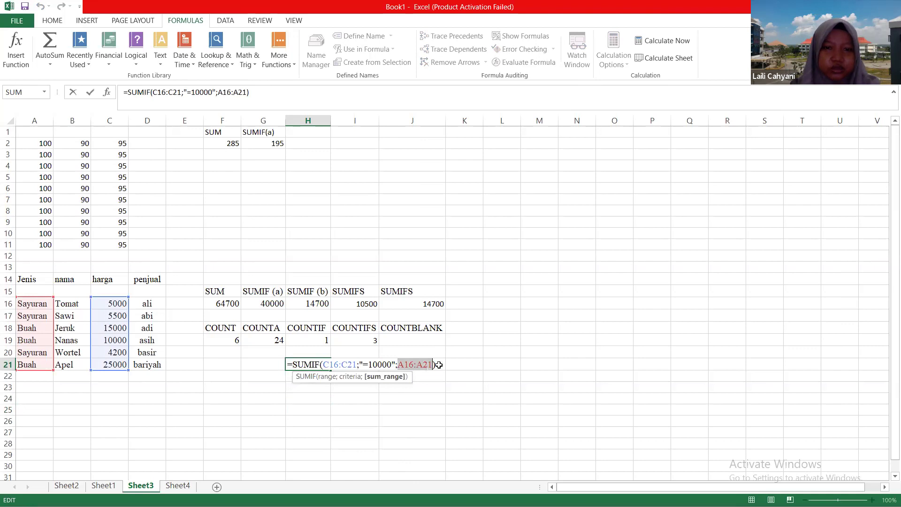
key(BackSpace)
key(BackSpace)
key(Return)
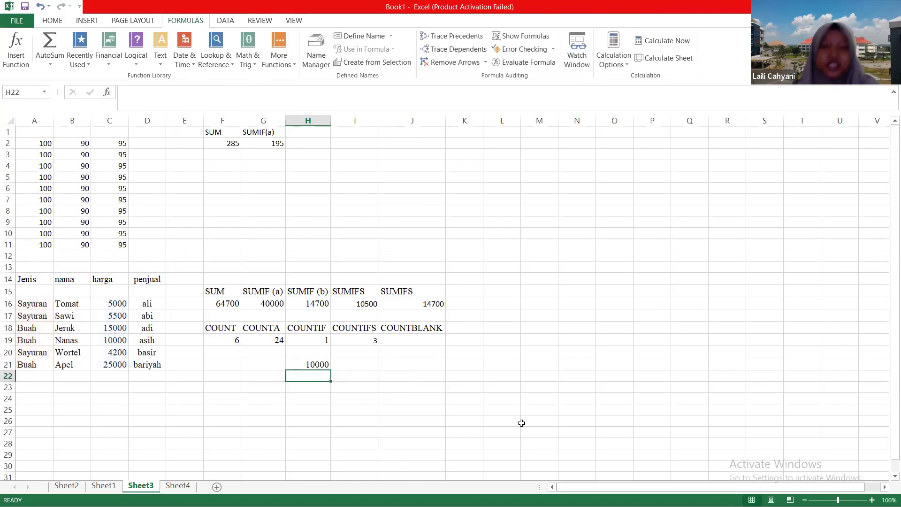
Undo the removal of the sum range in H21 and examine the formula's A16:A21 sum_range argument
click(307, 365)
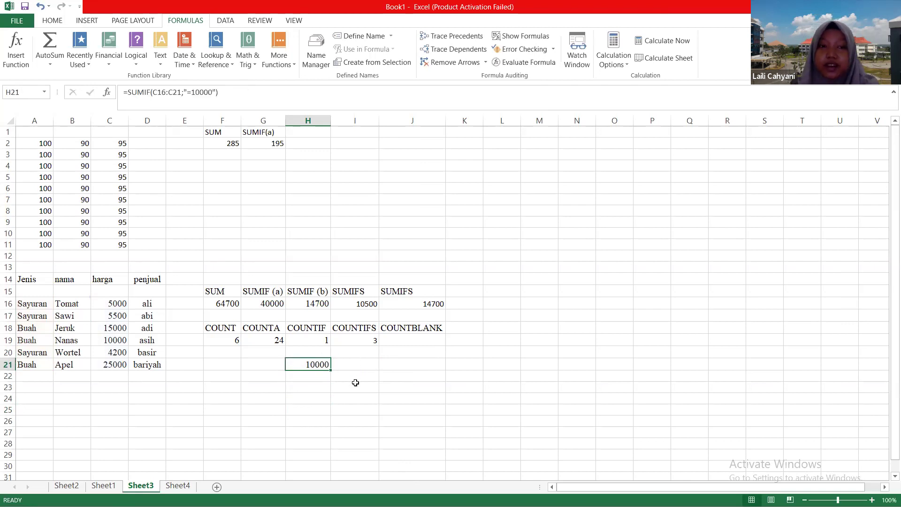
key(ctrl+y)
double_click(304, 366)
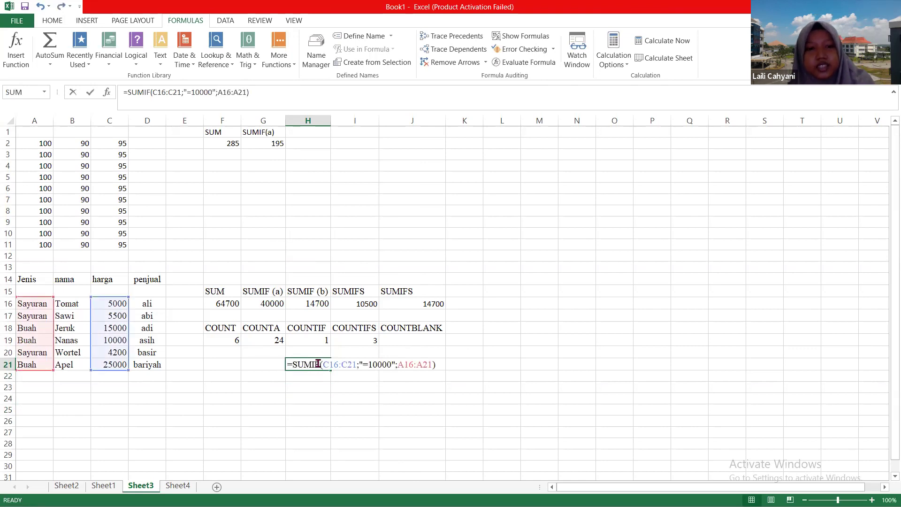
click(408, 365)
drag(397, 365, 432, 366)
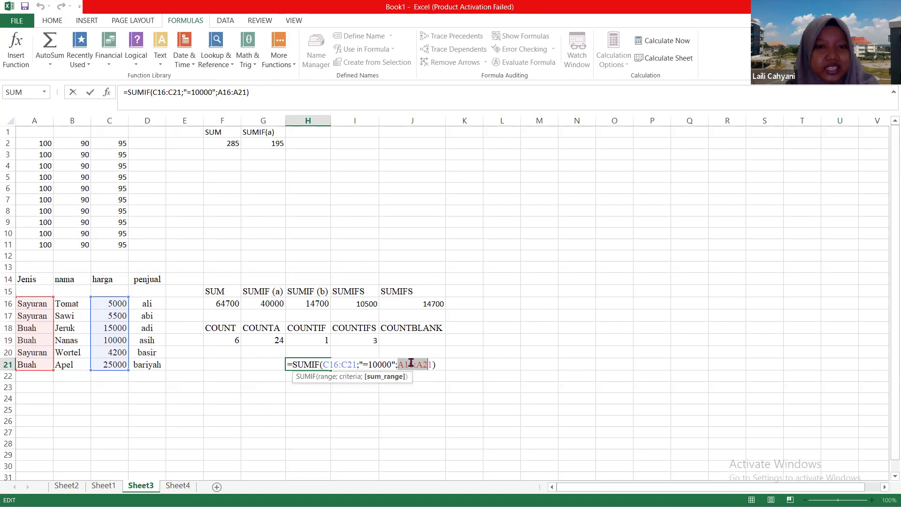
key(Return)
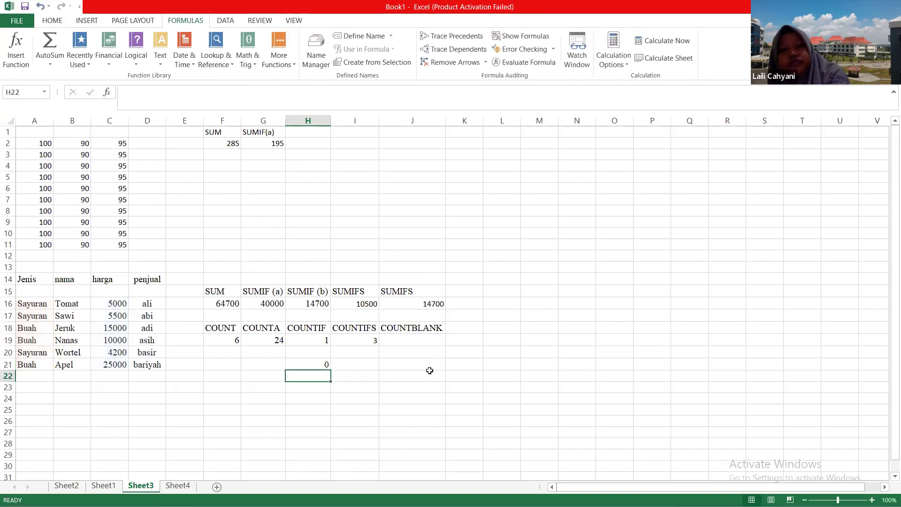
Clear the test SUMIF formula from H21
click(319, 362)
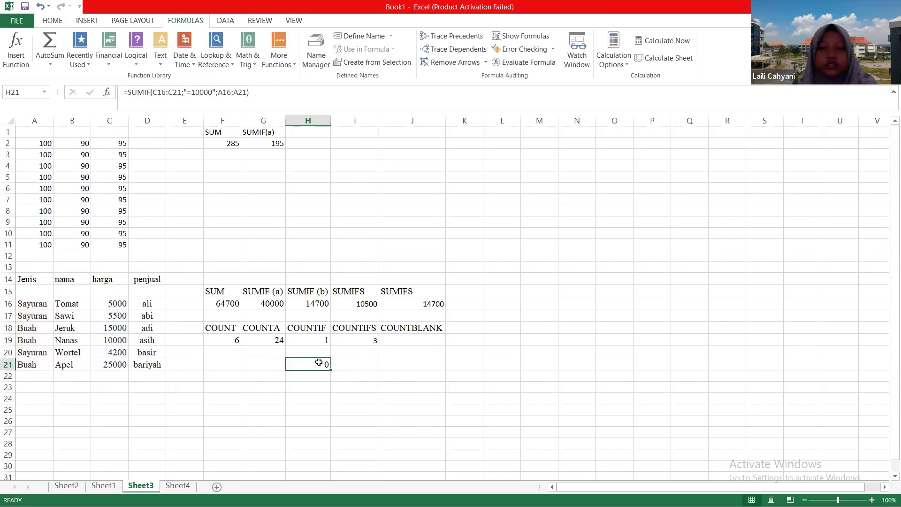
key(Delete)
Inspect the sum range, criteria ranges and criteria of the SUMIFS formula in I16 against the Jenis, harga and penjual columns
click(355, 301)
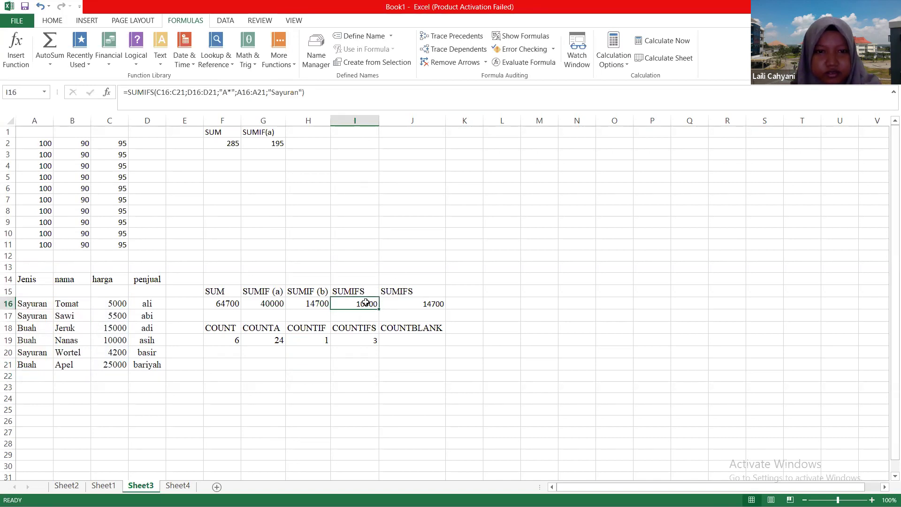
double_click(366, 303)
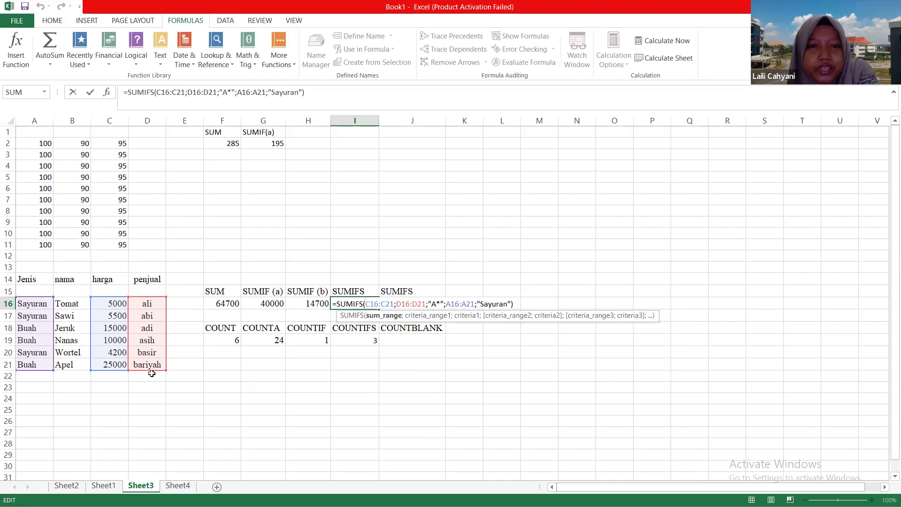
click(436, 304)
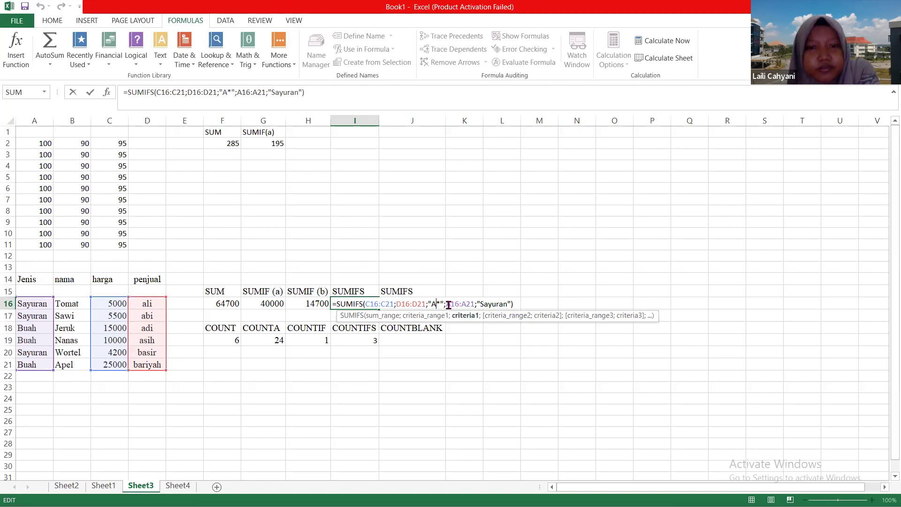
drag(452, 307, 481, 307)
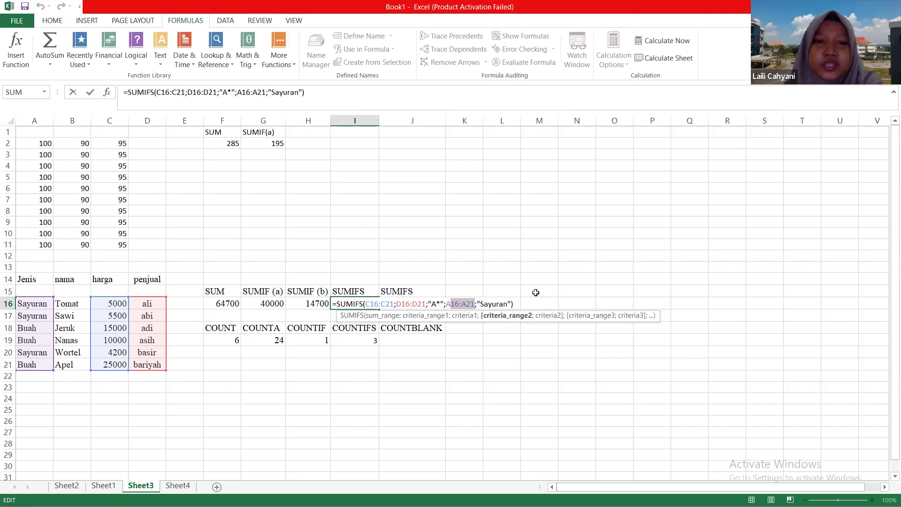
click(346, 304)
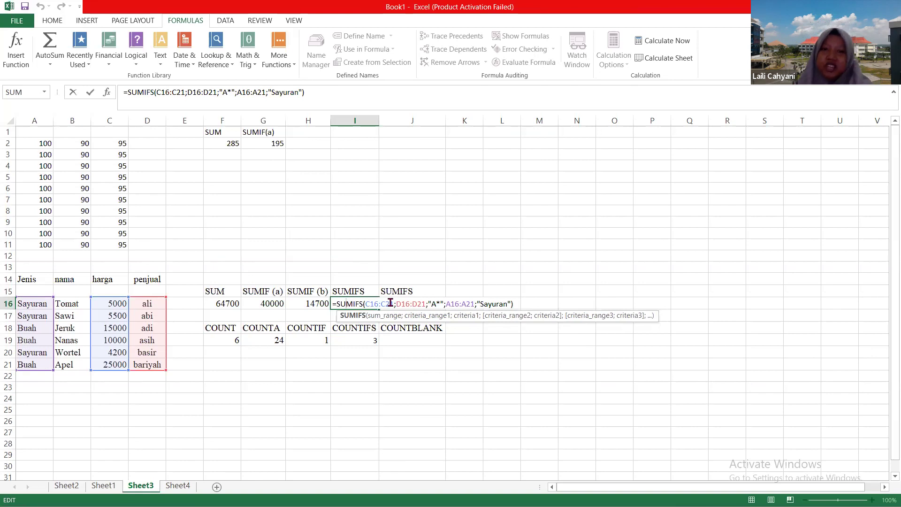
key(Return)
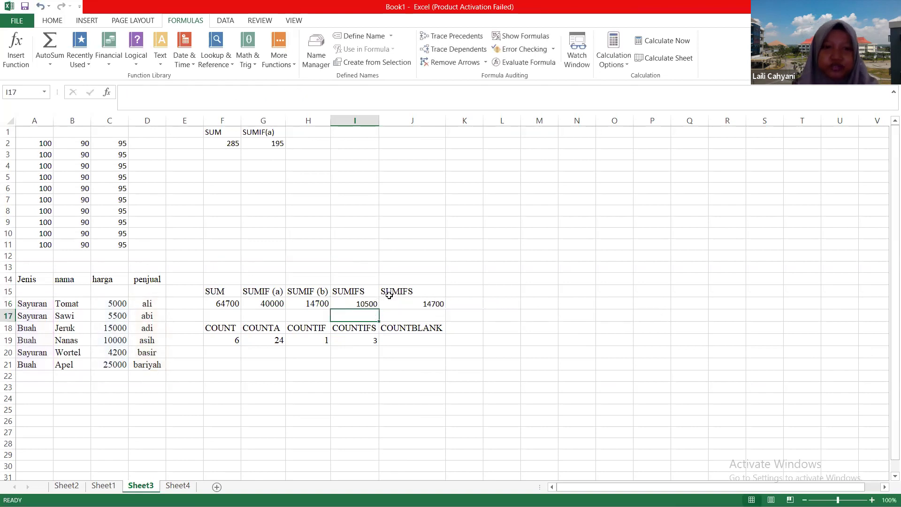
click(371, 303)
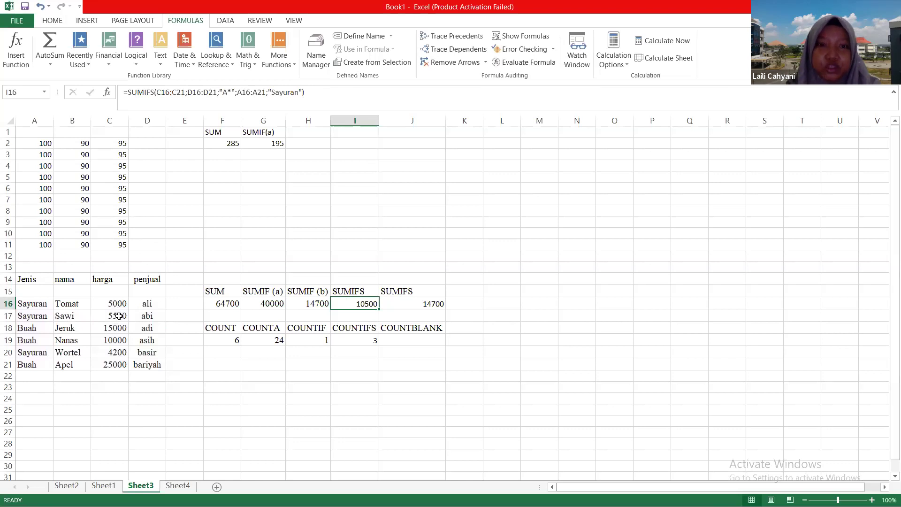
key(Return)
click(361, 308)
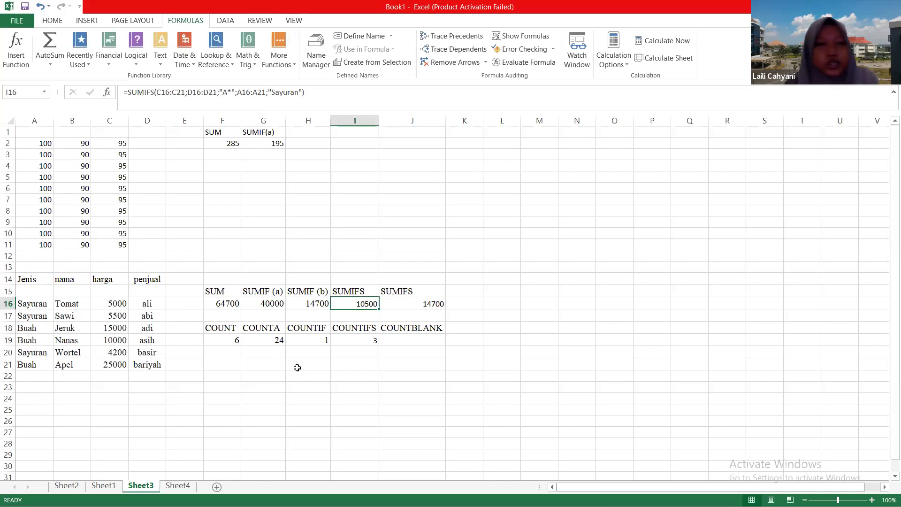
Select the COUNT result in F19 to review its formula and range
click(342, 377)
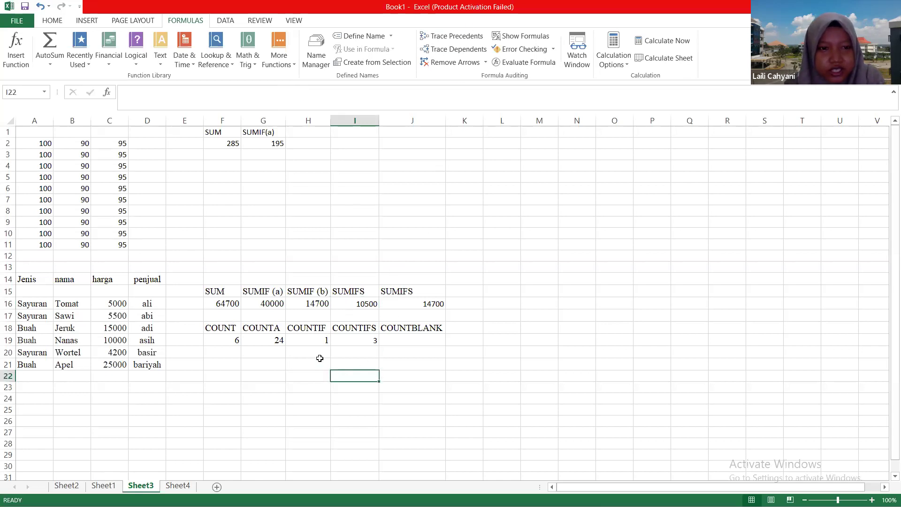
click(192, 355)
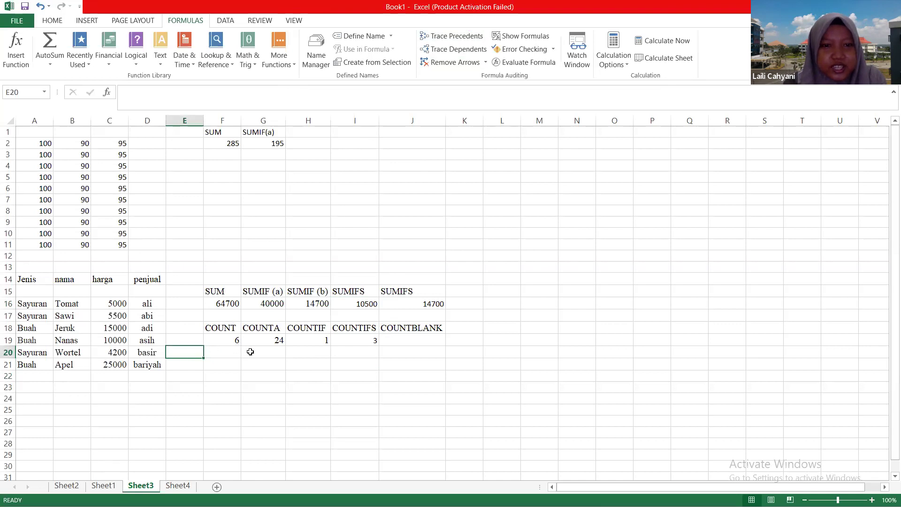
click(260, 374)
click(224, 331)
key(Down)
key(Down)
click(235, 340)
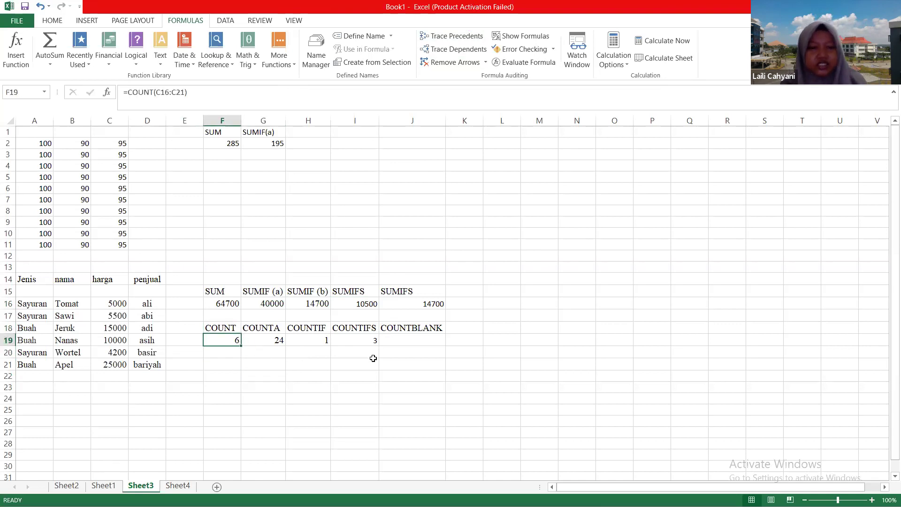
click(344, 376)
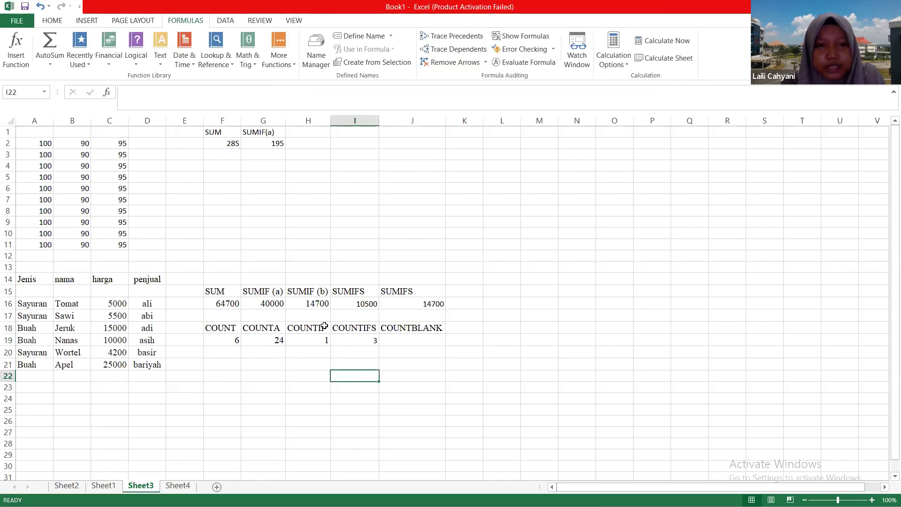
click(298, 340)
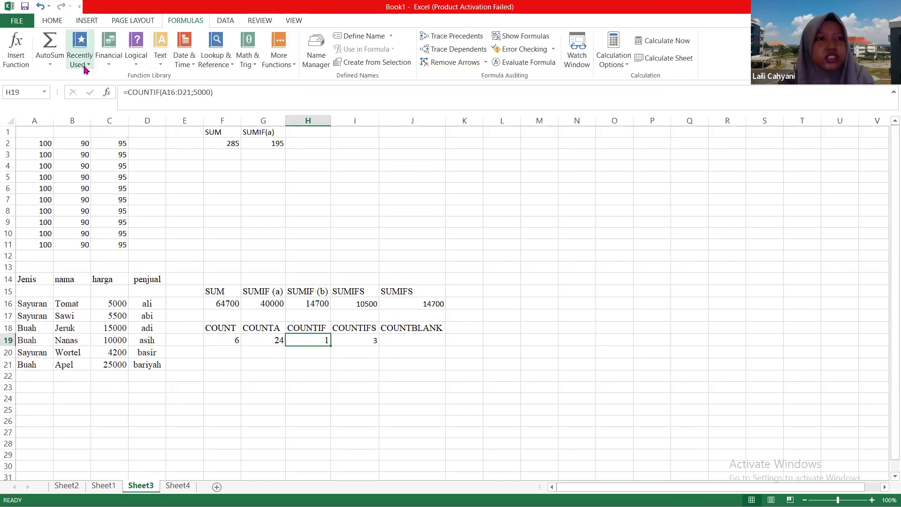
click(50, 64)
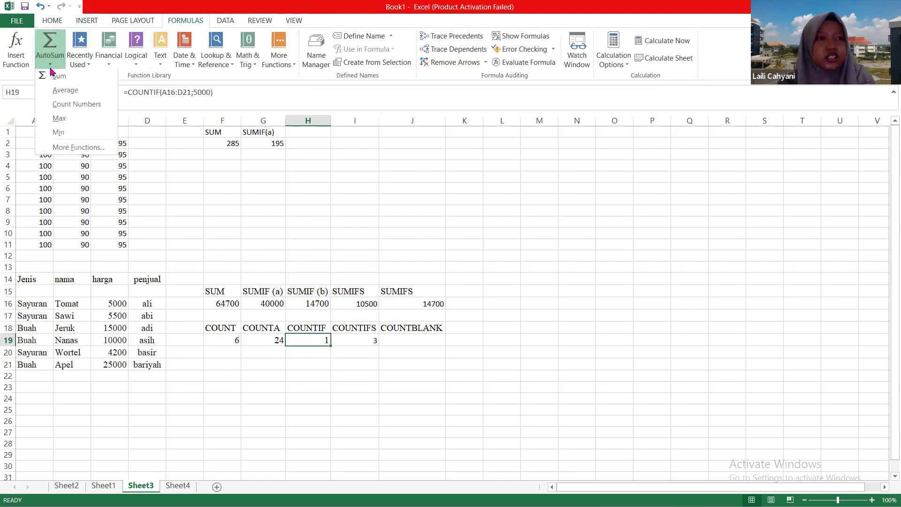
click(74, 106)
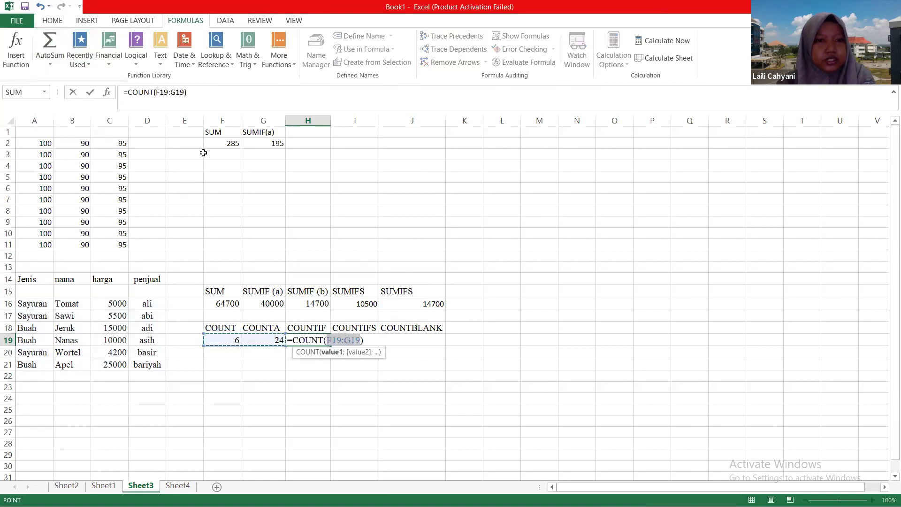
key(BackSpace)
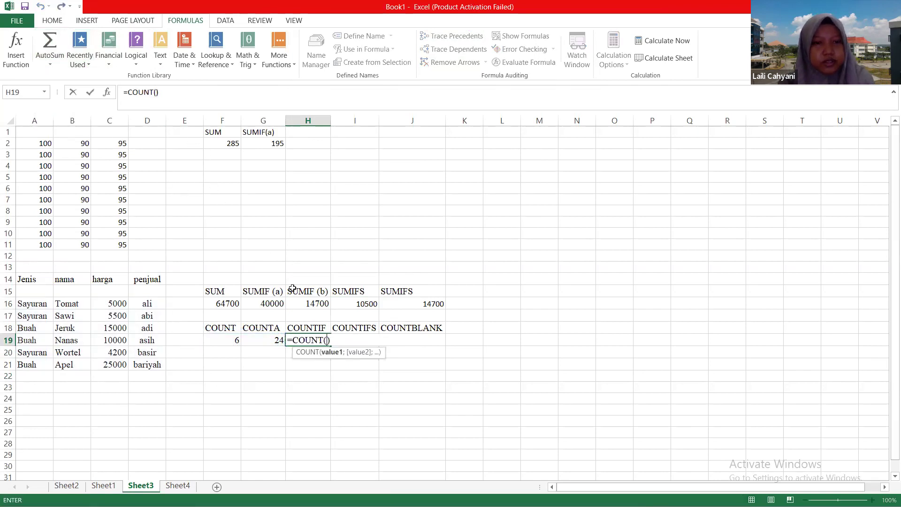
click(331, 417)
key(BackSpace)
key(BackSpace)
key(BackSpace)
key(BackSpace)
key(BackSpace)
key(BackSpace)
key(BackSpace)
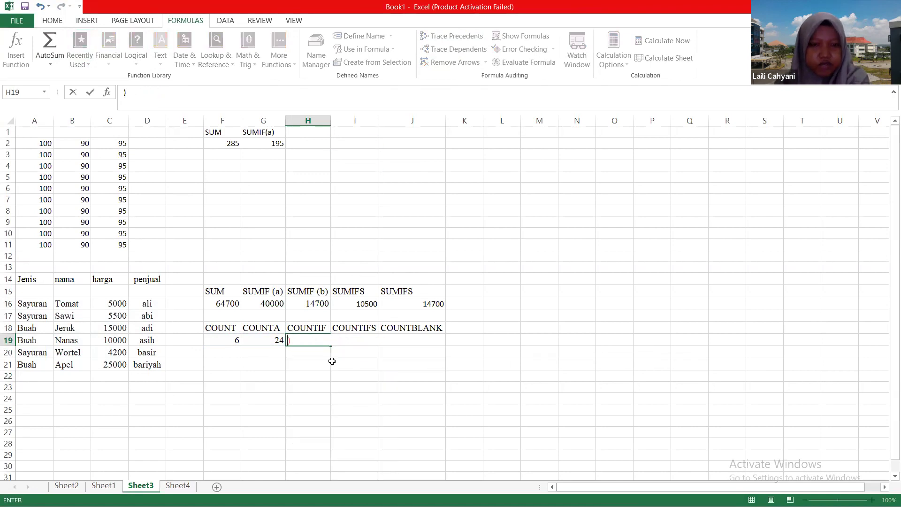
key(Return)
key(Up)
key(Right)
key(Up)
key(Up)
key(Up)
click(330, 364)
click(337, 361)
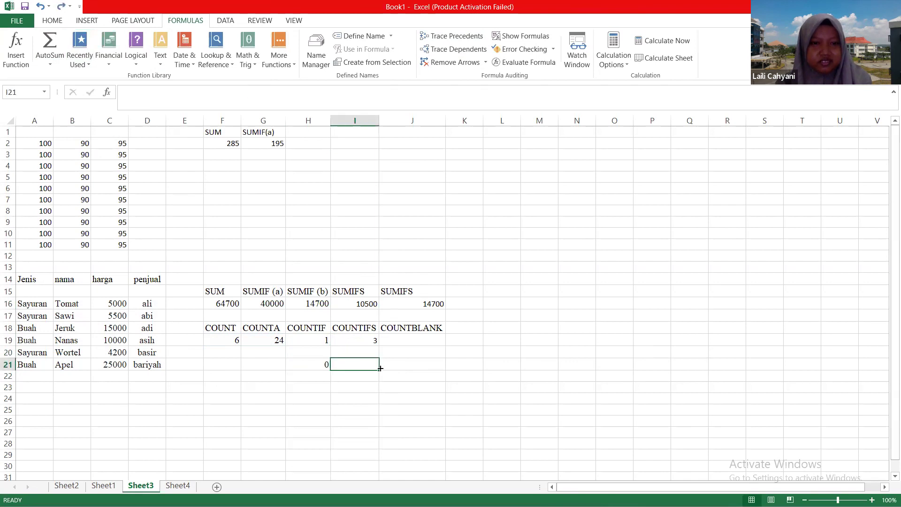
click(325, 367)
key(Delete)
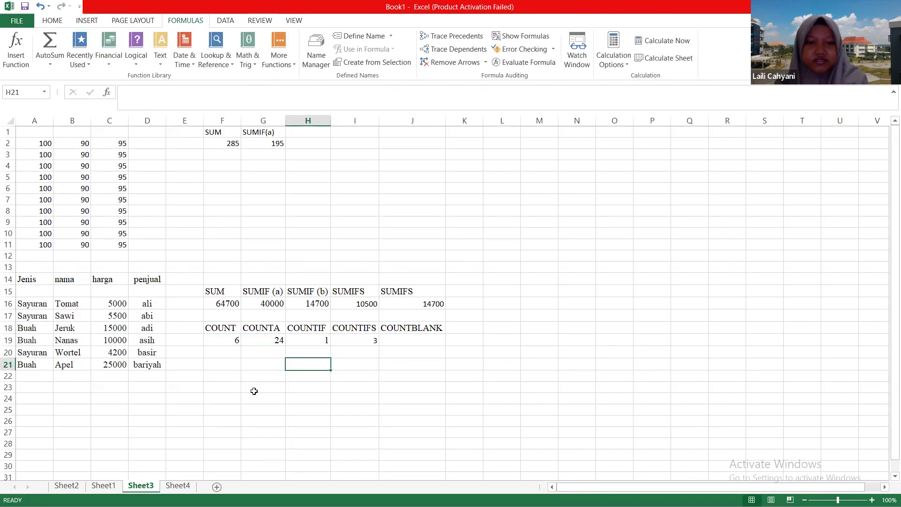
Enter a COUNT formula over A2:A11 in G24 and accept the bracket correction
click(254, 393)
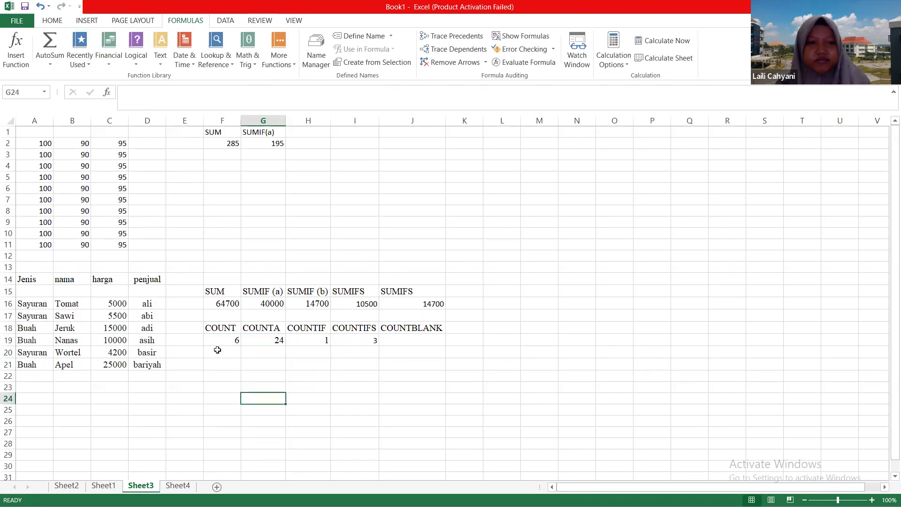
click(50, 64)
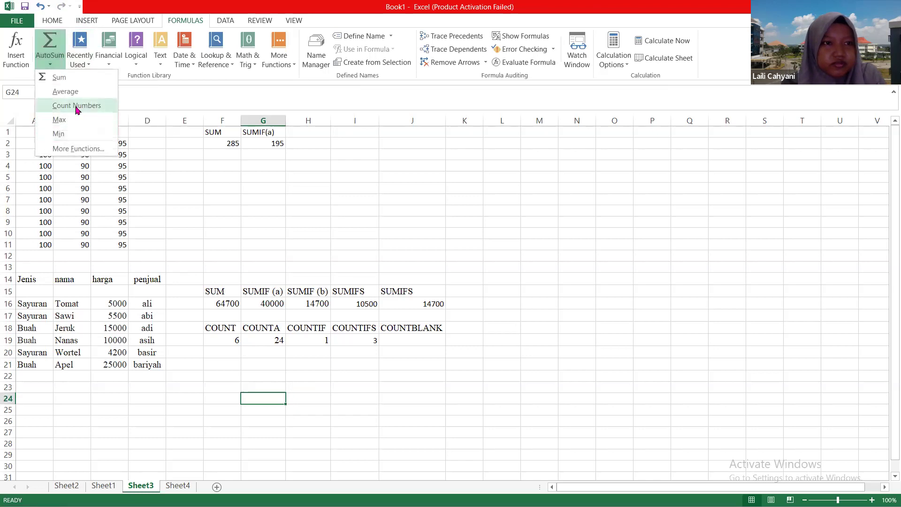
click(72, 105)
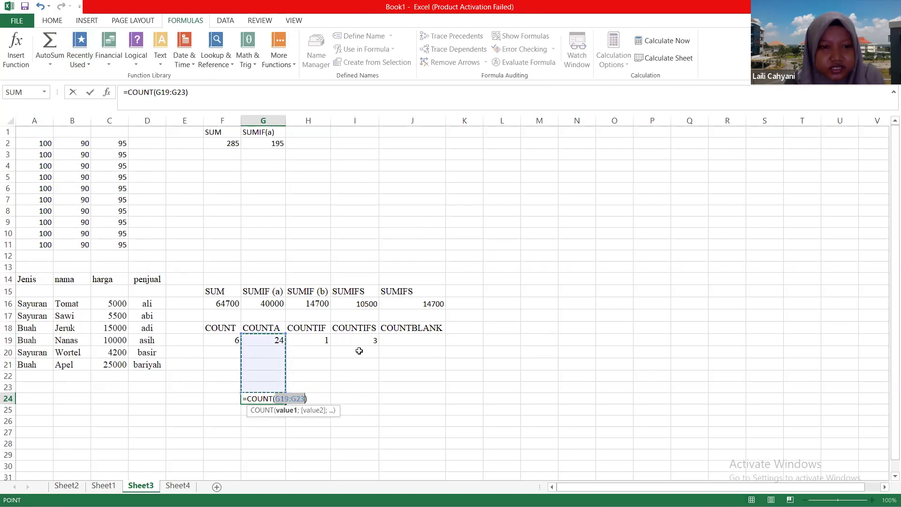
key(BackSpace)
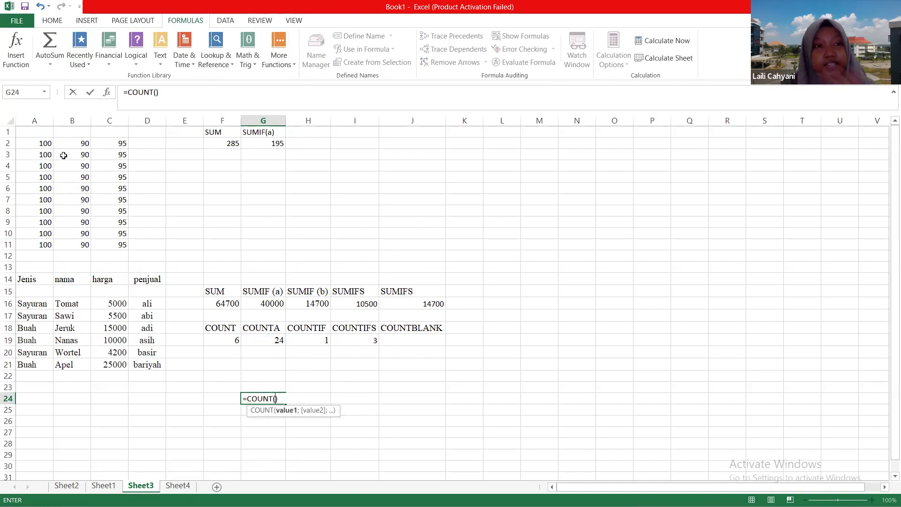
drag(38, 140, 38, 244)
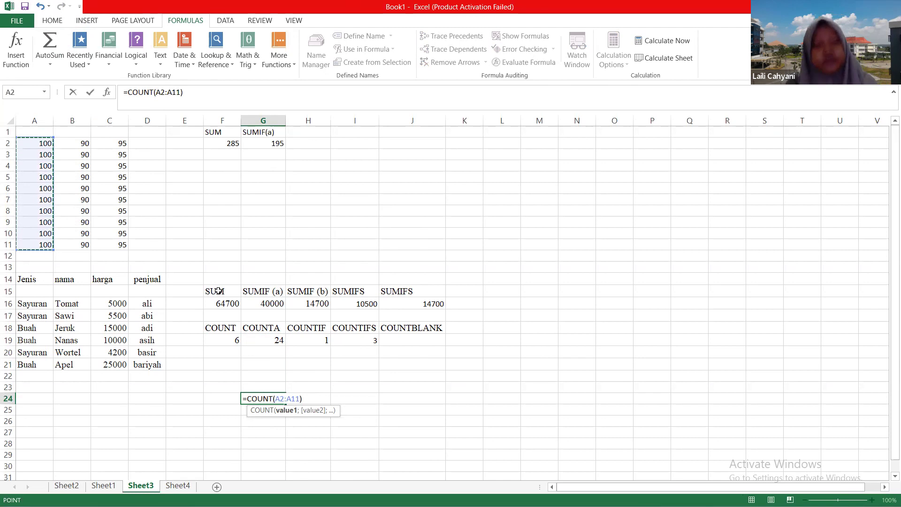
text())
key(Return)
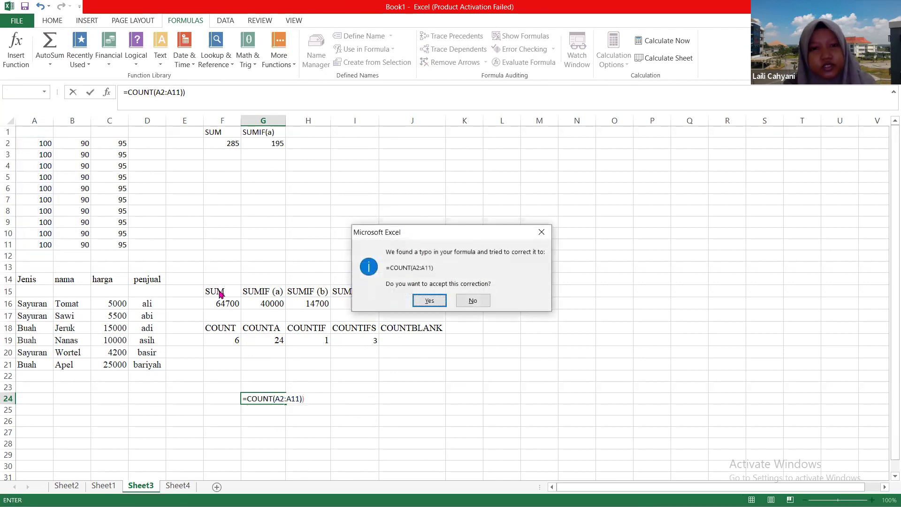
click(430, 300)
click(319, 421)
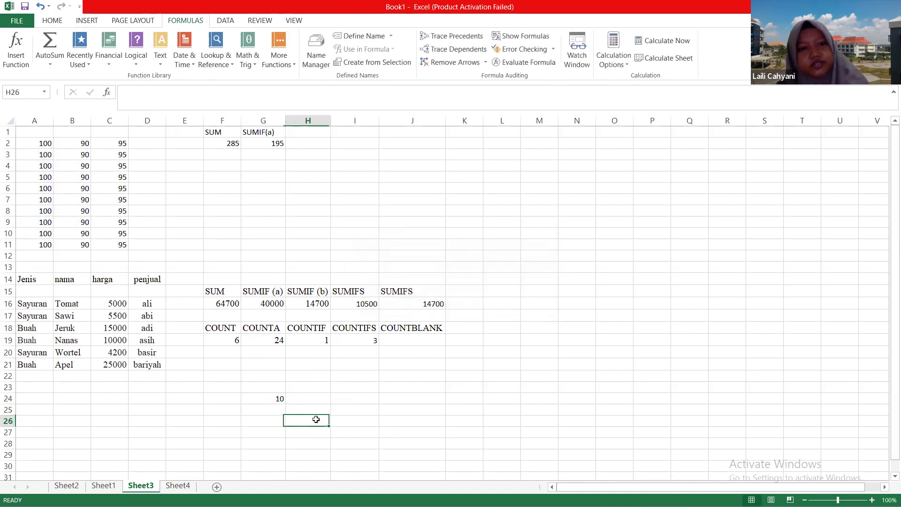
Change the COUNT range in G24 to A2:C11 so it covers all three columns of numbers
click(280, 400)
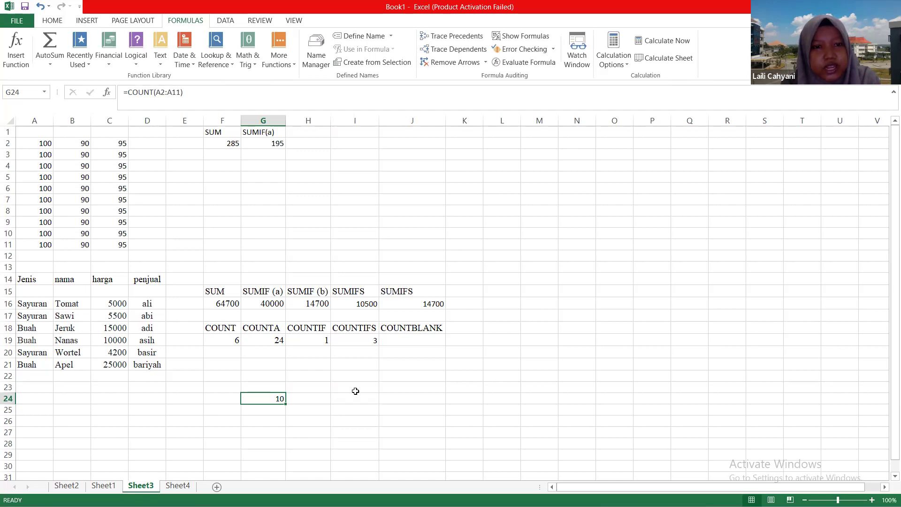
drag(46, 141, 30, 244)
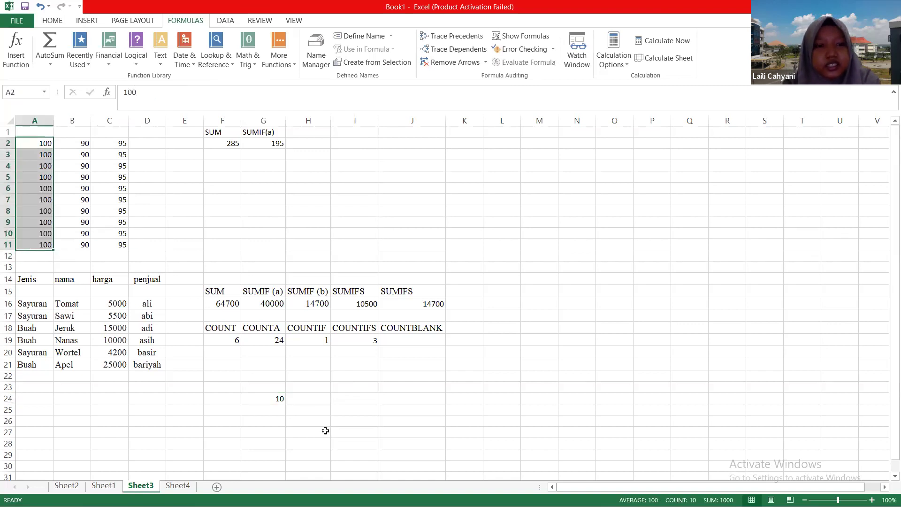
click(311, 408)
click(275, 396)
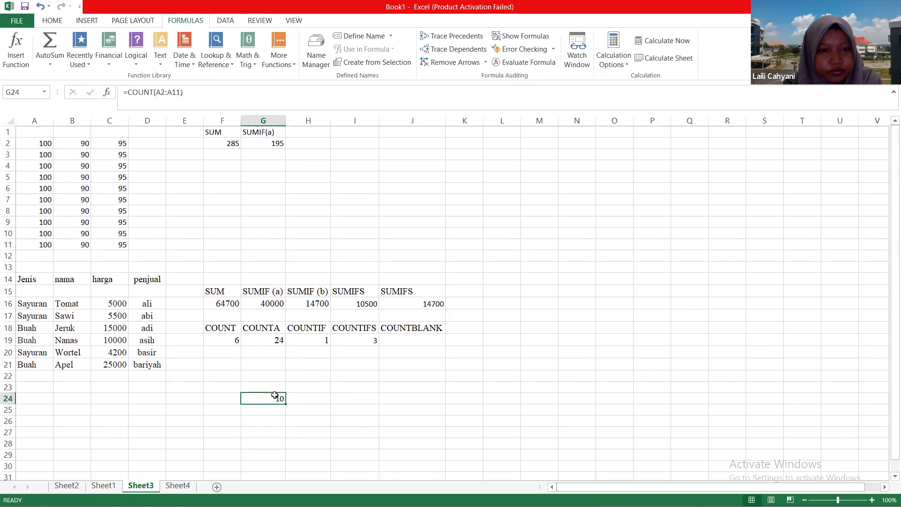
double_click(275, 400)
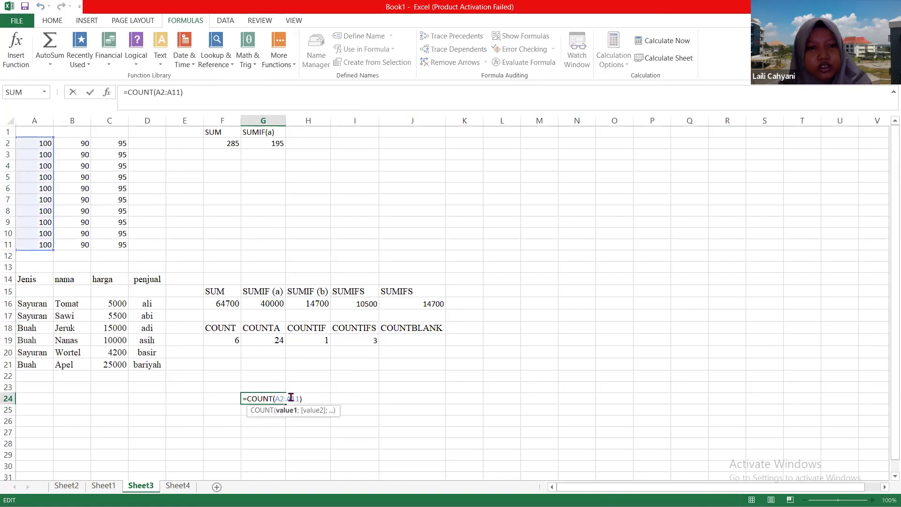
drag(299, 398, 275, 398)
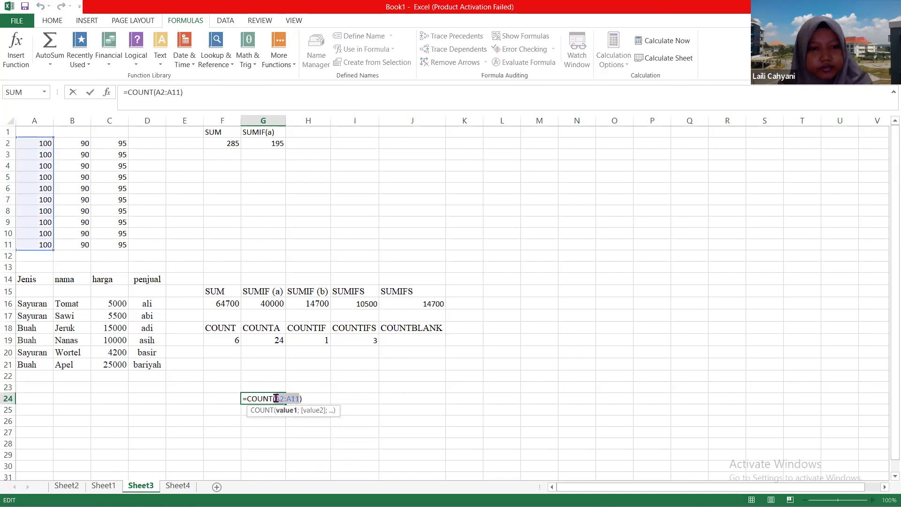
key(BackSpace)
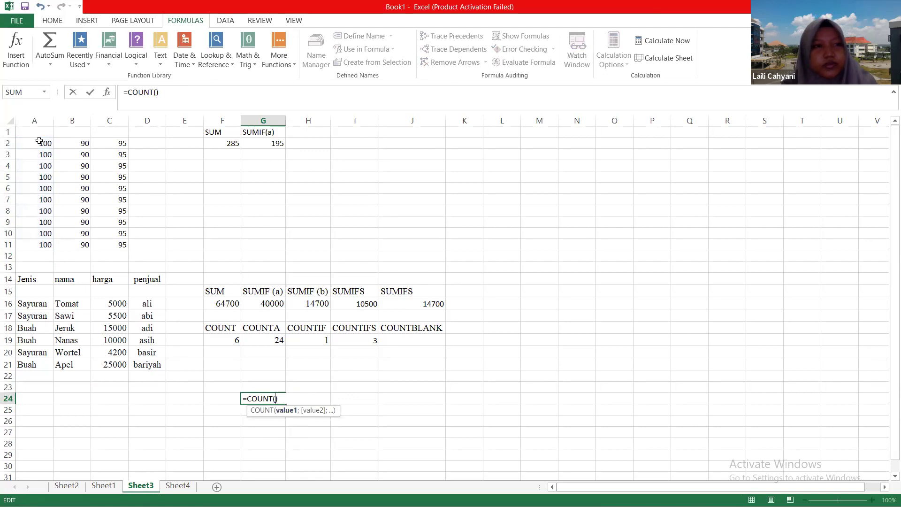
drag(28, 145, 101, 241)
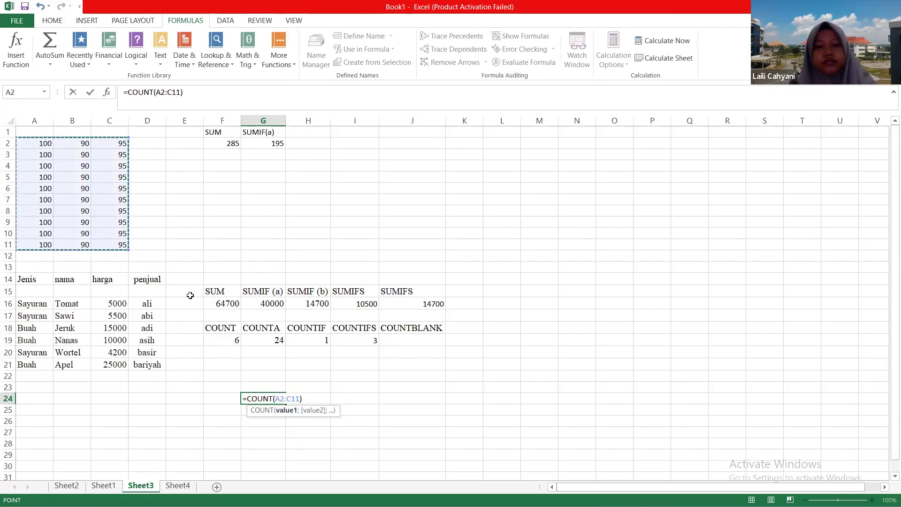
key(Return)
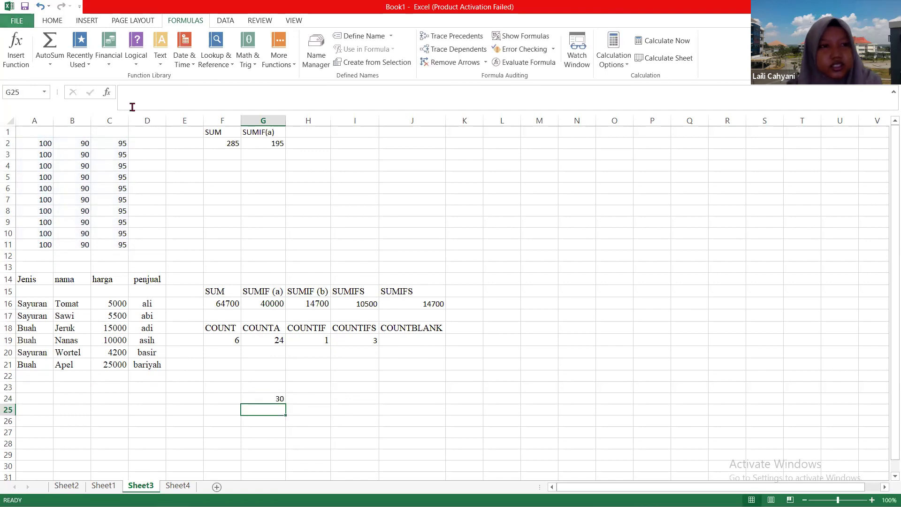
Replace the formula in G24 with a COUNT over the sales data in A16:D21
click(44, 142)
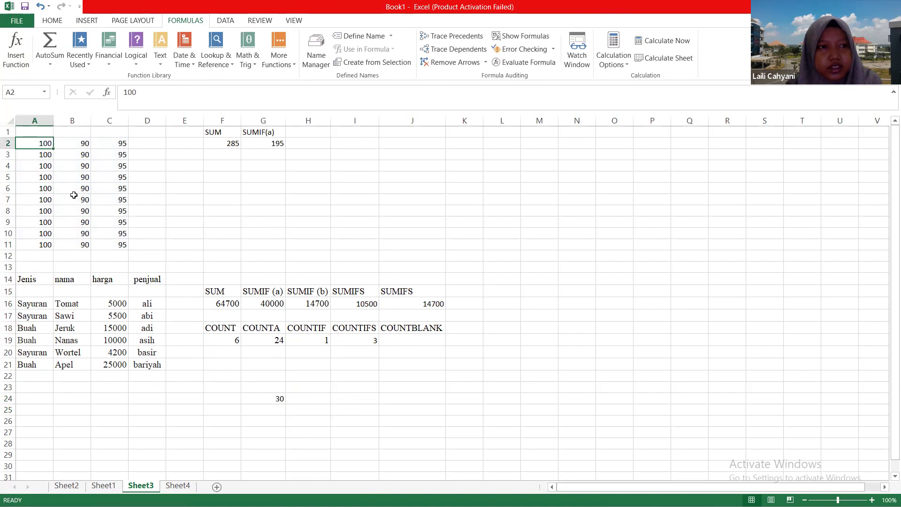
click(118, 246)
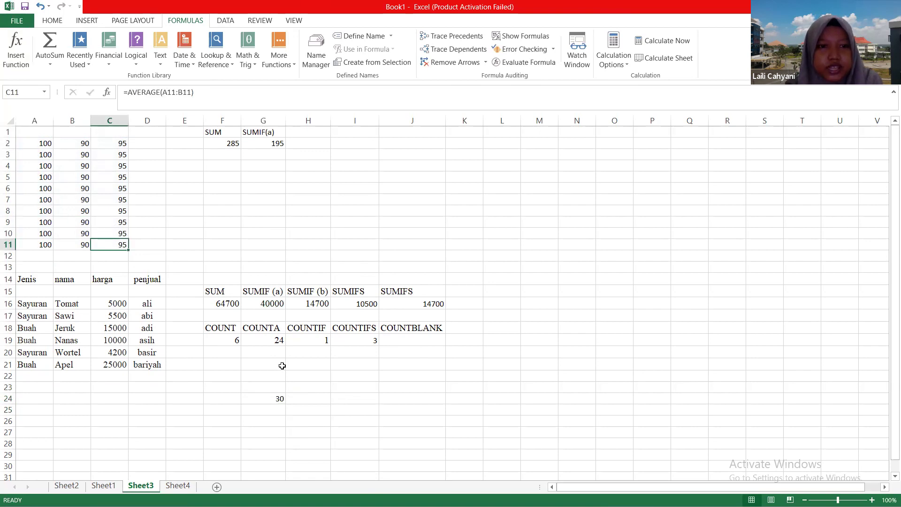
click(272, 397)
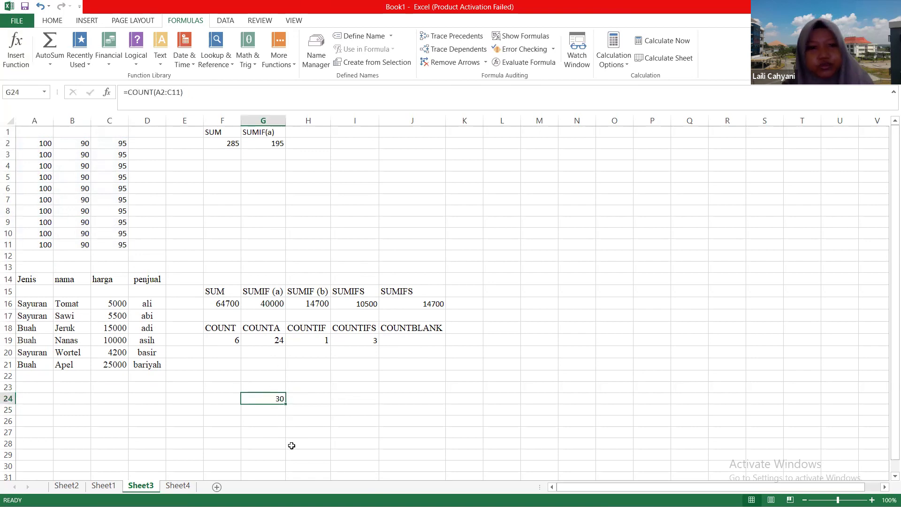
key(Delete)
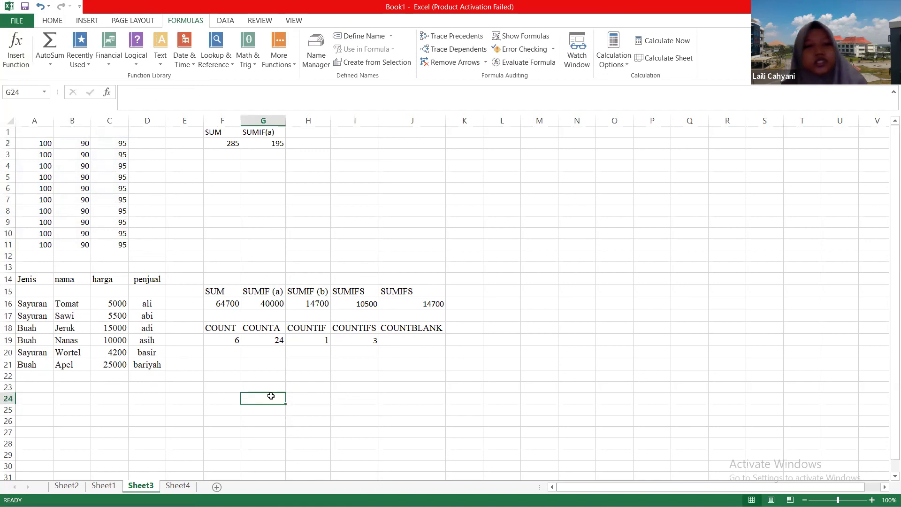
text(=count)
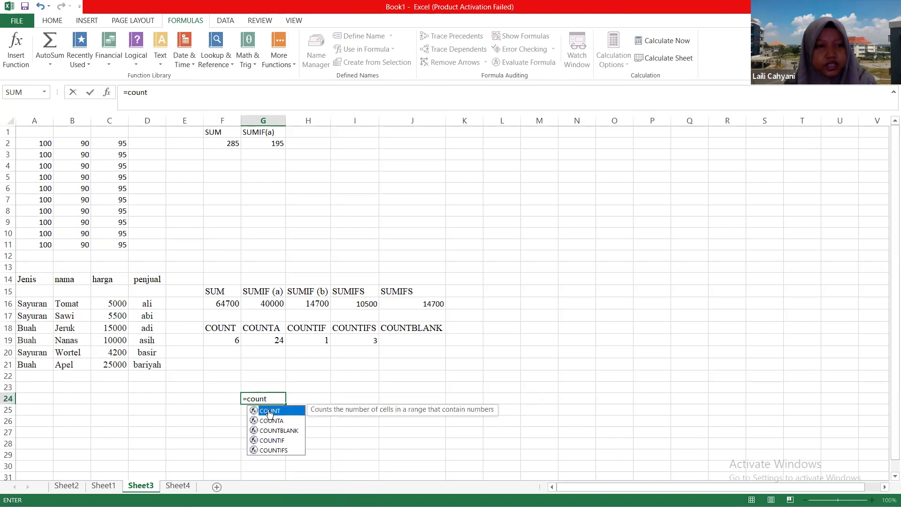
double_click(270, 412)
drag(25, 303, 145, 360)
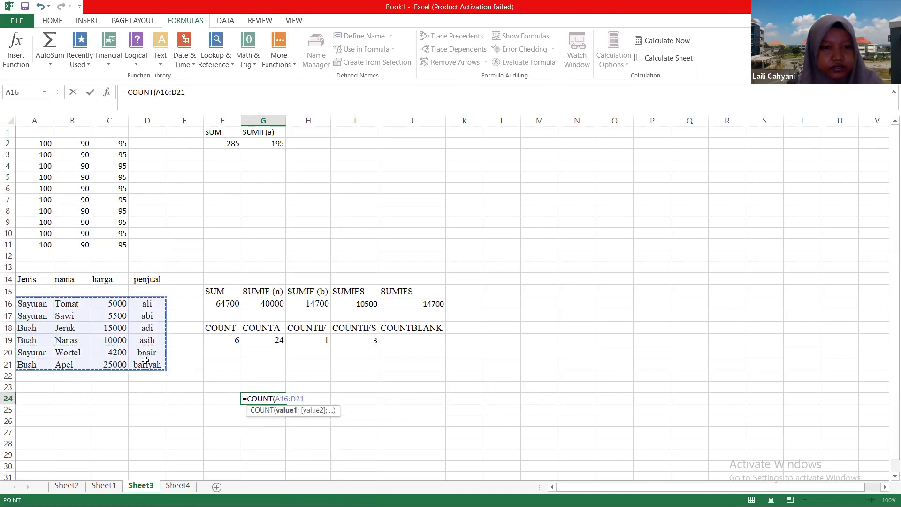
key(Return)
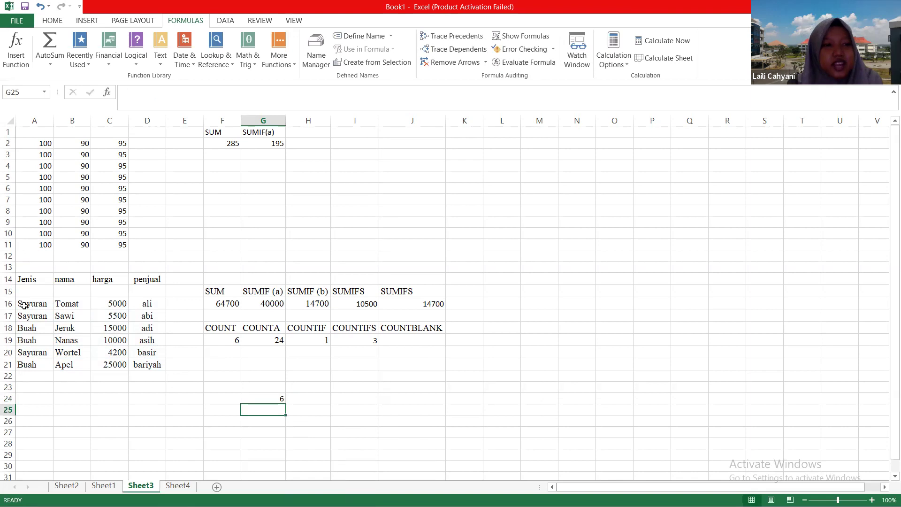
Compare the COUNT formula in G24 with the numeric harga values in C16:C21
click(138, 364)
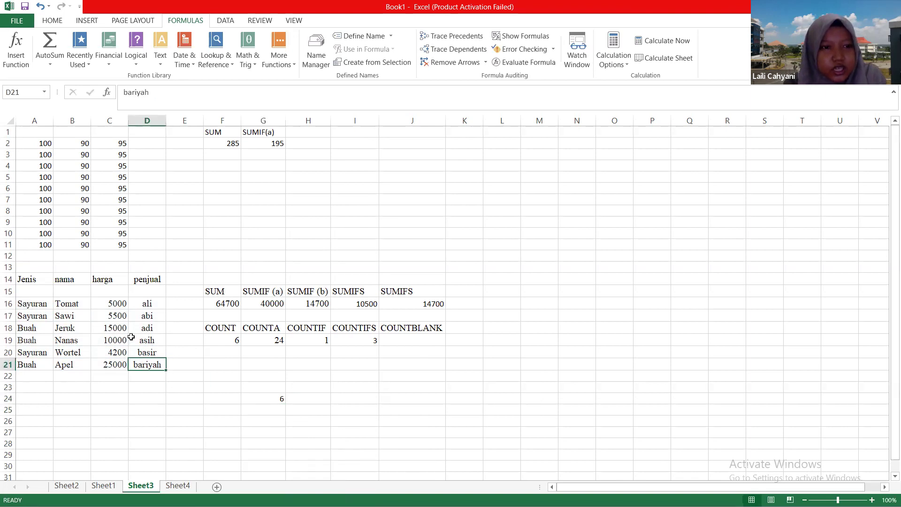
click(257, 399)
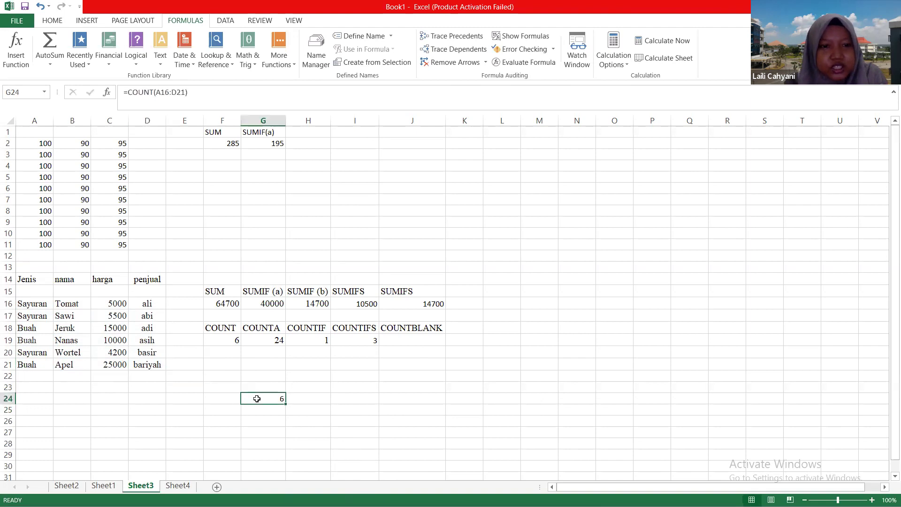
drag(114, 304, 115, 362)
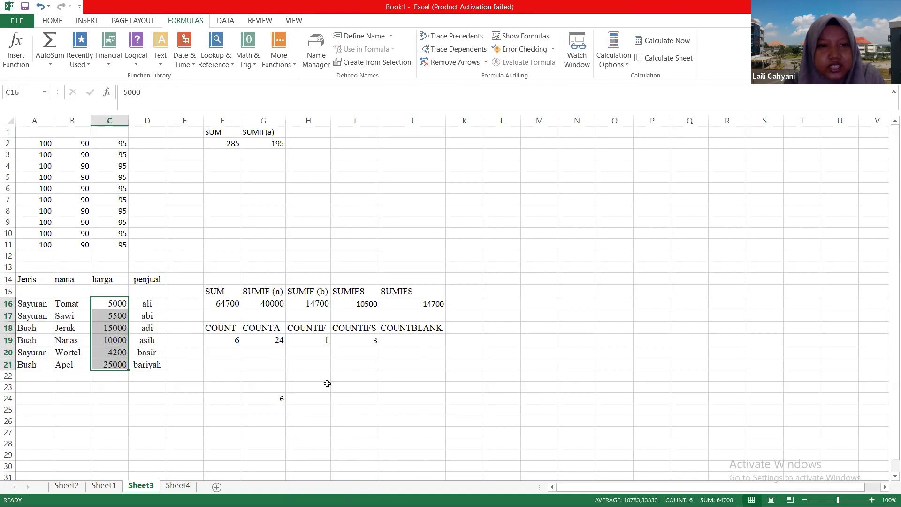
drag(274, 389, 276, 395)
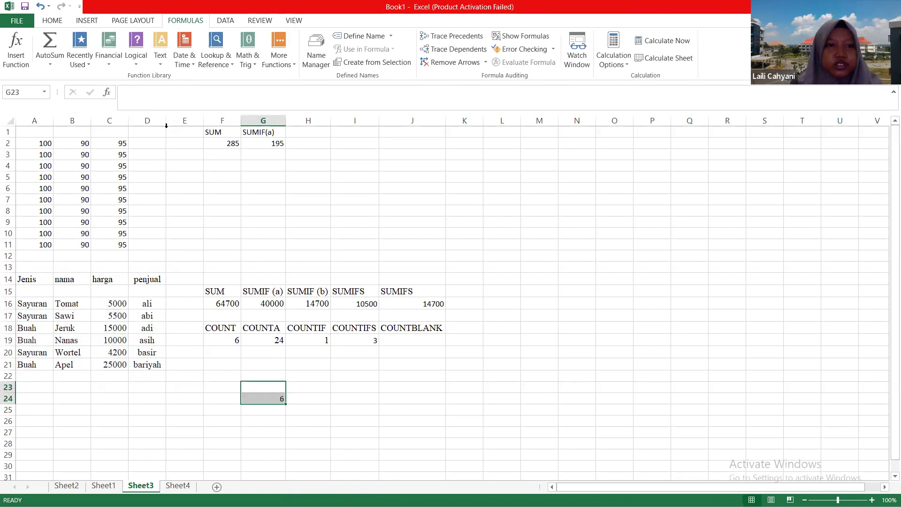
click(263, 398)
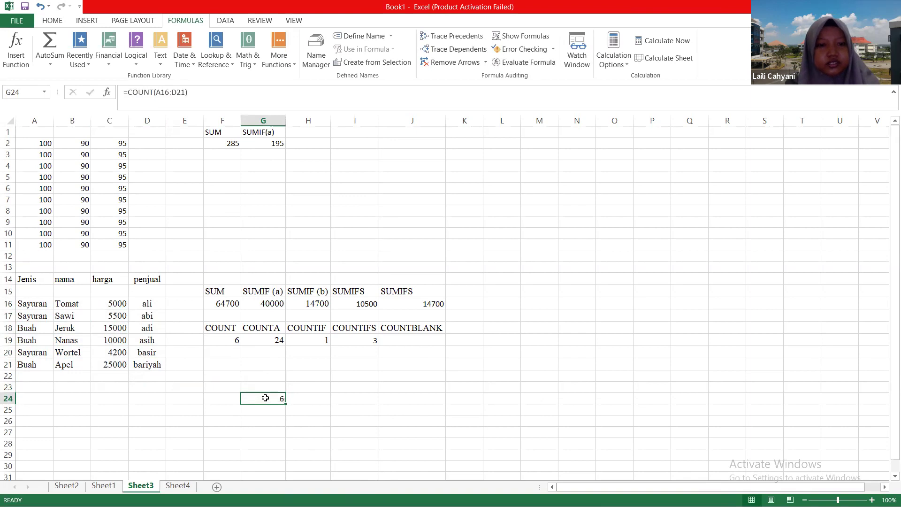
Change the COUNT range in G24 to the text entries in A16:A21
double_click(276, 397)
drag(303, 398, 275, 399)
key(Delete)
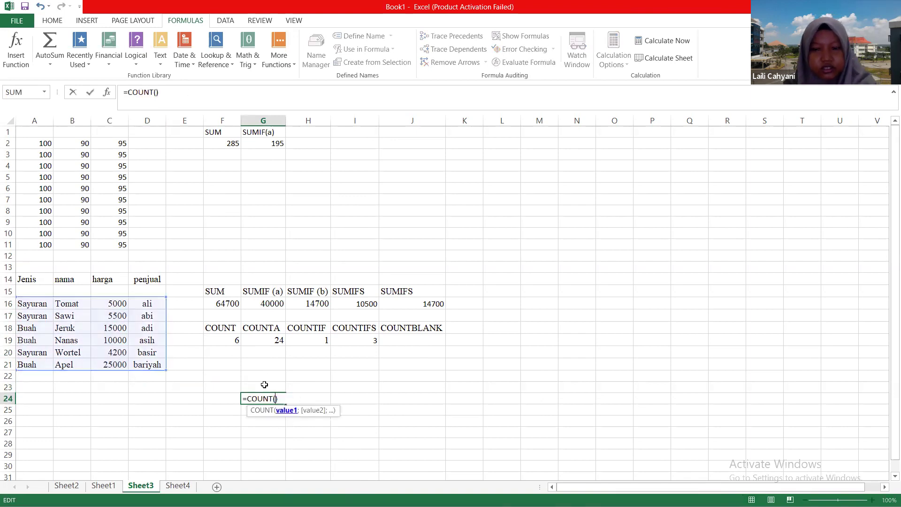
drag(38, 303, 35, 365)
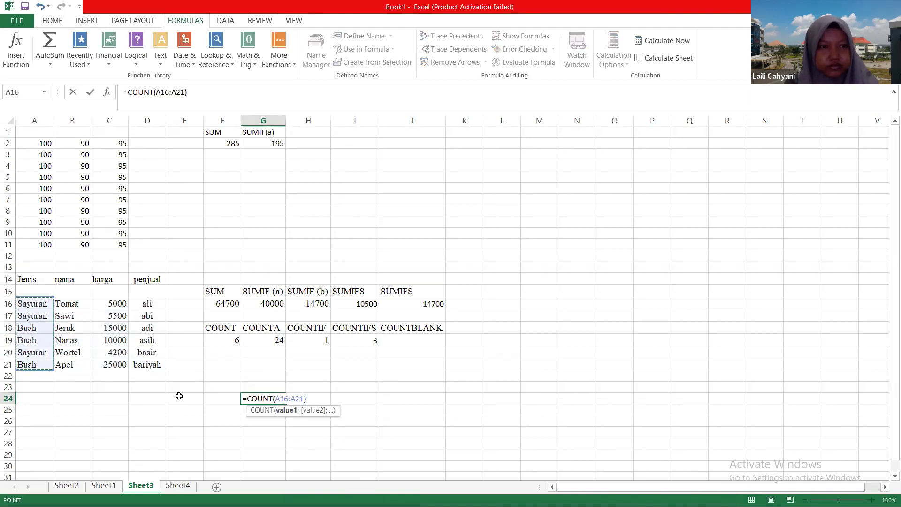
key(Return)
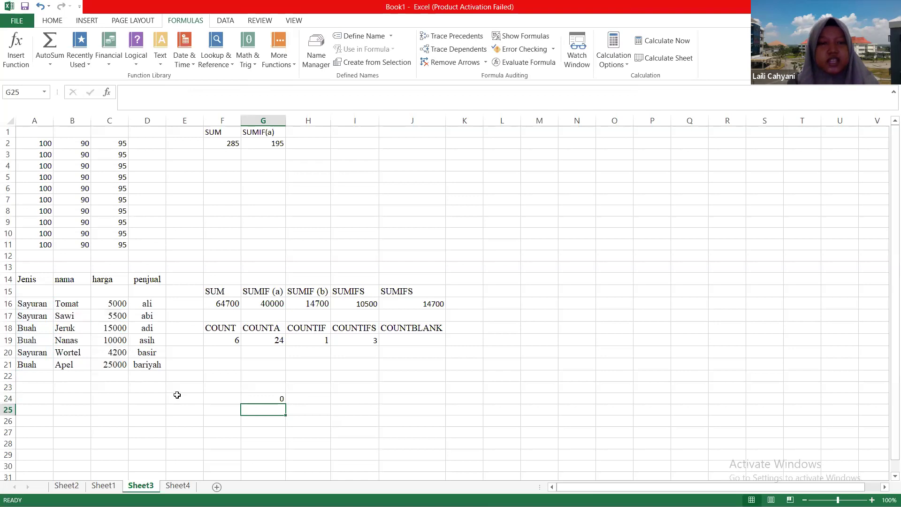
Clear the COUNT formula from G24
click(258, 390)
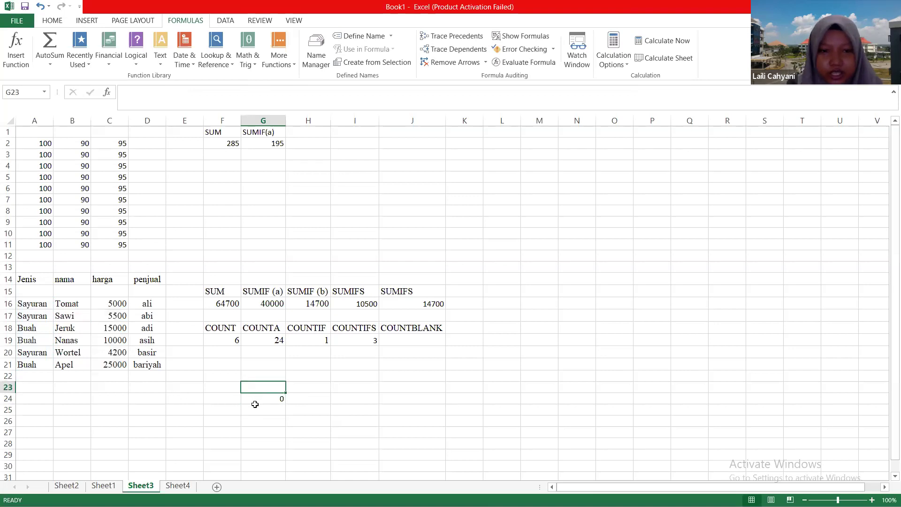
click(255, 398)
key(Delete)
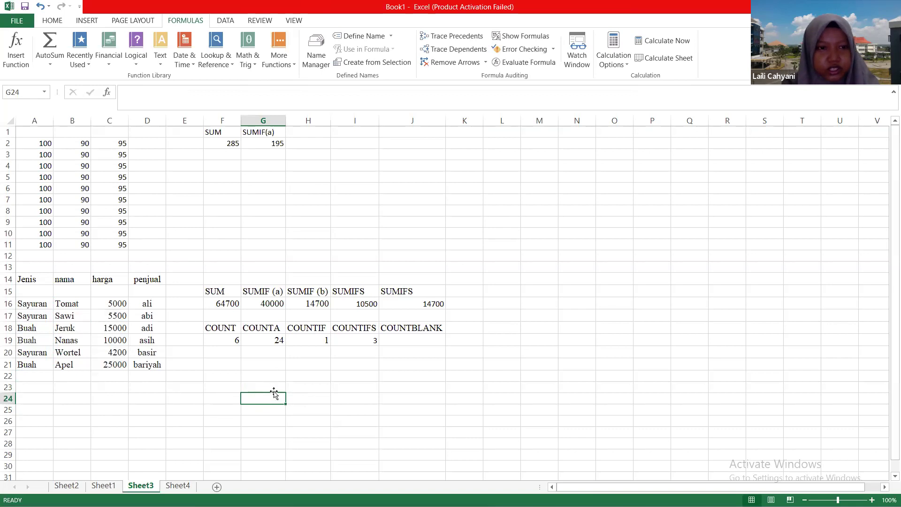
Inspect the COUNTA formula in G19 and the sales data range it covers
click(271, 336)
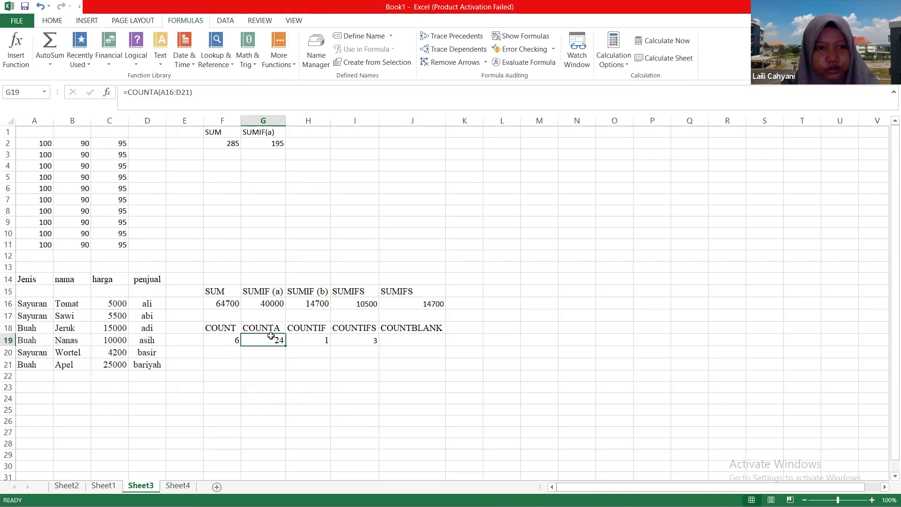
double_click(271, 336)
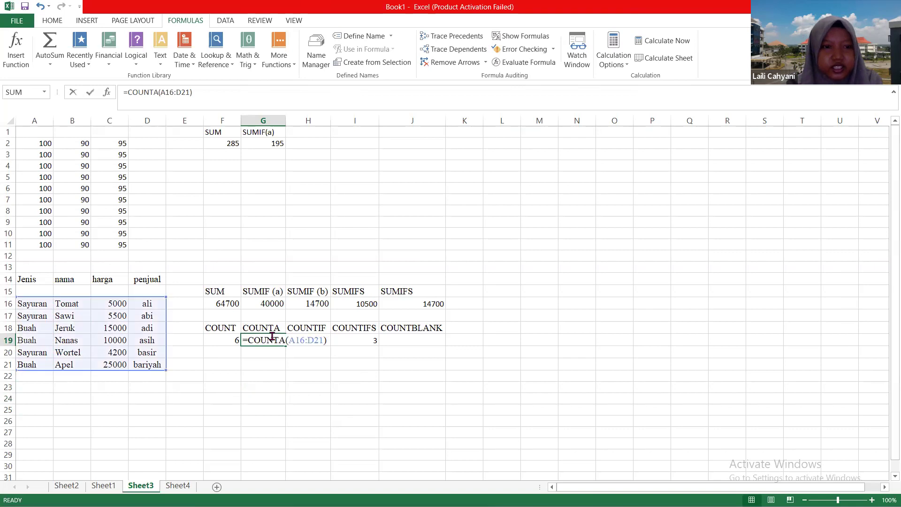
click(301, 338)
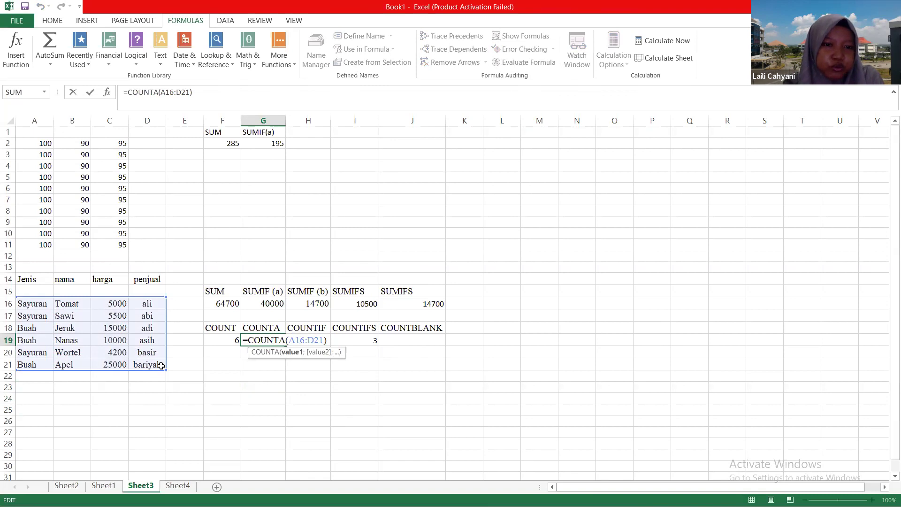
key(Return)
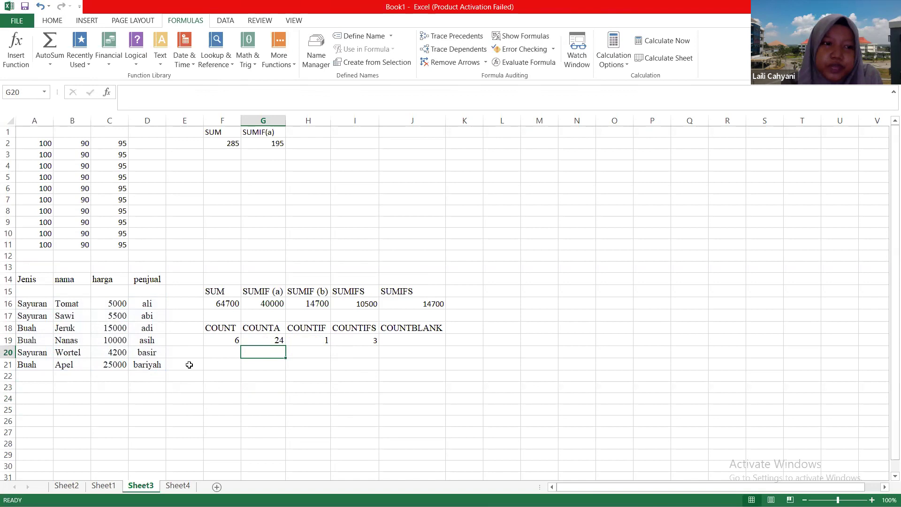
Compare the Jenis text in A16:A21 and the harga numbers in C16:C21 with the COUNTA cell G19
click(29, 304)
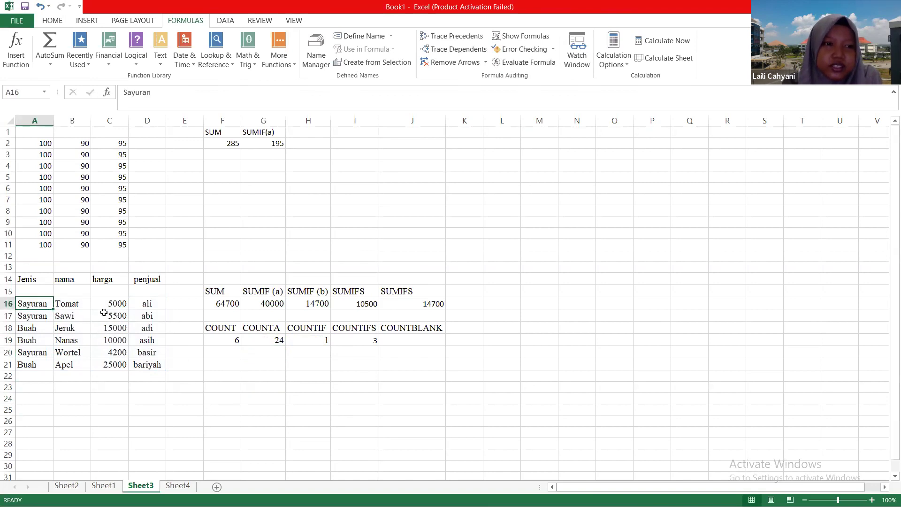
click(33, 365)
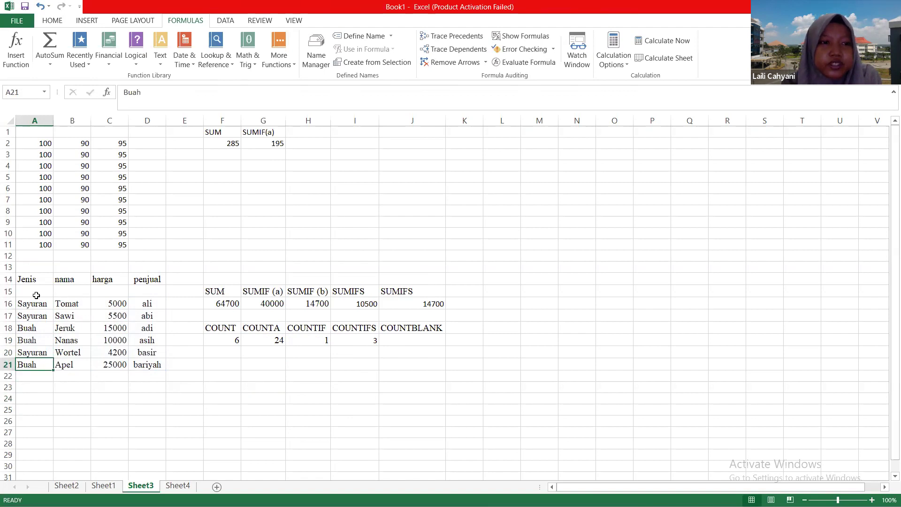
drag(32, 304, 32, 364)
drag(120, 303, 119, 366)
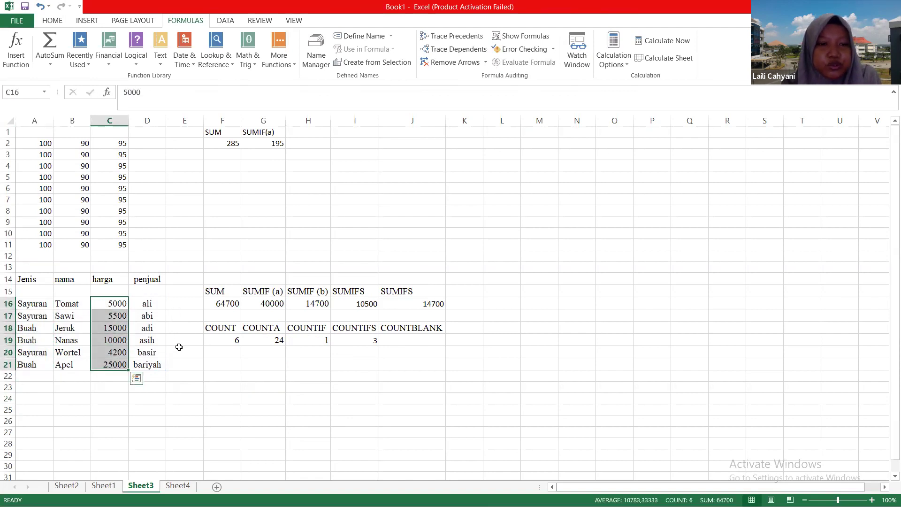
click(176, 370)
click(265, 339)
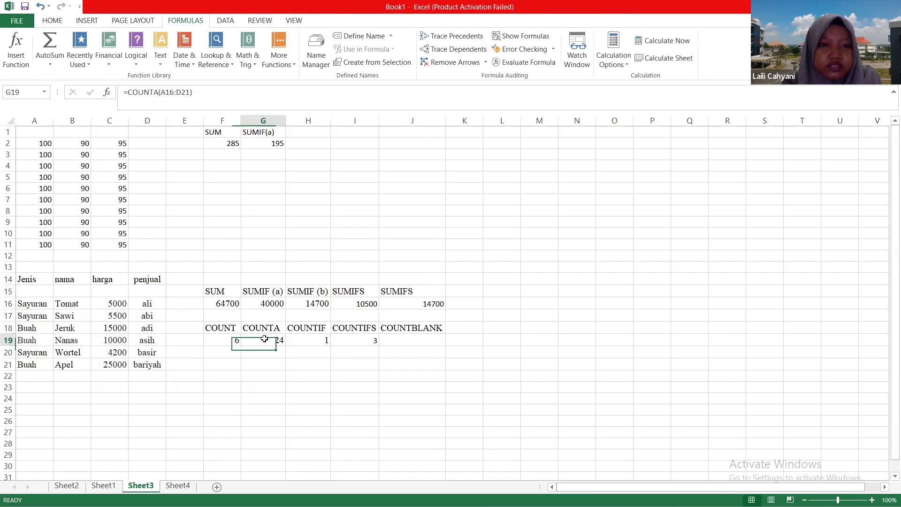
Enter a COUNTA formula over the Jenis entries A16:A21 in G20
click(264, 351)
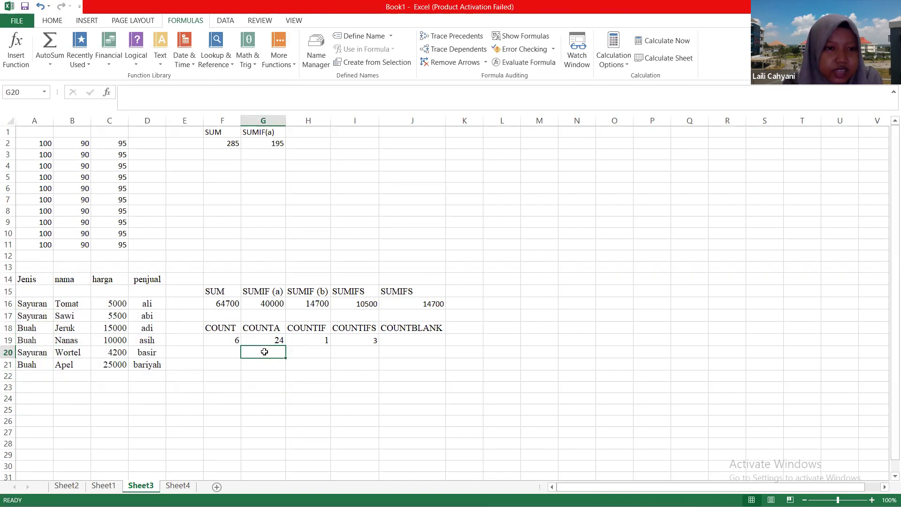
text(=count)
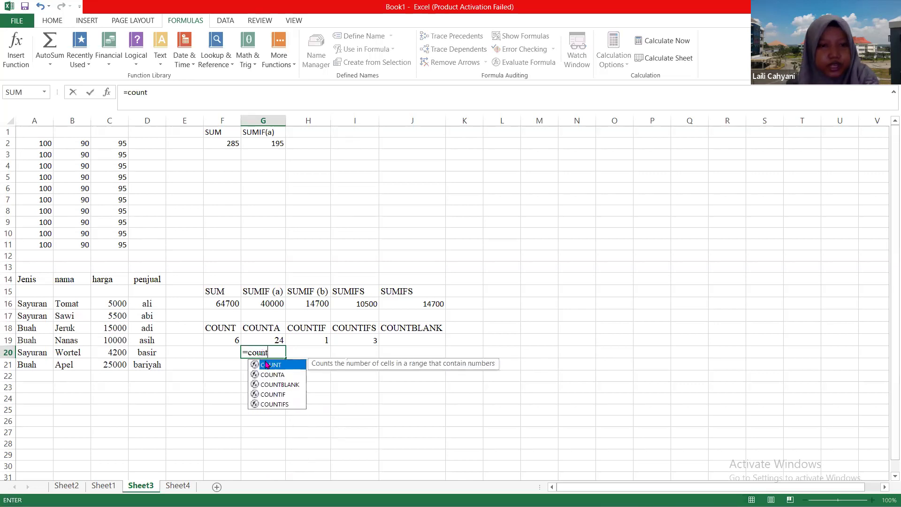
double_click(271, 375)
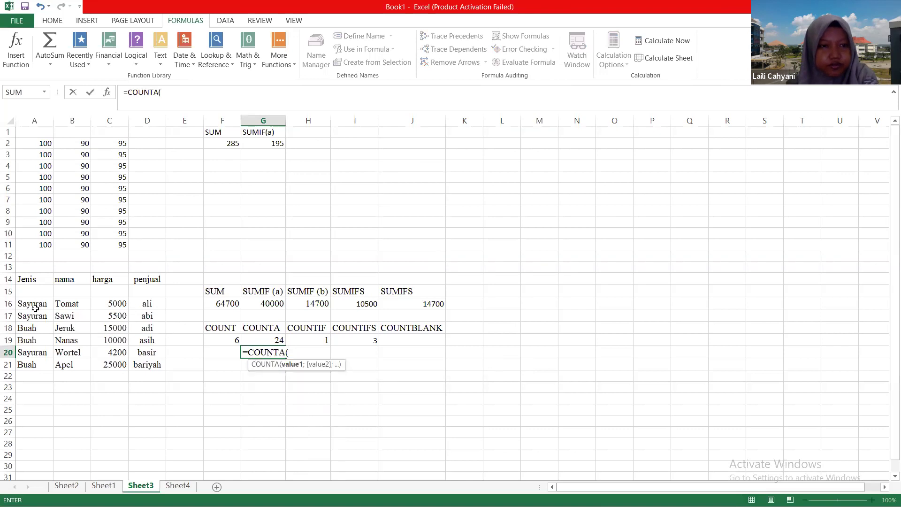
drag(38, 304, 38, 359)
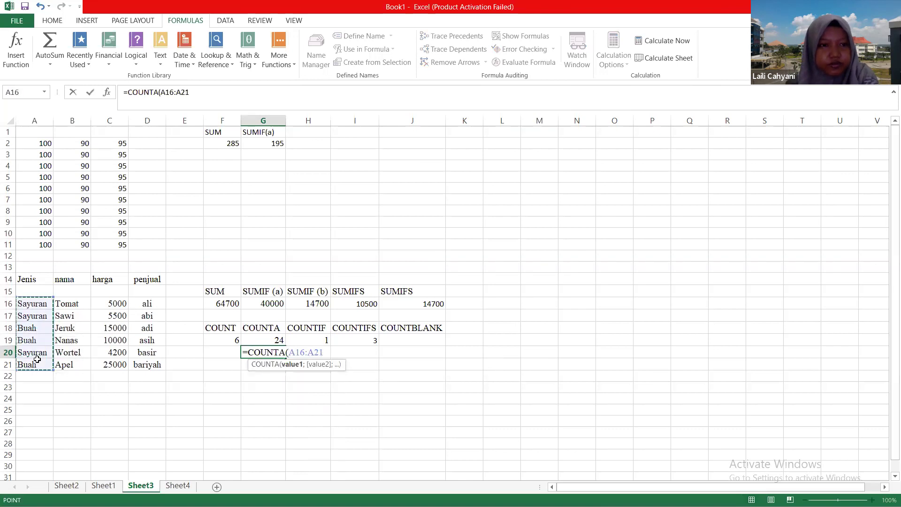
key(Return)
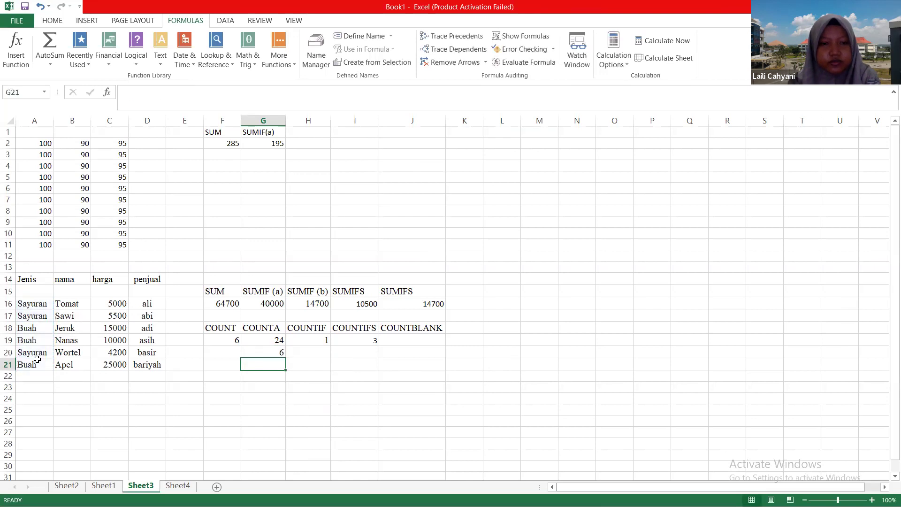
Check the COUNTA formula in G20 against the Jenis entries in A16:A21
drag(34, 305, 40, 362)
click(277, 352)
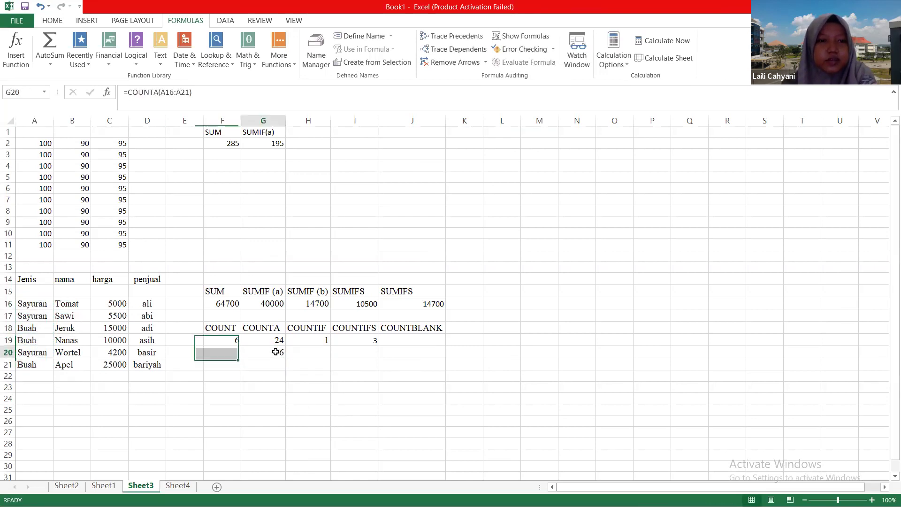
double_click(278, 352)
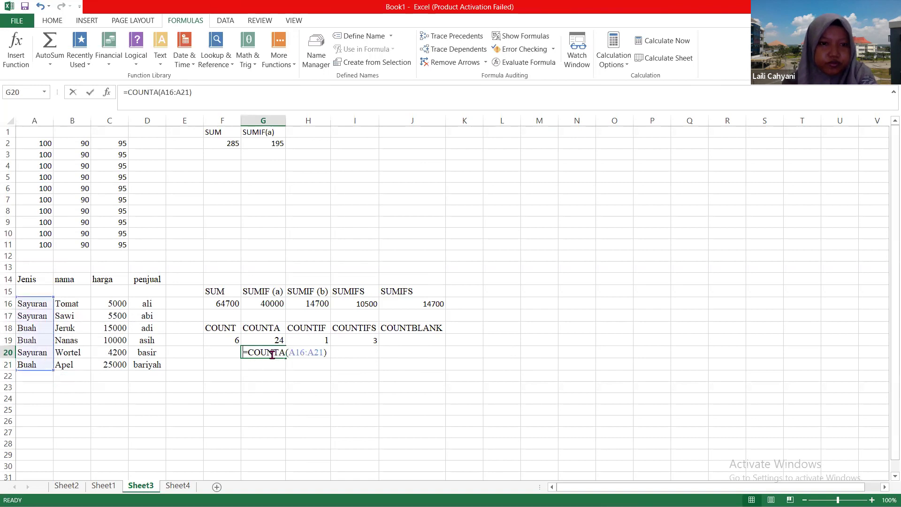
key(Return)
Examine the COUNTIF formula in H19 and its range argument
click(318, 354)
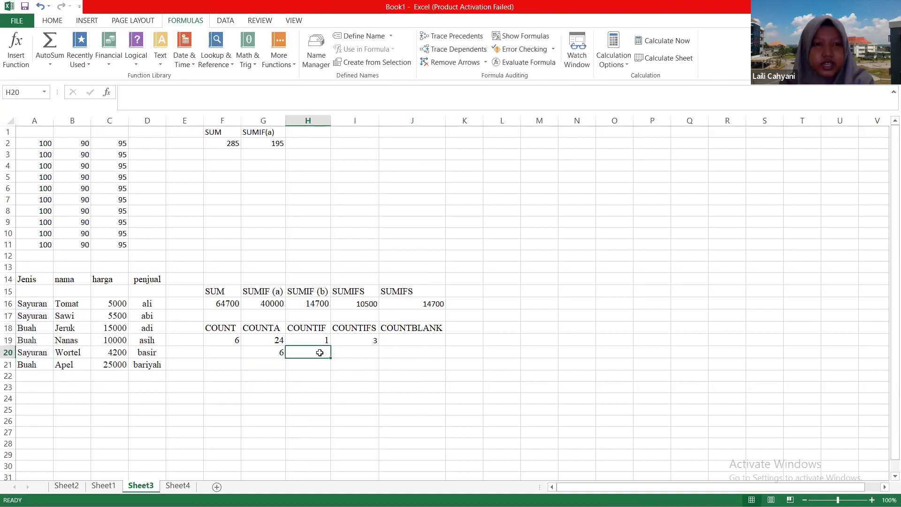
click(321, 336)
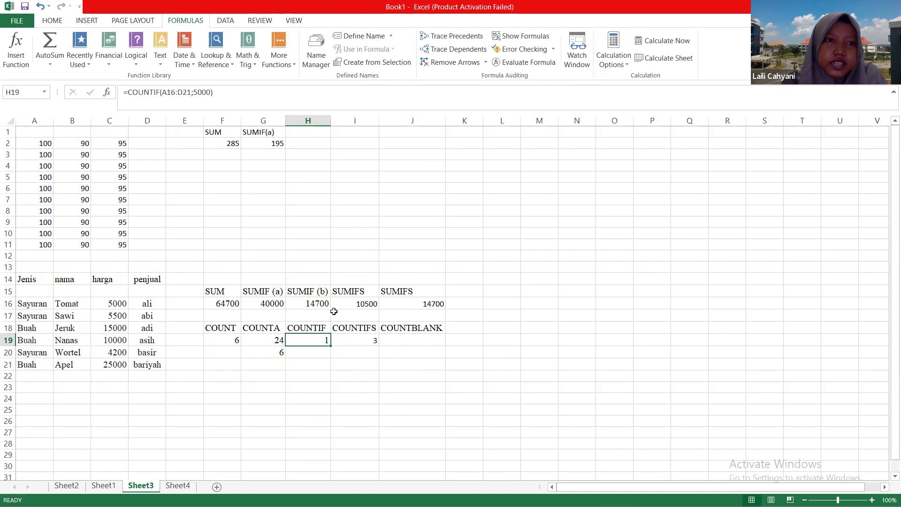
double_click(316, 339)
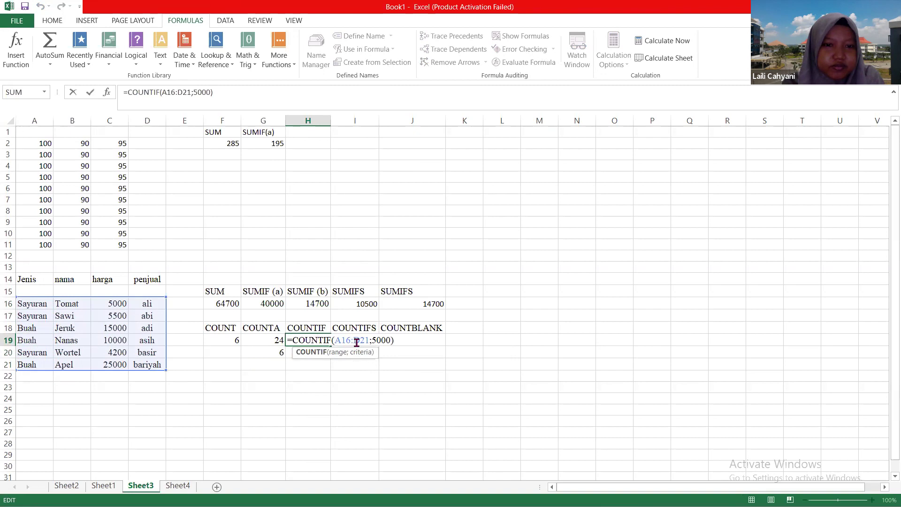
click(340, 340)
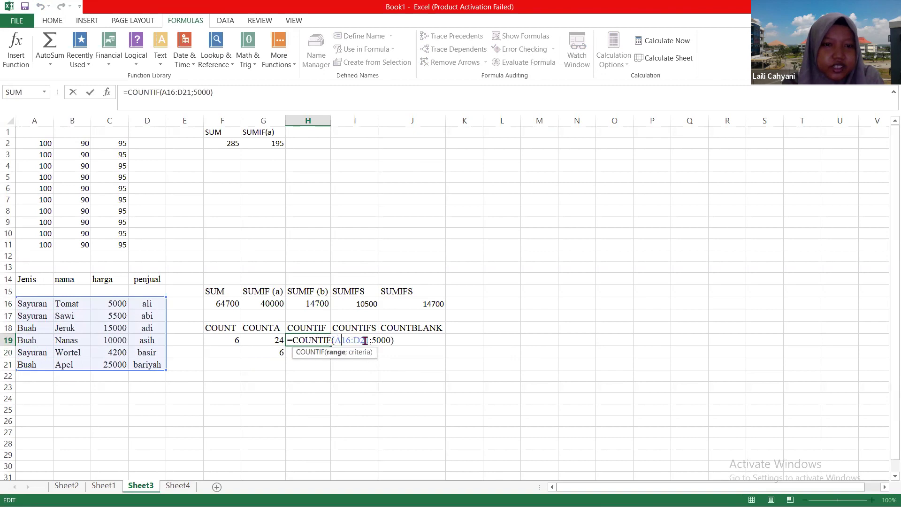
Enclose the COUNTIF criterion 5000 in H19 in double quotation marks
click(373, 340)
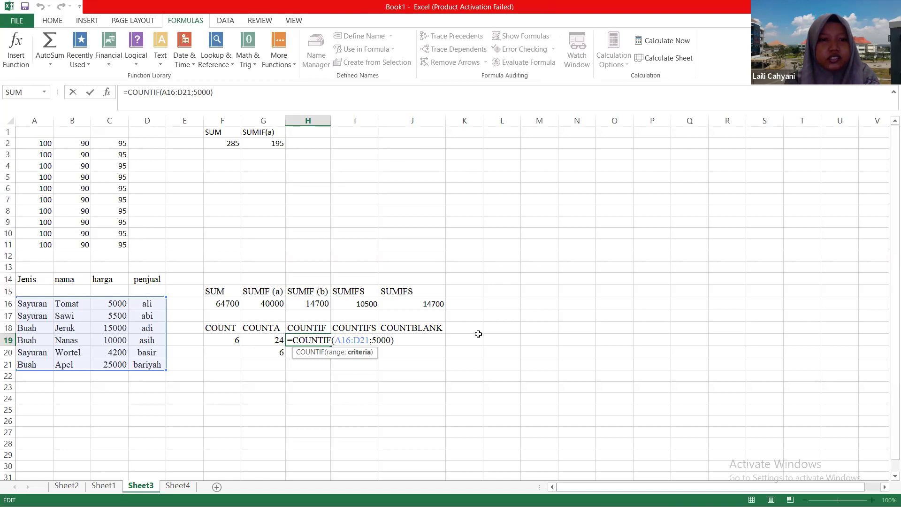
text(")
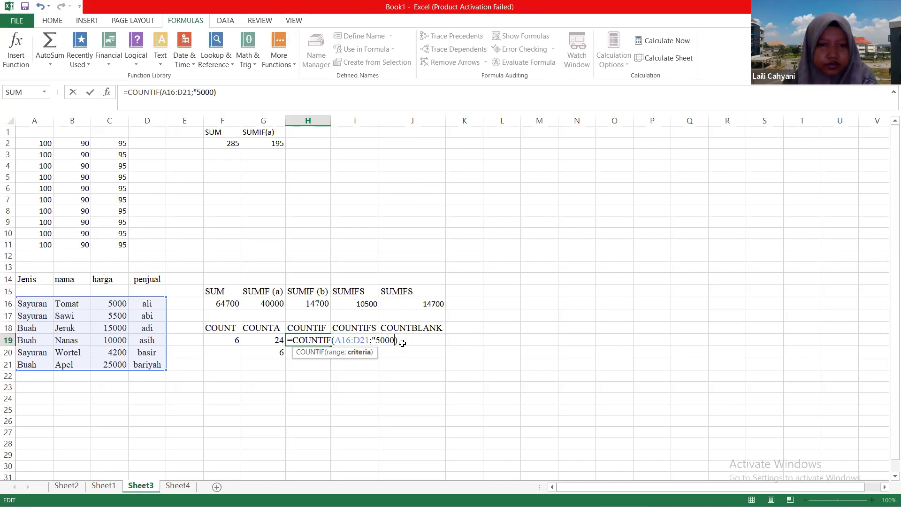
text(")
key(Return)
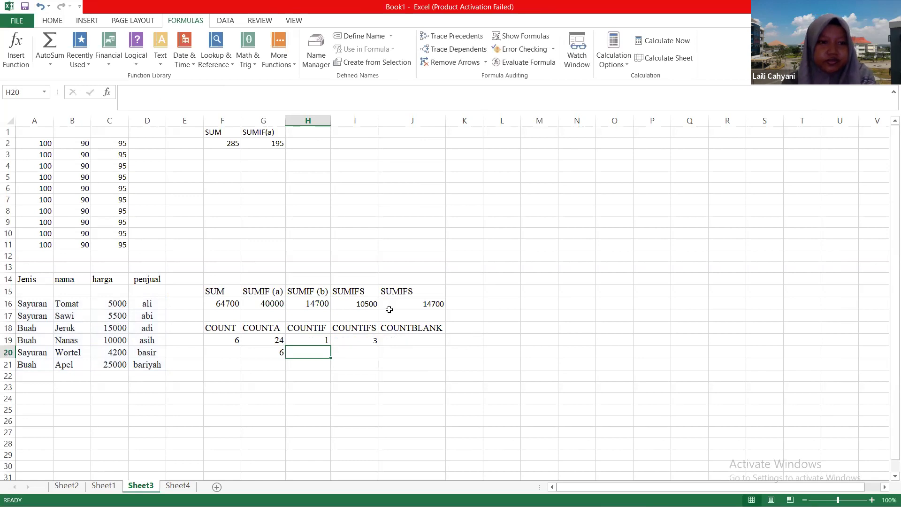
Remove the quotation marks around the COUNTIF criterion in H19 so it is entered as plain 5000
double_click(319, 340)
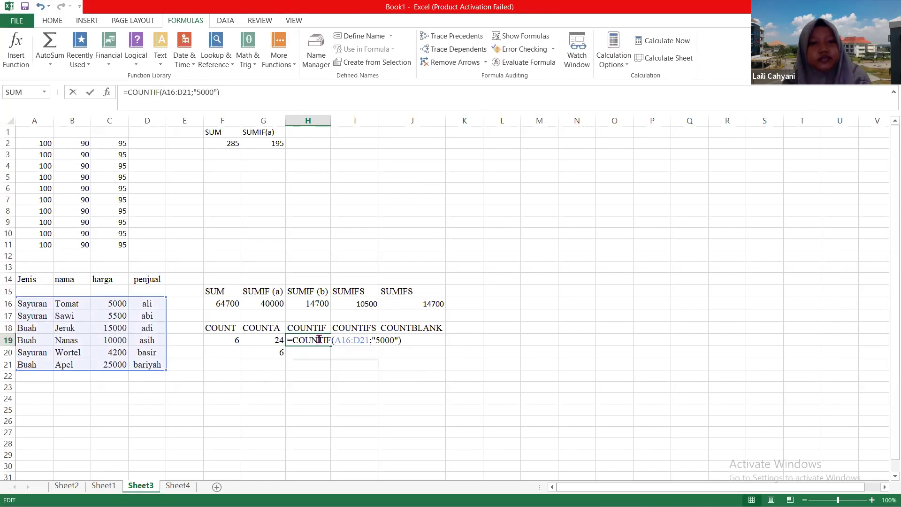
click(376, 339)
key(BackSpace)
click(394, 341)
key(BackSpace)
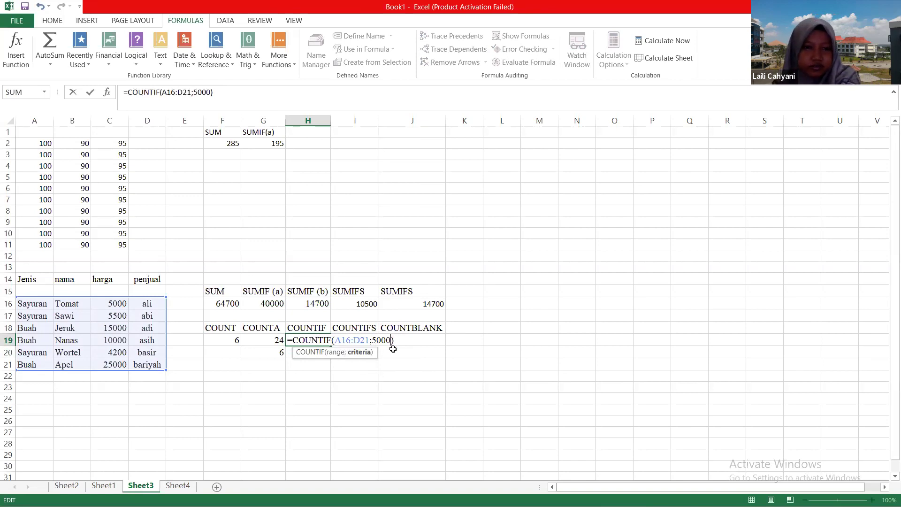
key(Return)
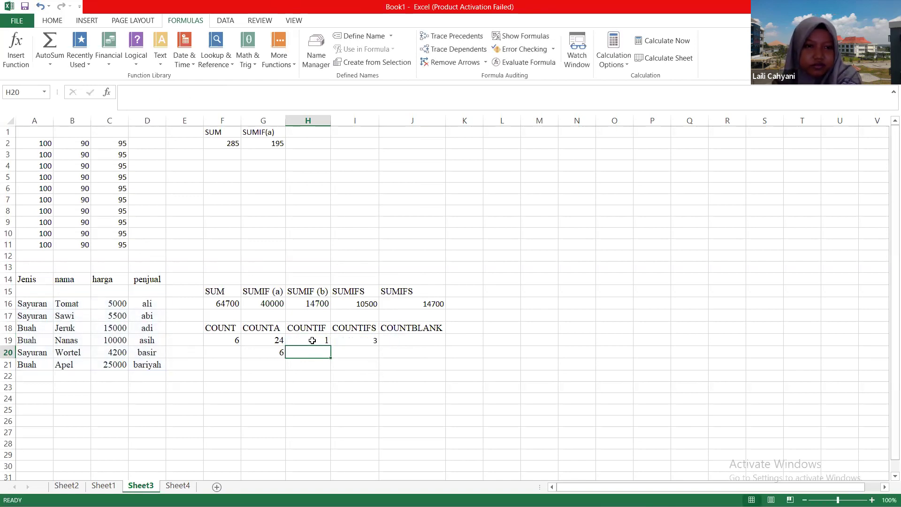
Review the criteria argument of the COUNTIF formula in H19
double_click(311, 340)
double_click(381, 340)
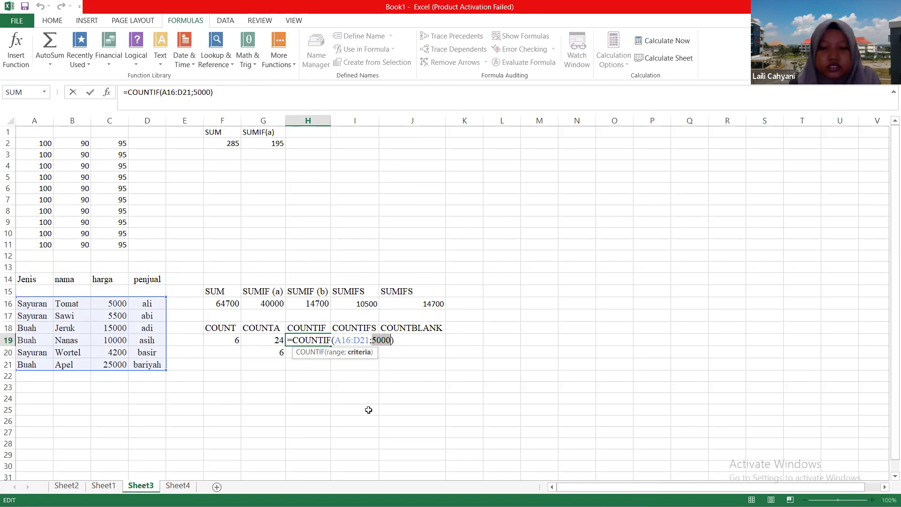
key(Return)
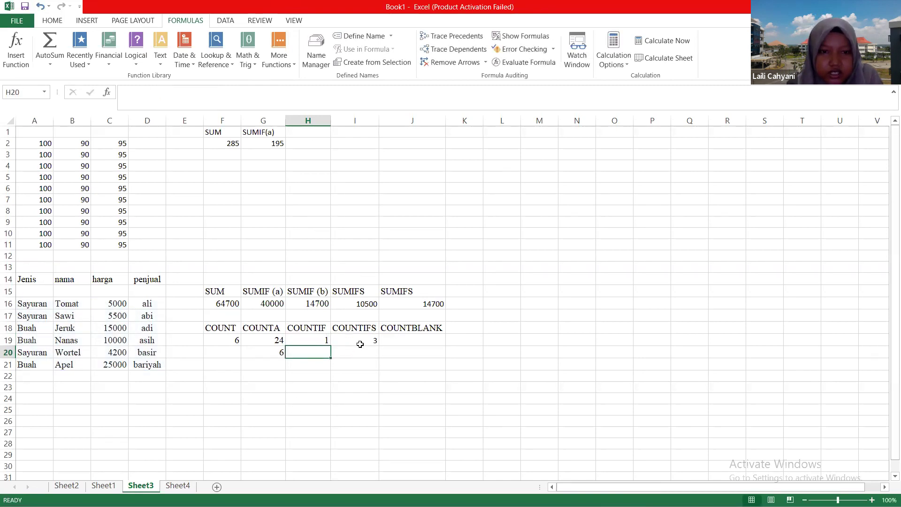
Examine the criteria ranges and conditions of the COUNTIFS formula in I19
click(360, 344)
double_click(362, 339)
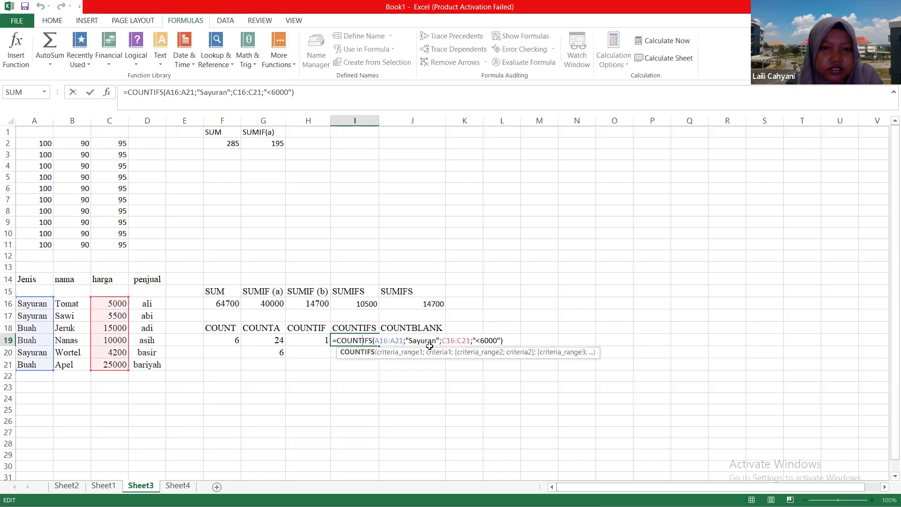
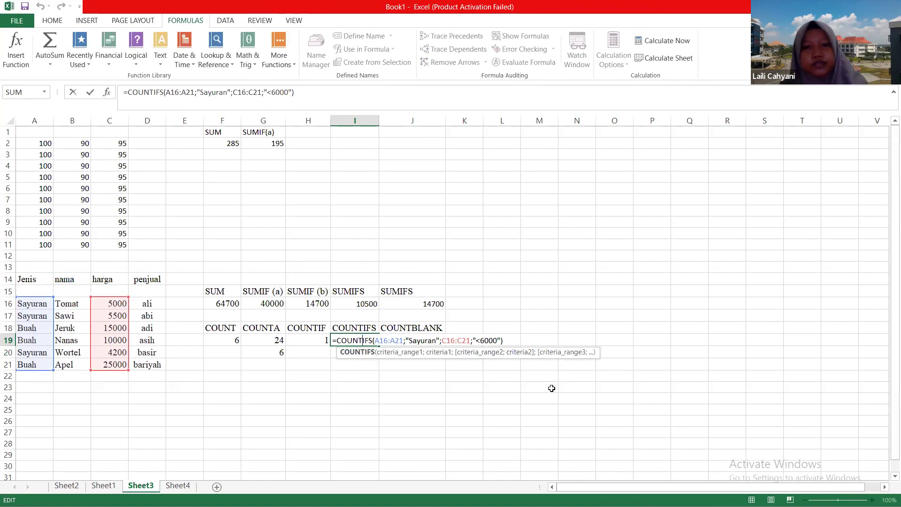
key(Return)
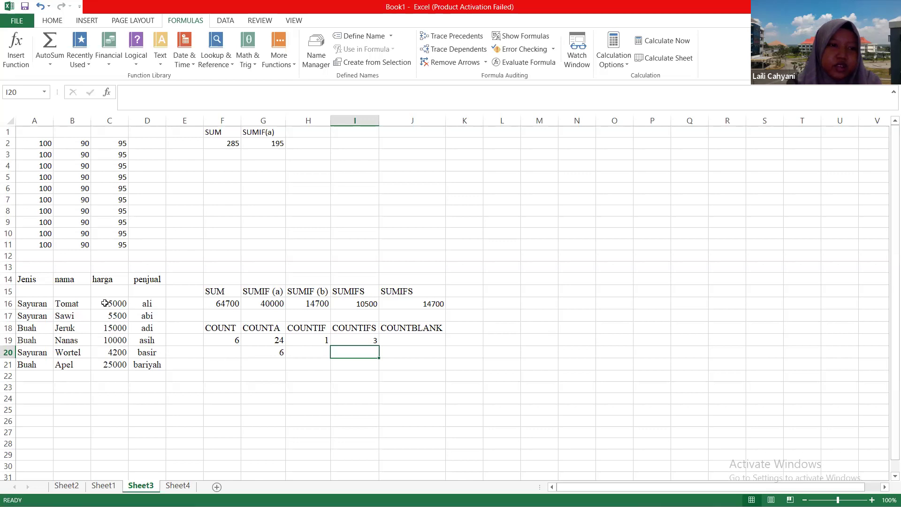
Change the price condition in the COUNTIFS formula in I19 to "<5000"
click(109, 355)
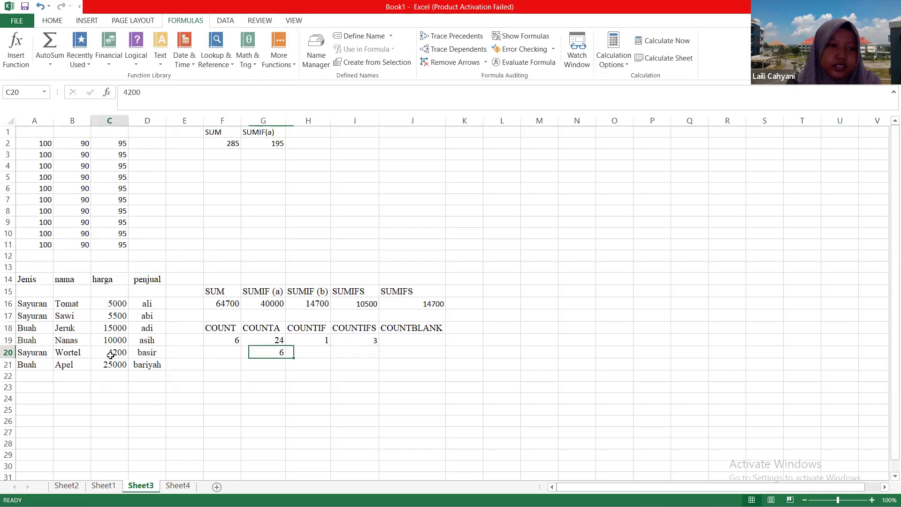
double_click(369, 342)
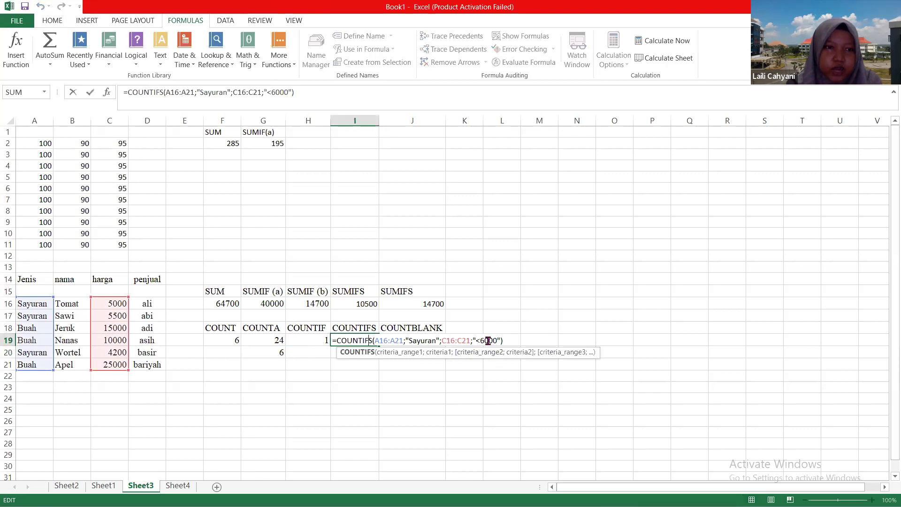
click(487, 340)
key(BackSpace)
text(5)
key(Return)
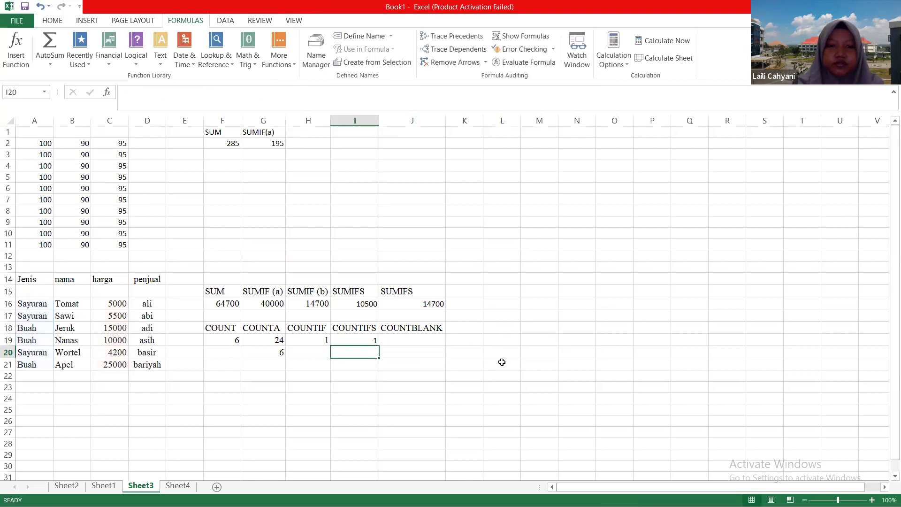
click(392, 395)
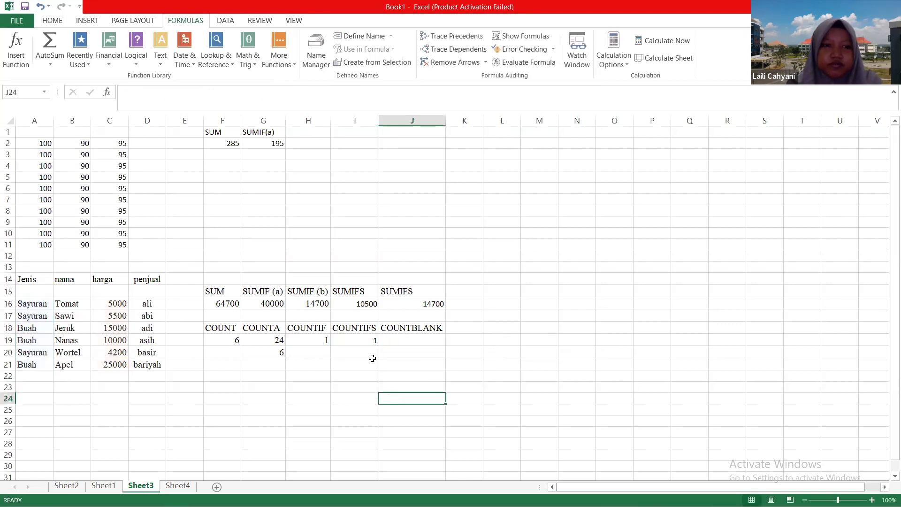
Check the COUNTIFS formula in I19 against the Sayuran prices in the harga column
click(358, 337)
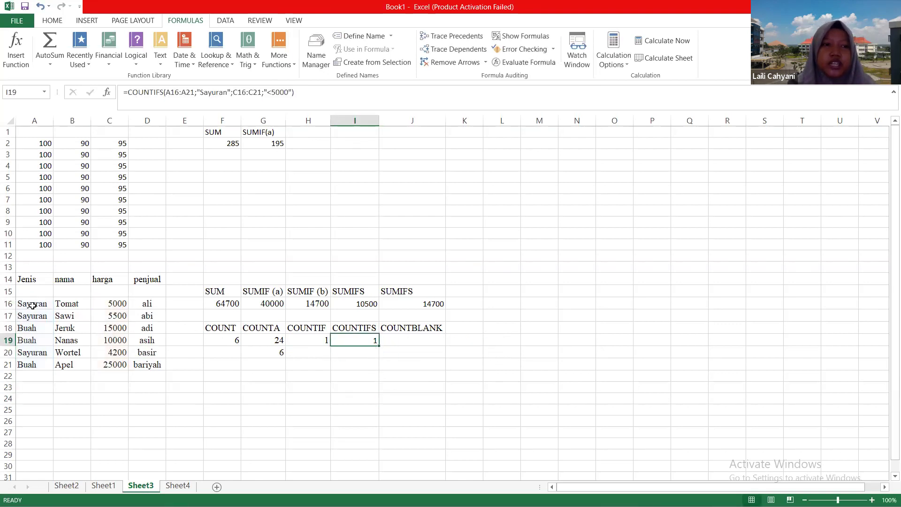
click(120, 314)
click(113, 352)
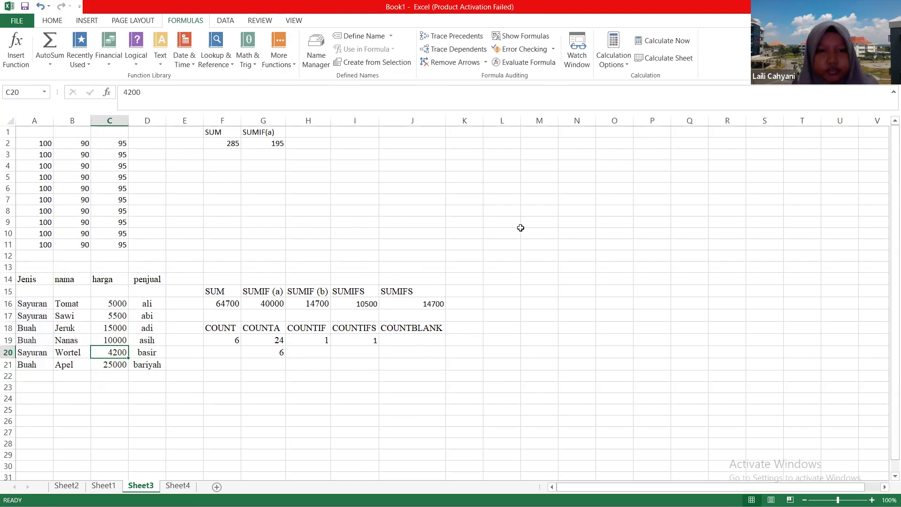
Enter a COUNTBLANK formula in J19 over the range A14:D21 and check the empty cells A15:D15
click(425, 340)
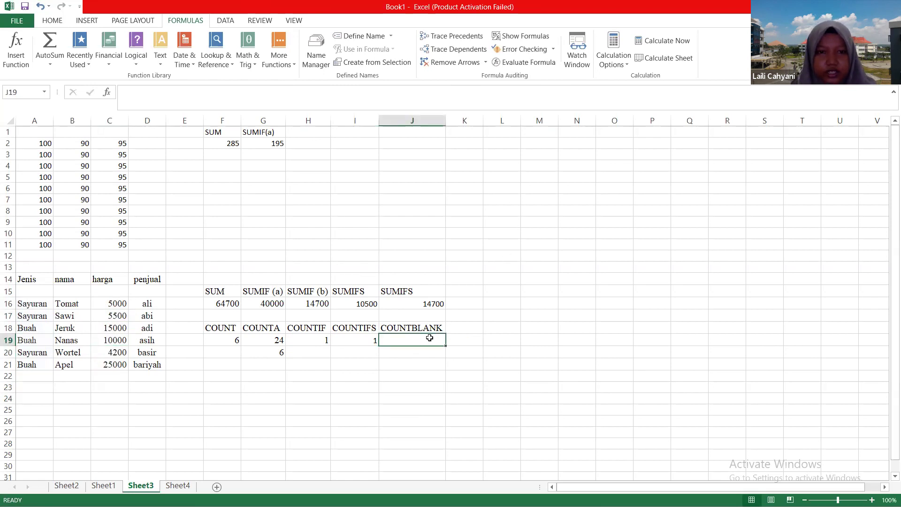
text(=)
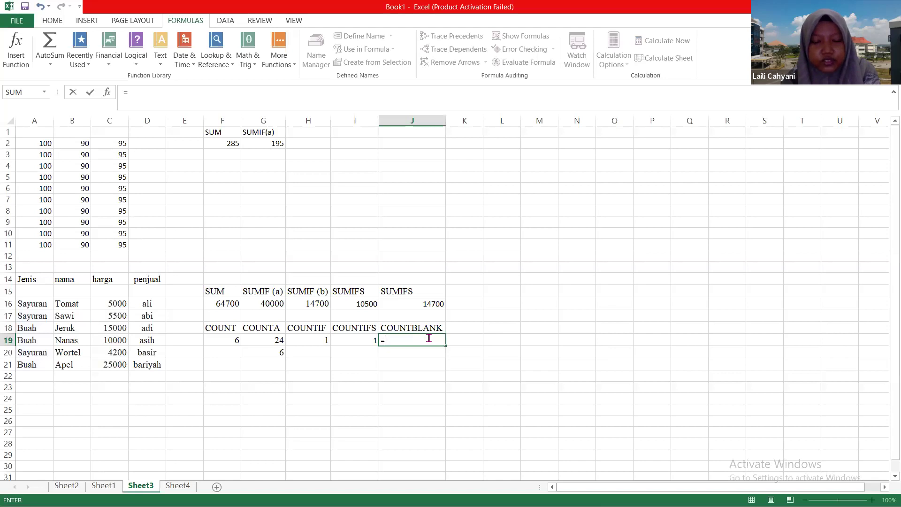
text(co)
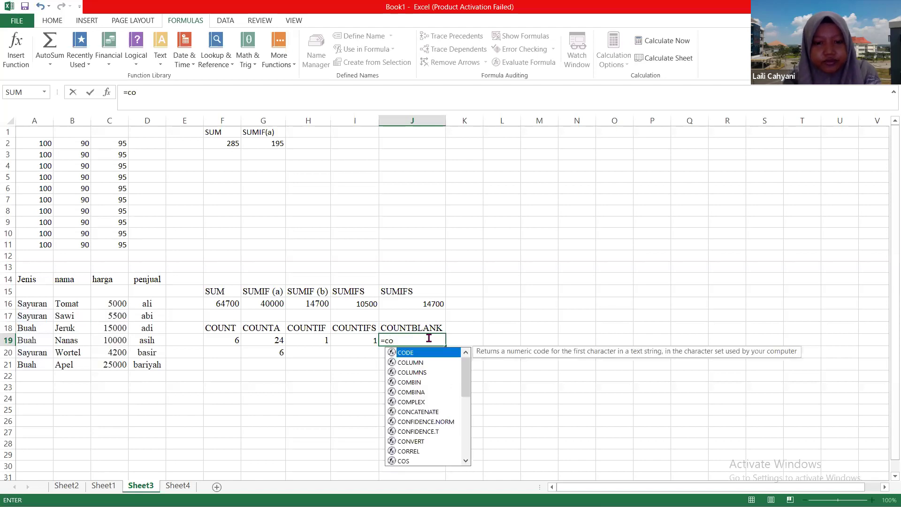
text(unt)
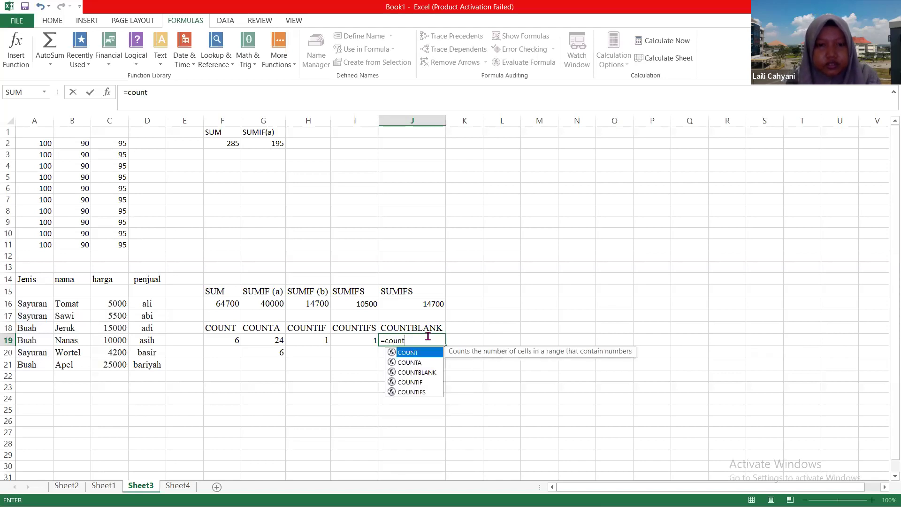
double_click(433, 373)
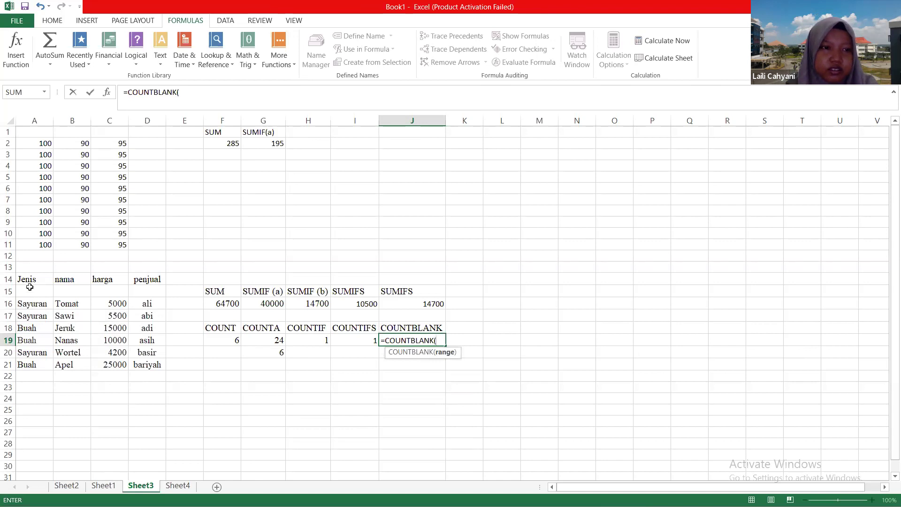
drag(19, 279, 155, 365)
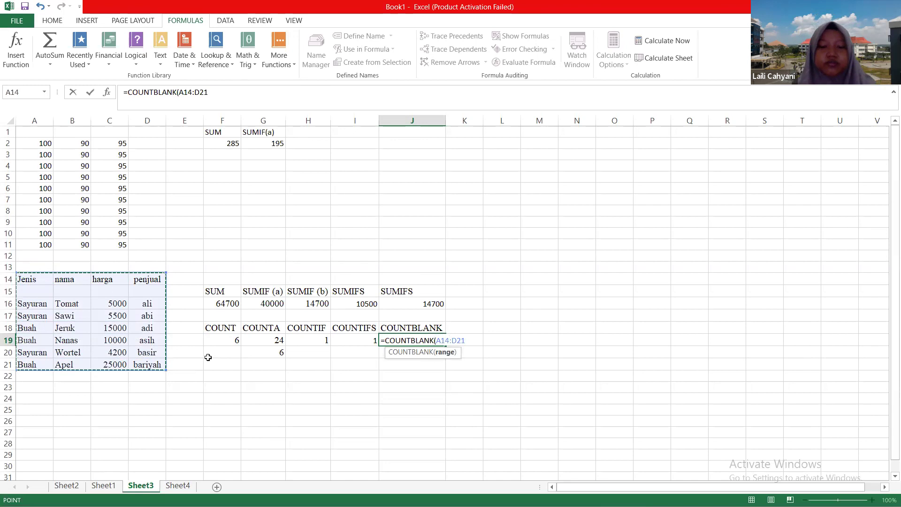
key(ctrl+Return)
key(Return)
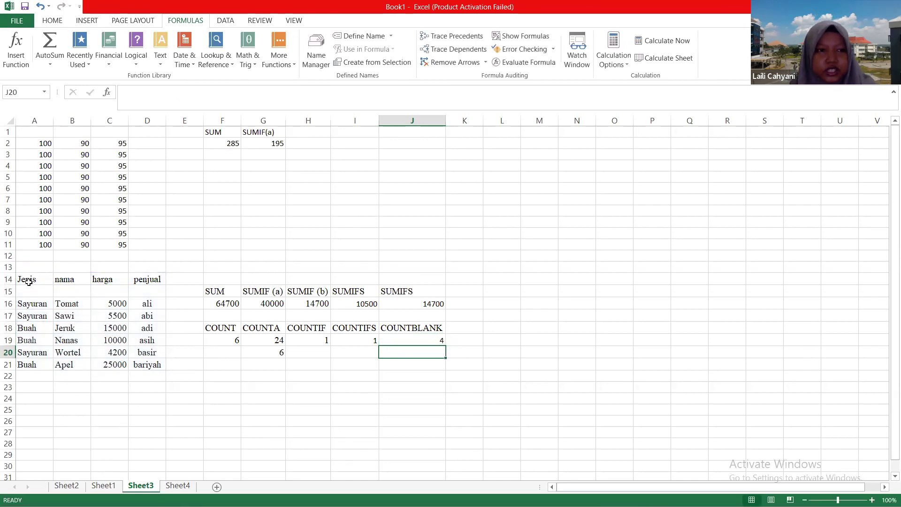
drag(30, 290, 147, 290)
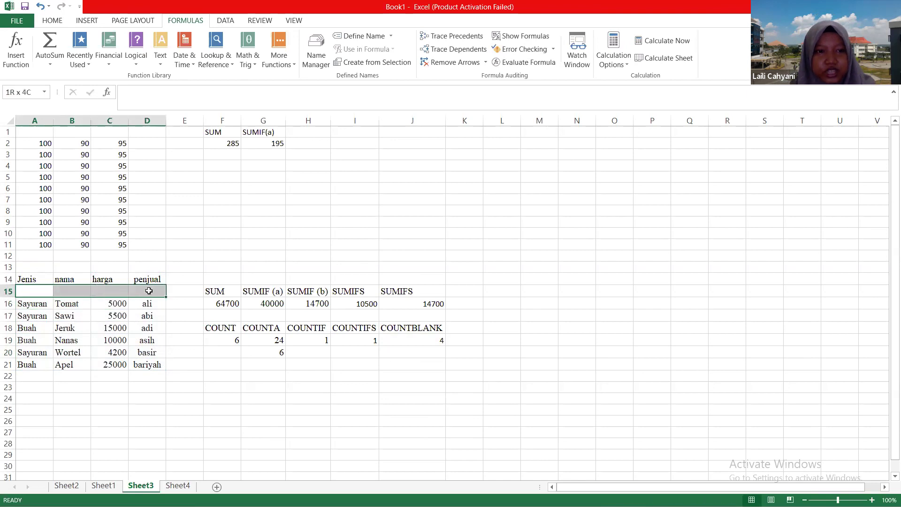
Change the range of the COUNTBLANK formula in J19 to A16:D21
click(438, 338)
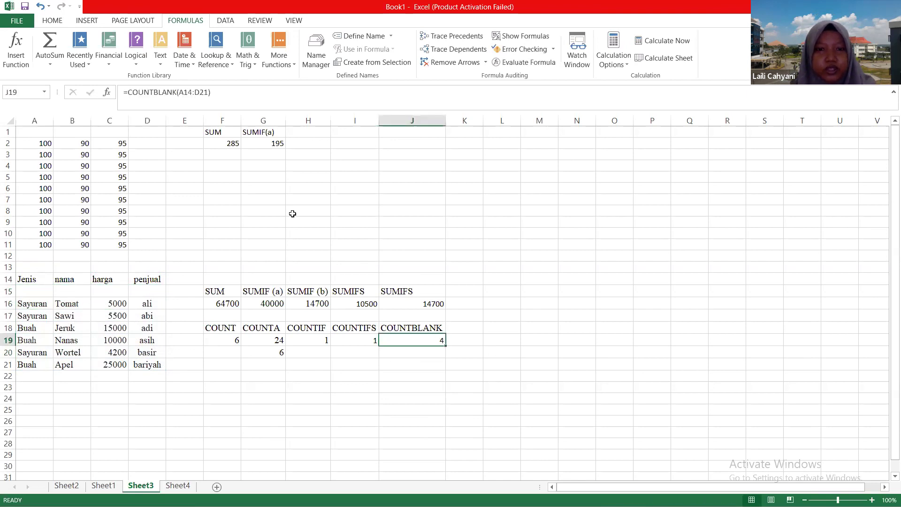
click(188, 92)
key(Right)
key(BackSpace)
text(6)
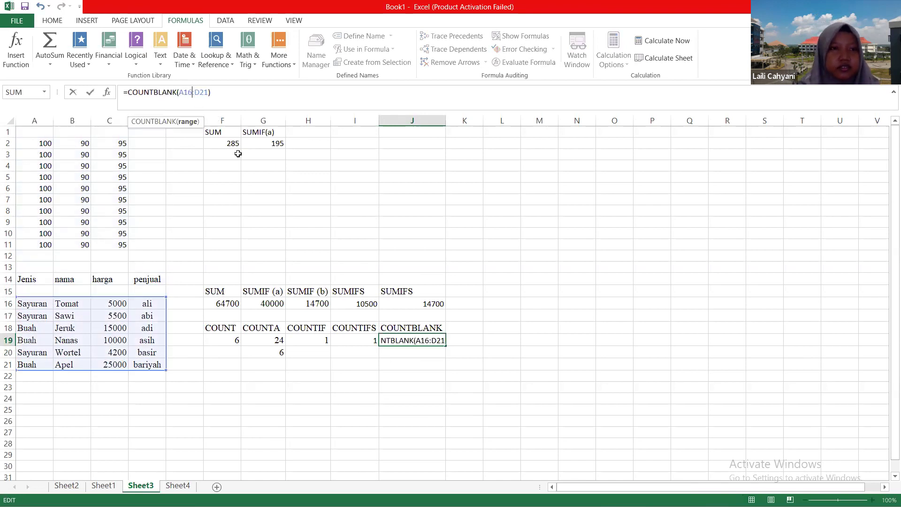
key(Return)
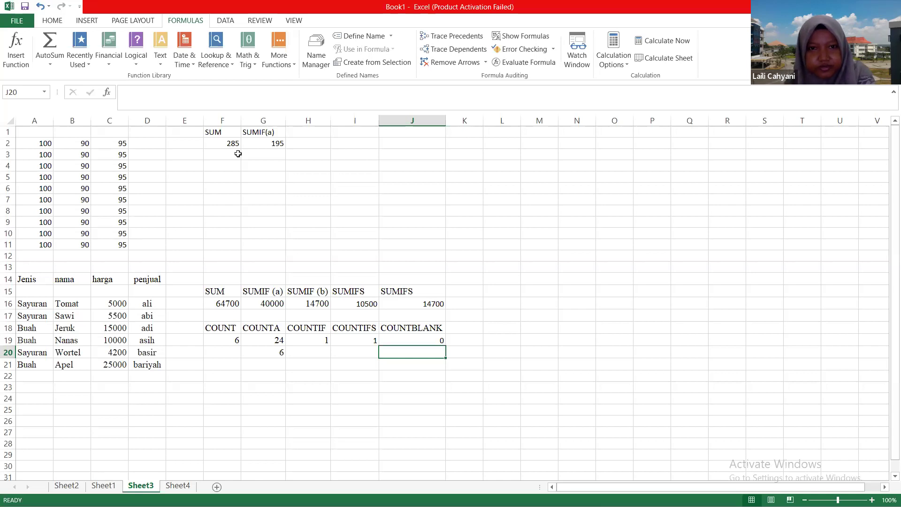
Switch to the PowerPoint slide show and review the COUNT-family slide and the IF function slide
key(alt+Tab)
key(alt+Tab)
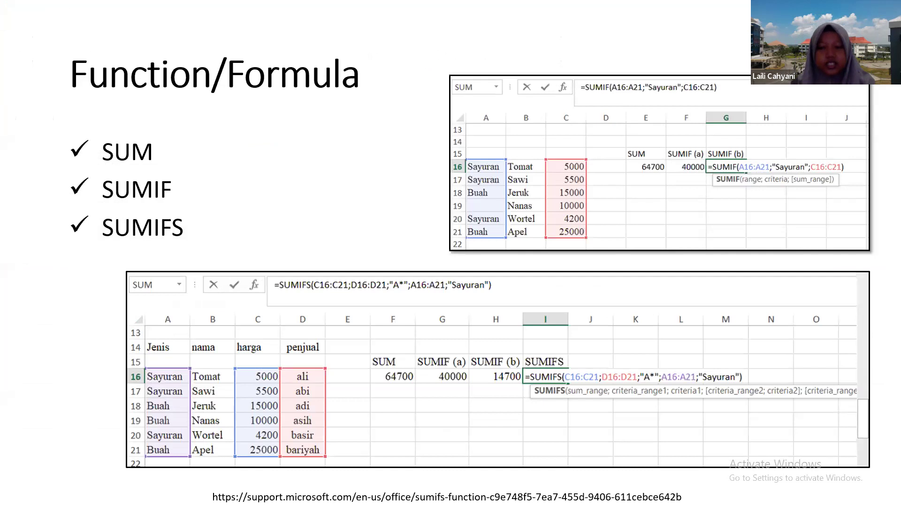
key(Right)
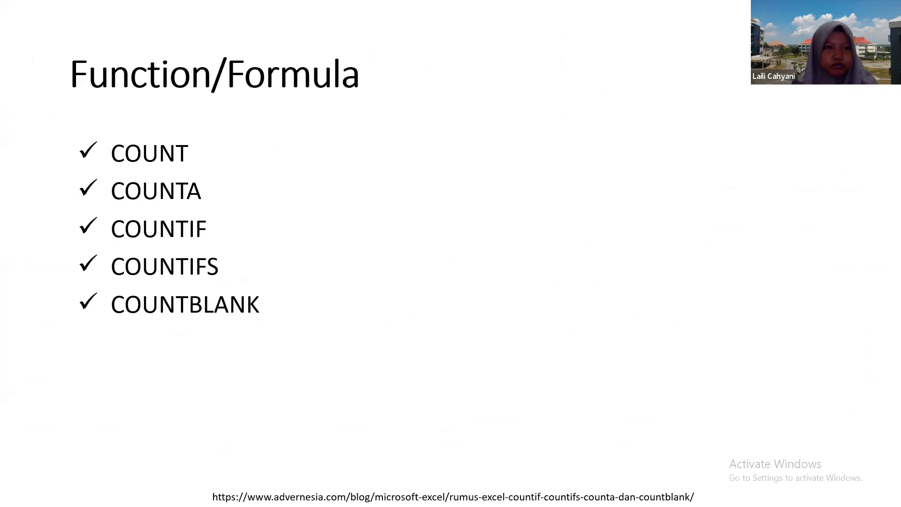
key(Right)
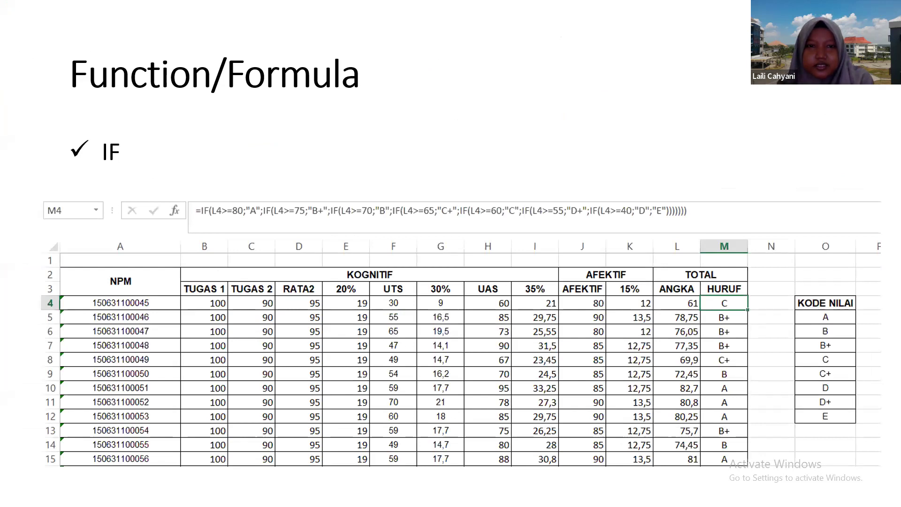
key(Left)
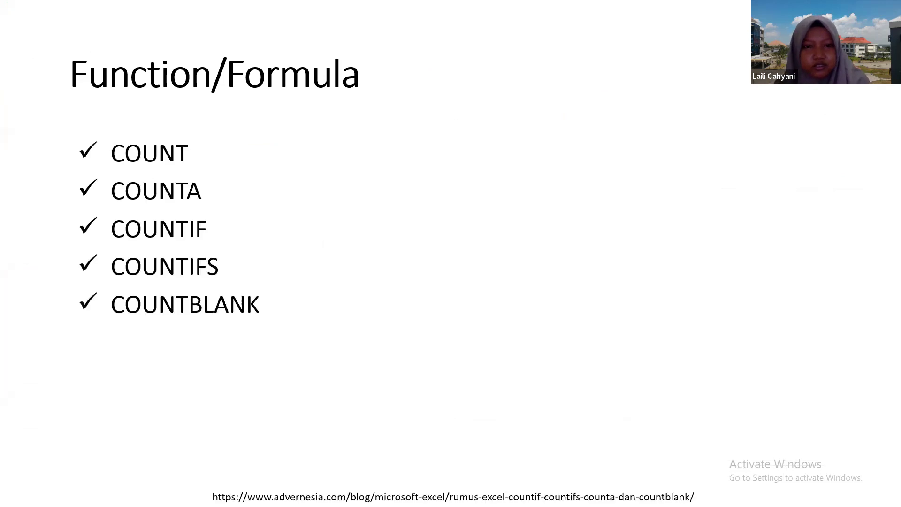
key(Right)
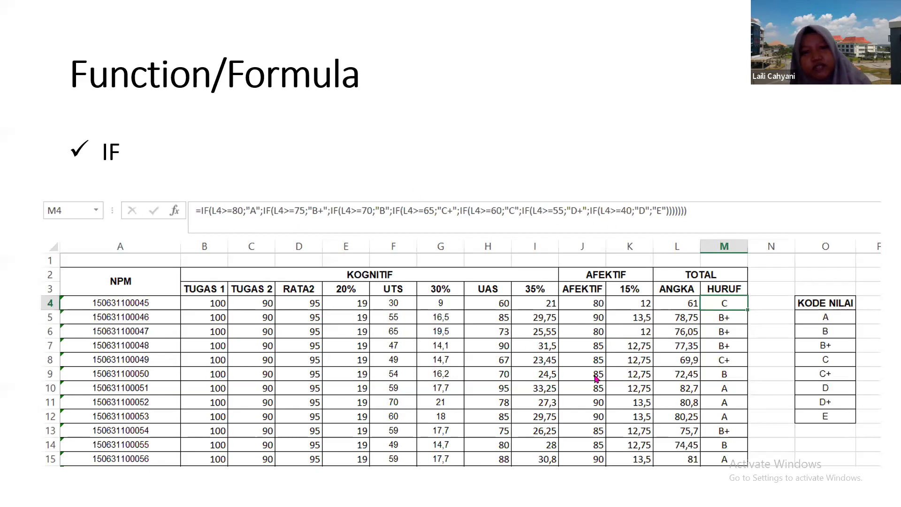
Switch back to the Excel workbook and open Sheet4
key(alt+Tab)
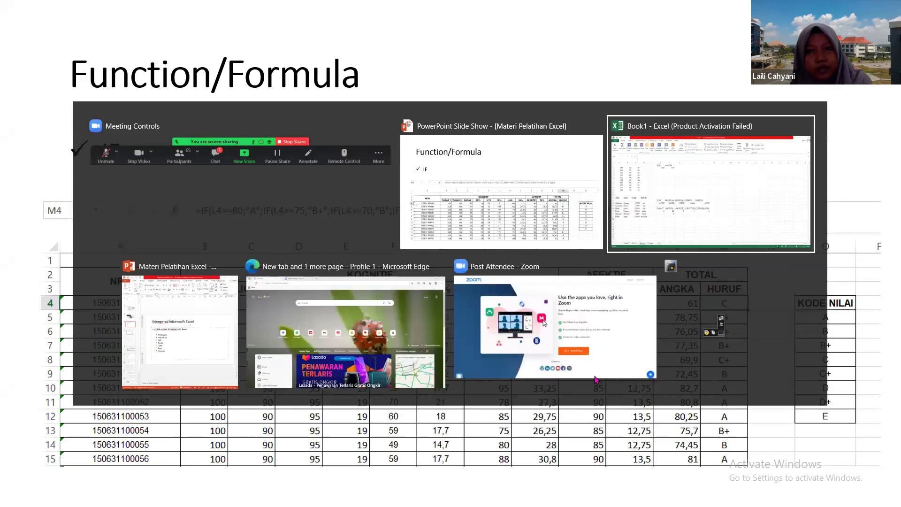
click(412, 352)
click(324, 438)
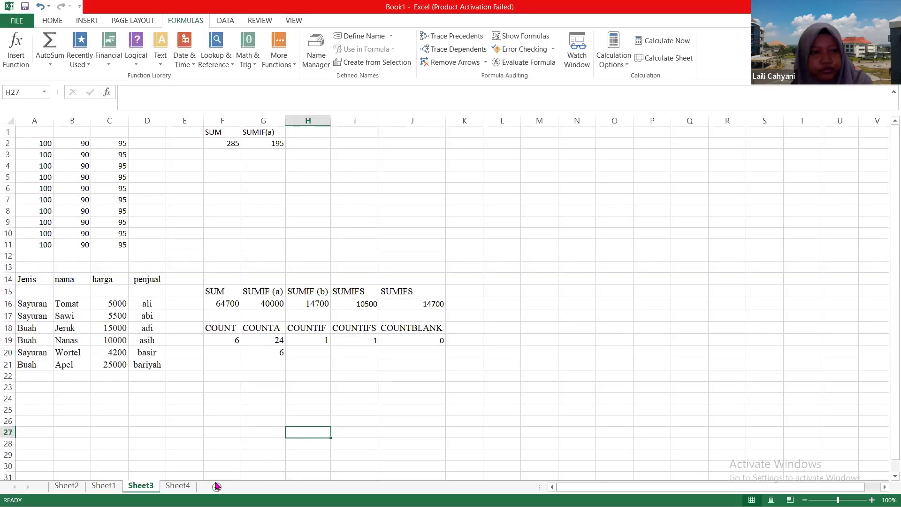
click(178, 486)
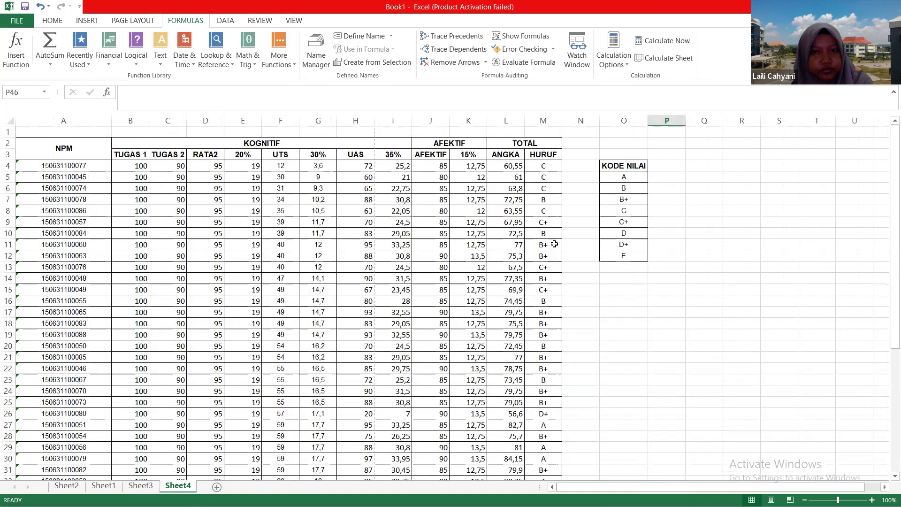
Examine the student score table and the letter grades in the KODE NILAI list on Sheet4
scroll(556, 262, down, 4)
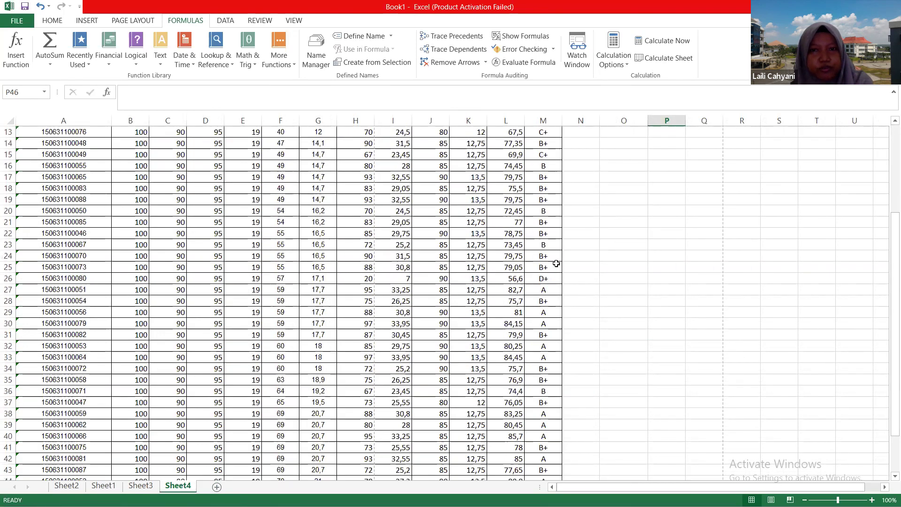
scroll(583, 259, up, 4)
click(612, 297)
click(618, 187)
drag(625, 168, 624, 256)
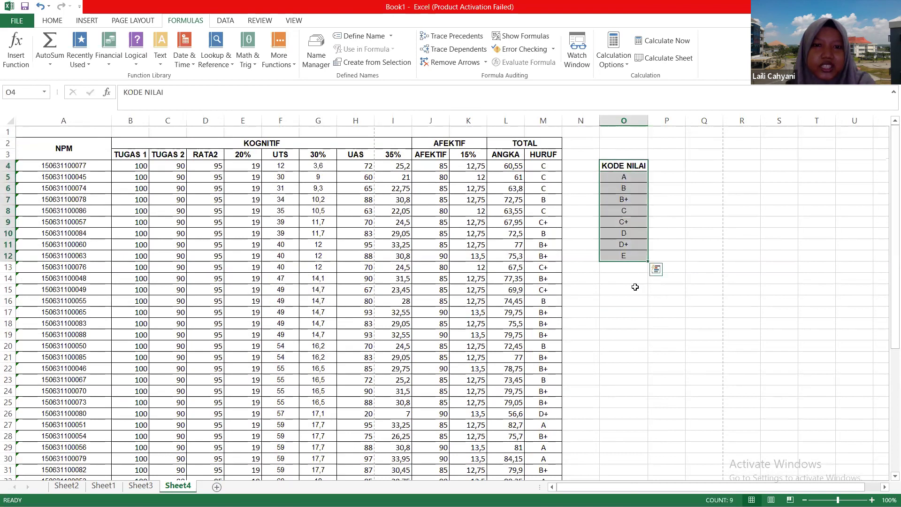
click(596, 311)
drag(624, 179, 633, 255)
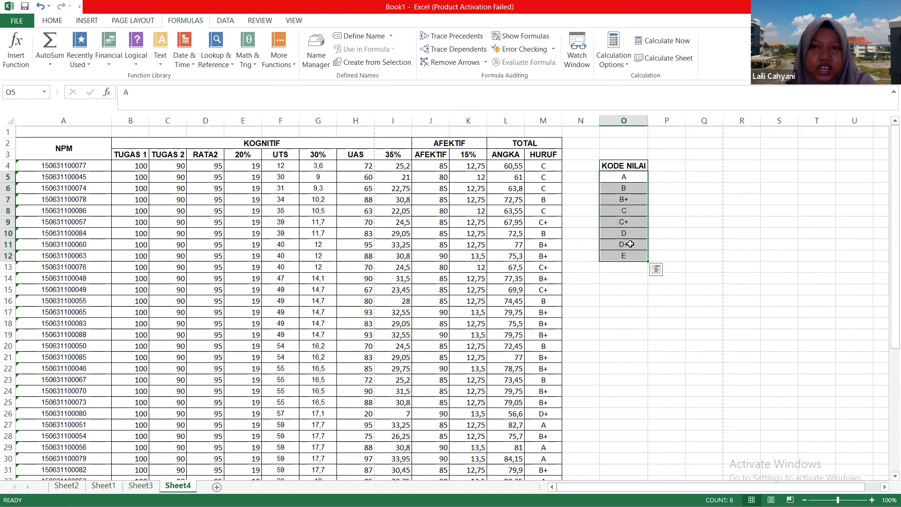
click(617, 296)
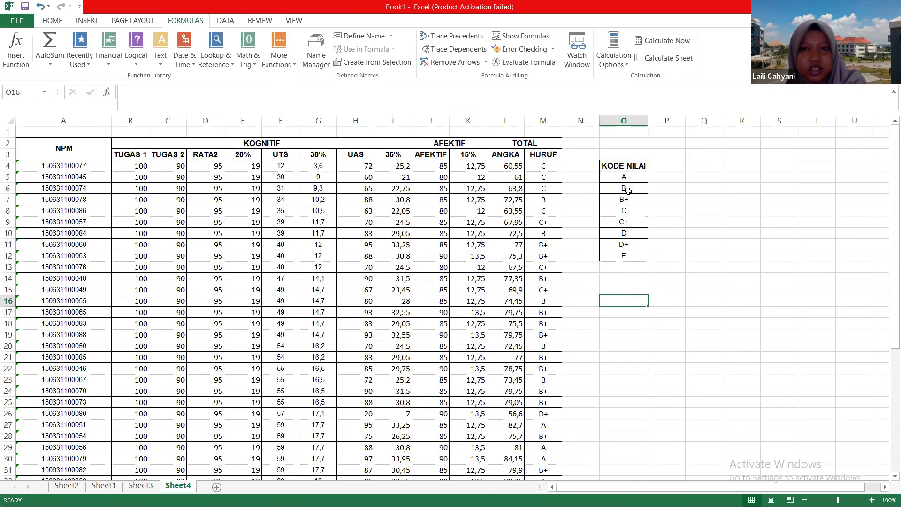
click(614, 272)
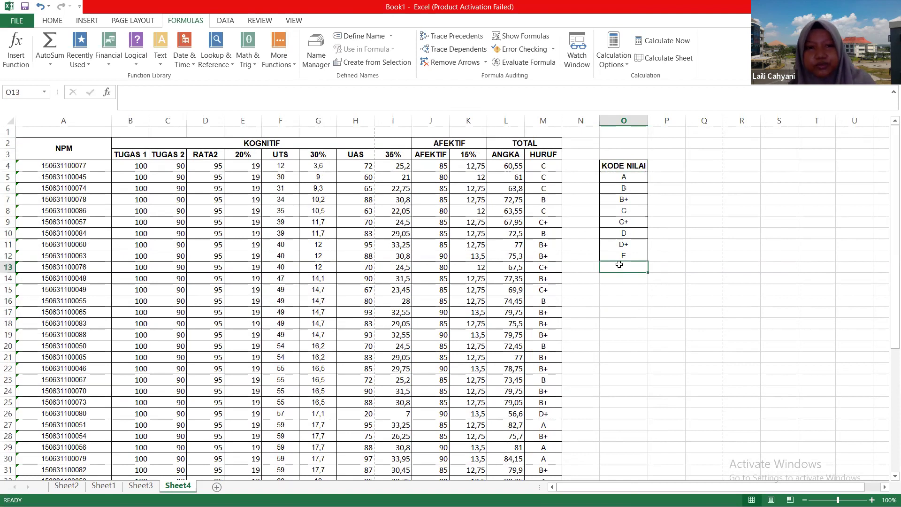
scroll(618, 277, down, 3)
scroll(618, 282, up, 3)
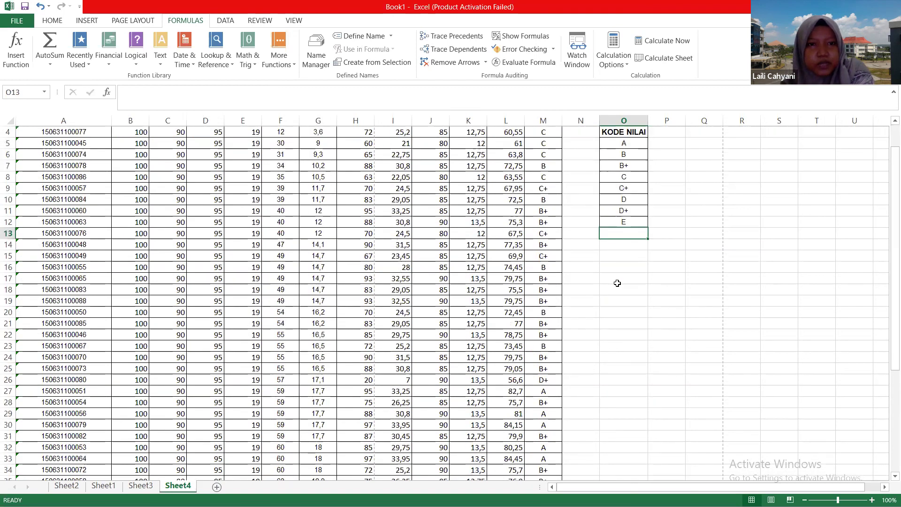
Copy the student scores in A4:L15 from Sheet4 and paste them over the existing data on Sheet1, starting at A1
drag(31, 163, 504, 286)
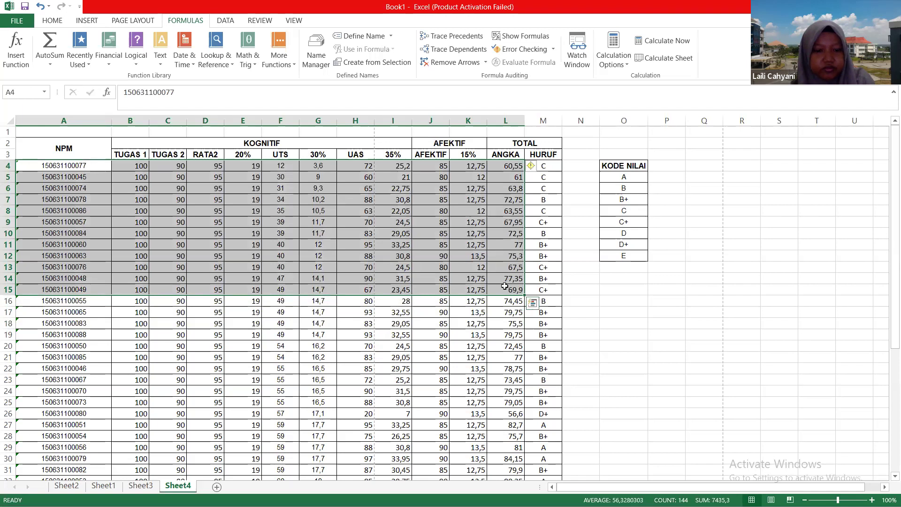
key(ctrl+c)
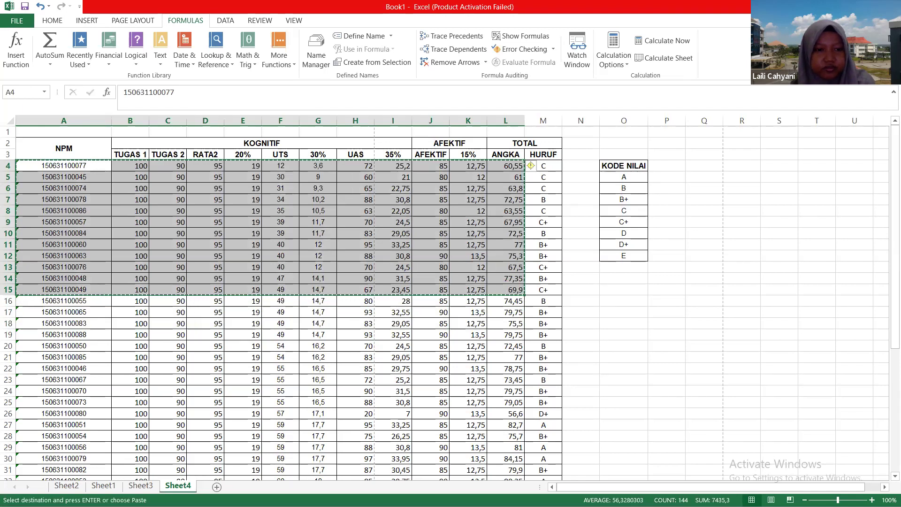
click(99, 489)
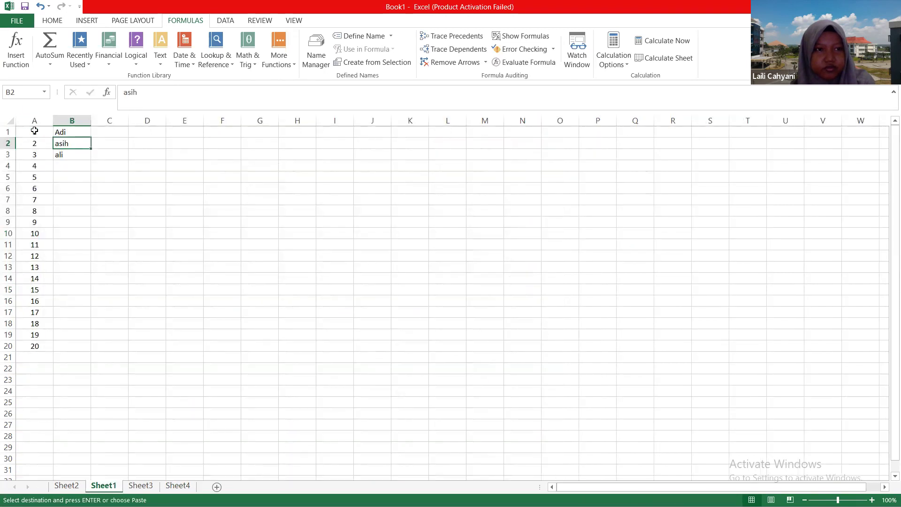
click(31, 135)
key(ctrl+a)
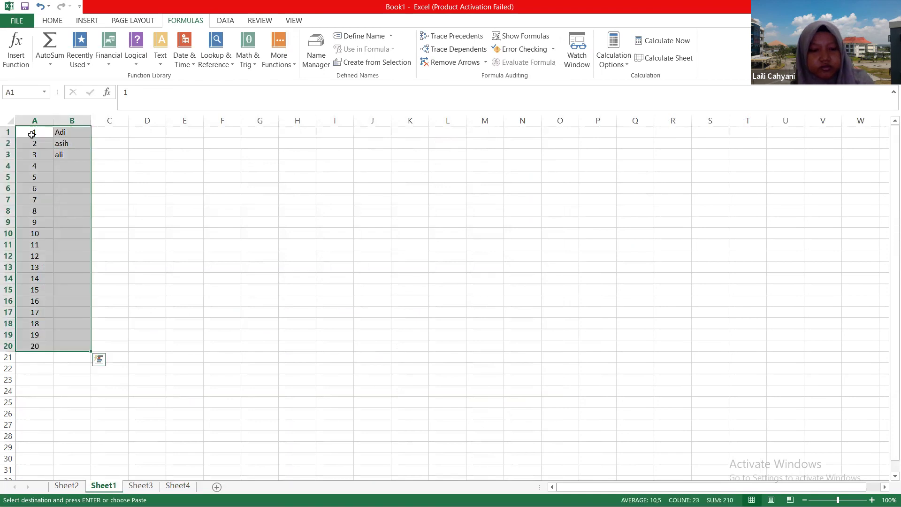
key(ctrl+v)
Delete the leftover rows 13 to 20 on Sheet1 and autofit the width of column A
drag(8, 267, 8, 346)
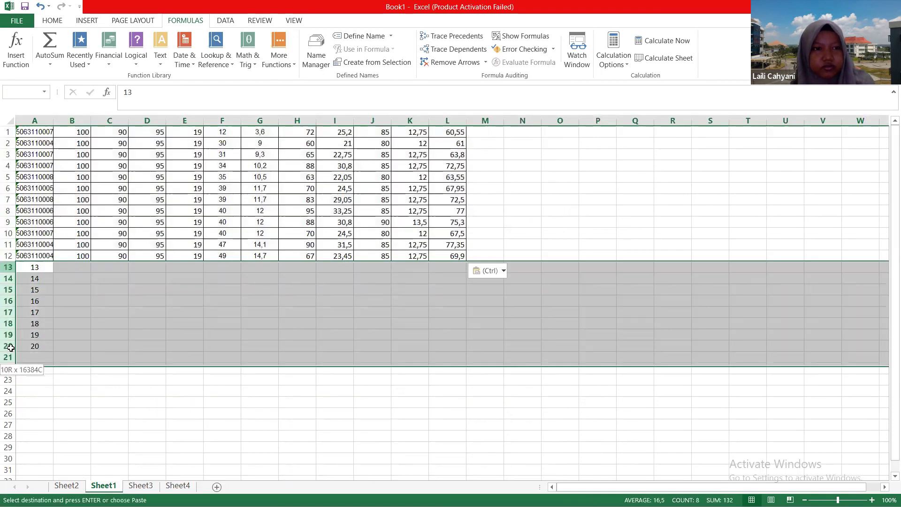
right_click(8, 267)
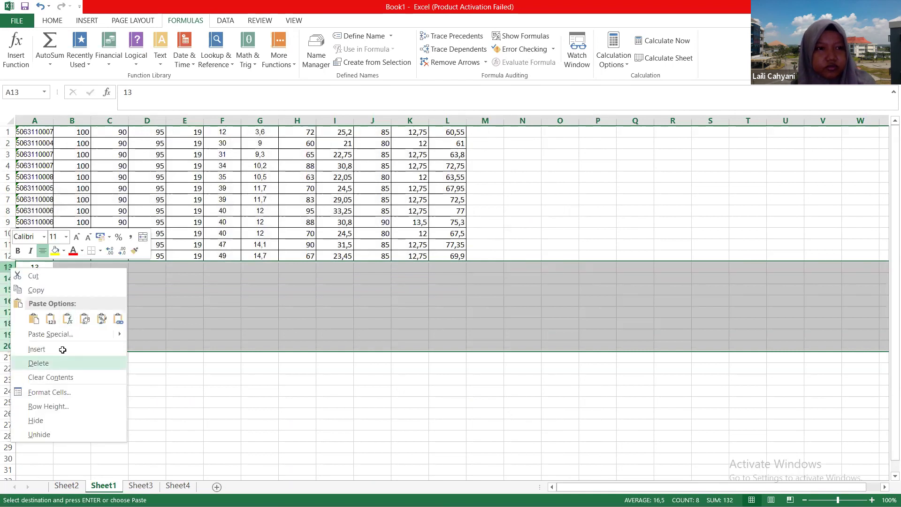
click(66, 361)
double_click(53, 122)
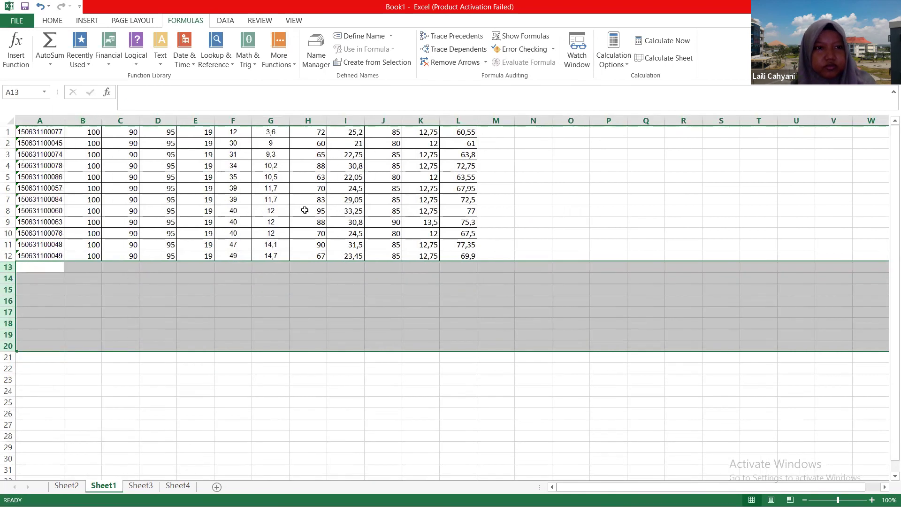
click(310, 320)
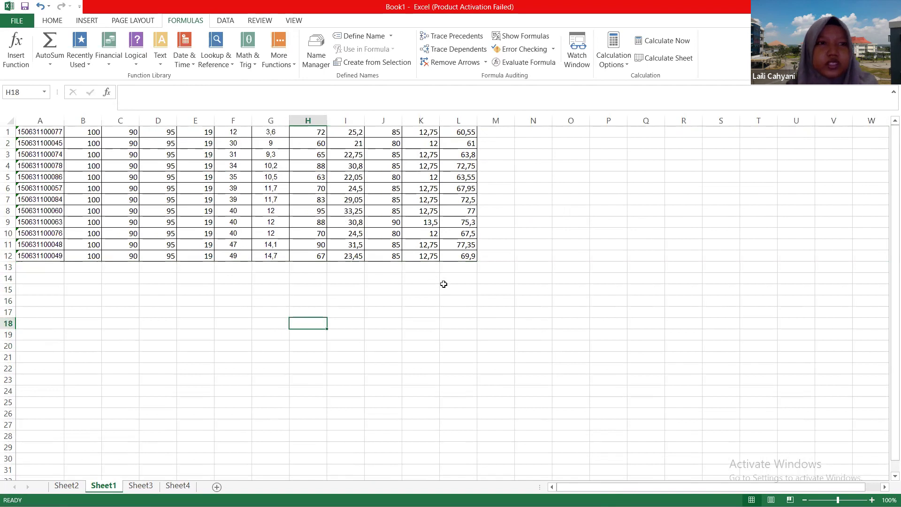
Examine the formulas behind the weighted scores and the totals in L1:L12, next to the empty grade column M
click(282, 208)
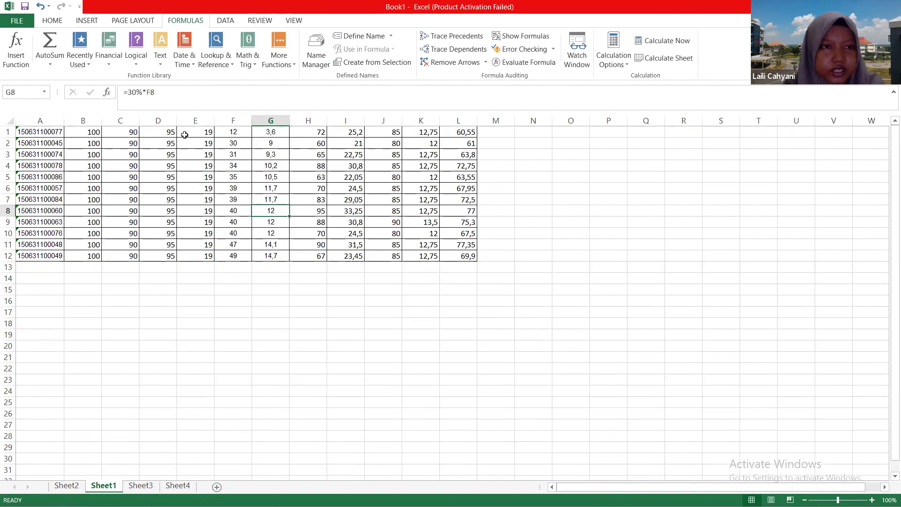
click(208, 133)
click(243, 132)
click(271, 132)
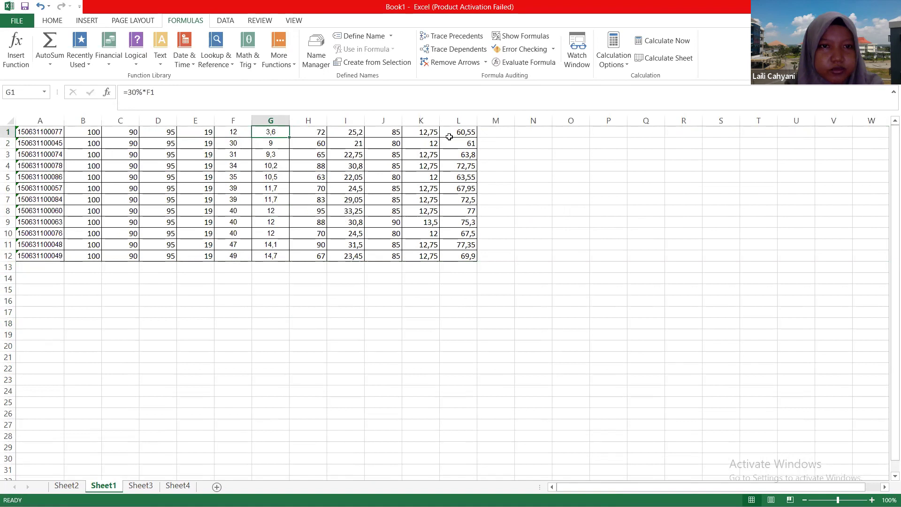
click(458, 135)
click(494, 132)
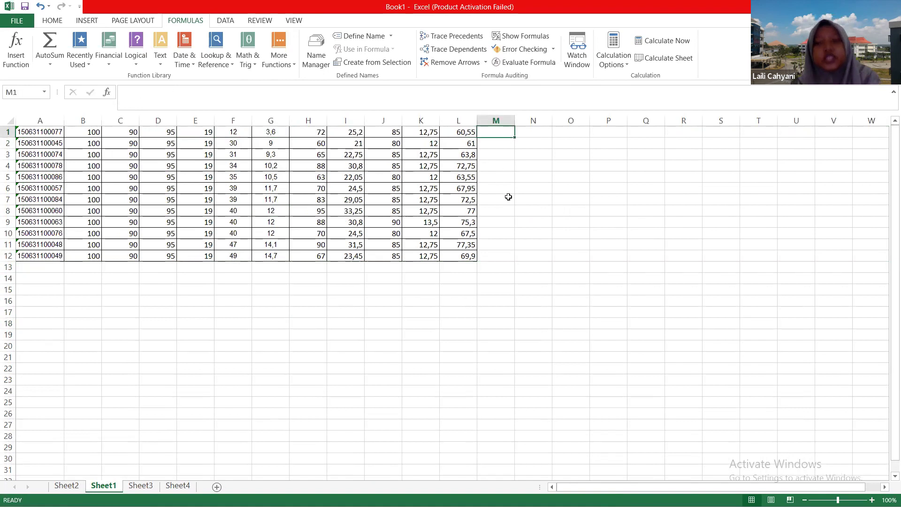
click(52, 298)
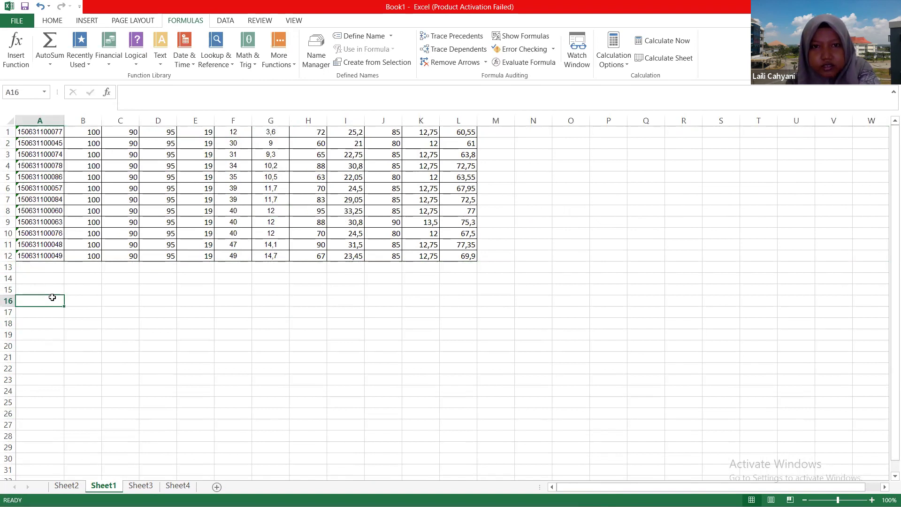
click(468, 165)
click(468, 136)
click(469, 165)
click(514, 135)
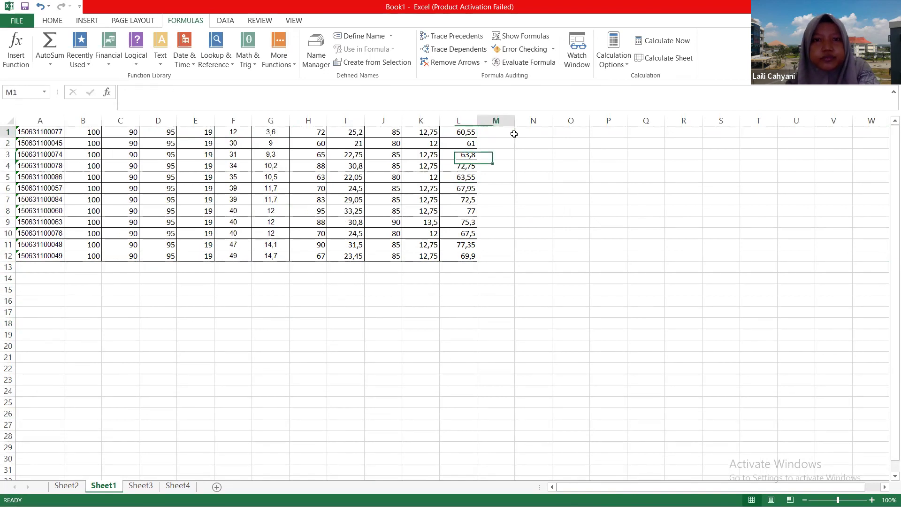
click(466, 134)
drag(465, 143, 465, 253)
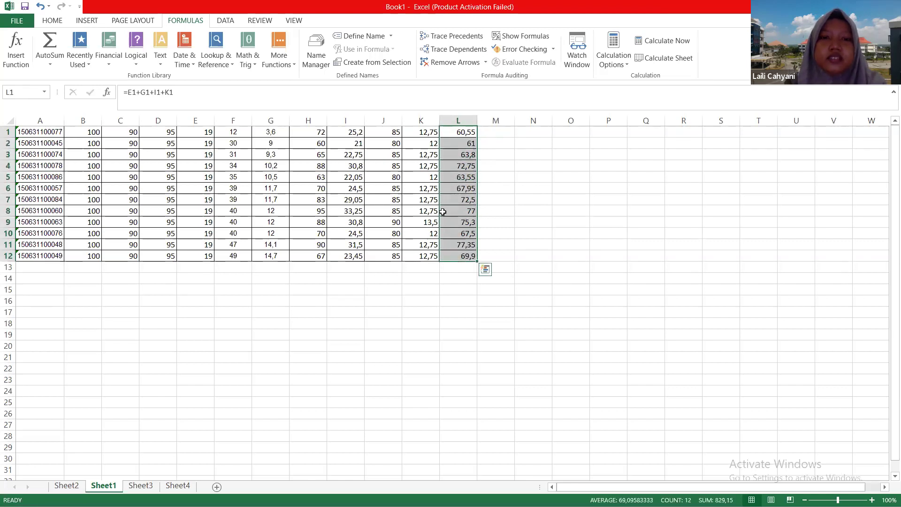
click(502, 133)
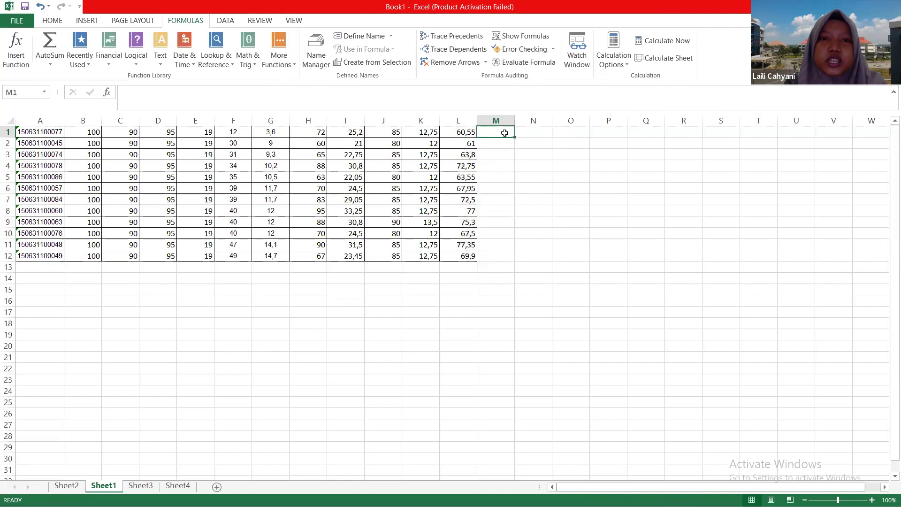
Enter the grade letters A in A14 and B in A15, below the score table
click(61, 280)
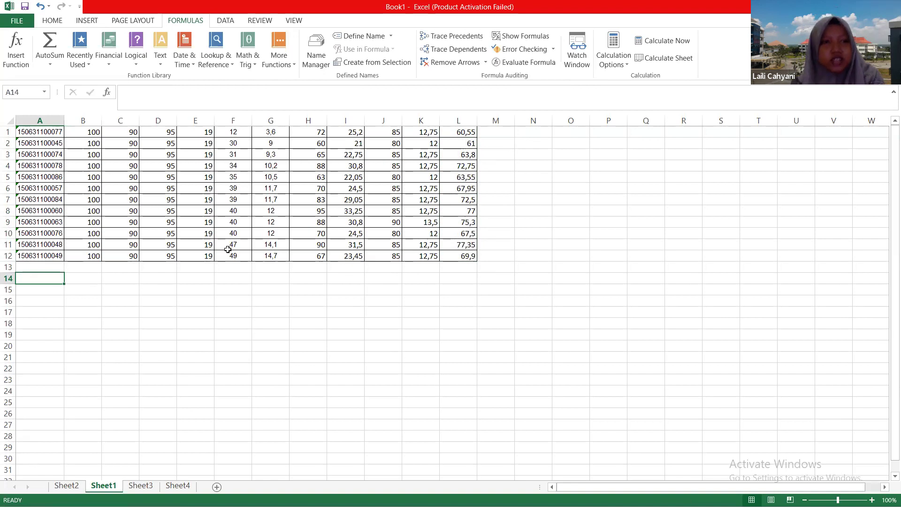
text(A)
click(47, 290)
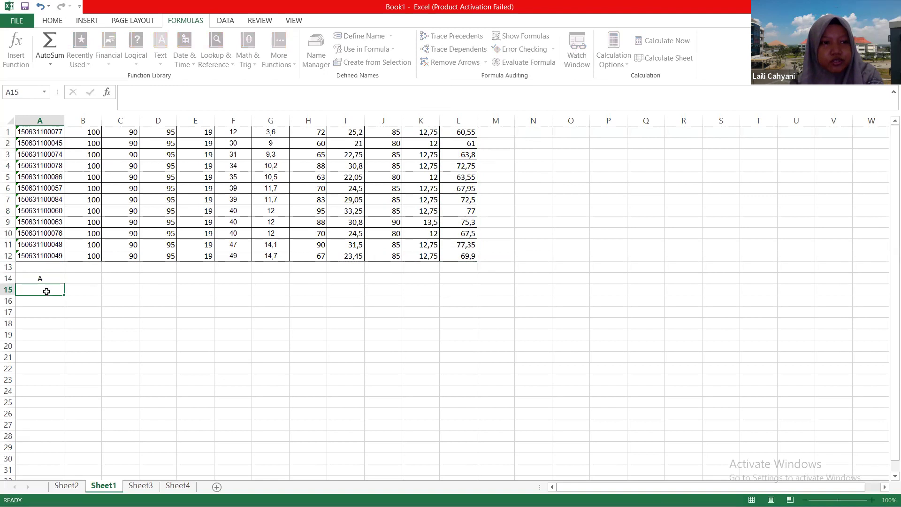
text(B)
key(Return)
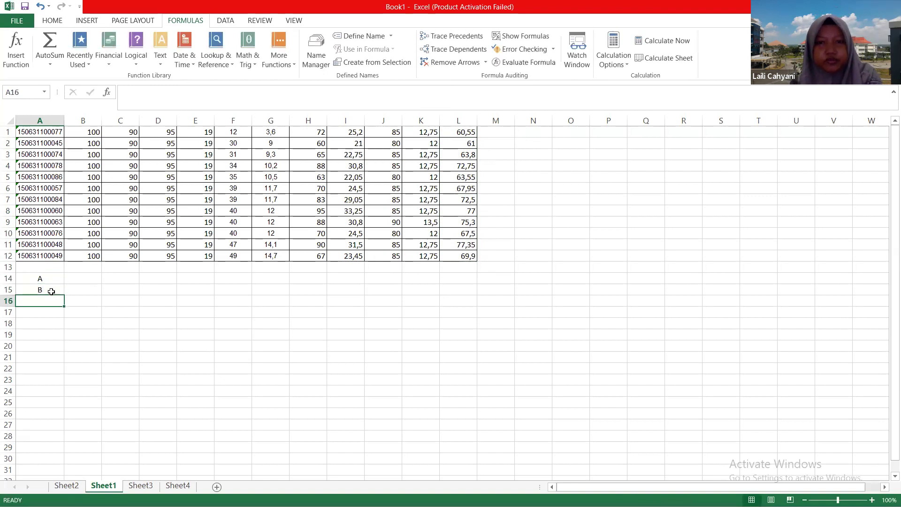
Start an IF formula in M1 with the logical test L1>70
click(497, 133)
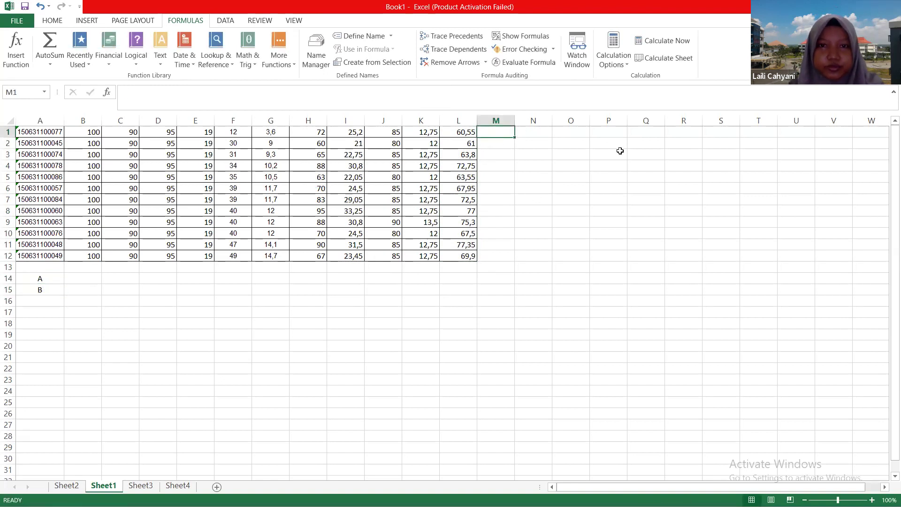
text(=)
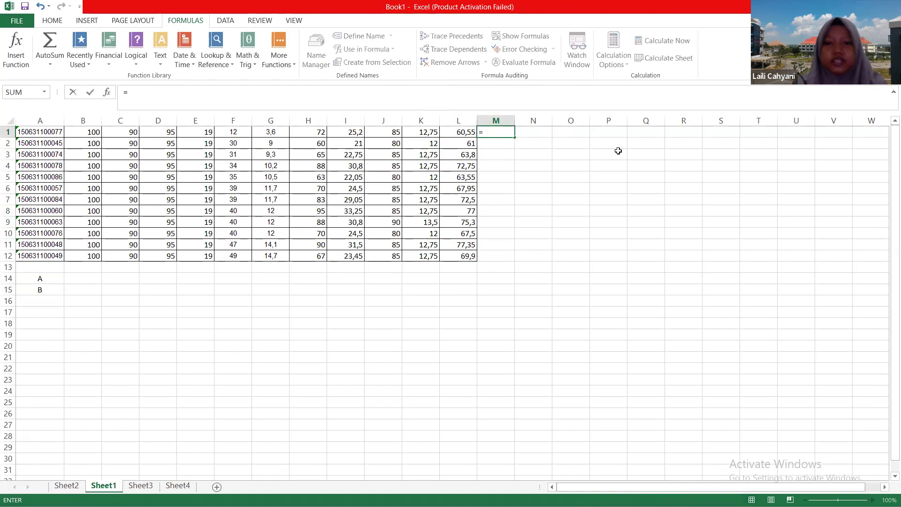
text(if)
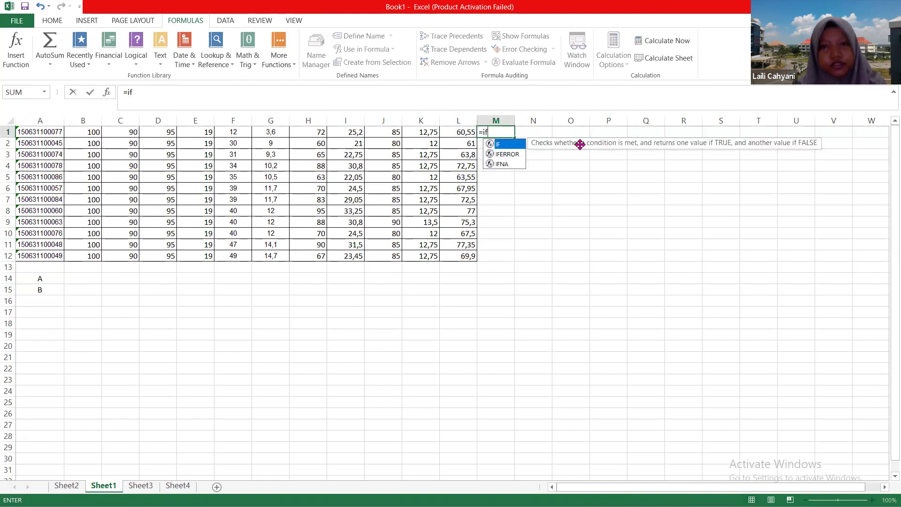
double_click(503, 146)
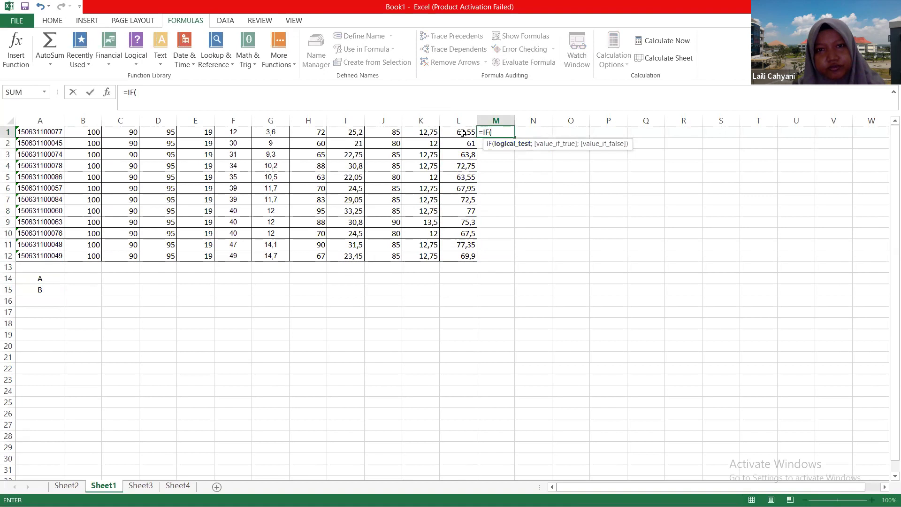
click(462, 132)
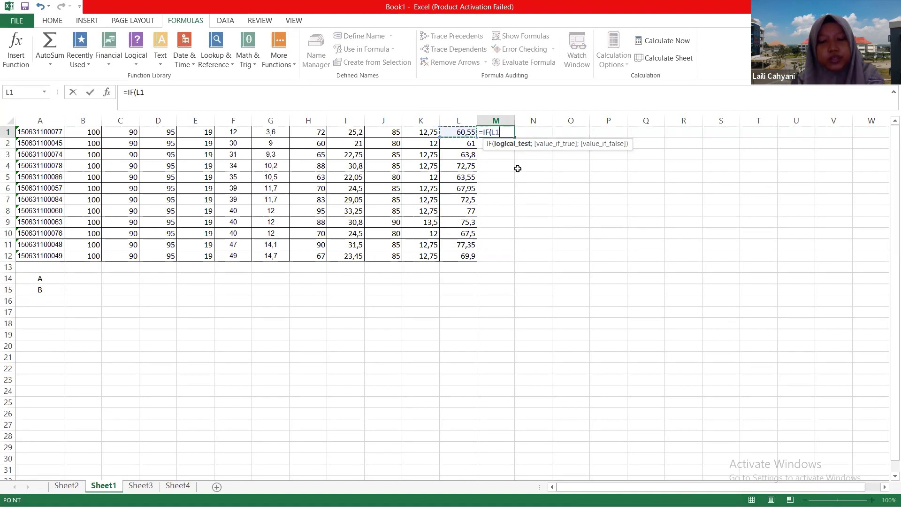
key(F8)
key(BackSpace)
key(BackSpace)
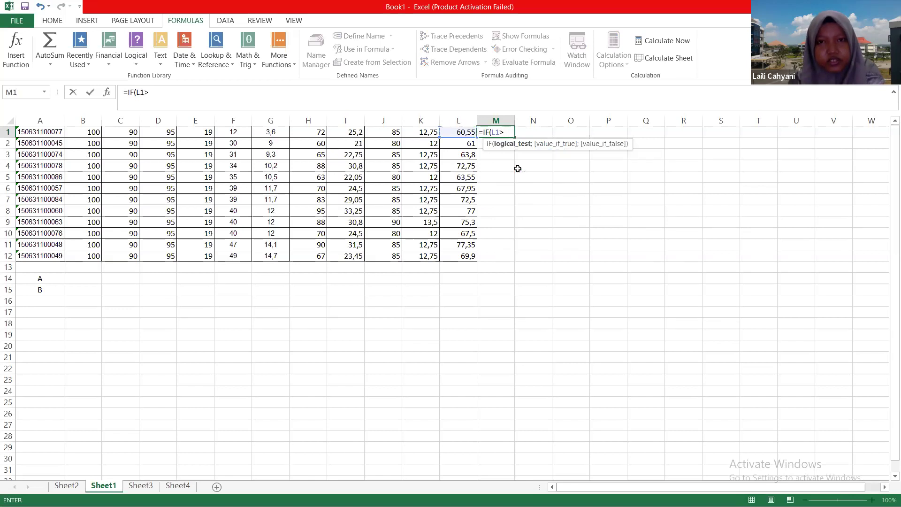
text(>70)
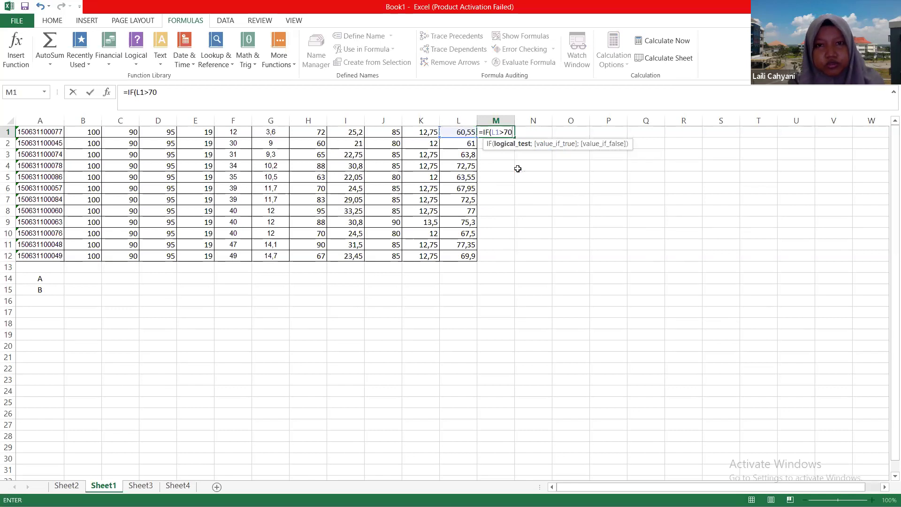
Complete the M1 formula as =IF(L1>70;"A";"B") and fill it down to M12
text(;)
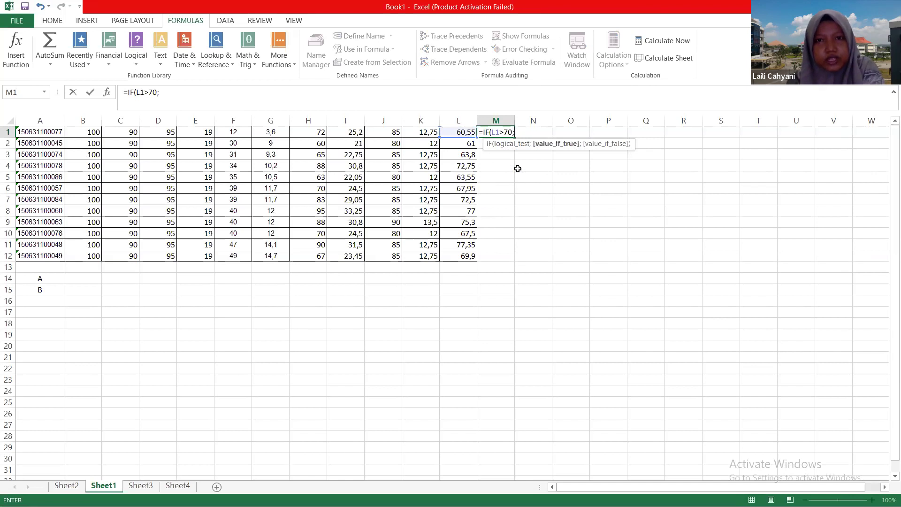
text("")
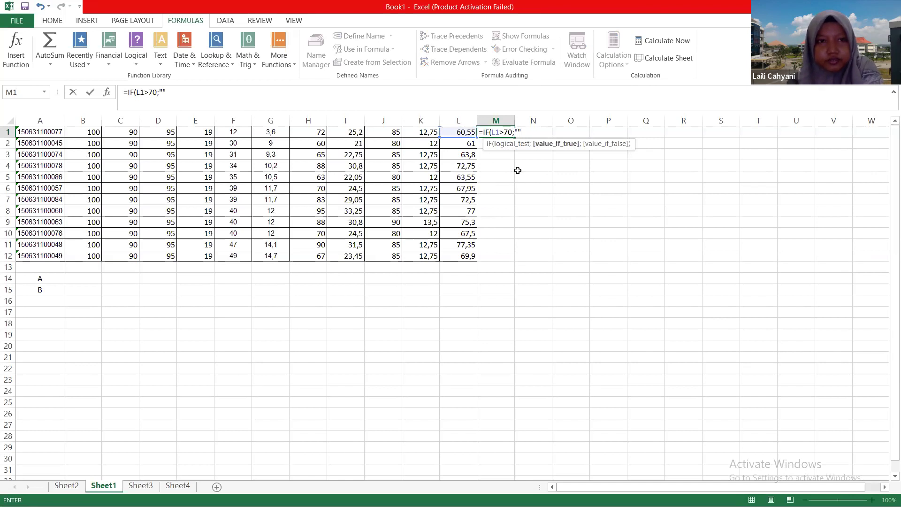
click(516, 131)
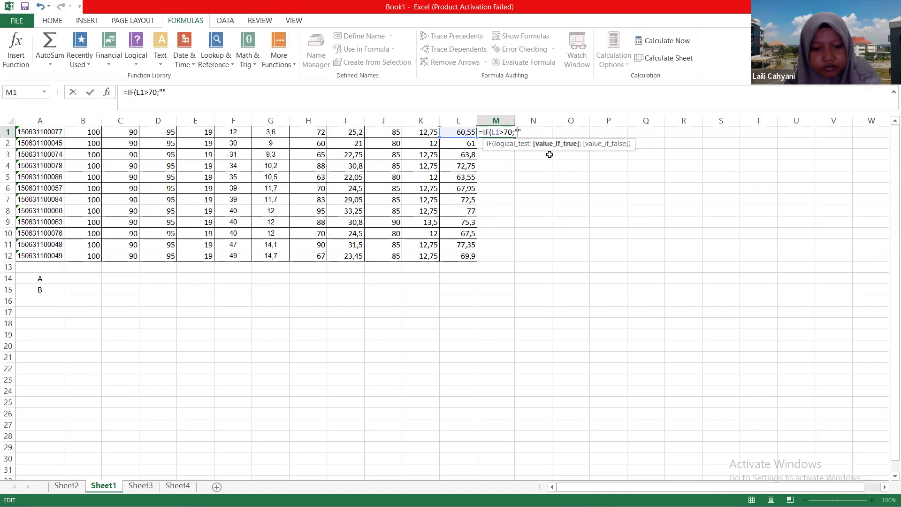
text(A")
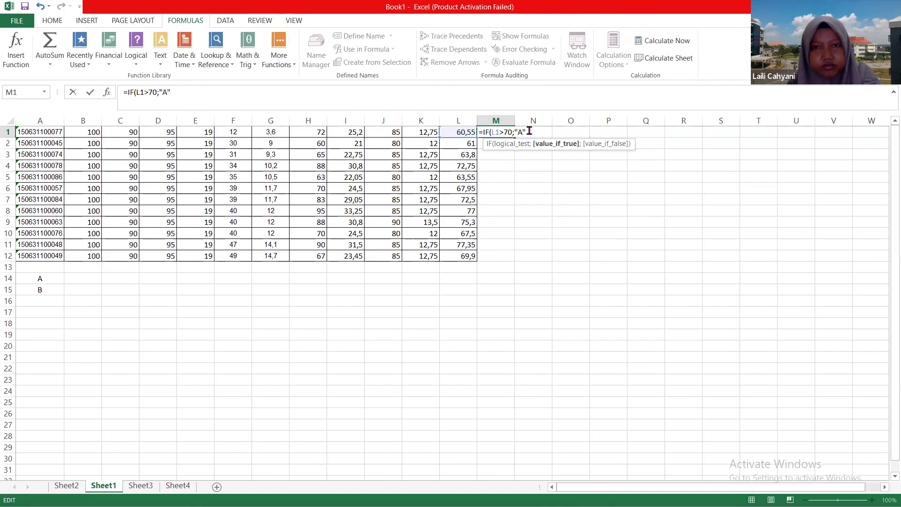
text(;)
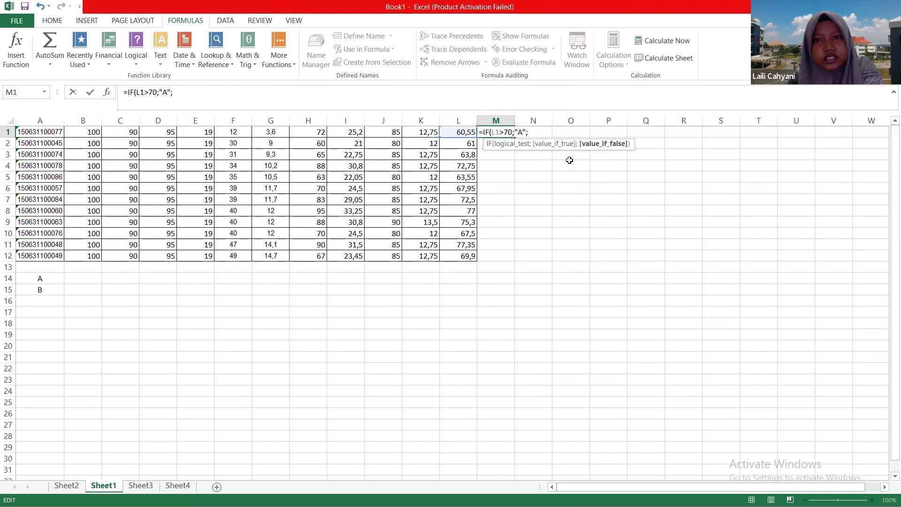
text("")
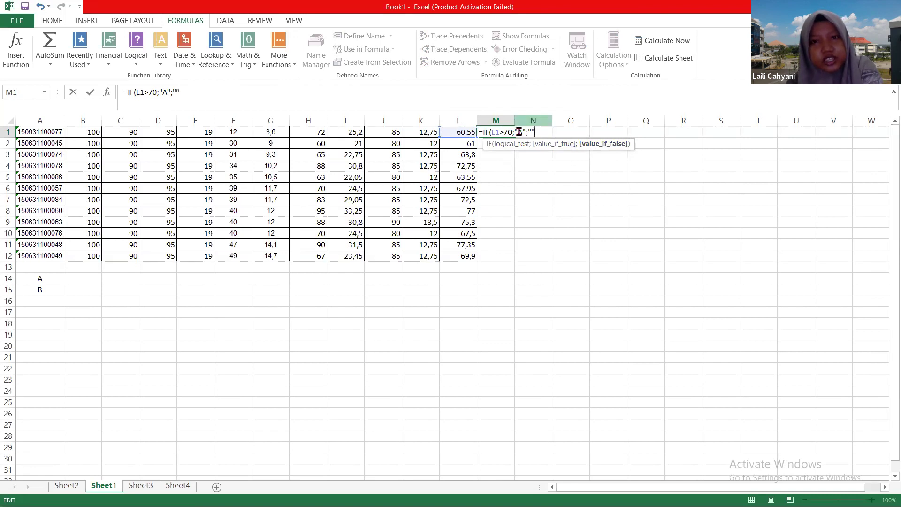
click(531, 133)
text(B)
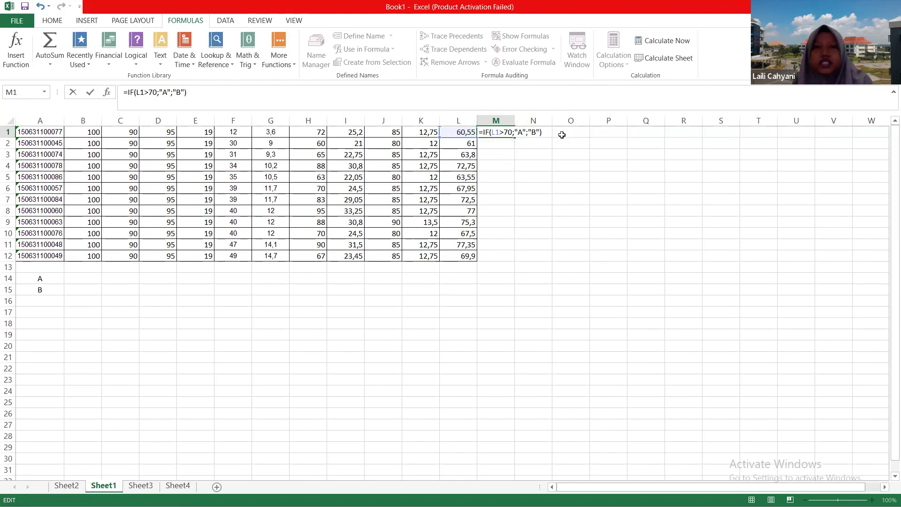
key(Return)
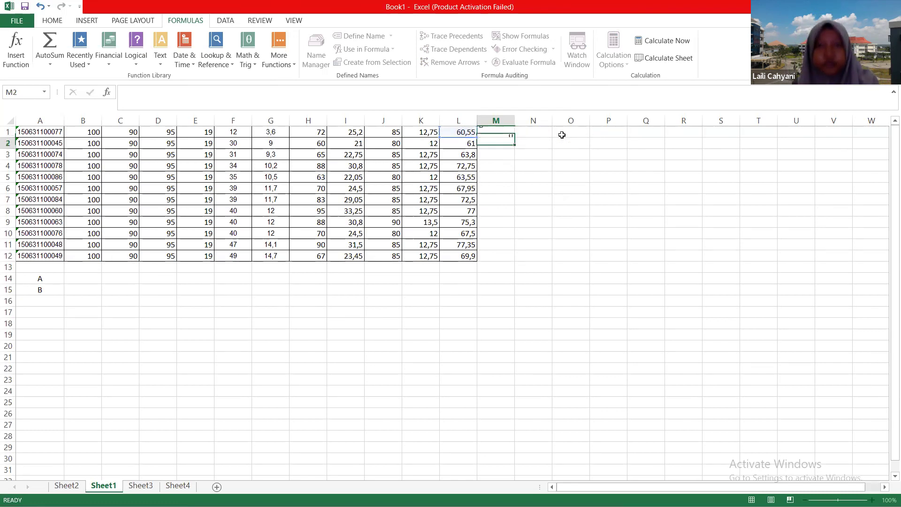
click(498, 133)
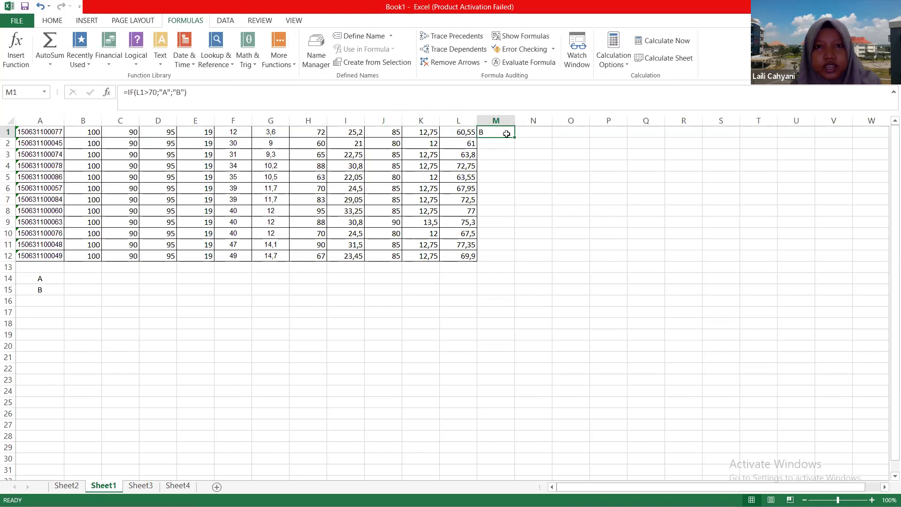
double_click(514, 138)
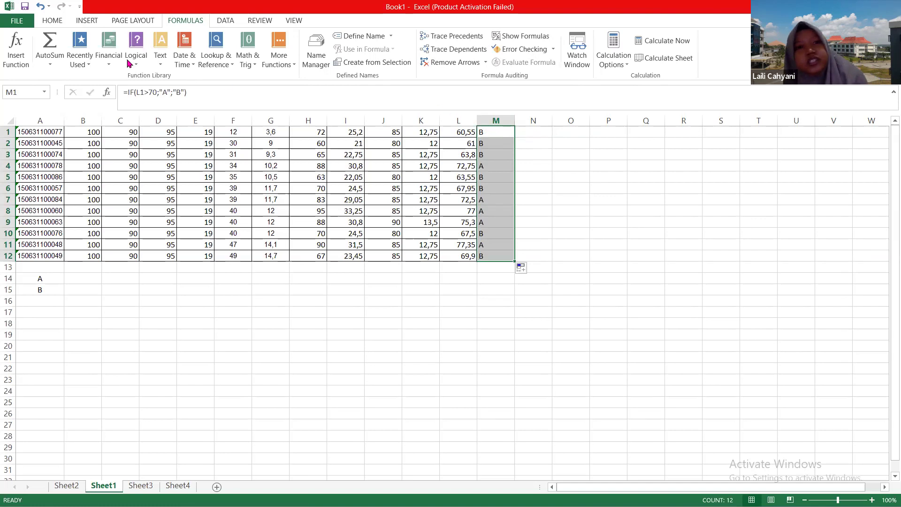
Center the letter grades in M1:M12 horizontally
click(54, 20)
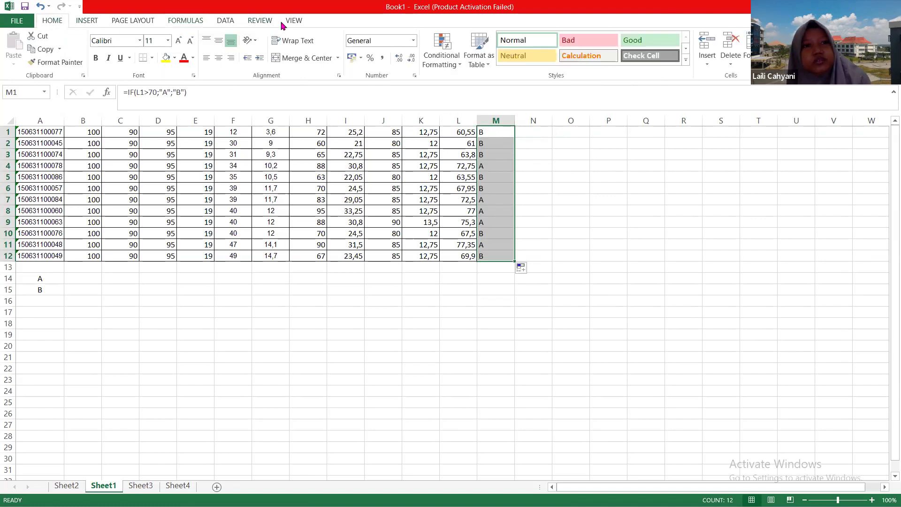
click(218, 57)
click(569, 219)
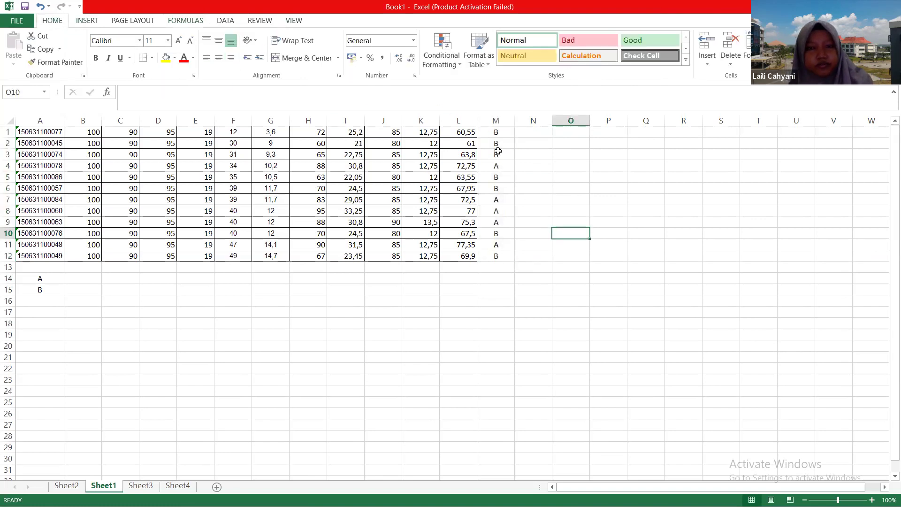
Undo the centering and the fill in column M, and fill the M1 formula down to M12 again
key(ctrl+z)
key(ctrl+z)
click(534, 143)
click(508, 132)
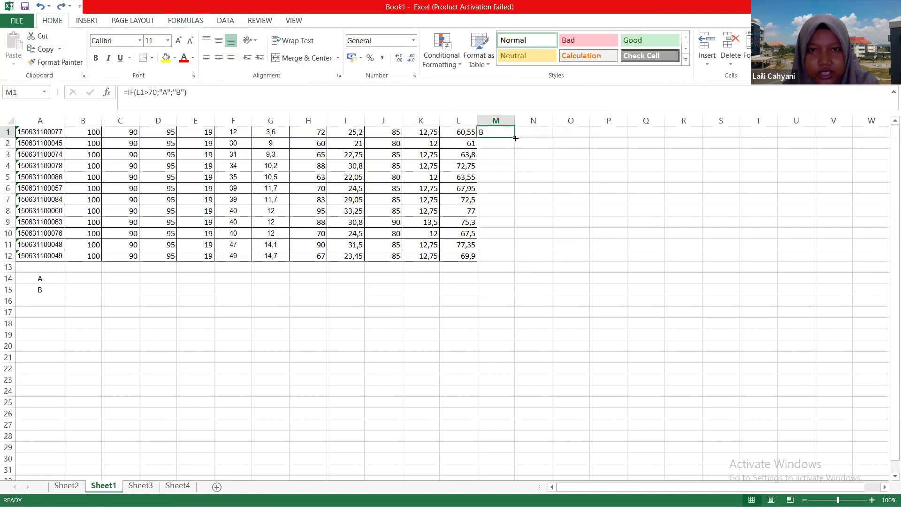
double_click(515, 138)
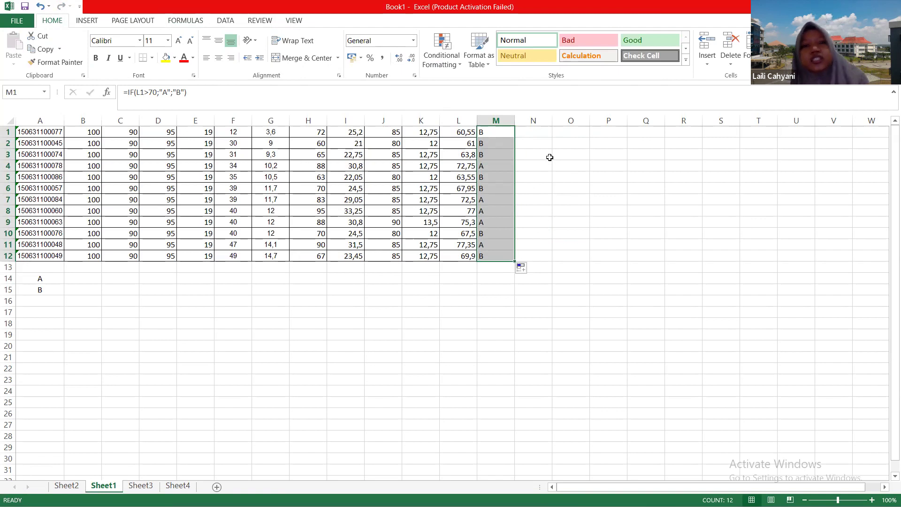
Undo the last fill of the grade formula in column M and redo it
click(624, 158)
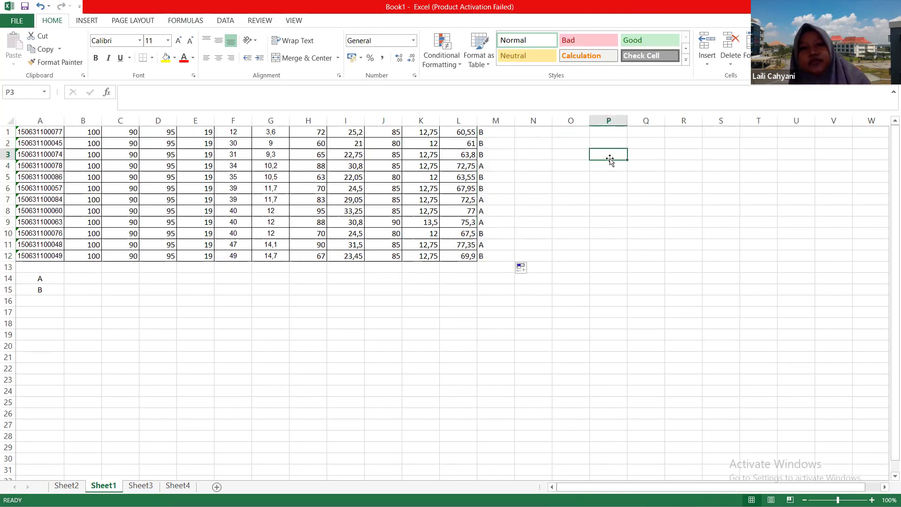
key(ctrl+z)
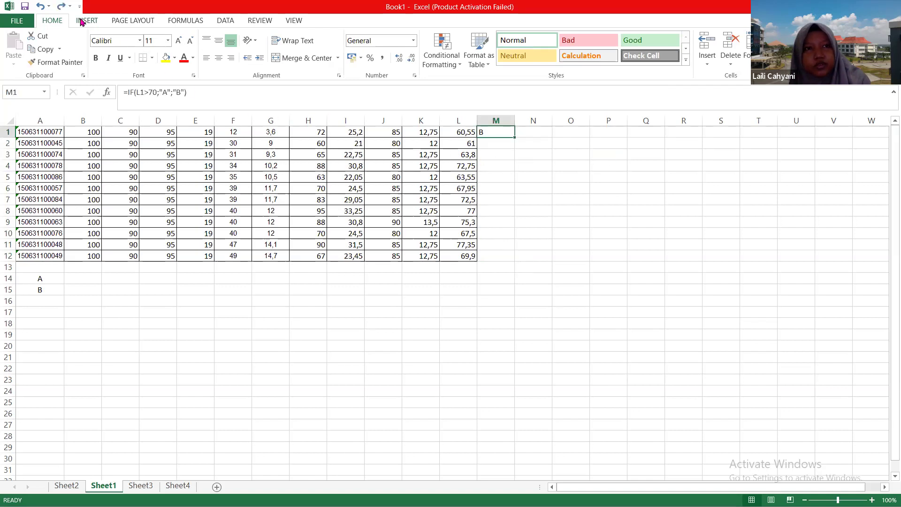
click(65, 6)
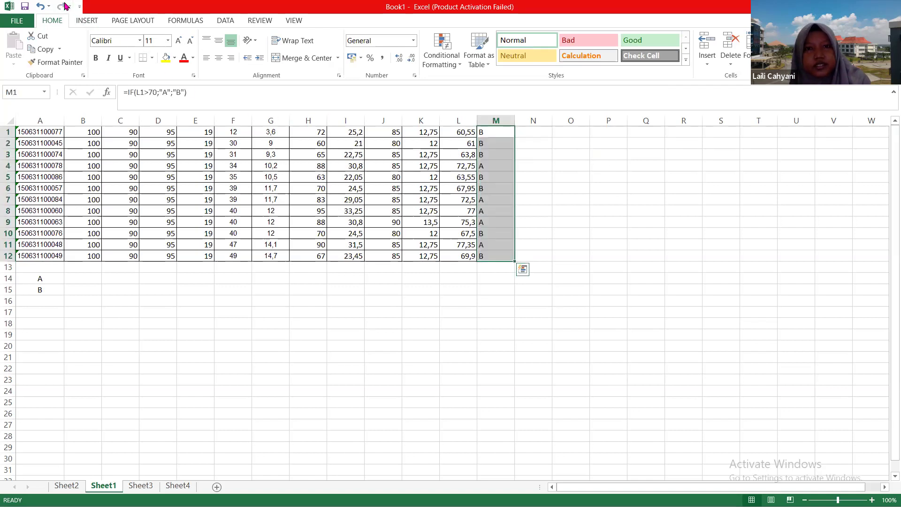
click(186, 313)
click(489, 134)
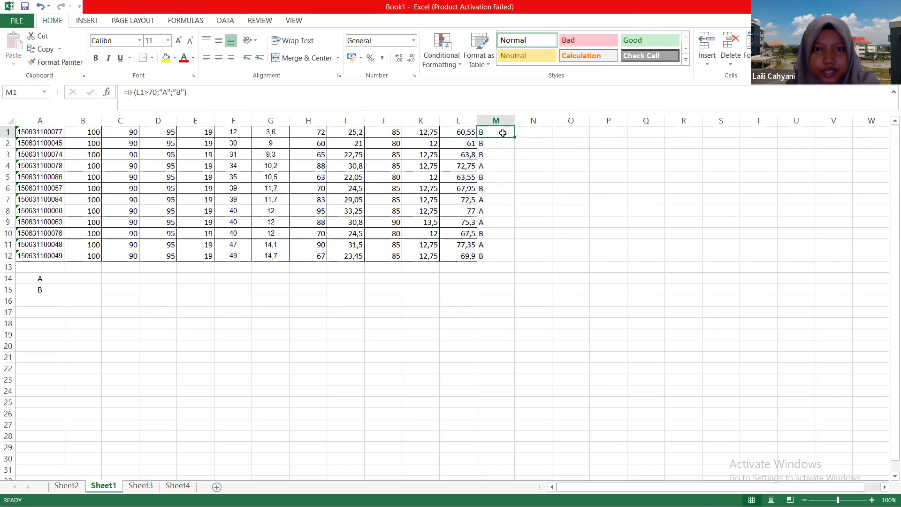
Enter the grade letter C in A16, below the letters A and B
click(39, 297)
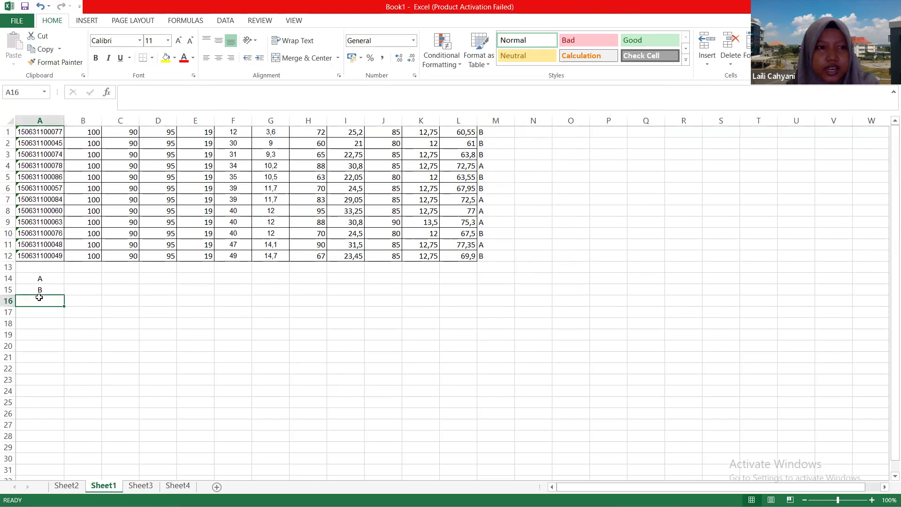
text(C)
key(Return)
click(503, 132)
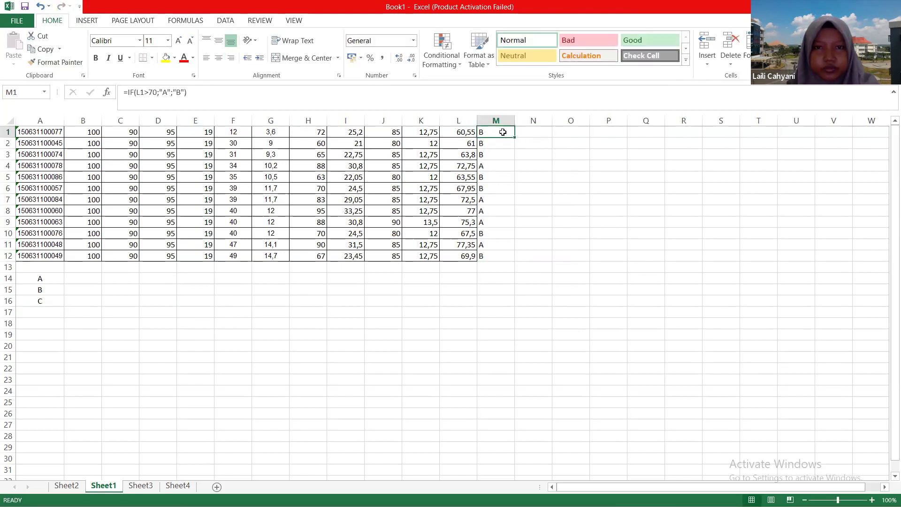
click(75, 277)
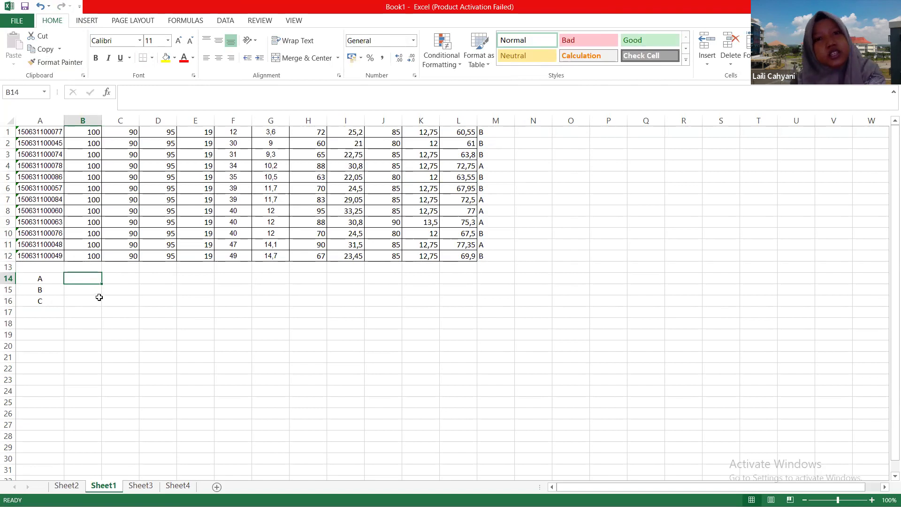
click(77, 301)
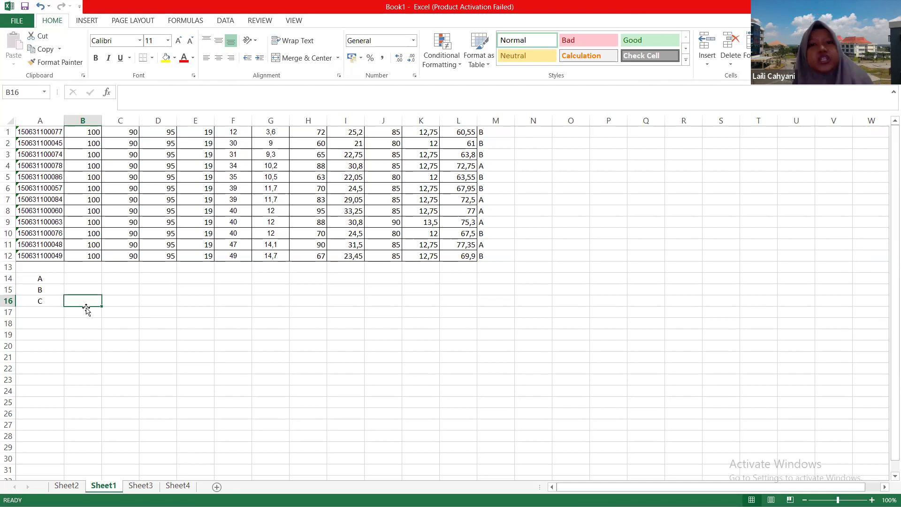
Change the logical test of the IF formula in M1 to L1>75
double_click(496, 133)
click(511, 132)
key(BackSpace)
text(5;"A";"B"))
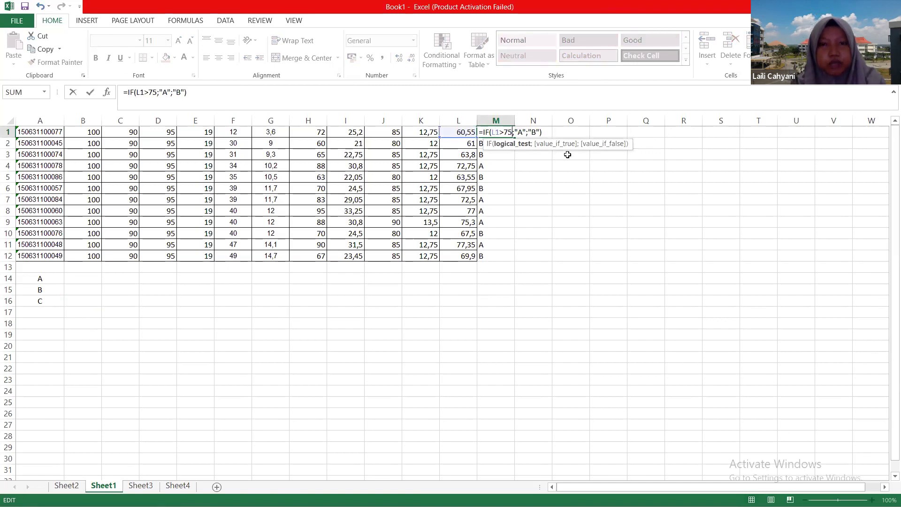
Replace the "B" result in the M1 formula with a nested IF that tests L1>65
drag(532, 132, 539, 132)
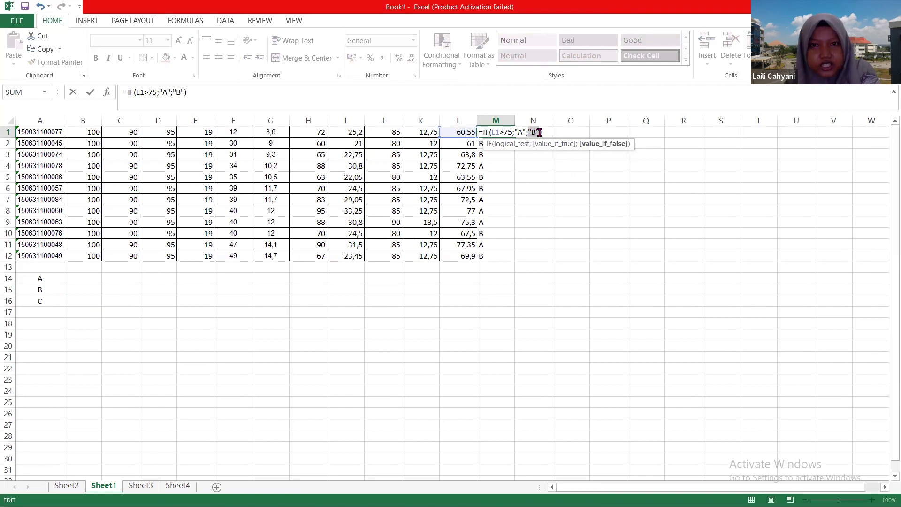
key(BackSpace)
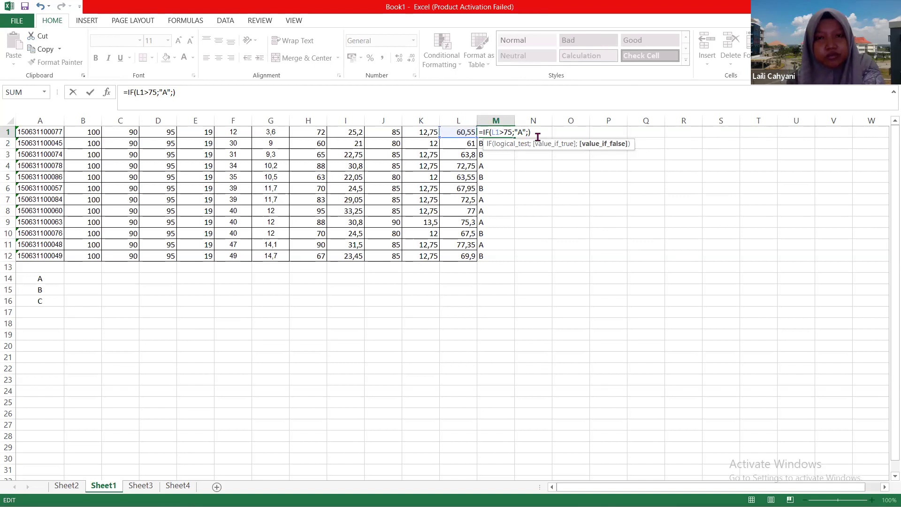
text(if)
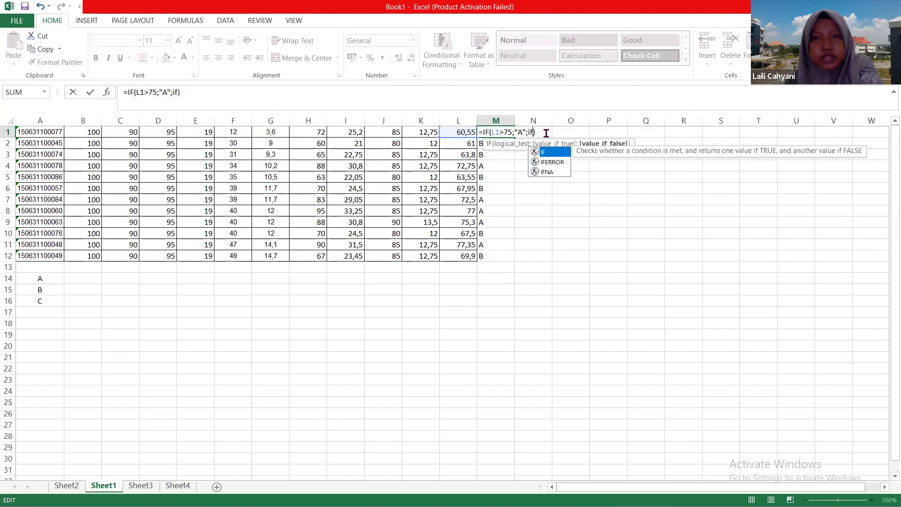
key(Tab)
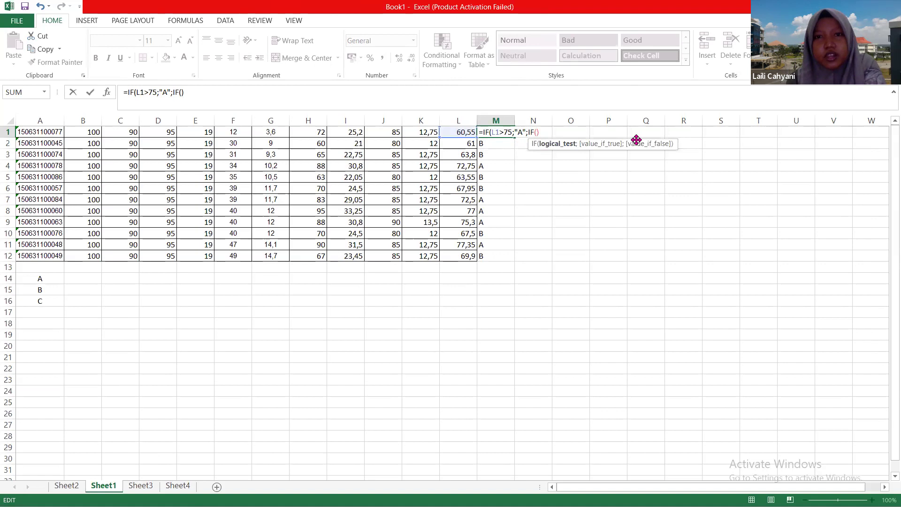
text(L1)
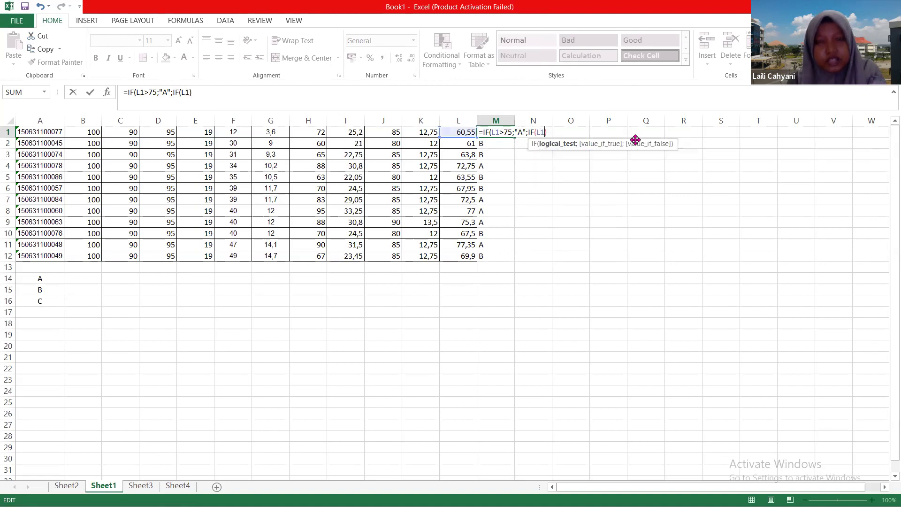
text(>)
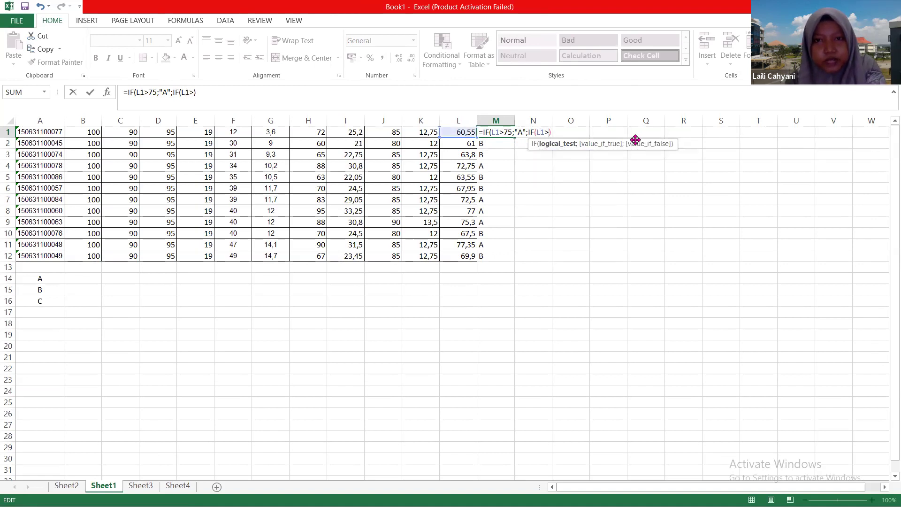
text(6)
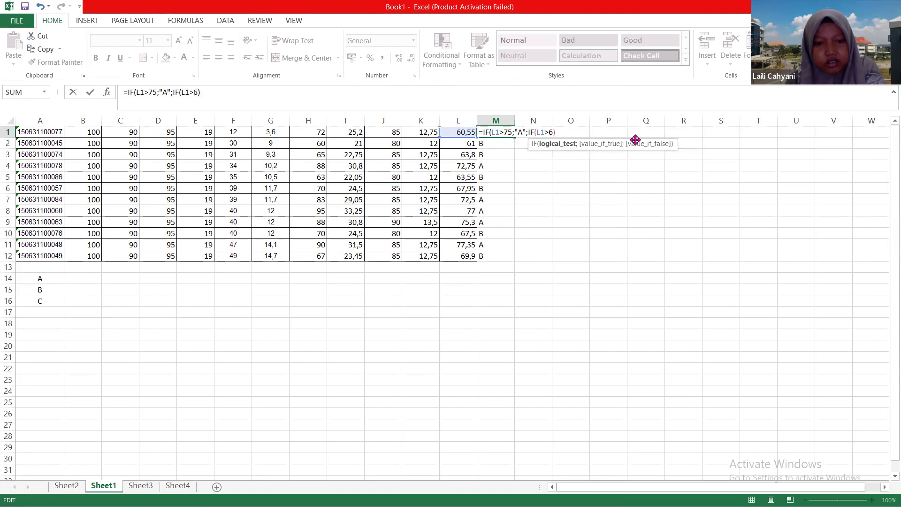
text(5)
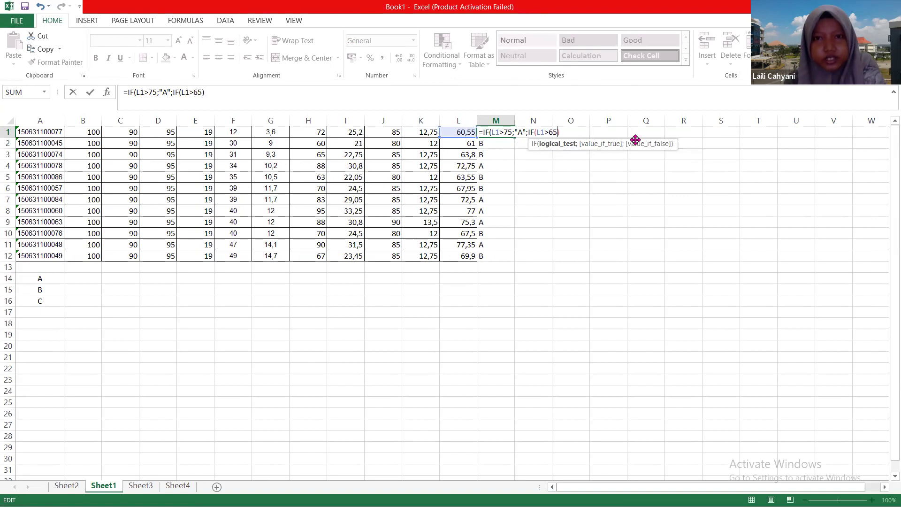
Complete the nested IF in M1 with "B" if true and "C" if false, giving =IF(L1>75;"A";IF(L1>65;"B";"C"))
text(;"")
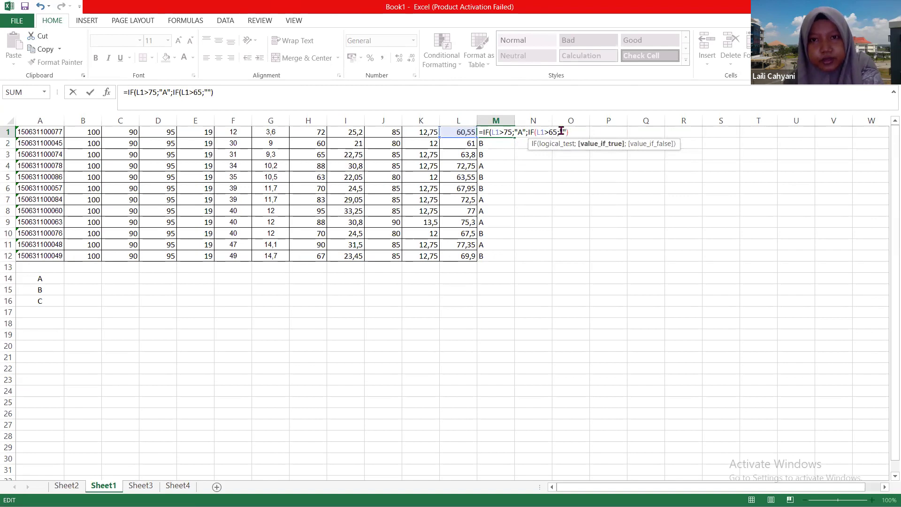
key(Left)
text(B)
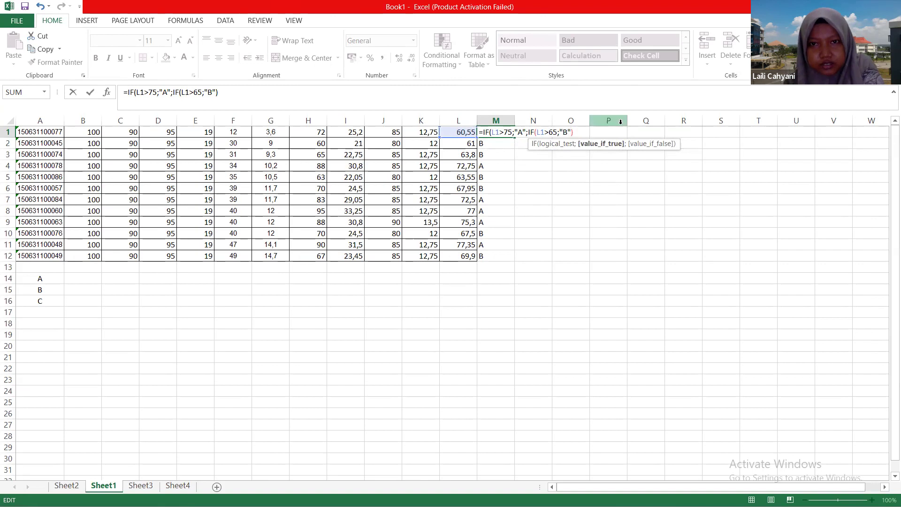
text(;)
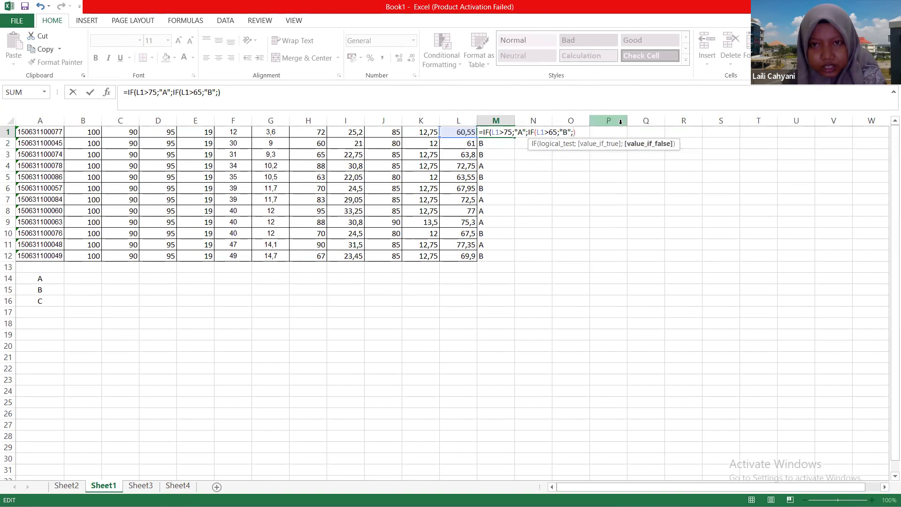
text("")
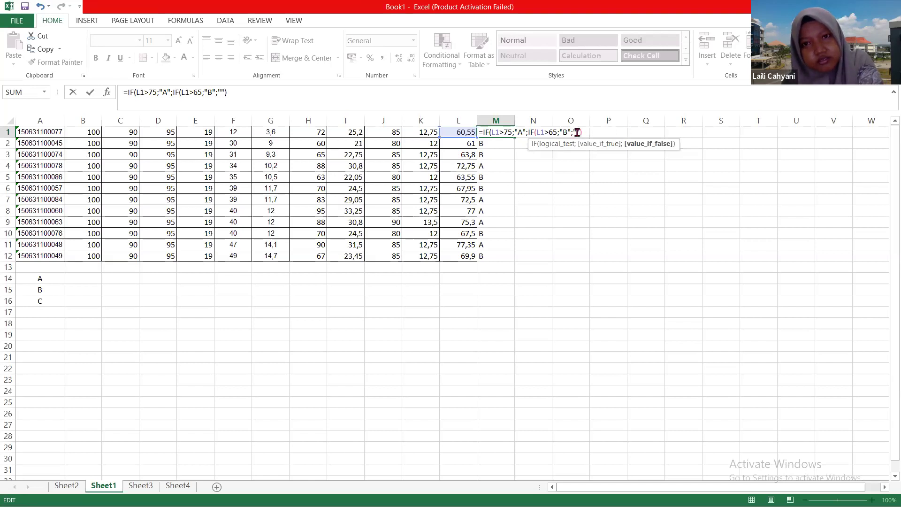
text(C)
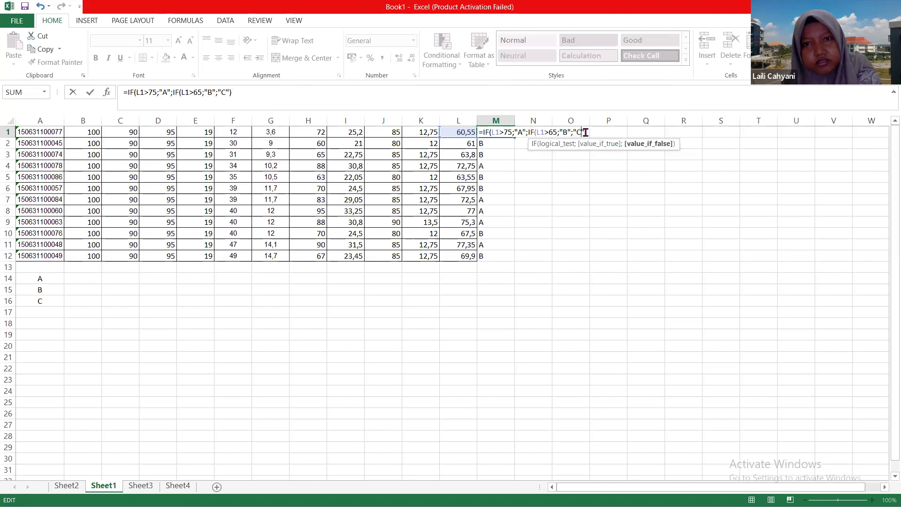
key(End)
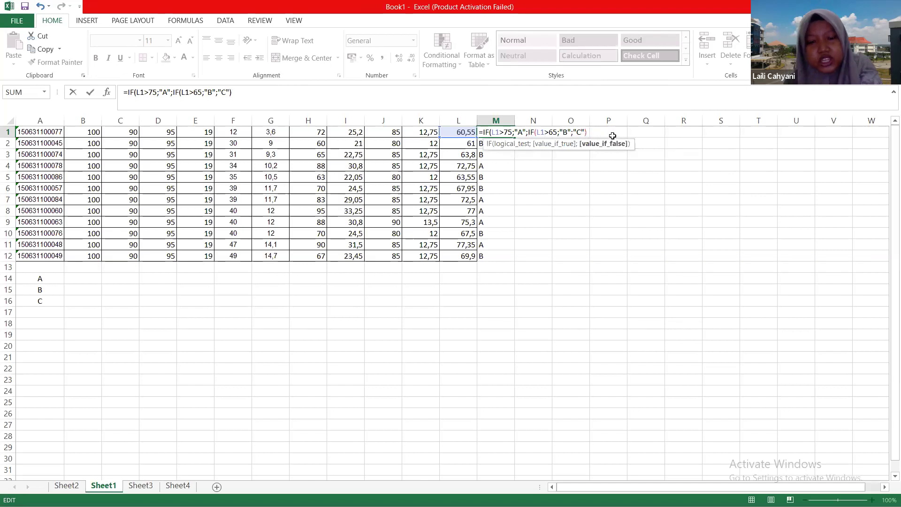
text())
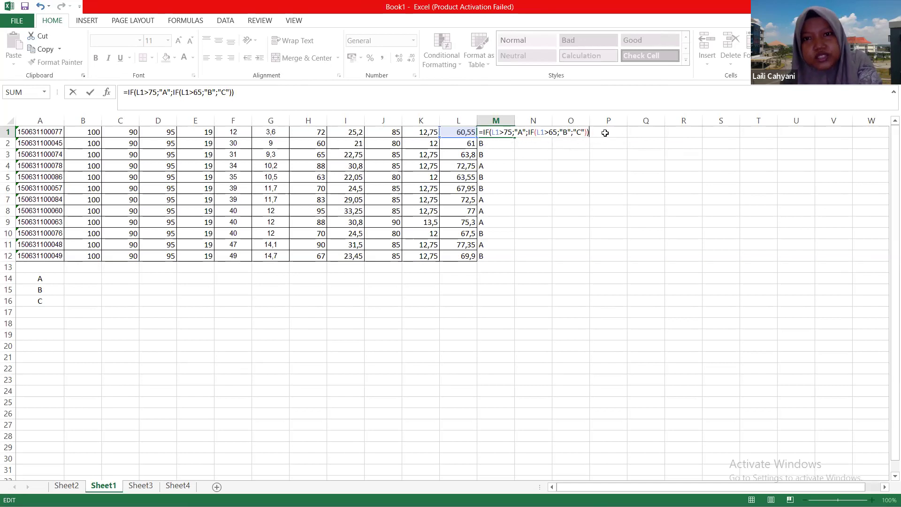
key(Return)
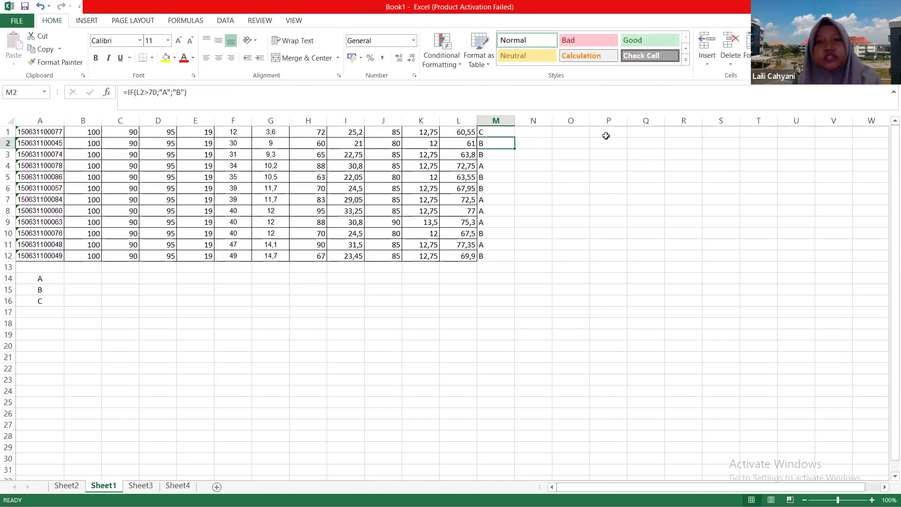
Fill the nested IF formula from M1 down to M12
click(487, 132)
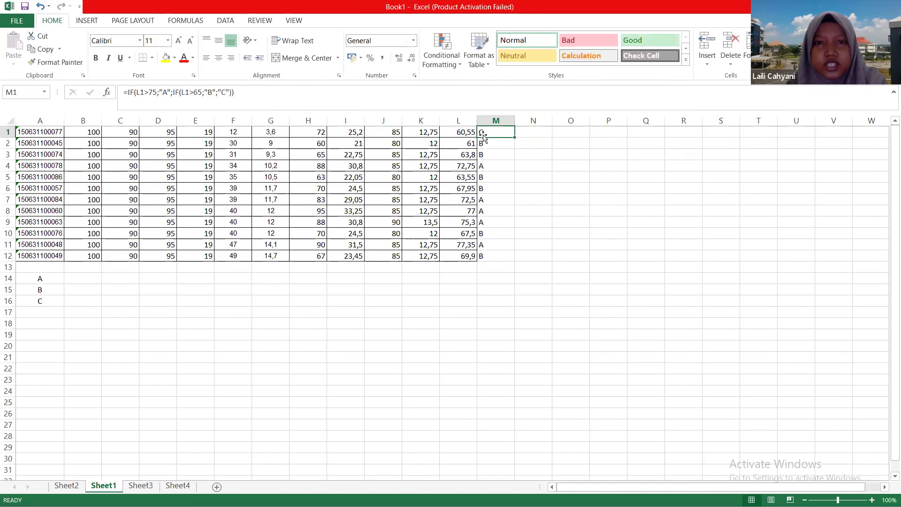
double_click(514, 137)
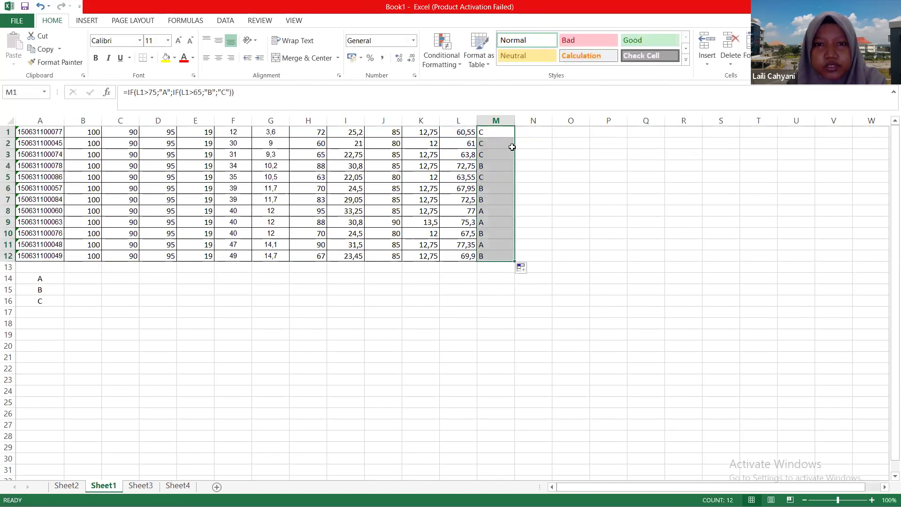
drag(469, 277, 471, 324)
click(471, 346)
Center the contents of the whole grade column M horizontally
click(502, 121)
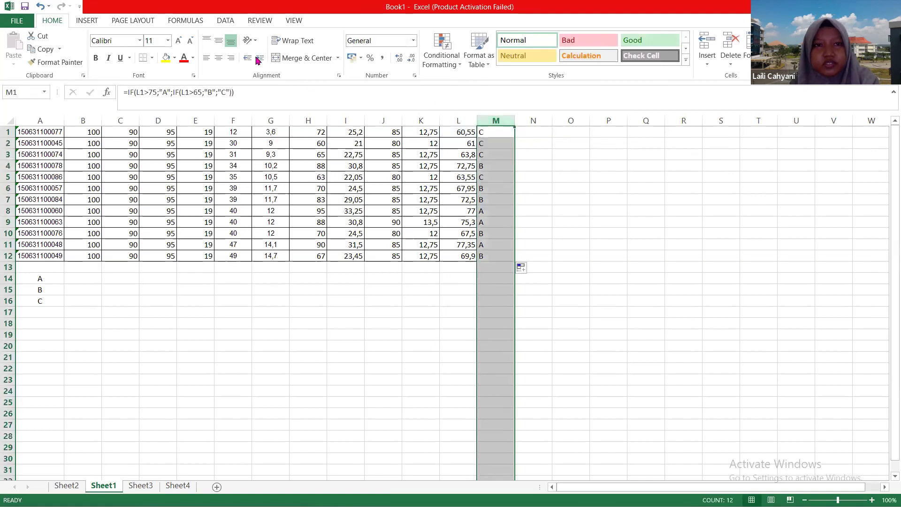
click(219, 57)
click(651, 264)
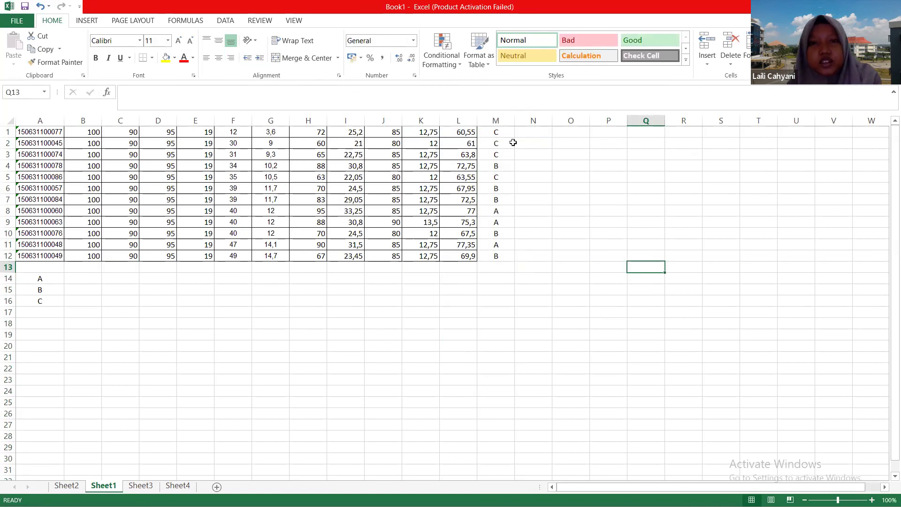
click(525, 289)
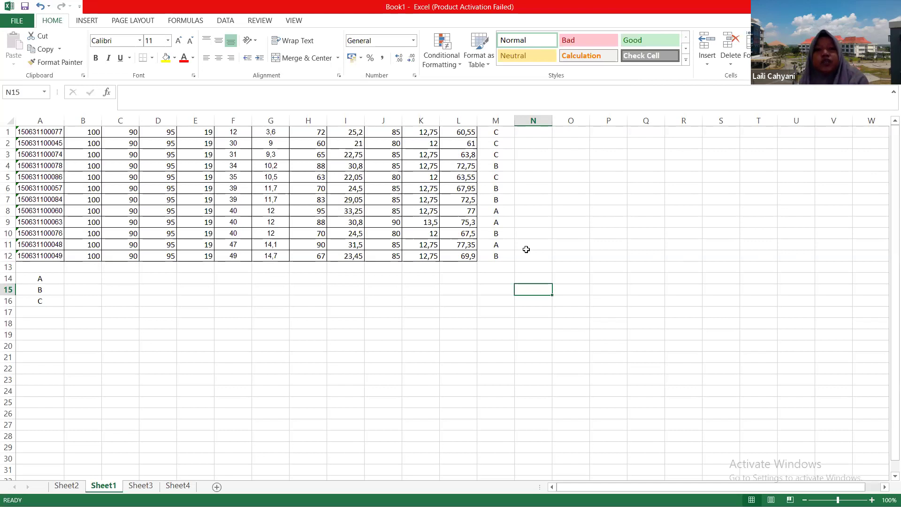
click(466, 323)
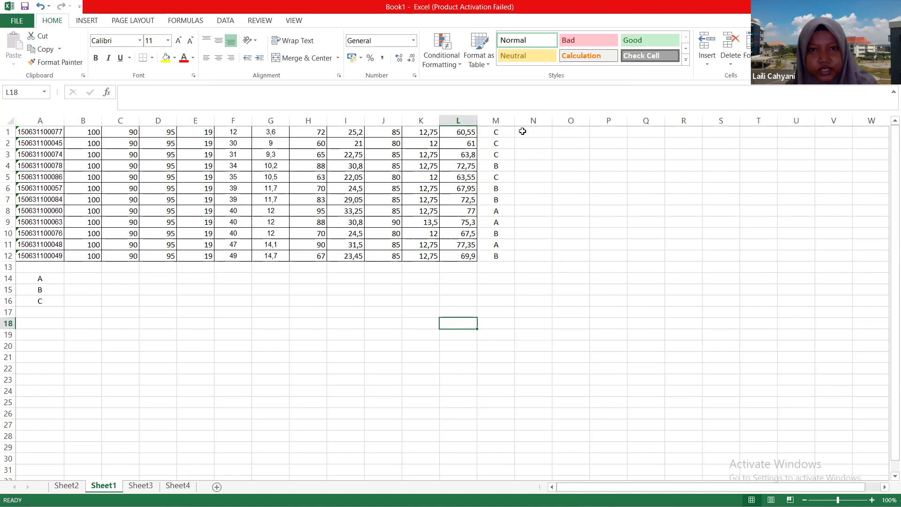
Review the nested IF formula of the first grade in M1 on Sheet1
click(497, 131)
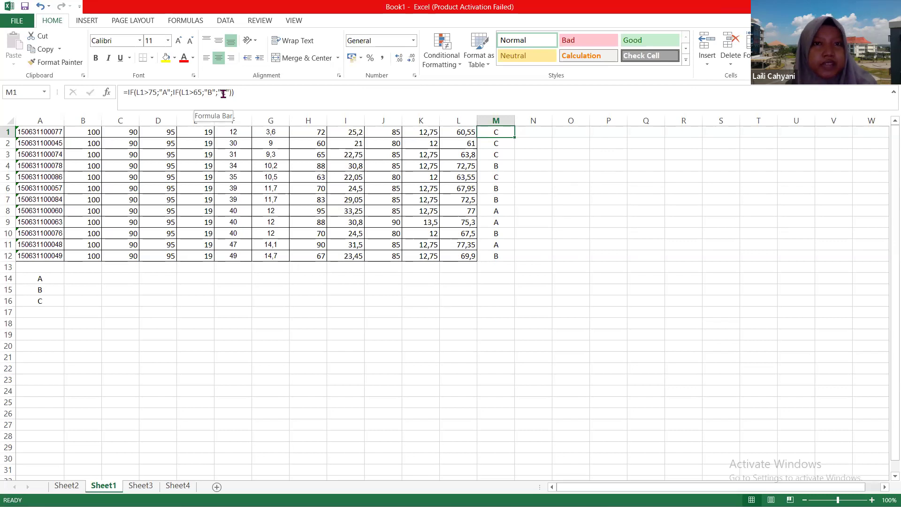
click(253, 93)
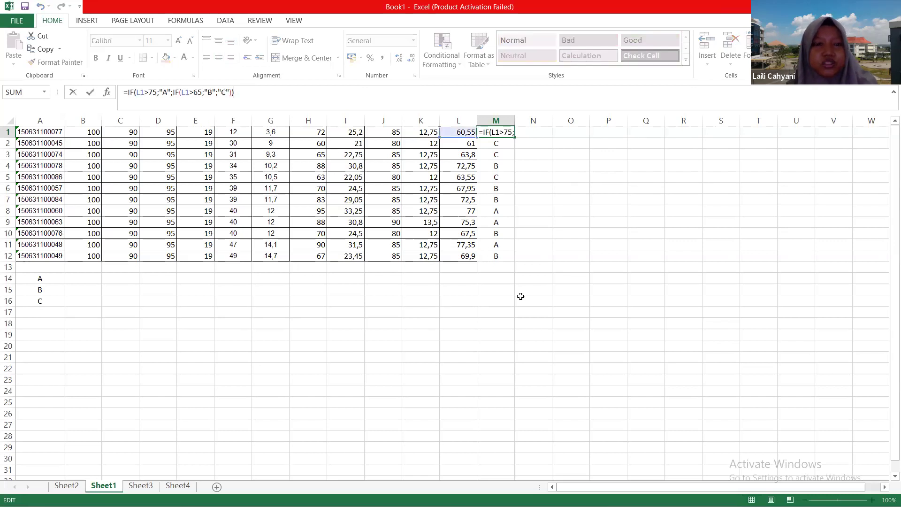
key(ctrl+Return)
Examine the KODE NILAI grade list on Sheet4 and the longer nested IF formula in M4
click(141, 485)
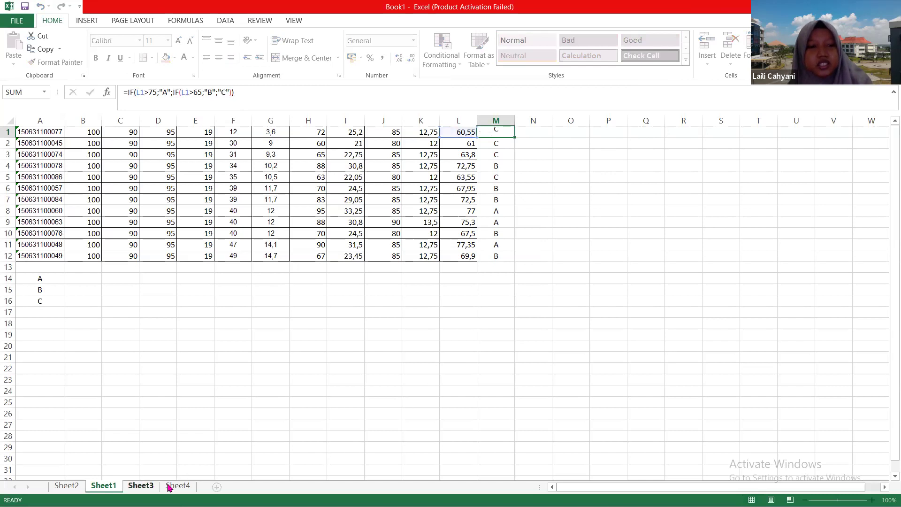
click(178, 485)
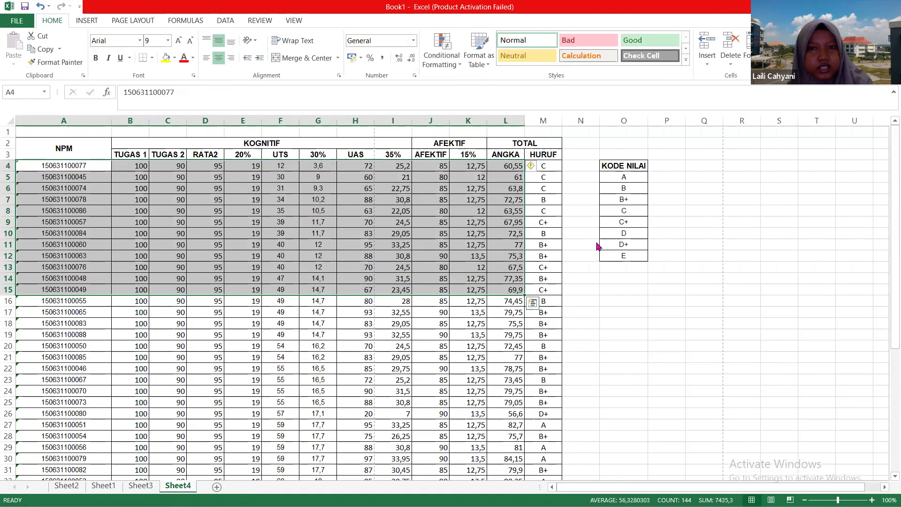
click(620, 257)
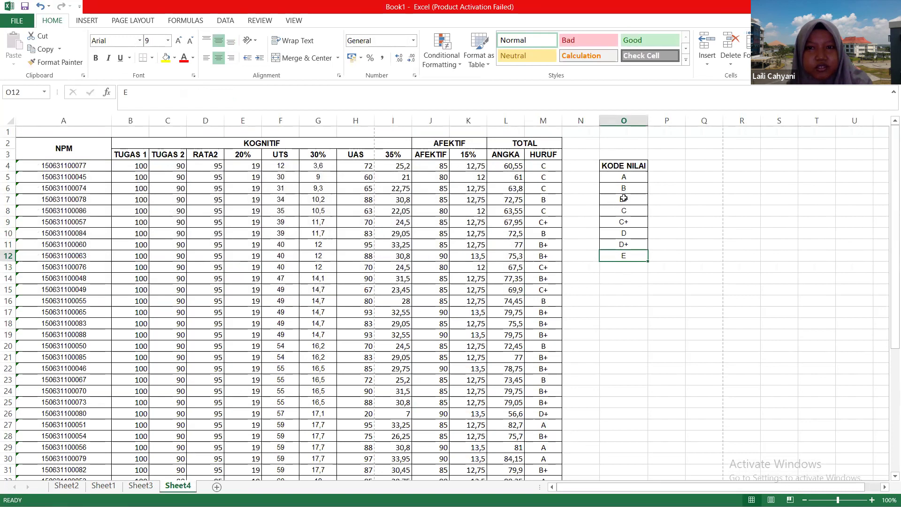
drag(625, 221, 626, 257)
click(547, 165)
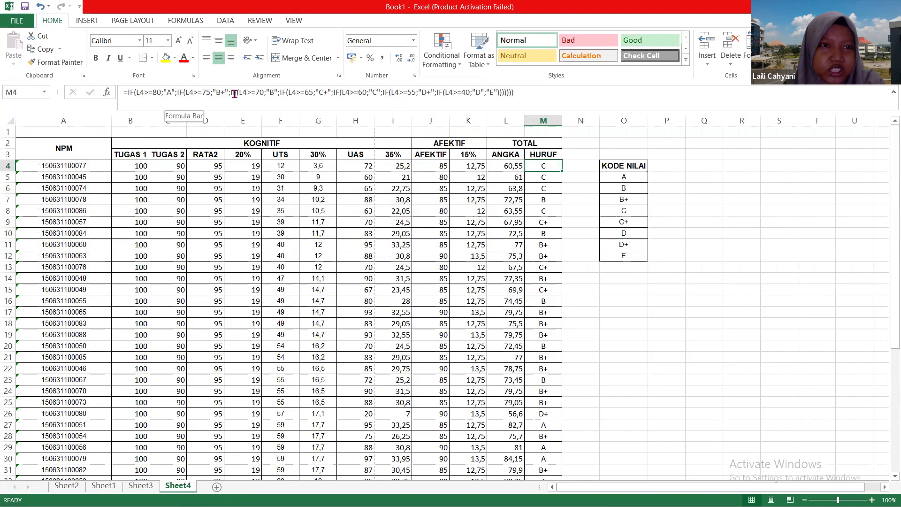
click(516, 92)
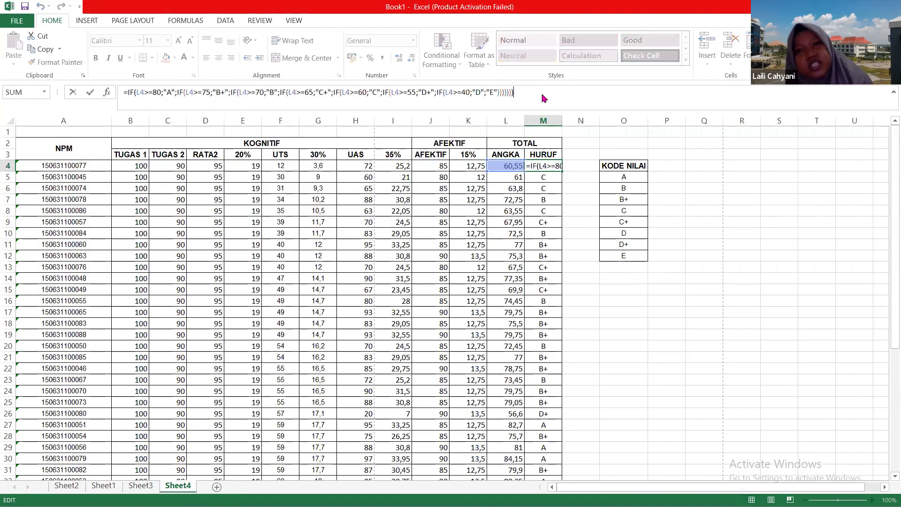
key(Return)
Switch to the slide show and advance from the IF slide to the slide on writing criteria in Excel
click(580, 277)
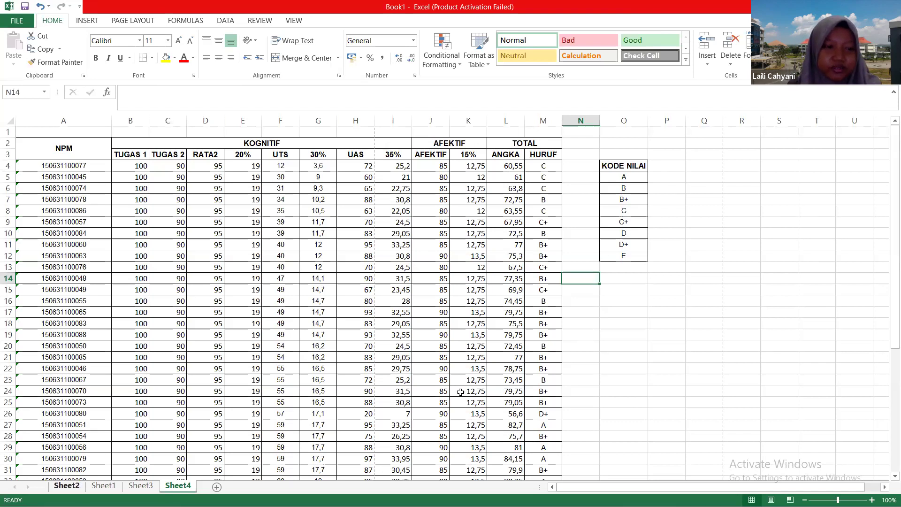
click(628, 355)
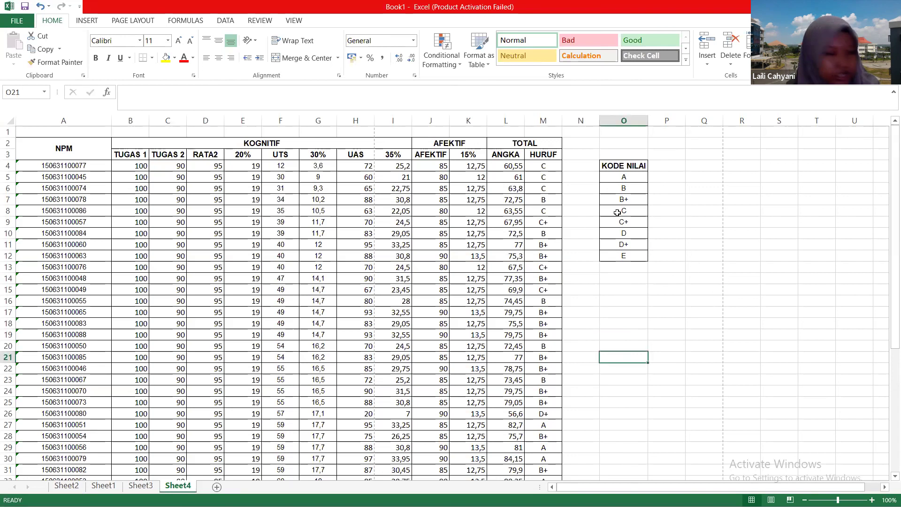
click(607, 285)
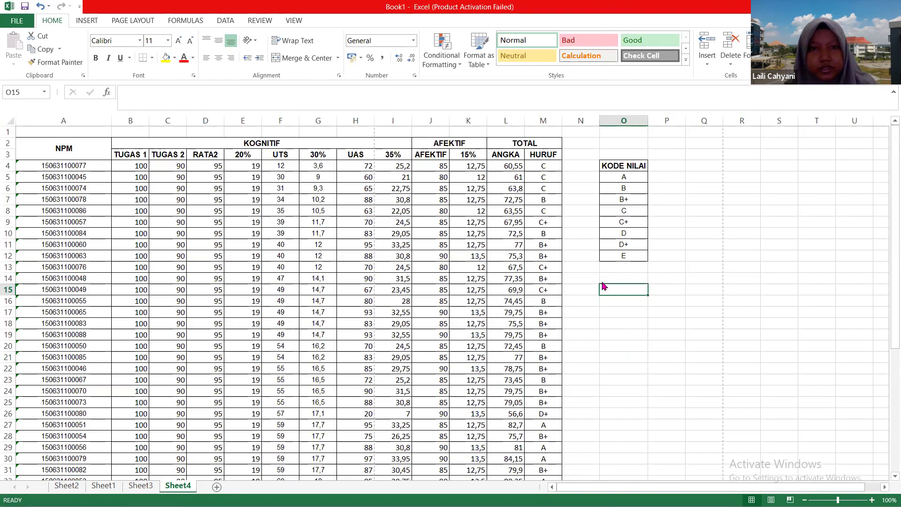
key(alt+Tab)
key(alt+Tab)
key(alt+Tab)
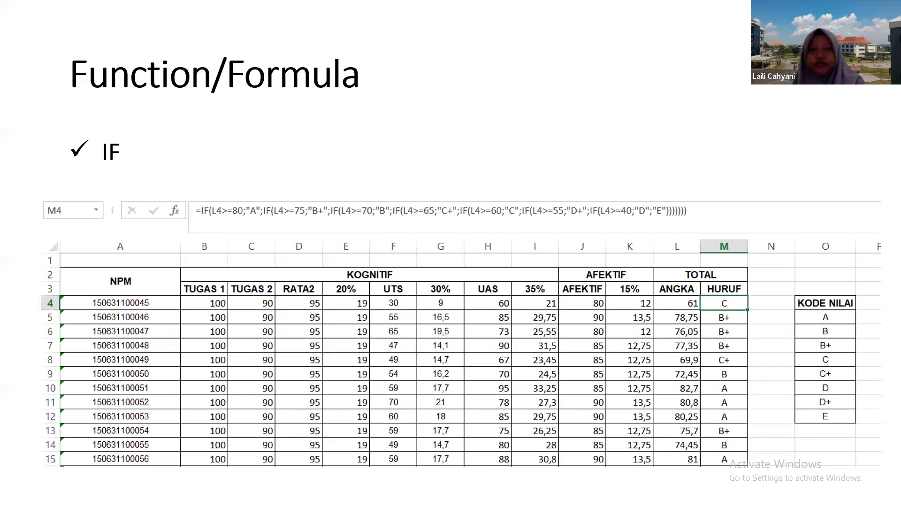
key(Right)
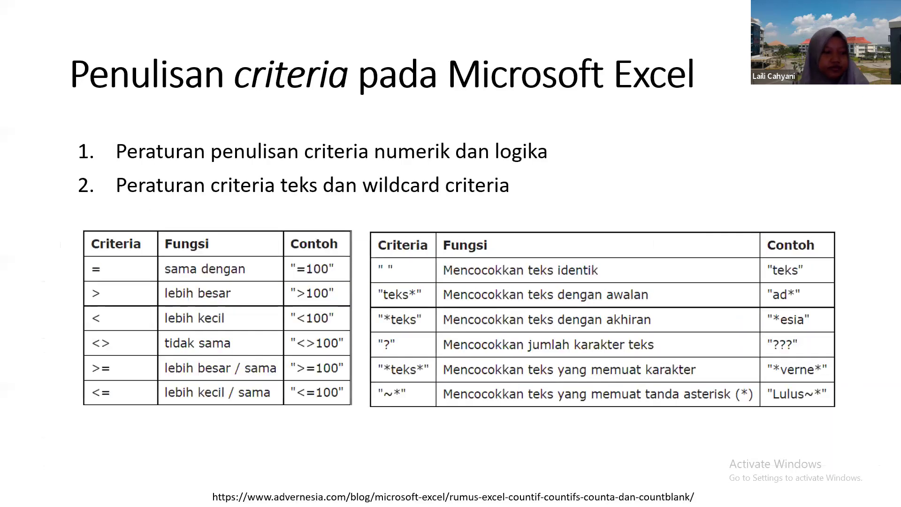
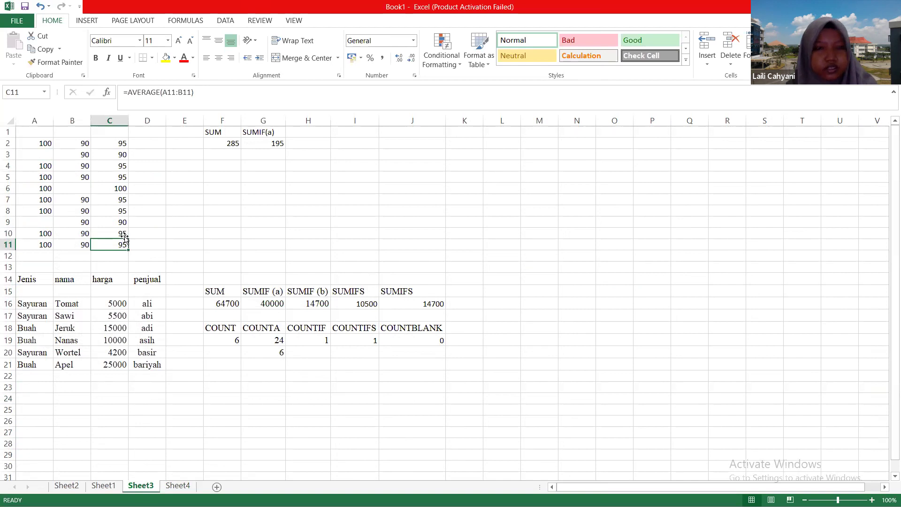
Clear the average formula in C11 and the score in A6 on Sheet3
key(Delete)
click(122, 189)
click(121, 155)
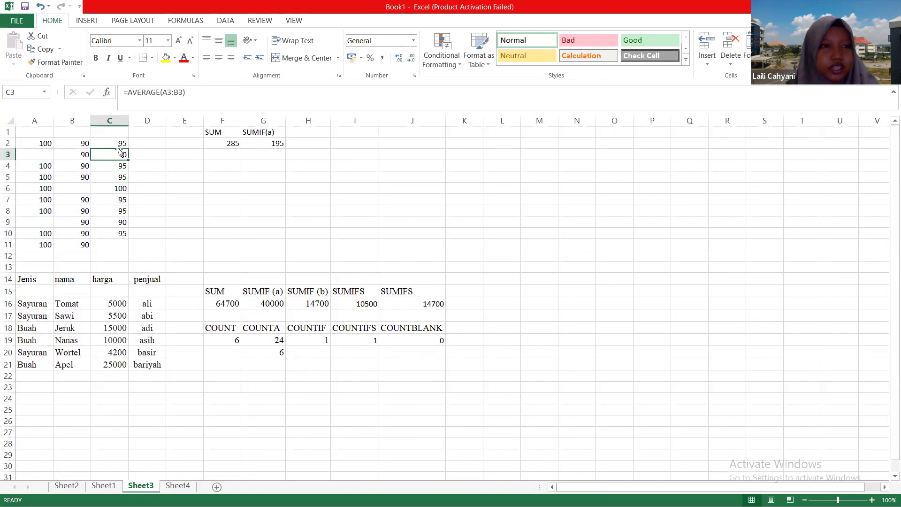
click(37, 188)
key(Delete)
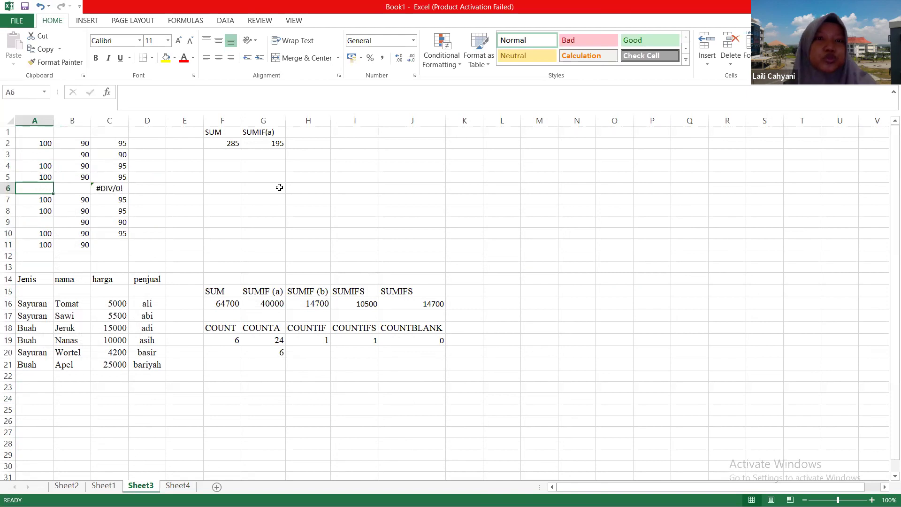
Clear the remaining average formulas in C2:C10
click(130, 192)
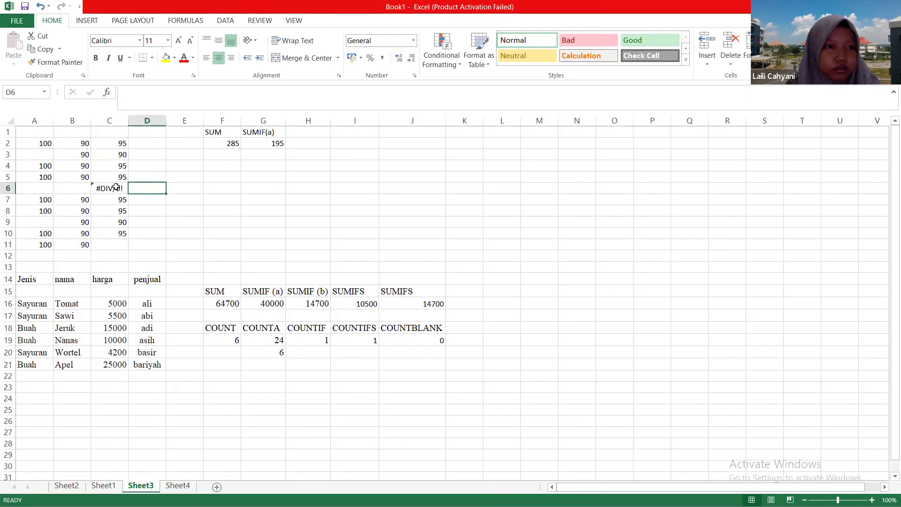
click(116, 188)
drag(120, 143, 114, 238)
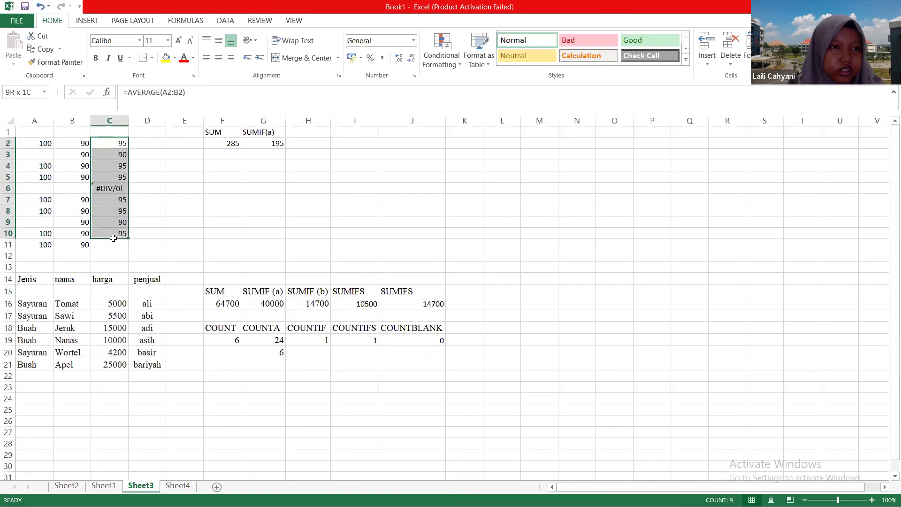
key(Delete)
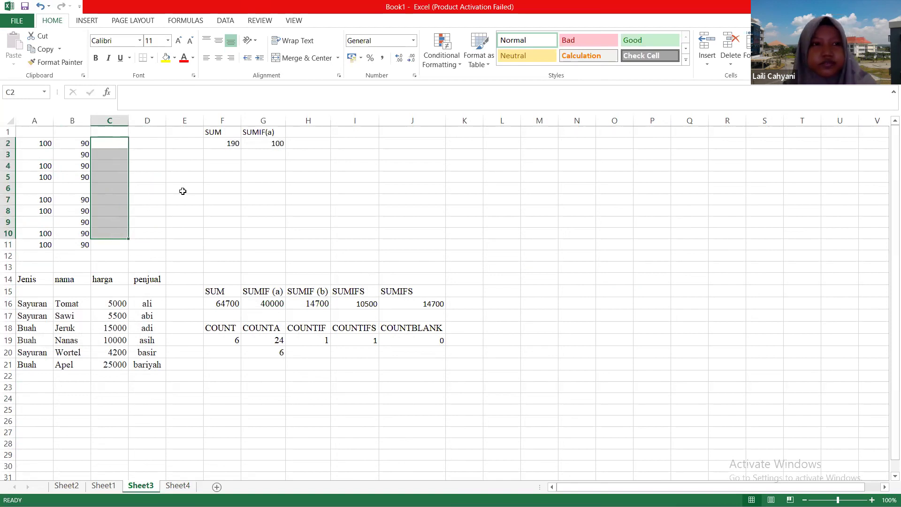
click(184, 187)
Enter the fixed value 95 in cells C4 and C3
click(117, 165)
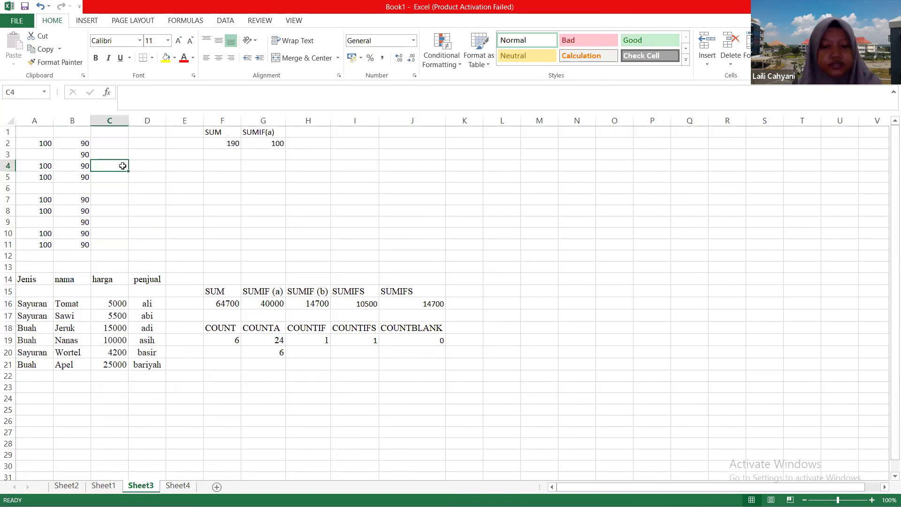
text(9)
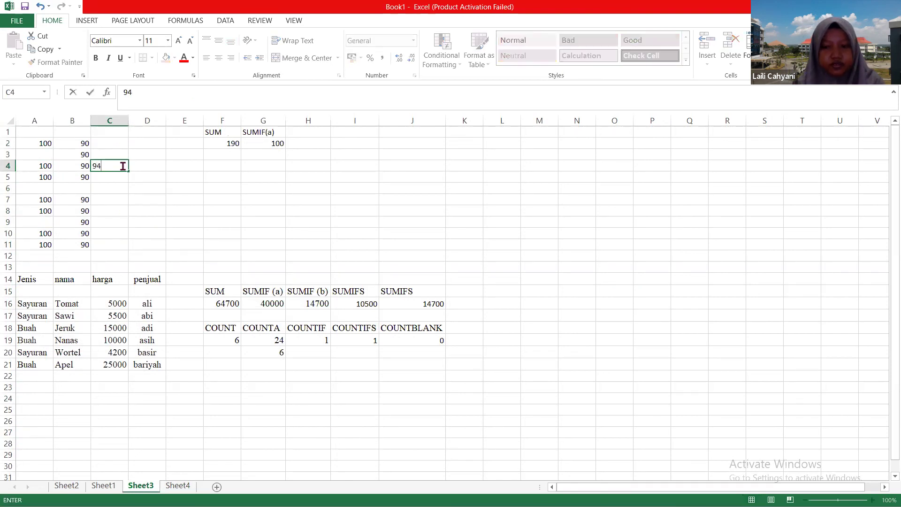
key(Escape)
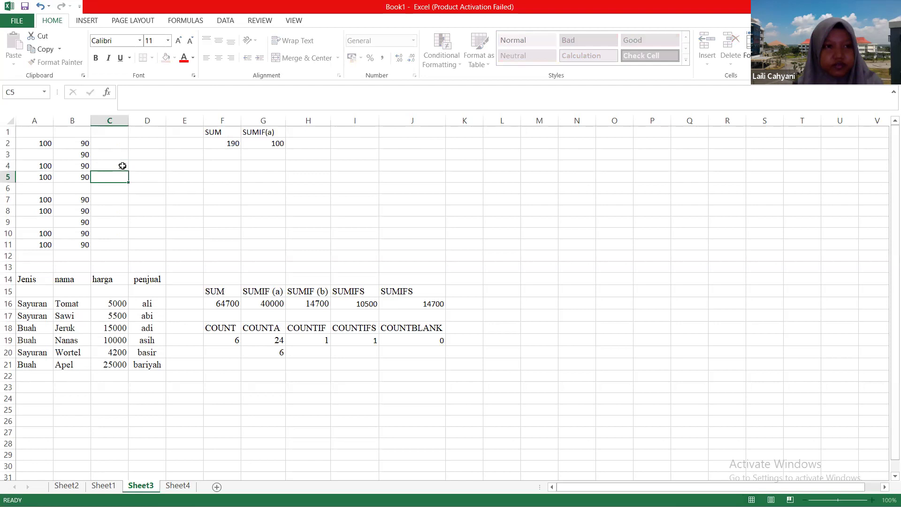
key(Down)
key(Down)
key(Up)
key(Up)
key(Up)
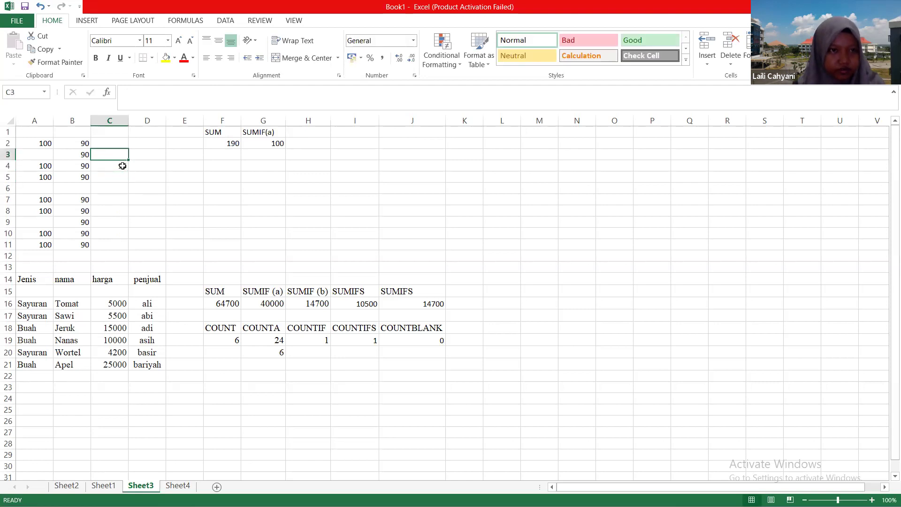
text(9)
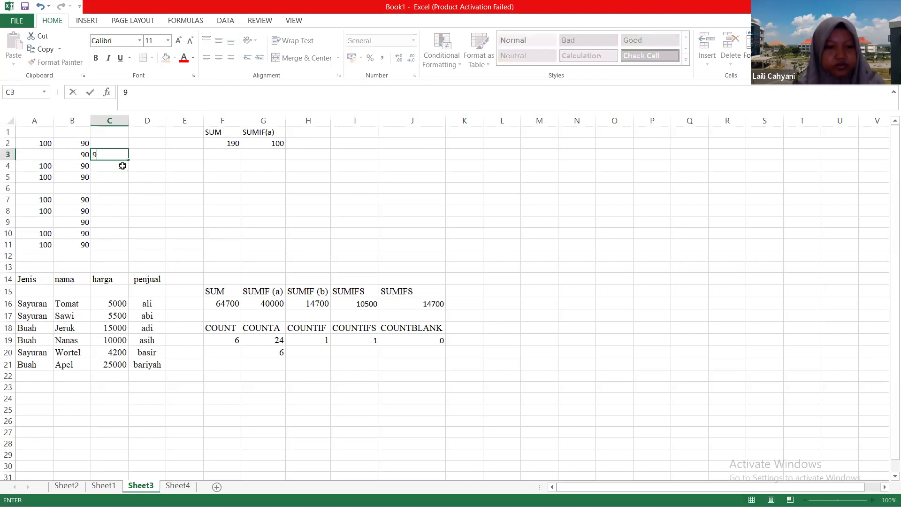
text(5)
key(Return)
Enter 95 in cells C6 and C9 of the third score column
key(Down)
key(Down)
key(Down)
key(Up)
text(9)
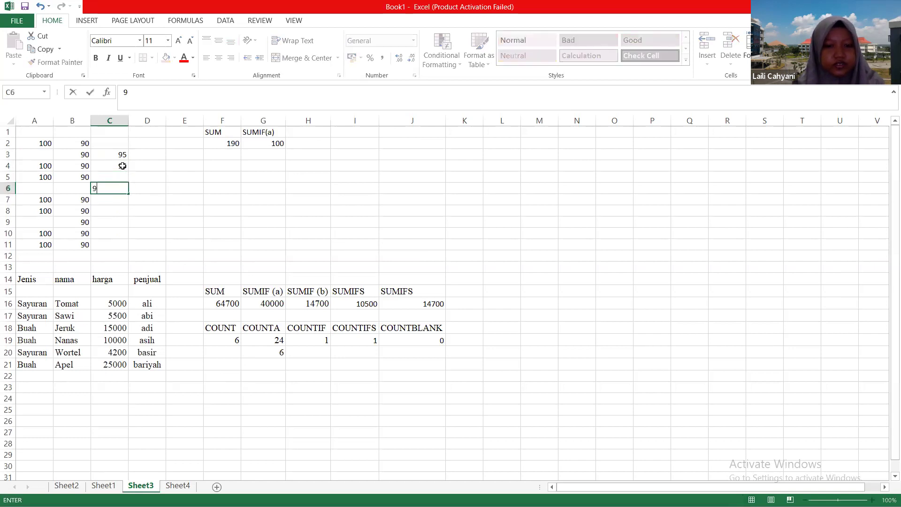
text(5)
key(Return)
key(Down)
key(Down)
key(Down)
key(Up)
text(9)
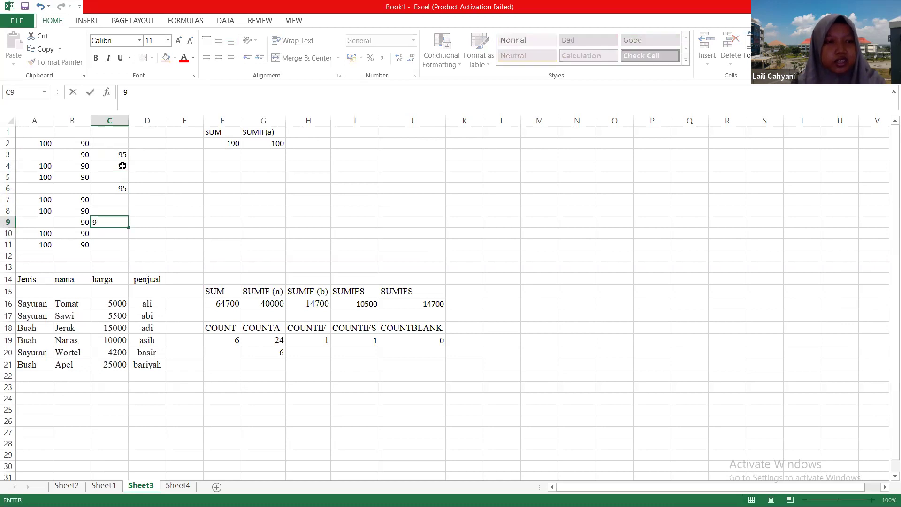
text(5)
key(Return)
Enter 95 in cells C8 and C7 of the same column
key(Up)
key(Up)
text(95)
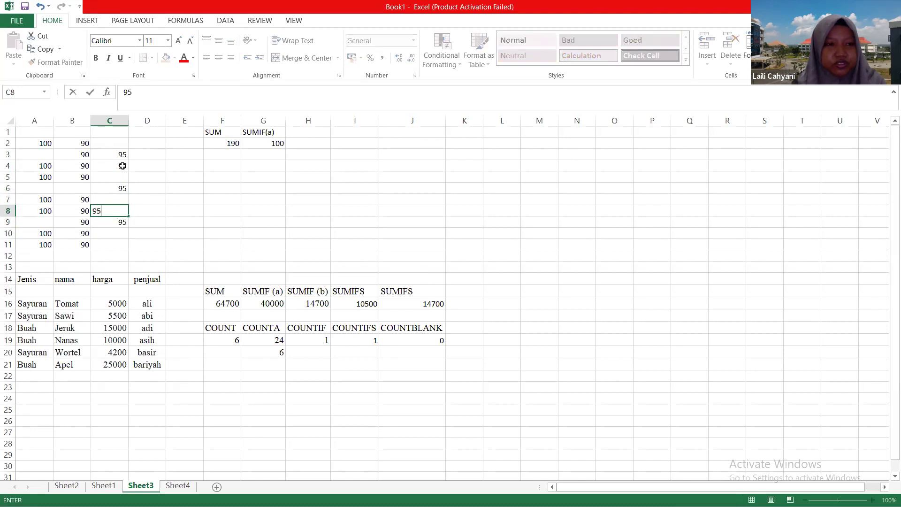
key(Return)
key(Up)
key(Up)
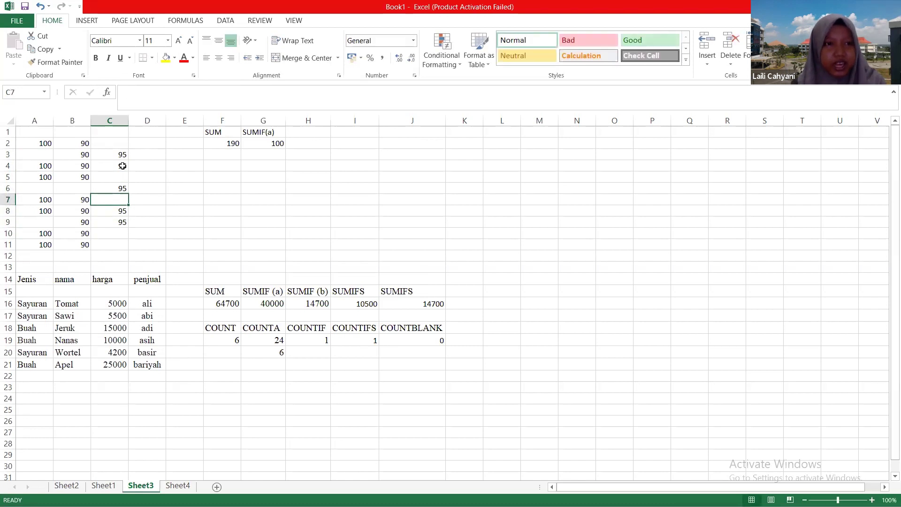
text(95)
key(Return)
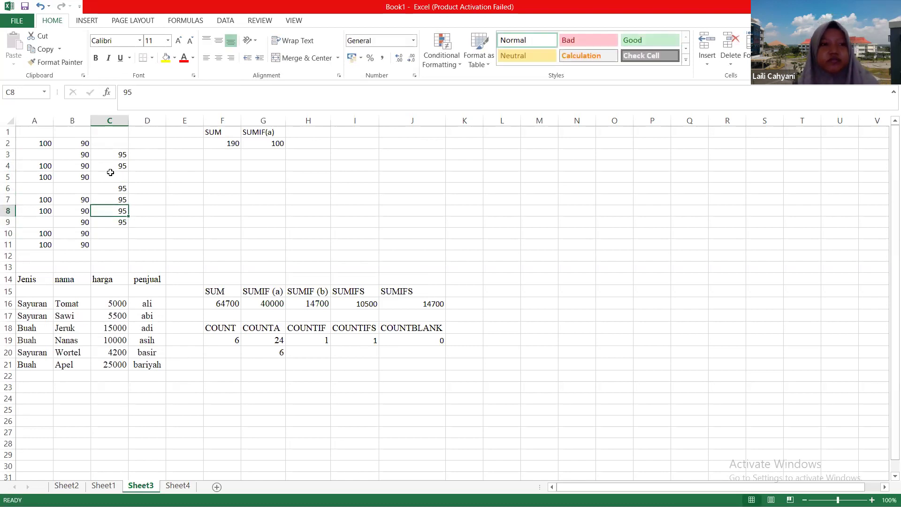
Clear the SUM and SUMIF(a) headings and their results from E1:G2
click(256, 206)
drag(123, 248, 6, 143)
drag(271, 142, 181, 123)
key(Delete)
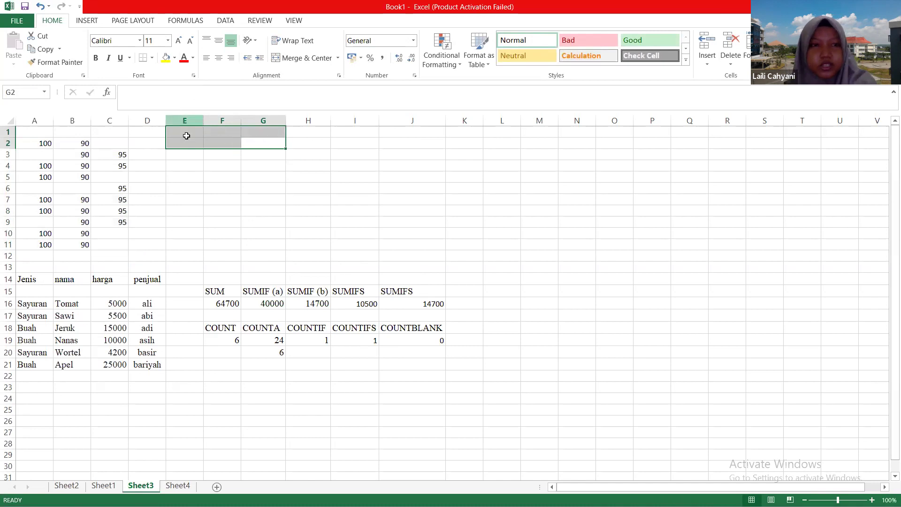
Select only the blank cells in the score range A1:C11 using Go To Special with the Blanks option
click(185, 200)
drag(127, 246, 27, 113)
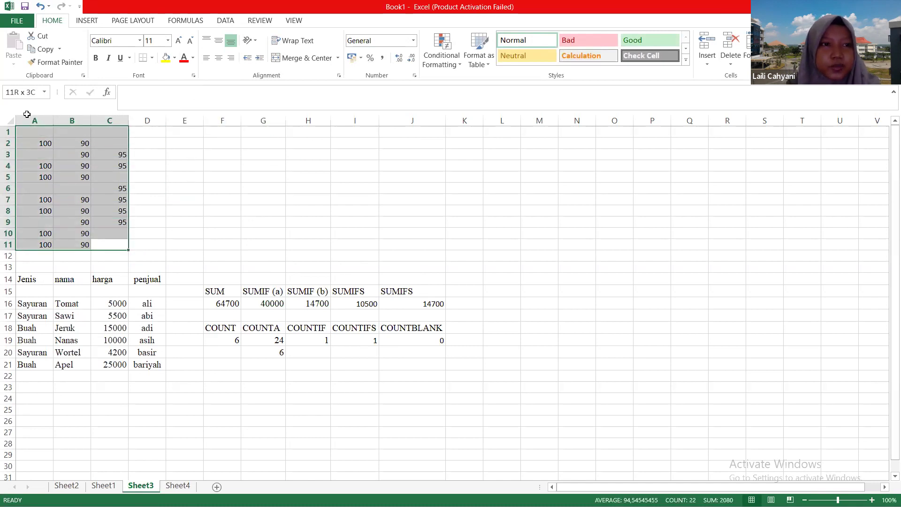
drag(27, 114, 27, 115)
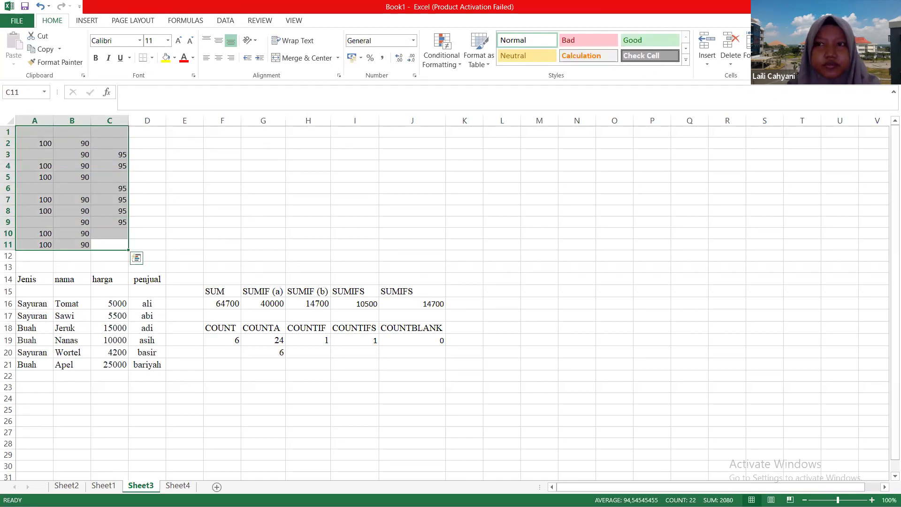
key(alt+h)
key(s)
key(s)
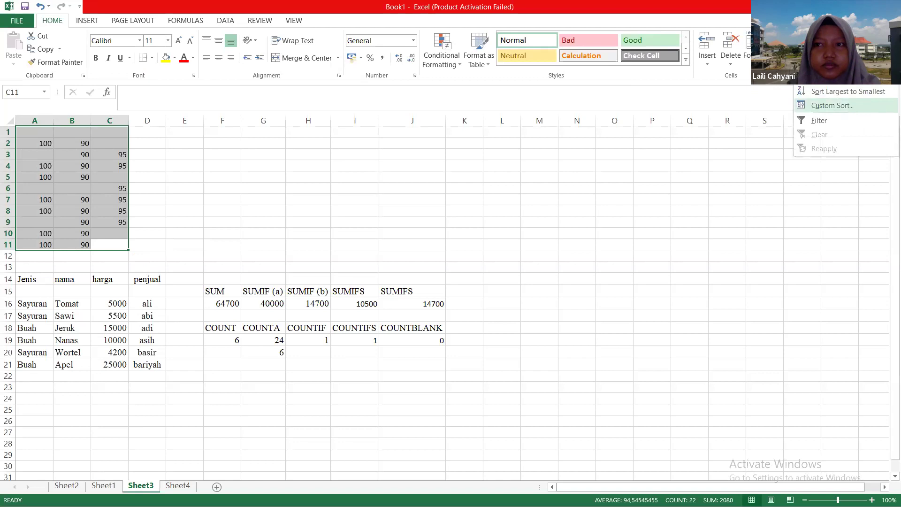
key(alt+h)
key(f)
key(d)
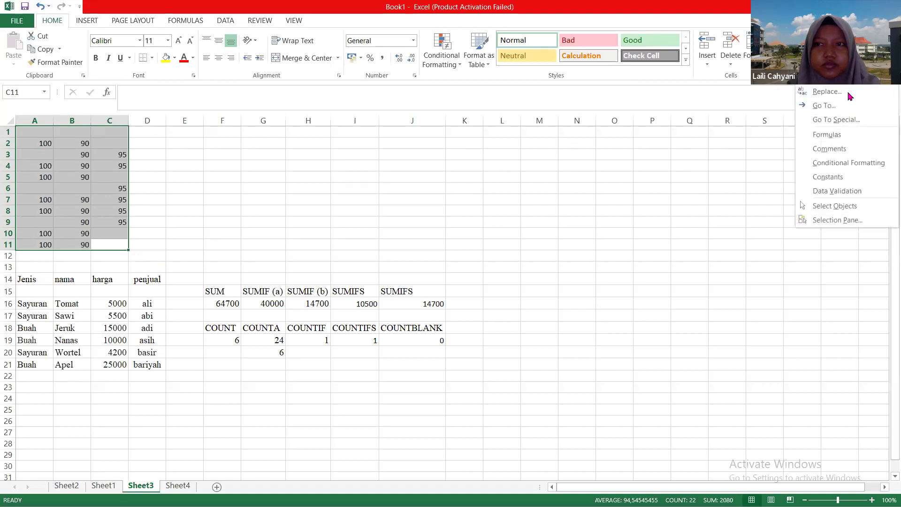
click(837, 120)
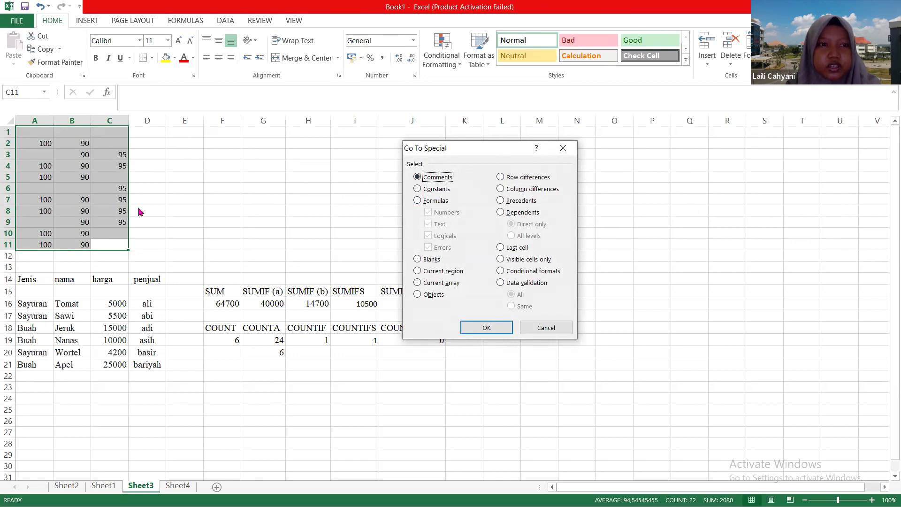
click(423, 261)
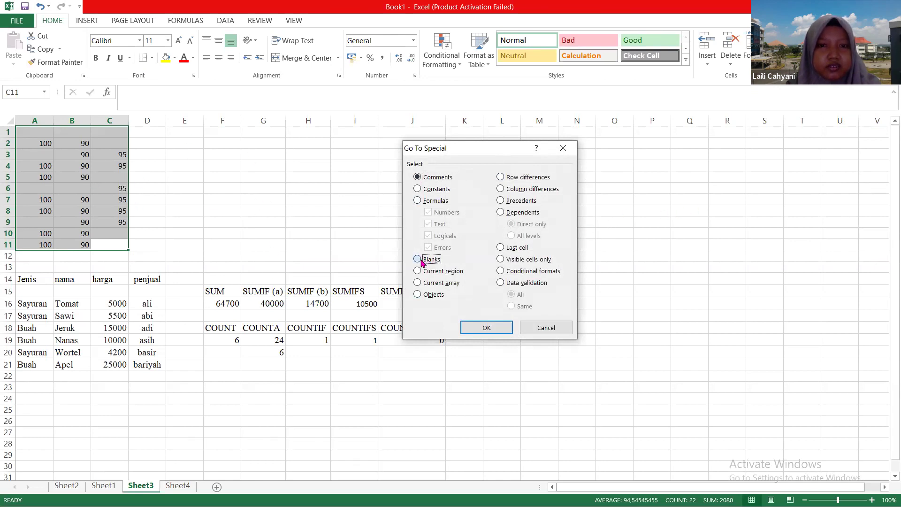
click(486, 328)
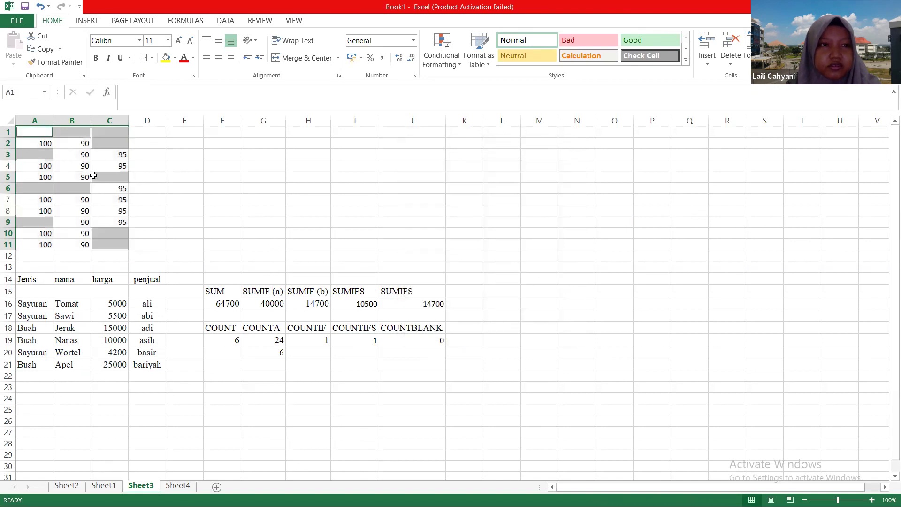
Delete the selected blank cells in the score range with the Shift cells up option
right_click(42, 132)
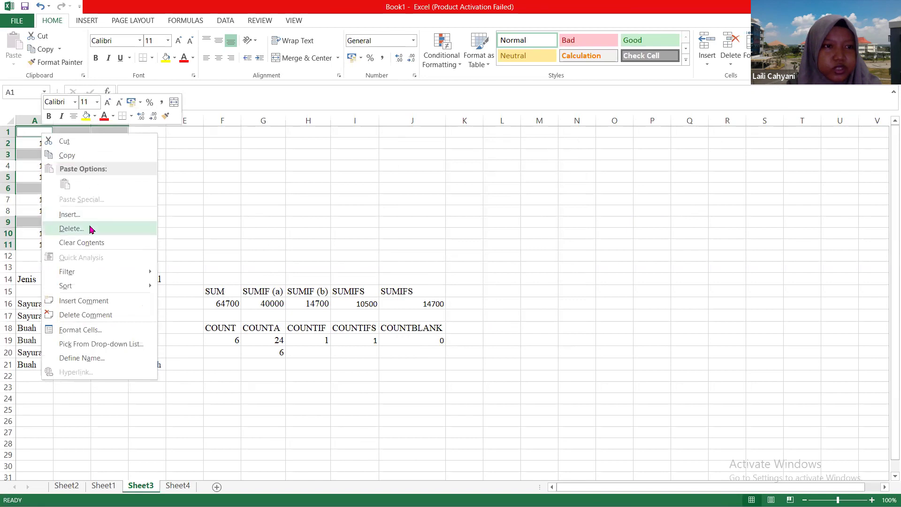
click(72, 229)
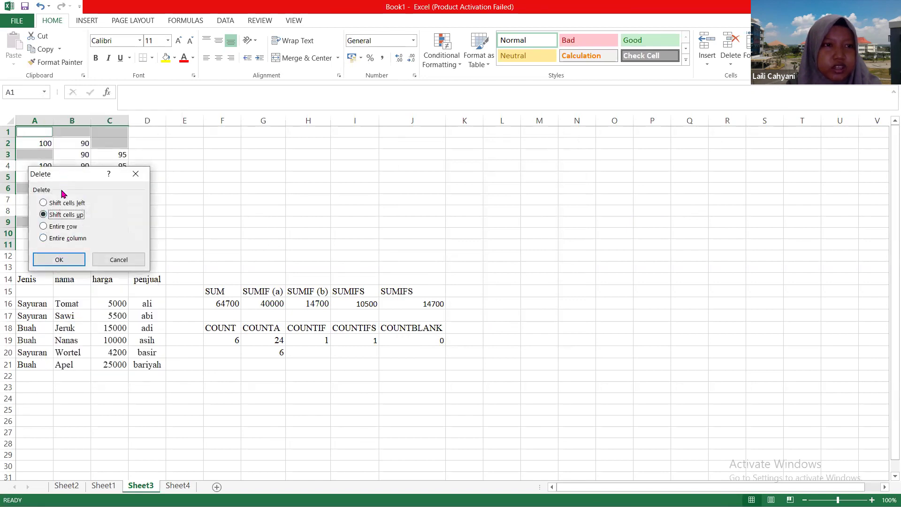
click(67, 265)
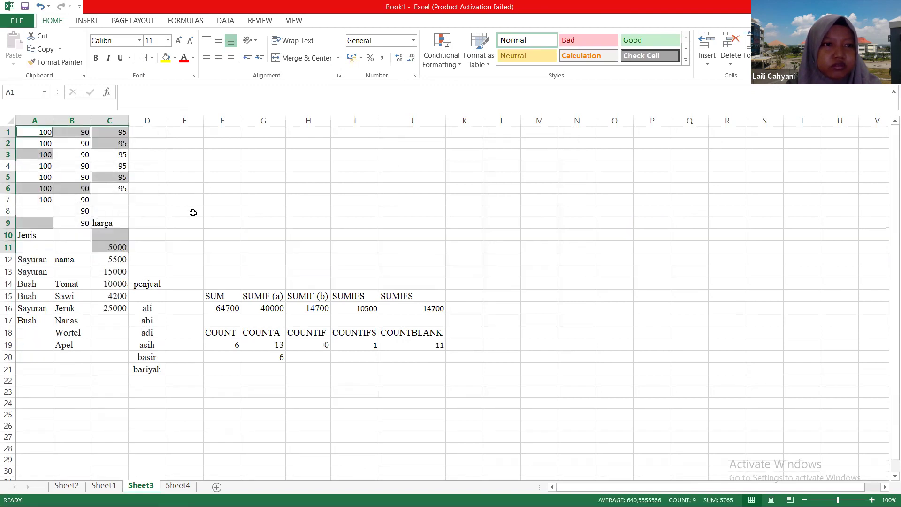
click(195, 207)
drag(45, 143, 72, 199)
click(243, 191)
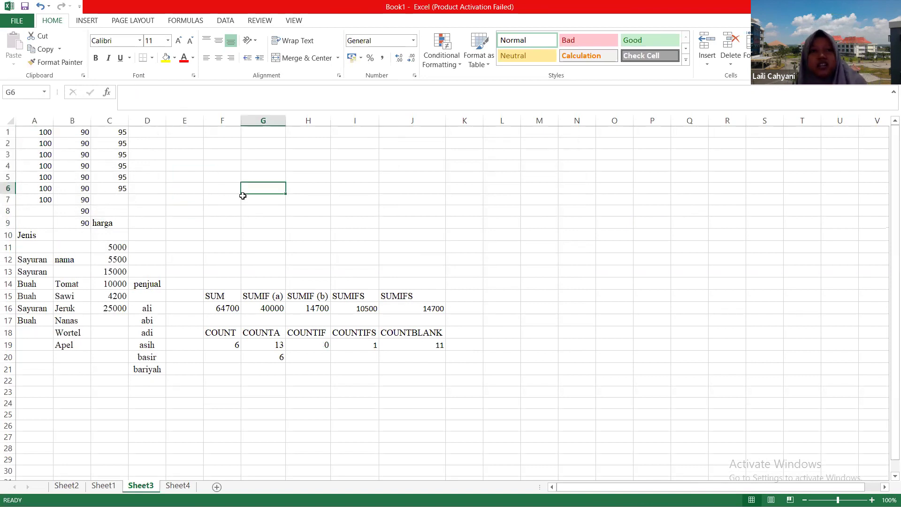
Undo the deletion of the blank cells and check the product table starting in row 14
key(ctrl+z)
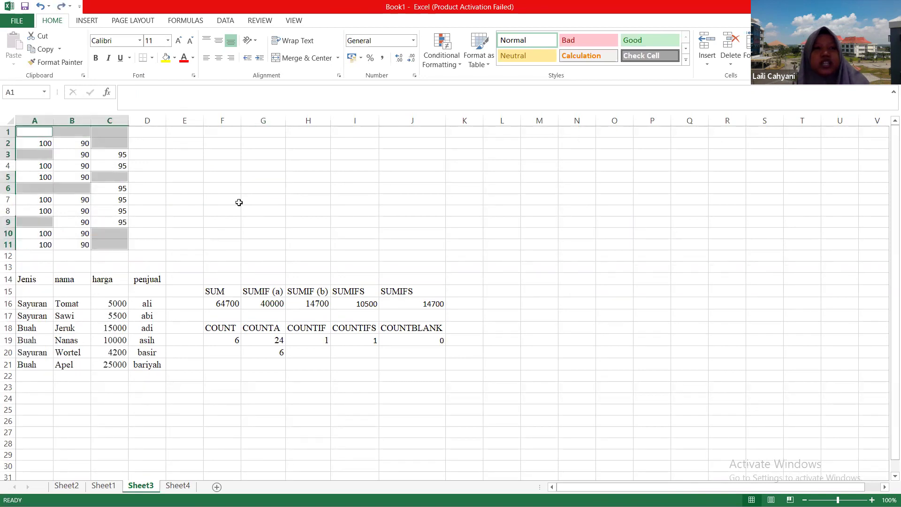
click(220, 233)
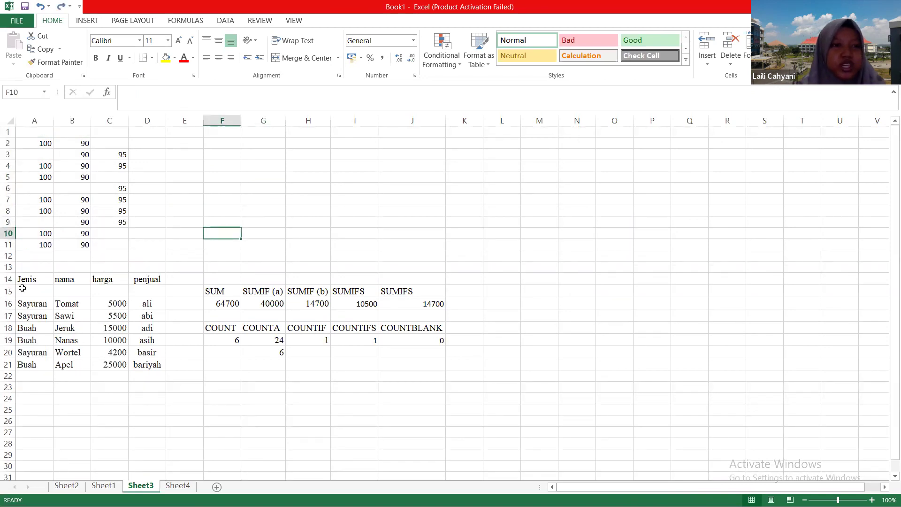
drag(24, 280, 147, 279)
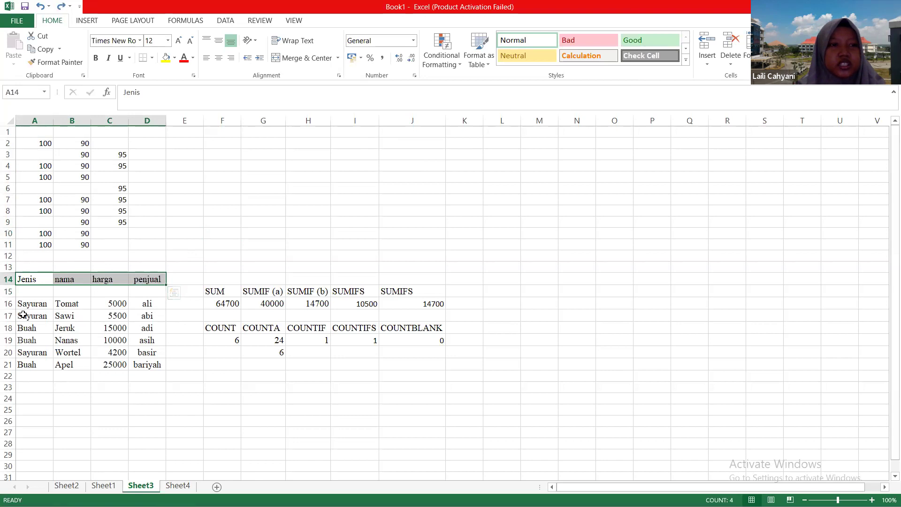
drag(24, 316, 49, 353)
click(66, 327)
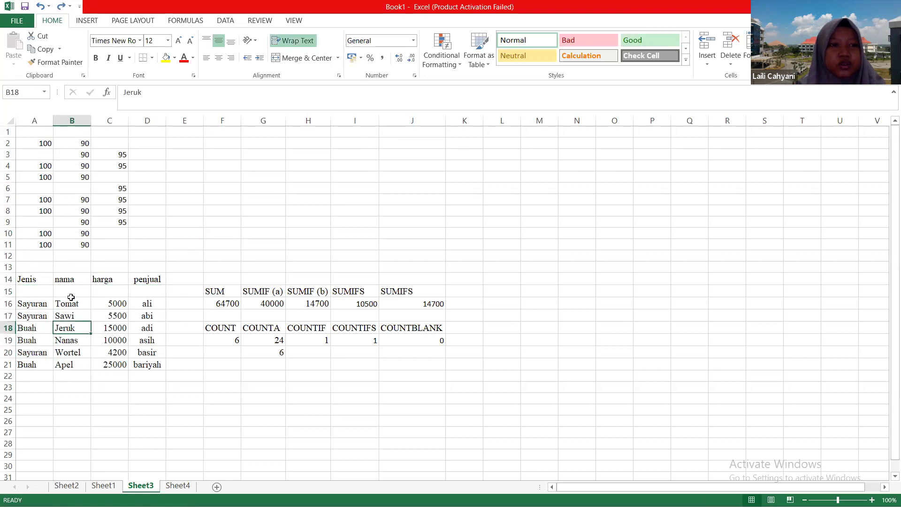
click(239, 222)
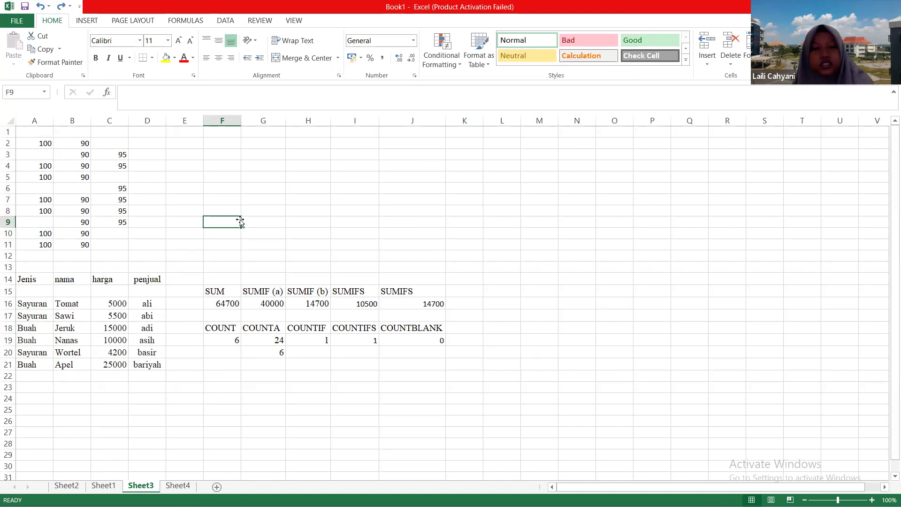
Switch to the slideshow, advance to the "Analisis Cepat" slide, and return to the Excel workbook
key(alt+Tab)
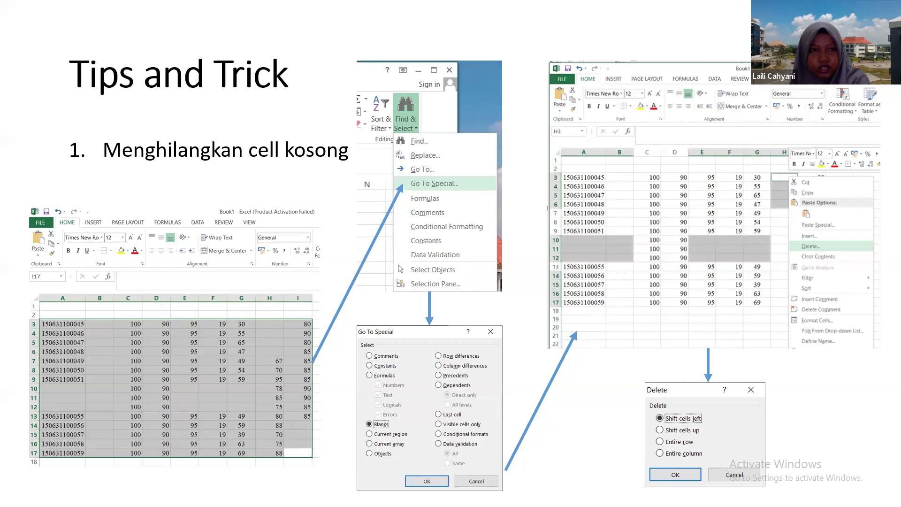
key(Right)
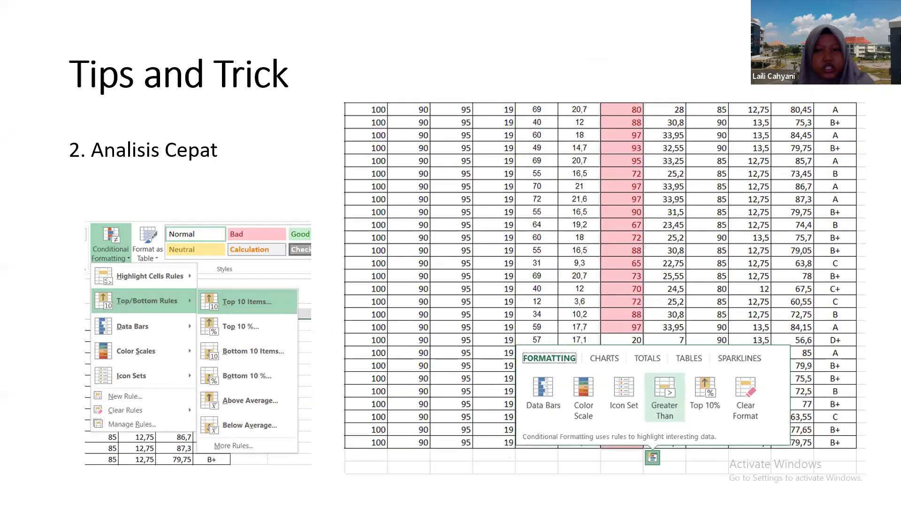
key(alt+Tab)
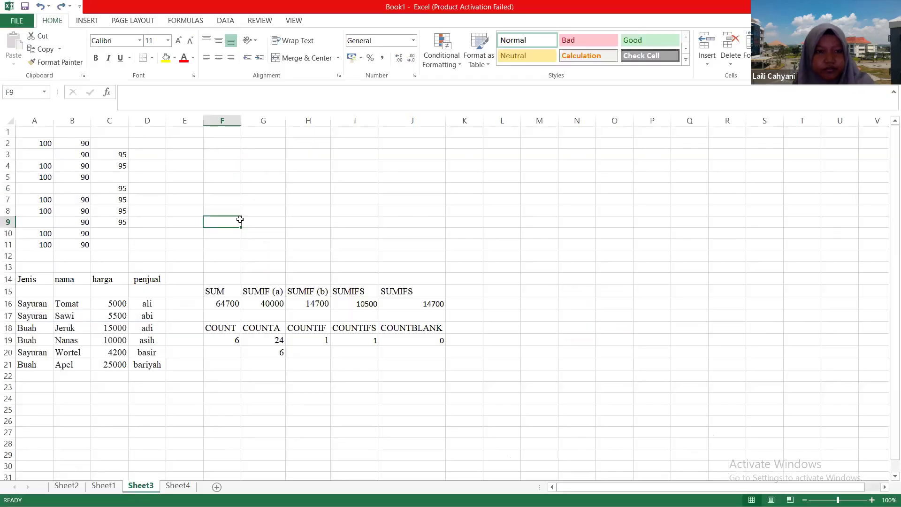
Open Sheet4 and select all the UAS scores in H4:H46 of the grade table
click(178, 486)
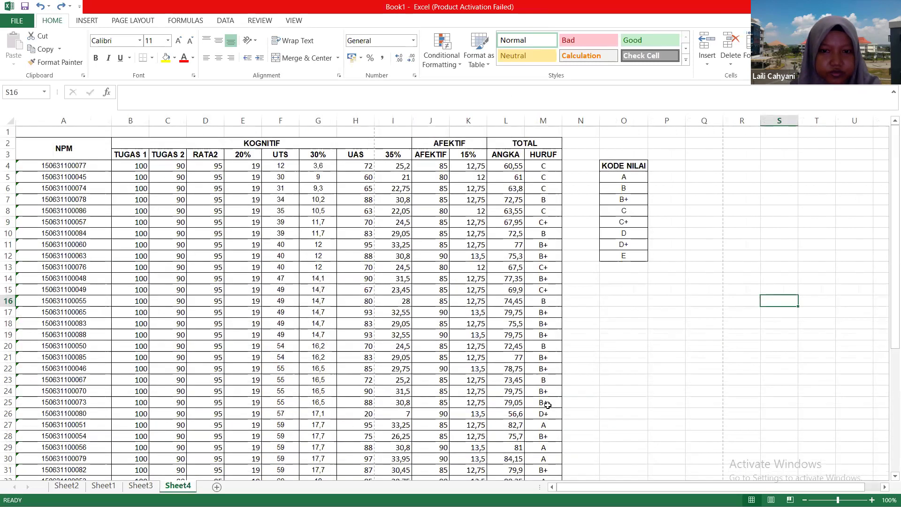
scroll(545, 404, down, 7)
key(ctrl+End)
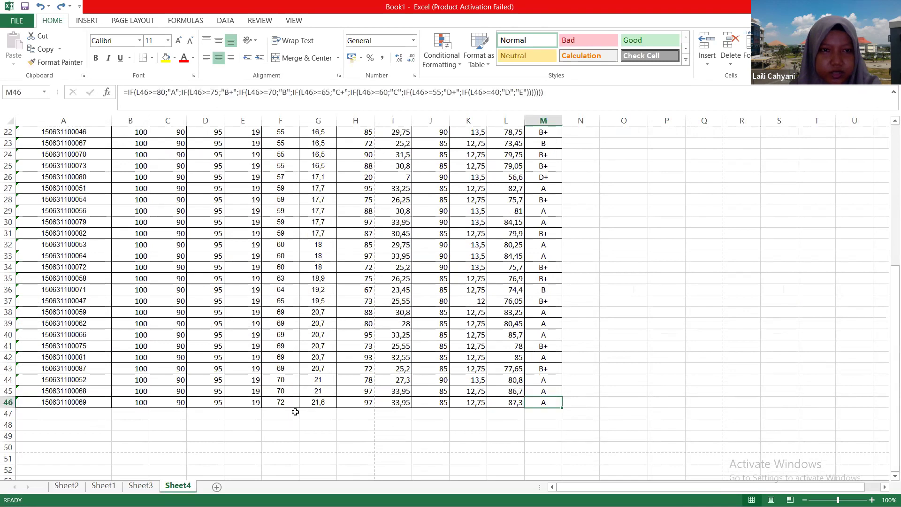
scroll(295, 411, up, 7)
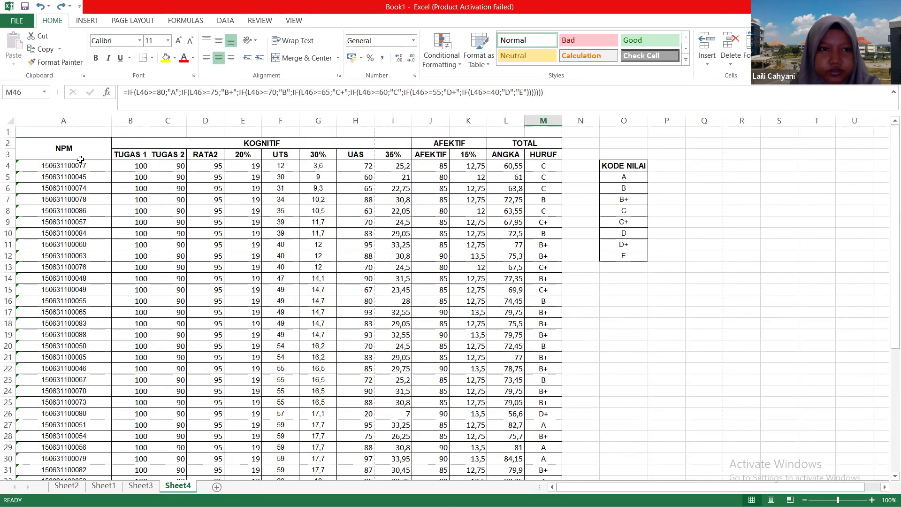
drag(272, 162, 294, 395)
drag(359, 167, 358, 471)
scroll(399, 416, down, 2)
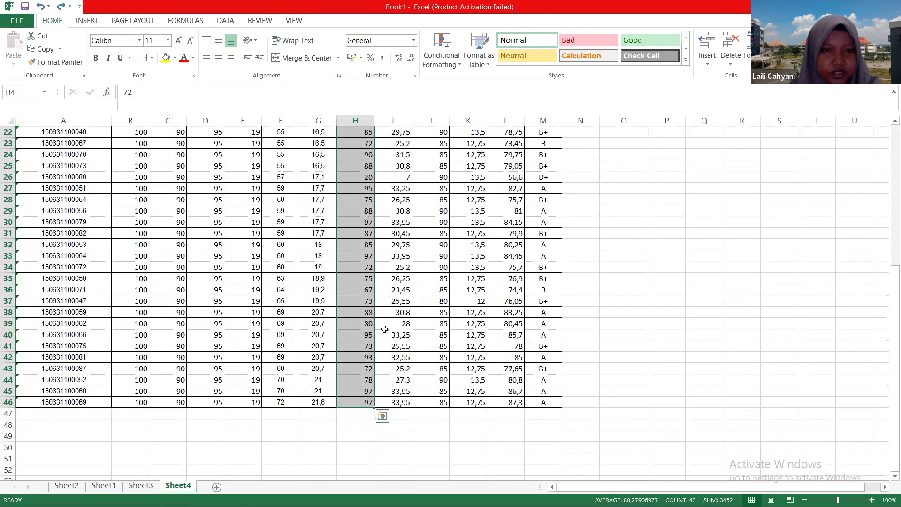
Apply Color Scale formatting to the selected UAS scores through Quick Analysis and look over the column
click(385, 419)
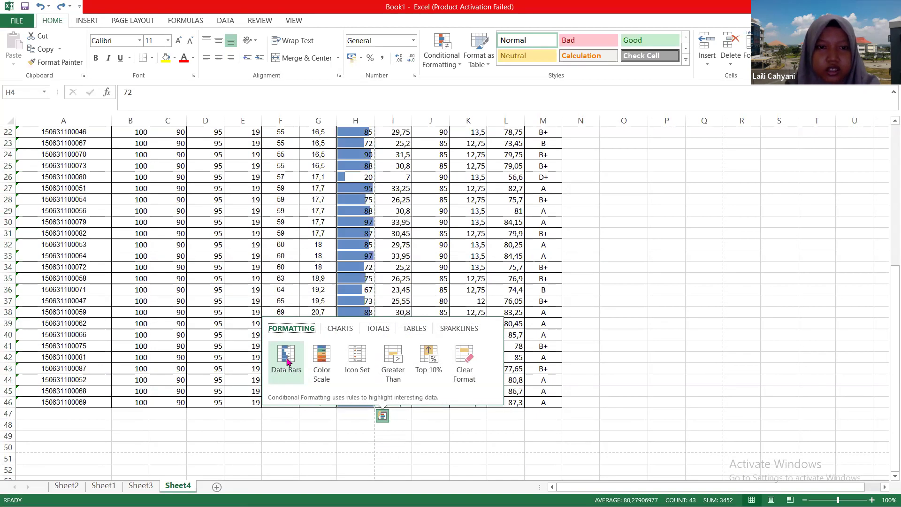
click(322, 358)
scroll(438, 305, up, 6)
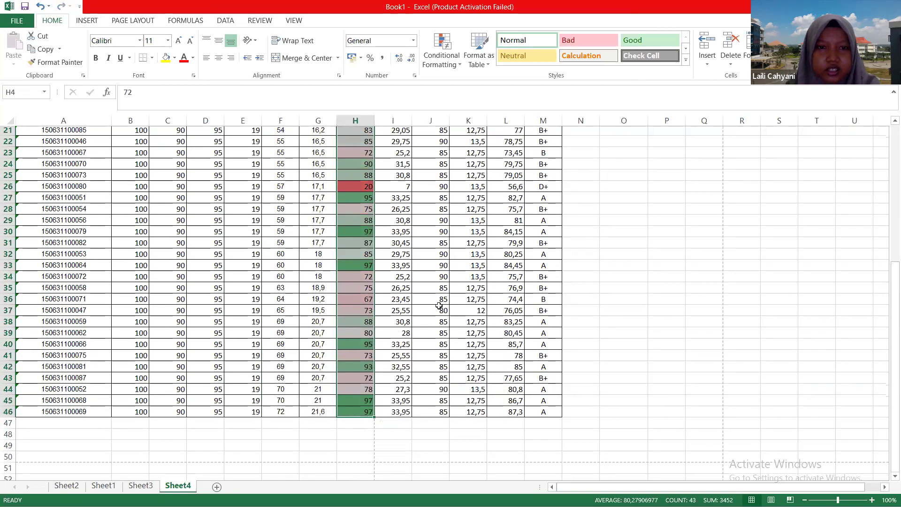
scroll(438, 305, up, 1)
scroll(438, 306, down, 8)
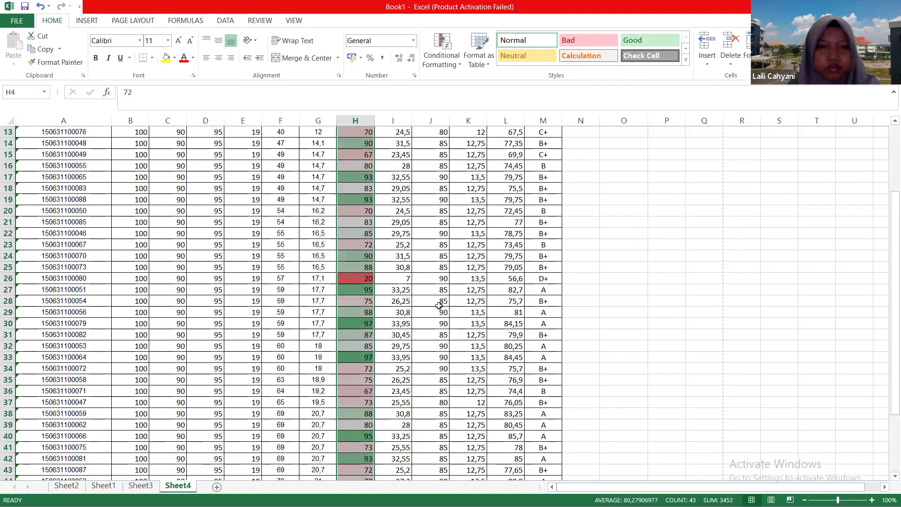
scroll(434, 308, down, 2)
scroll(424, 316, up, 2)
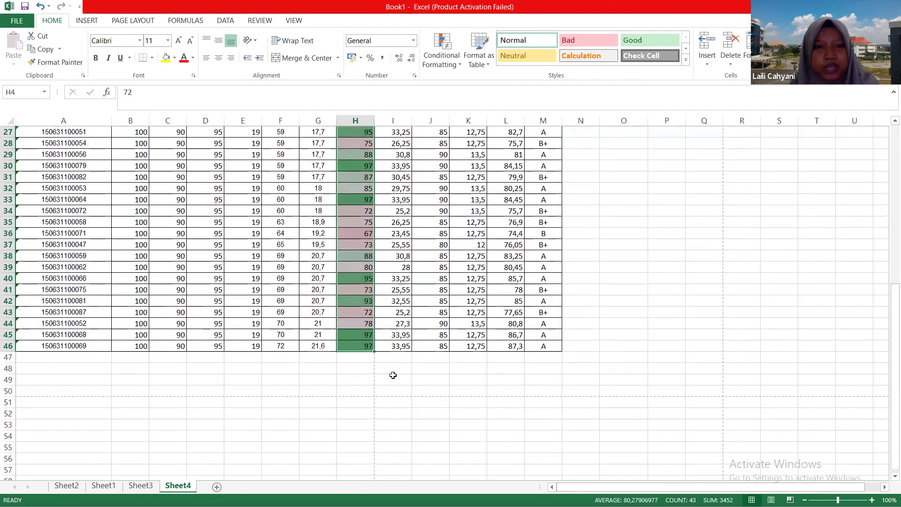
Dismiss the Quick Analysis options and undo the color scale on the UAS scores
click(382, 382)
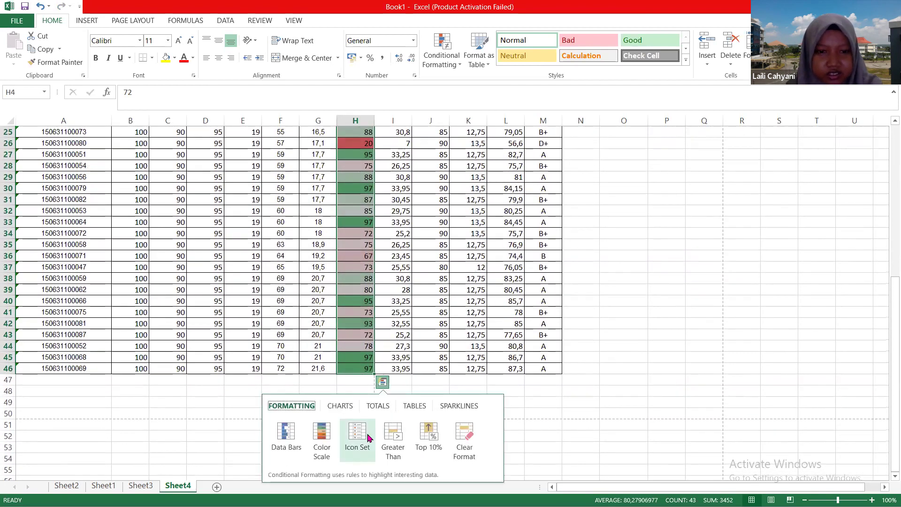
click(564, 336)
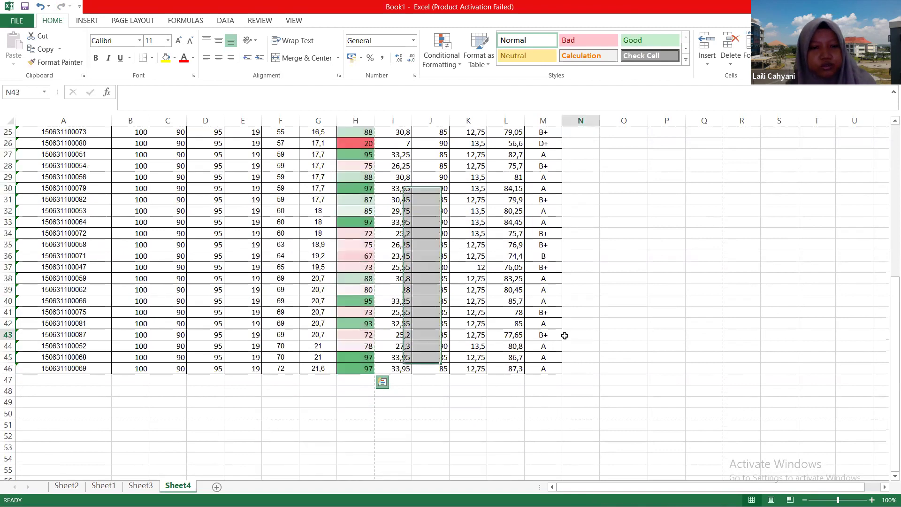
key(ctrl+z)
Start a Greater Than highlighting rule on the UAS scores in H4:H46 through Quick Analysis, with the threshold set to 90
scroll(422, 374, down, 3)
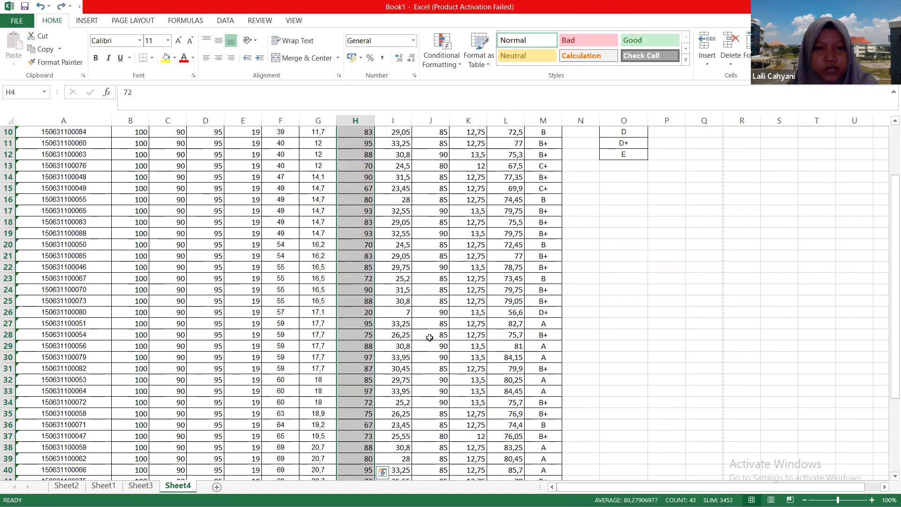
scroll(422, 375, down, 3)
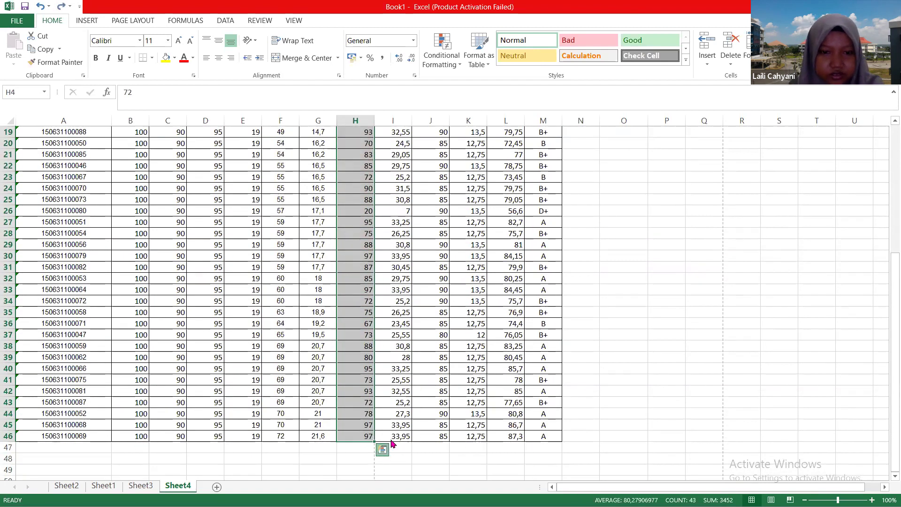
click(382, 451)
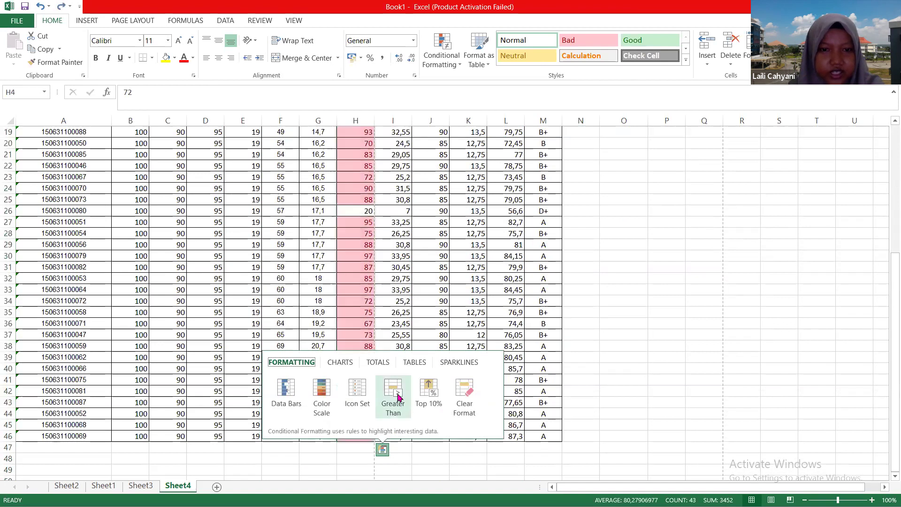
click(397, 396)
click(397, 267)
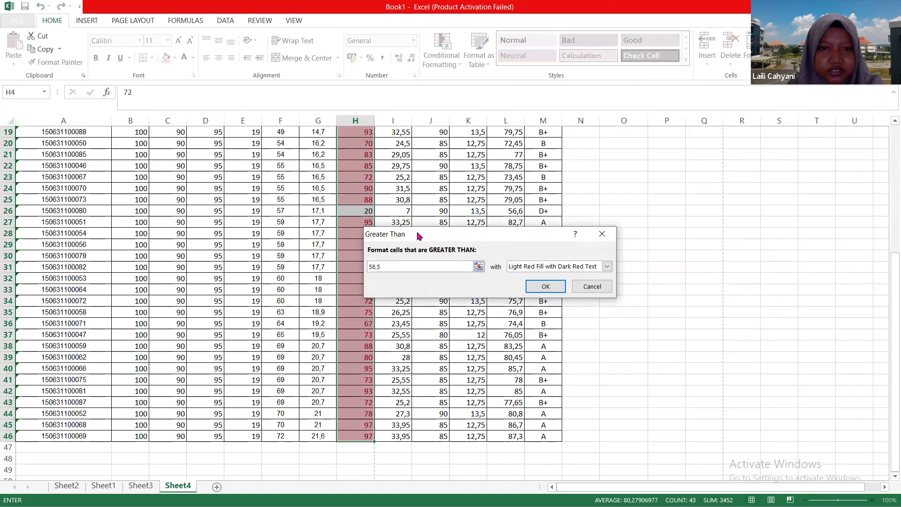
drag(419, 235, 530, 228)
drag(499, 256, 479, 257)
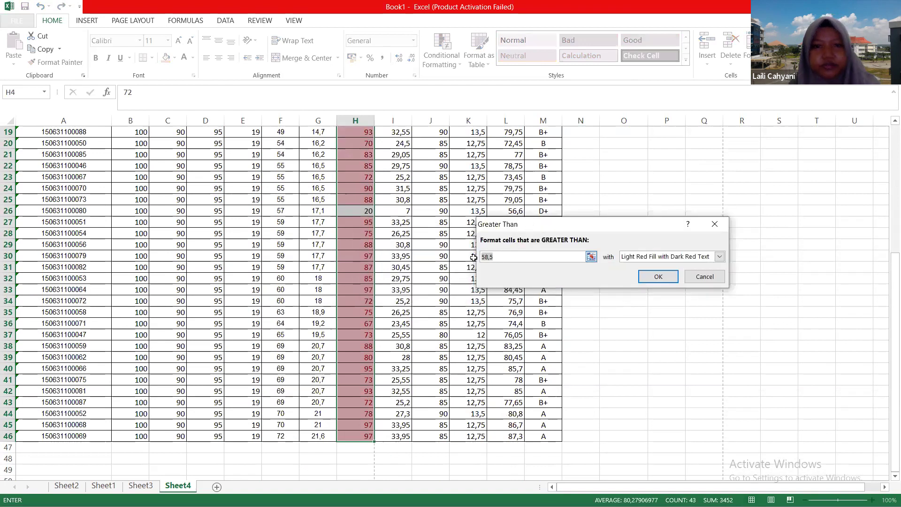
text(9)
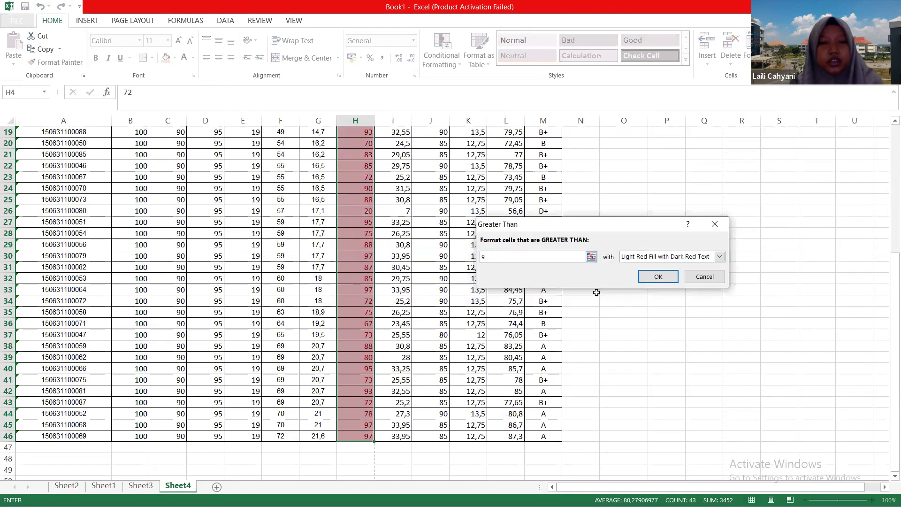
text(90)
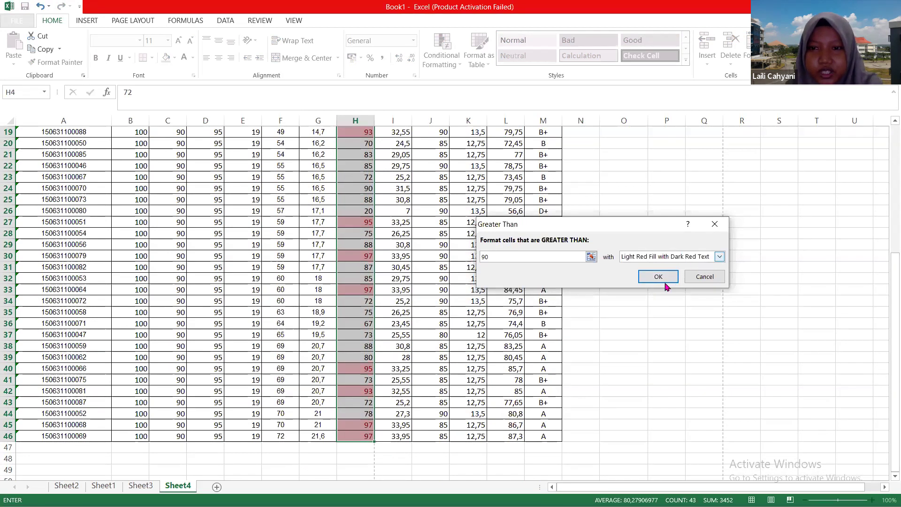
Apply the Greater Than rule with Yellow Fill with Dark Yellow Text and look over the highlighted UAS scores
click(669, 257)
click(653, 275)
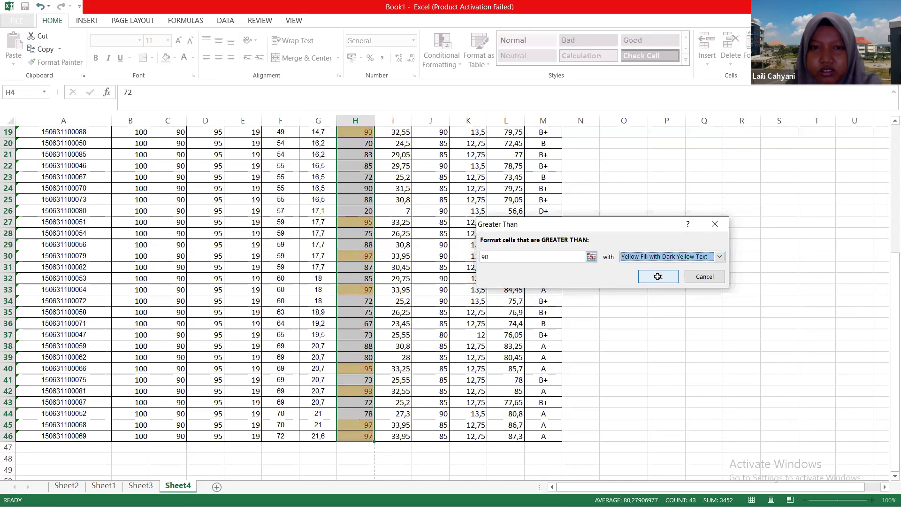
click(633, 277)
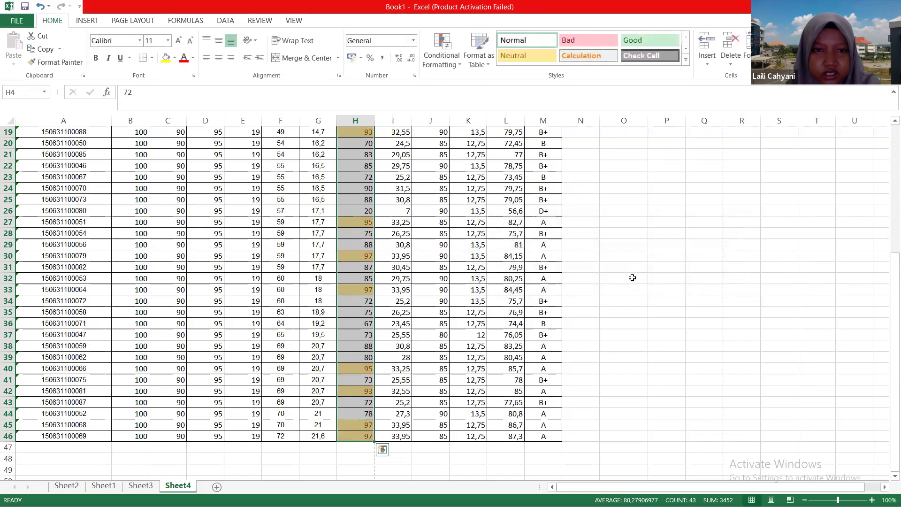
click(632, 289)
scroll(632, 279, up, 5)
scroll(632, 277, down, 1)
scroll(633, 277, up, 3)
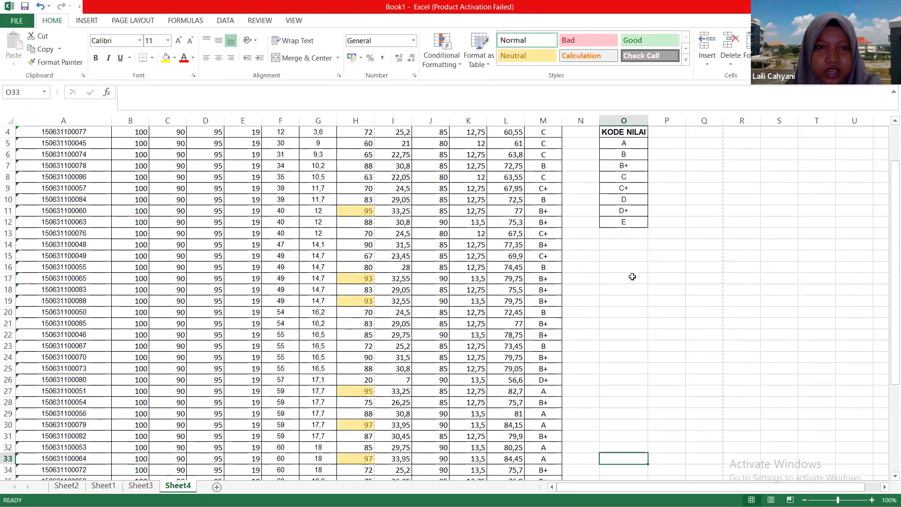
scroll(633, 277, down, 6)
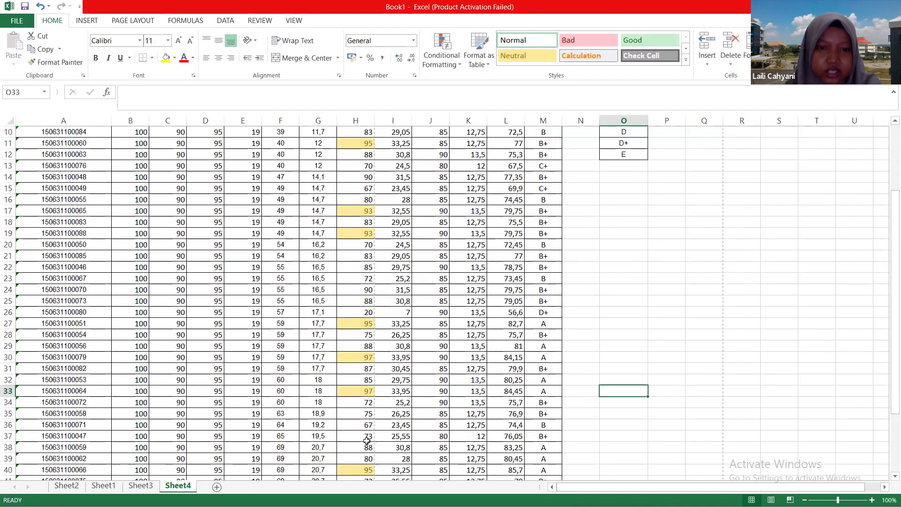
Reselect the UAS scores in H4:H46, apply Top 10% formatting through Quick Analysis, and undo it
click(366, 437)
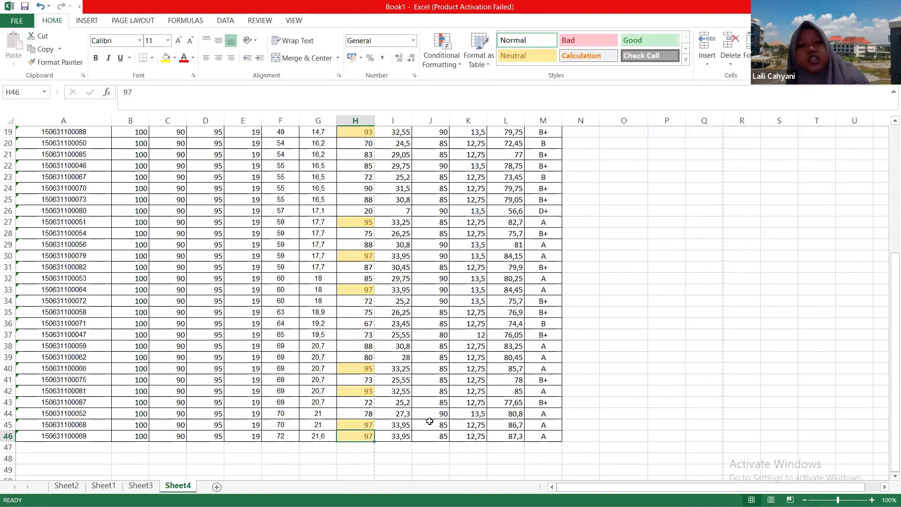
key(ctrl+Up)
key(ctrl+shift+Down)
click(383, 417)
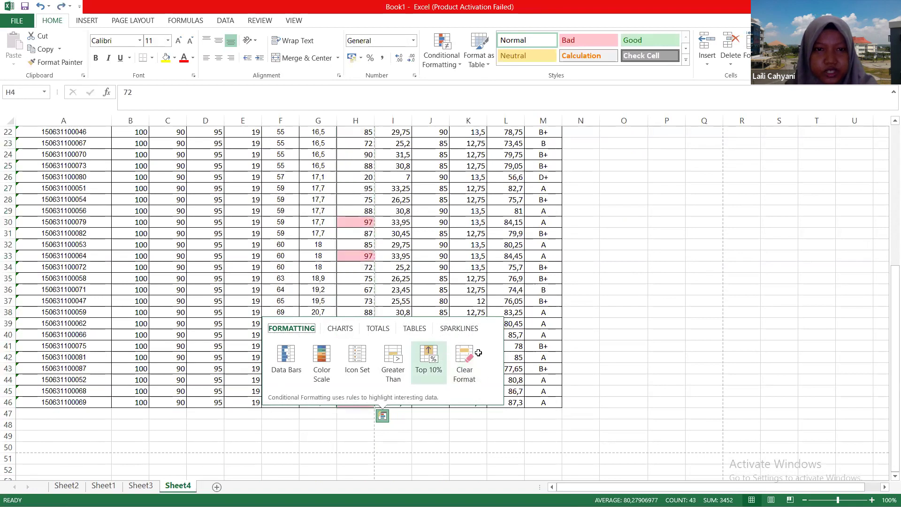
click(429, 359)
scroll(450, 282, up, 1)
scroll(450, 282, up, 6)
scroll(492, 178, down, 6)
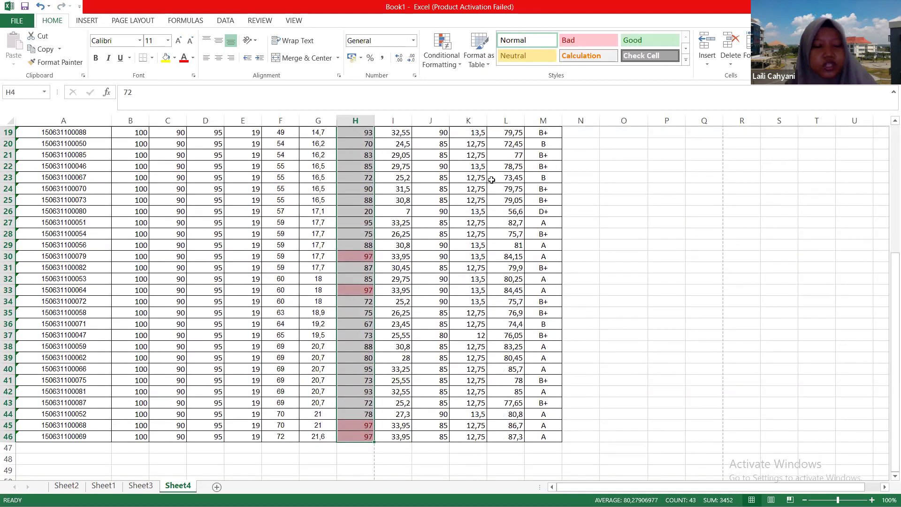
scroll(492, 167, up, 6)
key(ctrl+z)
Preview the Top 10 Items conditional formatting rule on the selected UAS scores and cancel it
scroll(462, 67, down, 5)
click(460, 66)
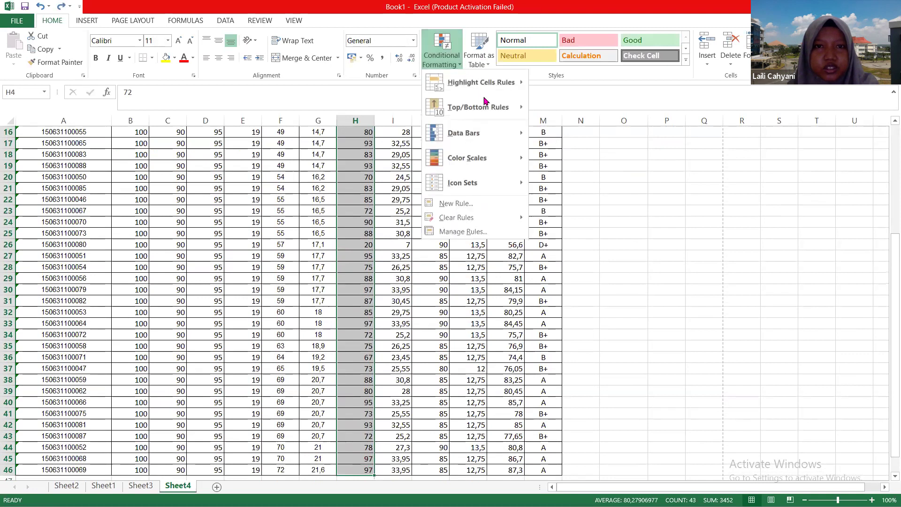
mouse_move(503, 107)
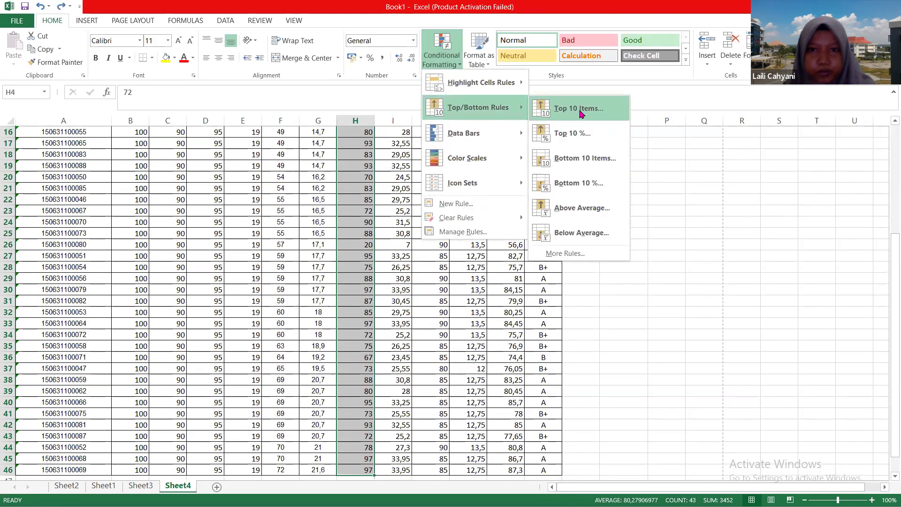
click(580, 108)
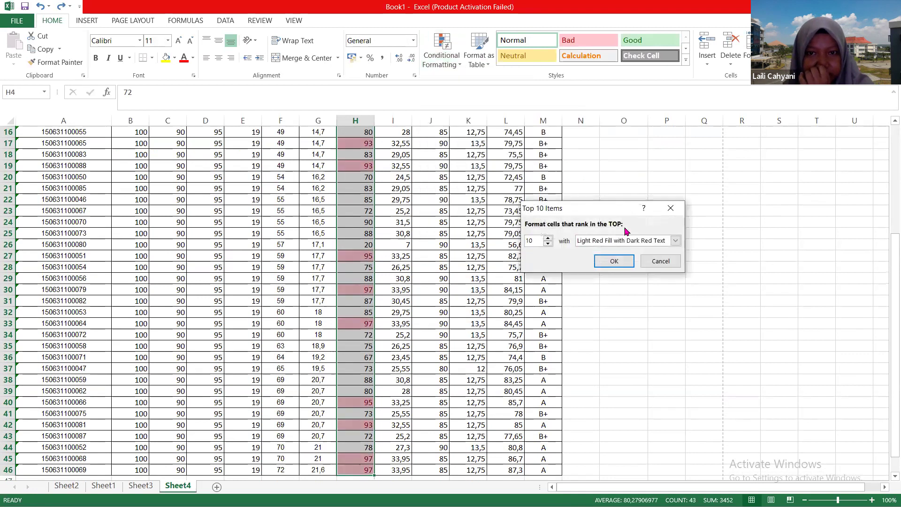
click(660, 262)
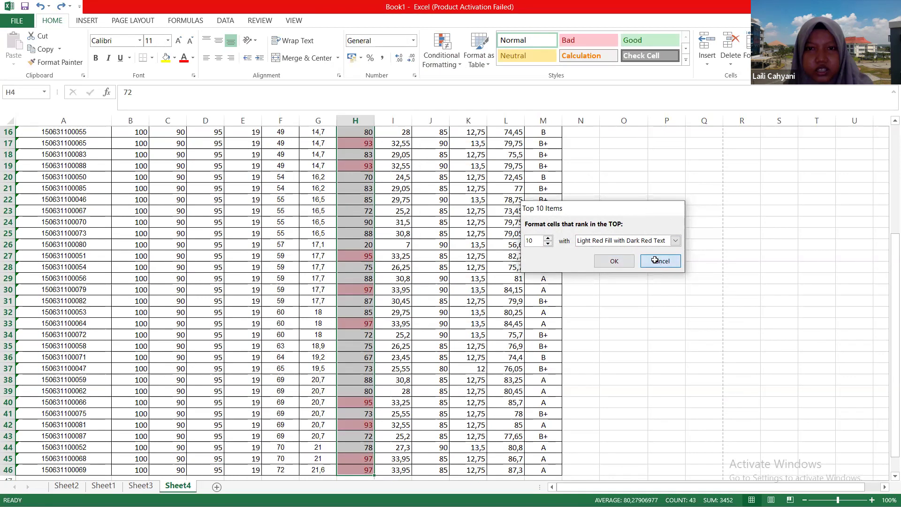
Look through the Conditional Formatting choices, including the Top/Bottom Rules, and deselect the UAS scores
click(457, 61)
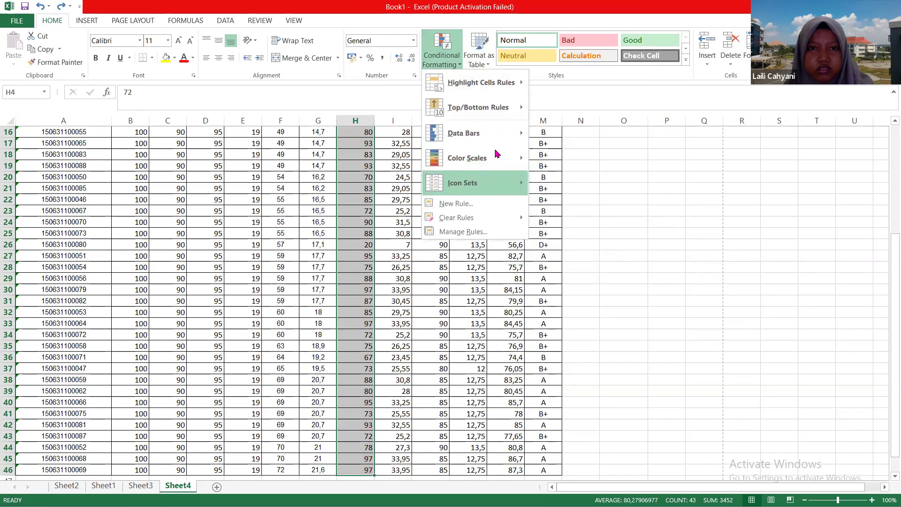
mouse_move(509, 137)
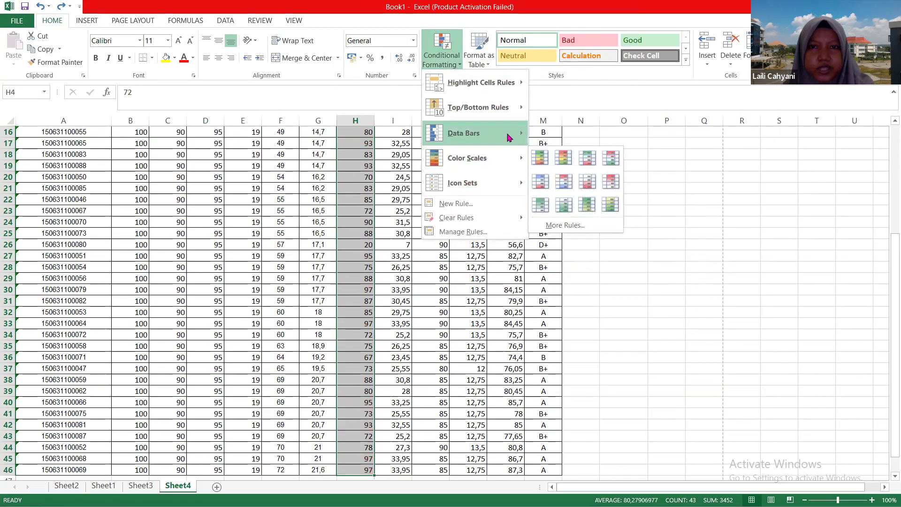
mouse_move(510, 116)
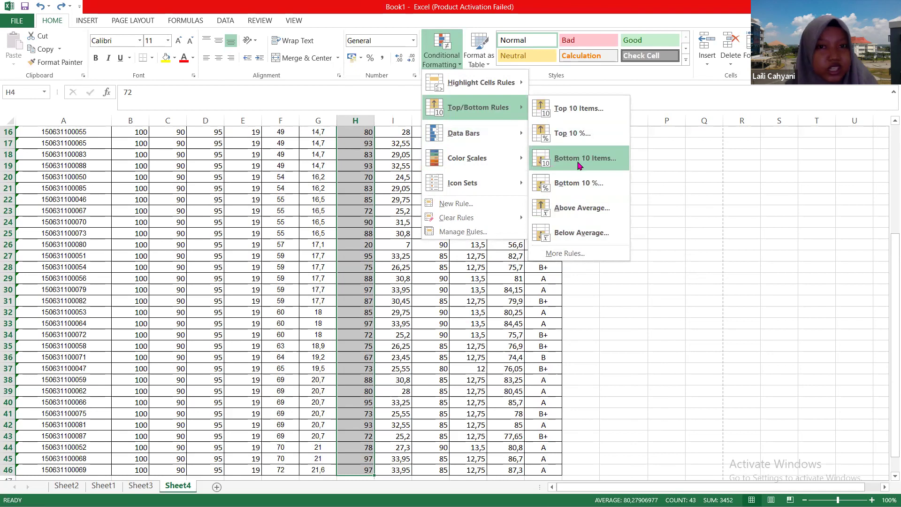
click(629, 288)
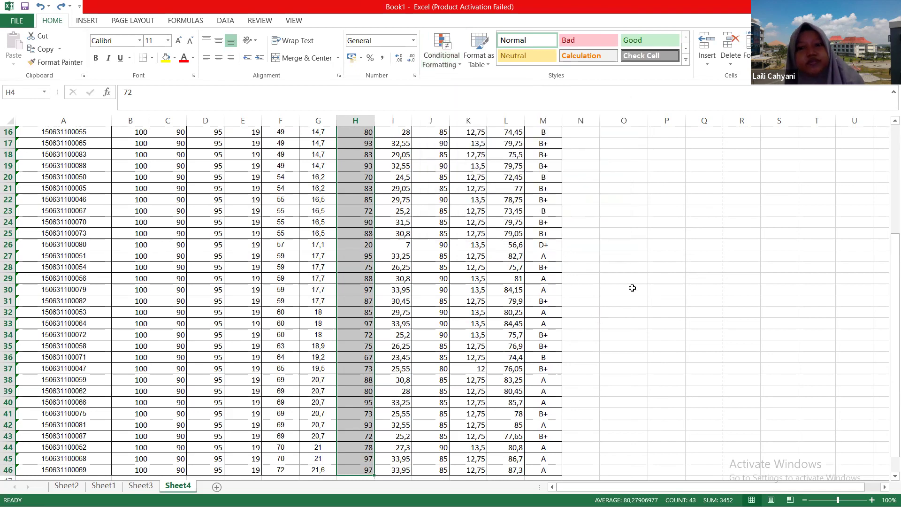
click(626, 288)
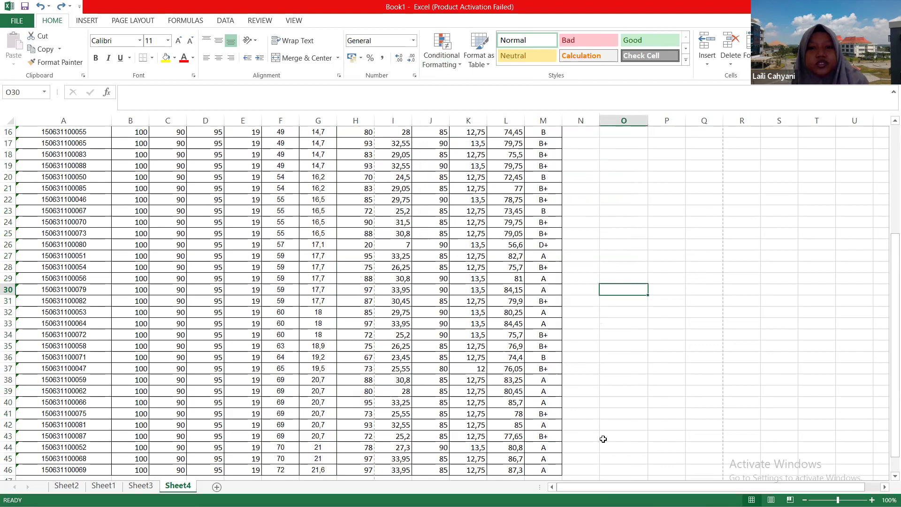
click(671, 276)
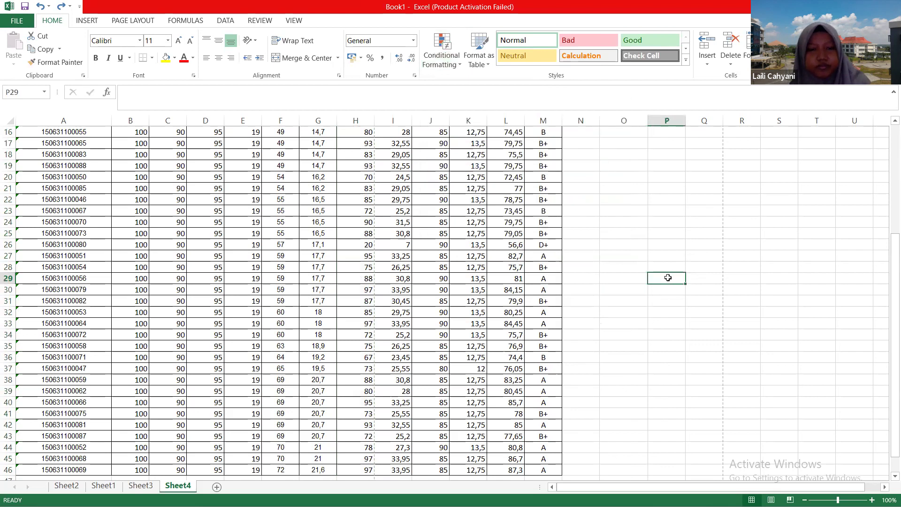
Switch to the PowerPoint slideshow, end it on the "Analisis Cepat" slide, and return to the Excel workbook
key(alt+Tab)
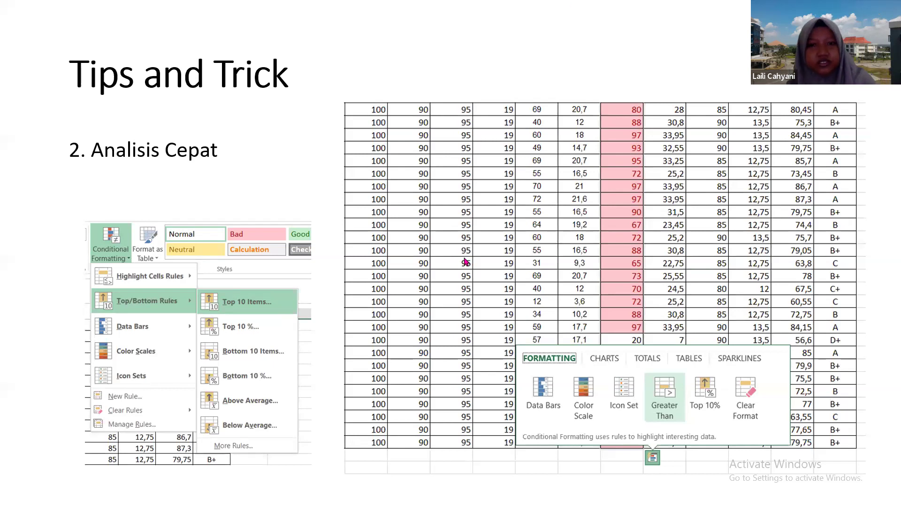
key(Escape)
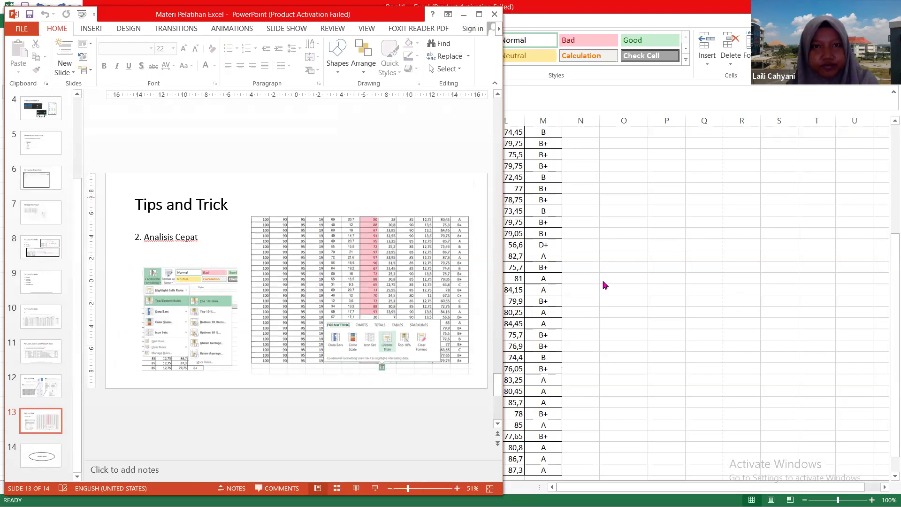
click(629, 254)
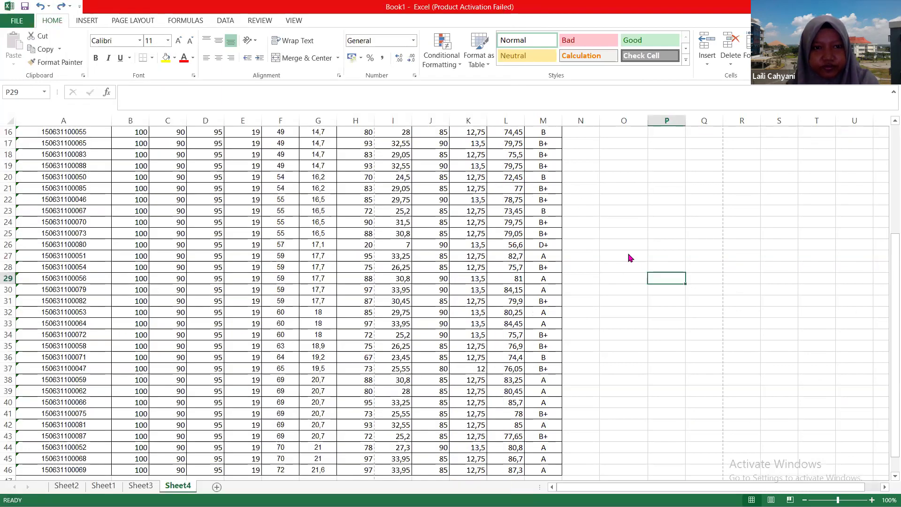
key(alt+Tab)
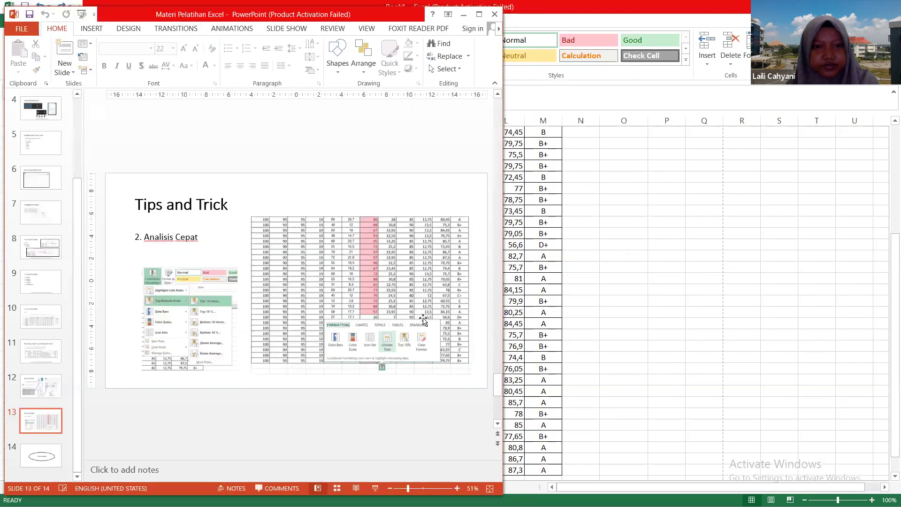
click(496, 17)
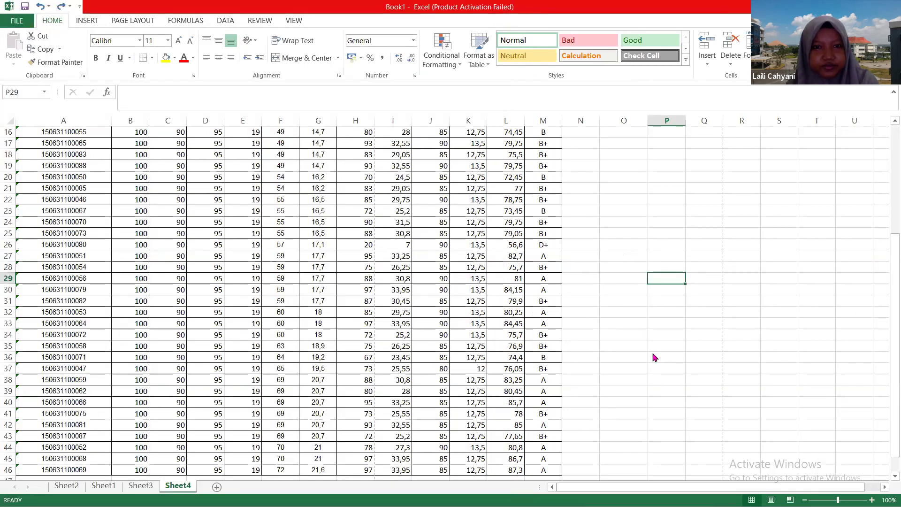
key(alt+Tab)
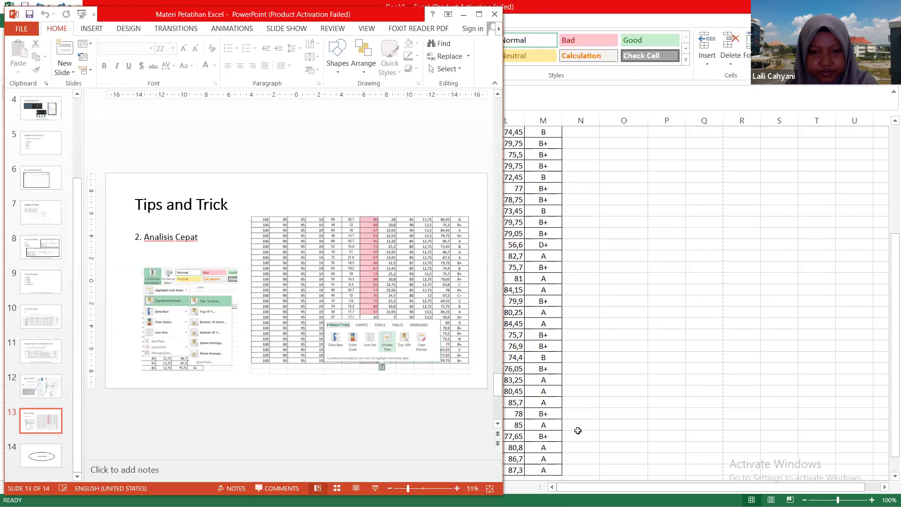
key(alt+Tab)
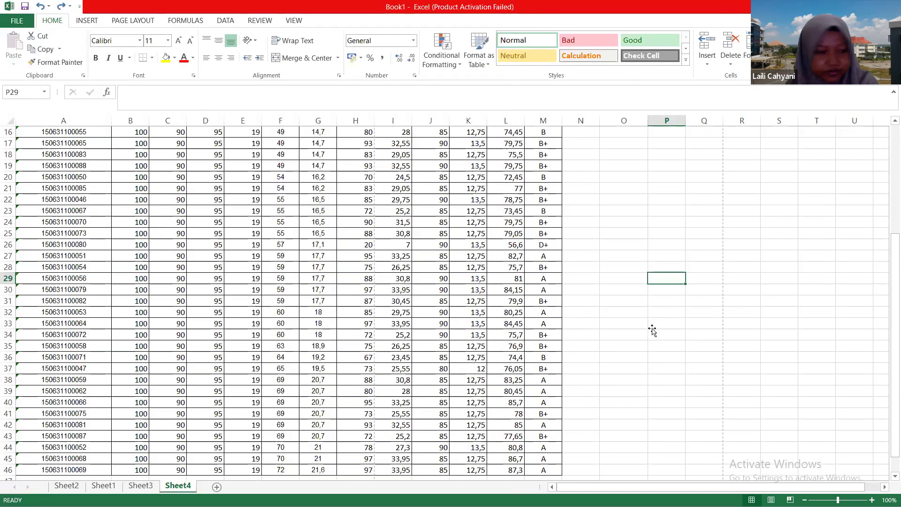
click(652, 327)
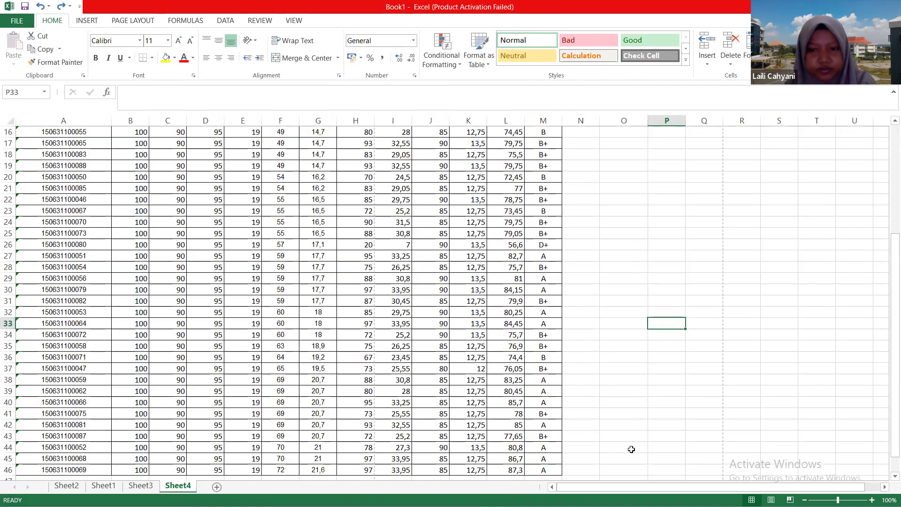
click(621, 266)
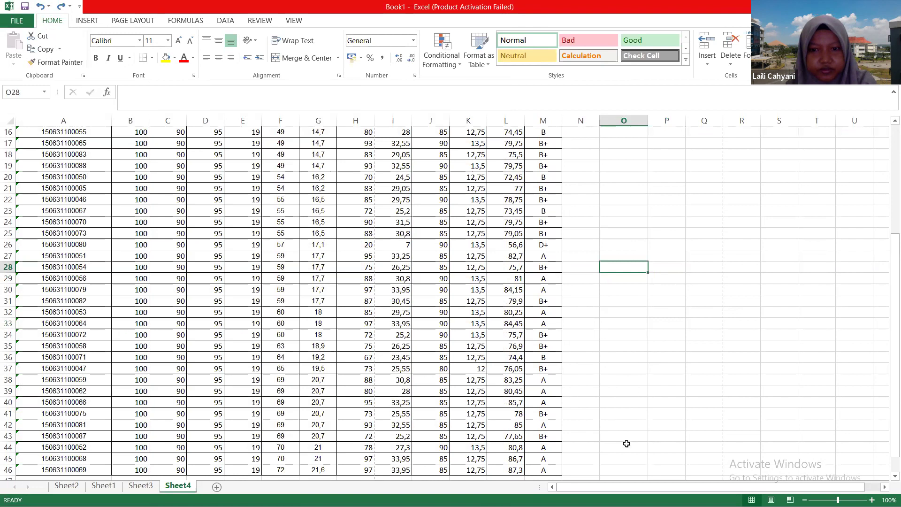